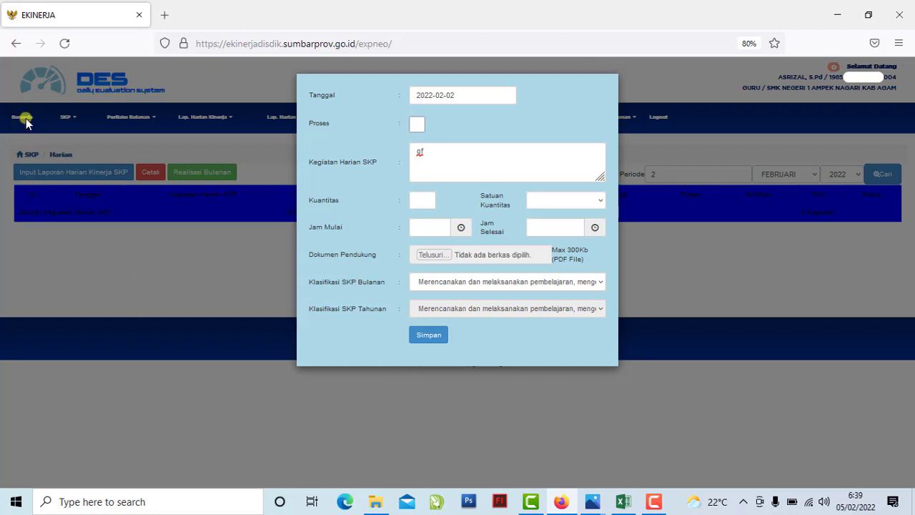
- Dismiss the open daily SKP activity form without saving and return to the Beranda page
{"action": "left_click", "coordinate": [206, 276]}
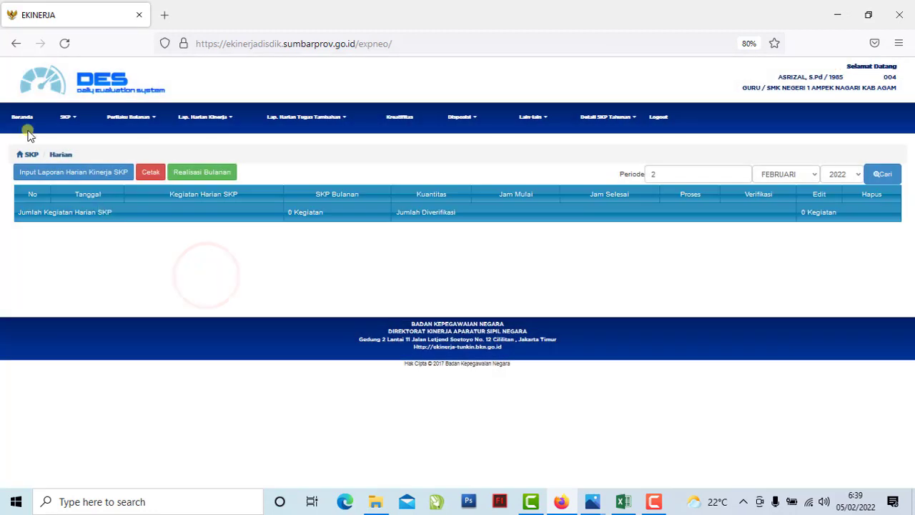
{"action": "left_click", "coordinate": [23, 119]}
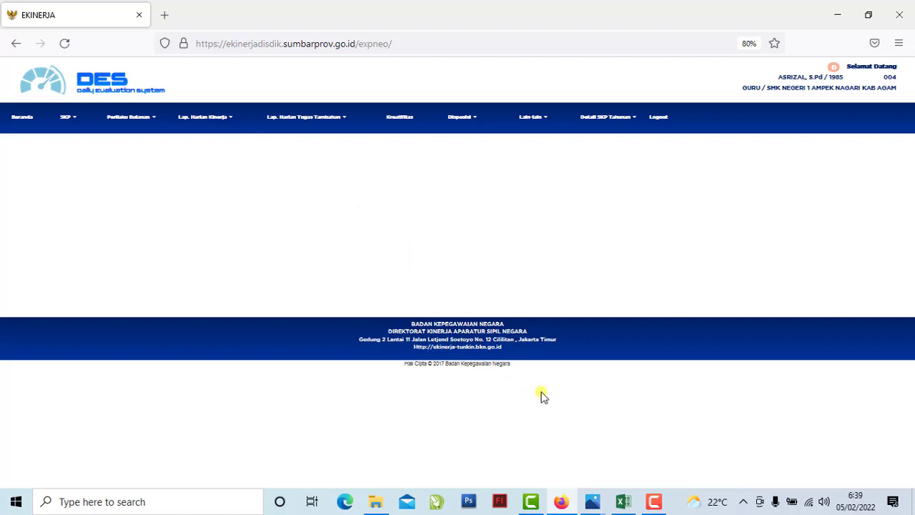
- Switch to the Excel daily journal and examine its title and the identity and month details above the table
{"action": "left_click", "coordinate": [623, 501]}
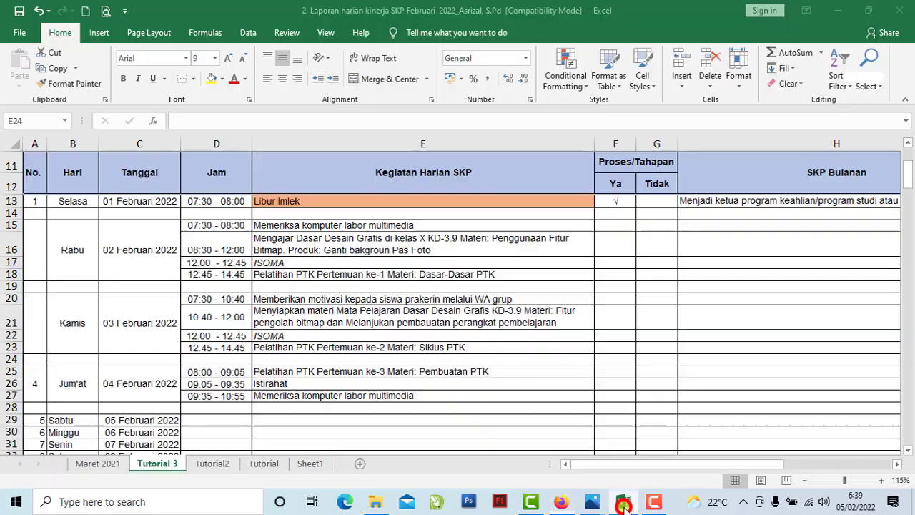
{"action": "scroll", "coordinate": [506, 413], "scroll_direction": "up", "scroll_amount": 4}
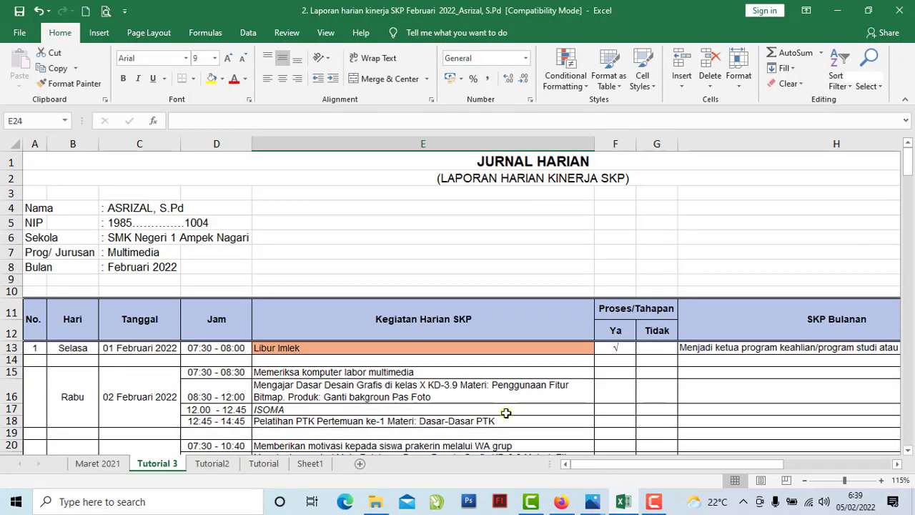
{"action": "left_click", "coordinate": [491, 158]}
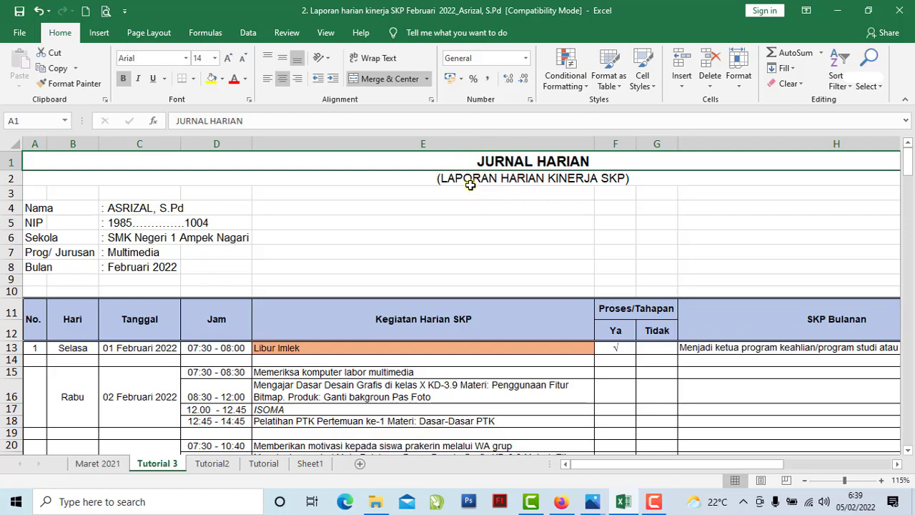
{"action": "left_click", "coordinate": [464, 183]}
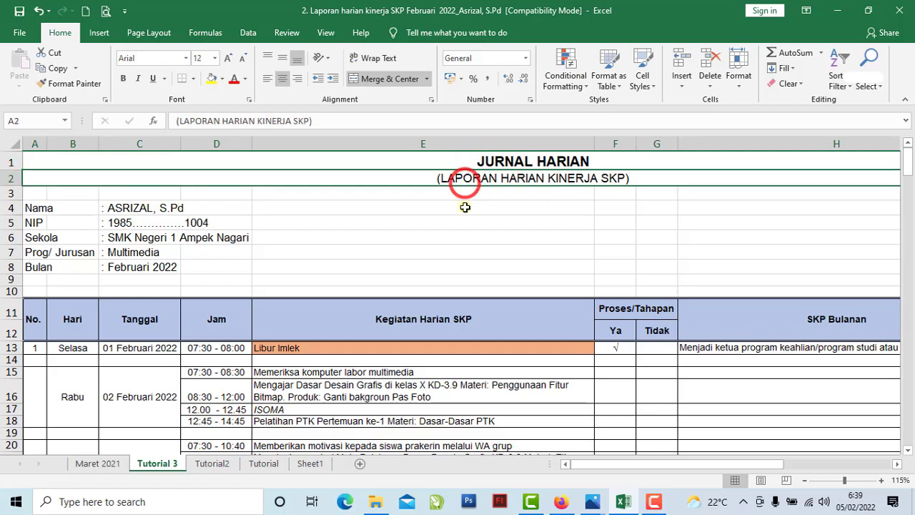
{"action": "left_click", "coordinate": [141, 204]}
{"action": "left_click", "coordinate": [146, 264]}
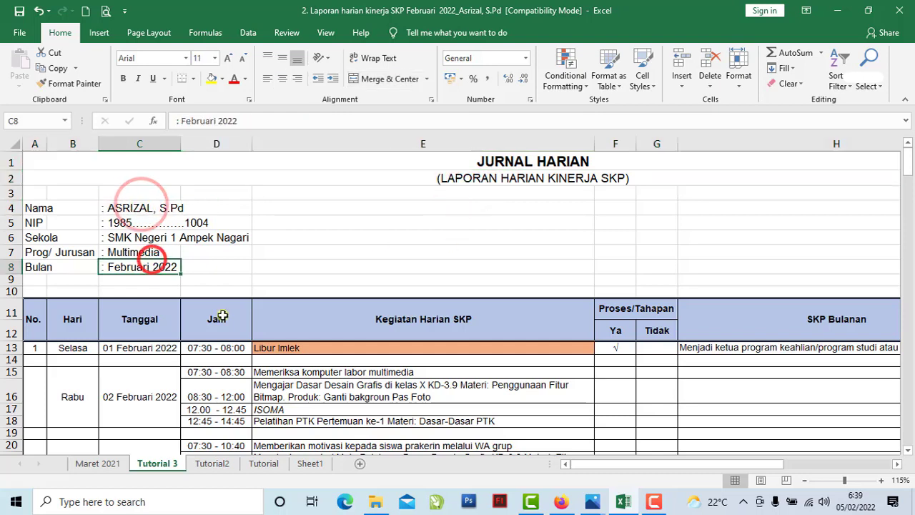
- Examine the journal table's columns for day, date, time, Kegiatan Harian SKP, Proses/Tahapan and SKP Bulanan
{"action": "scroll", "coordinate": [140, 263], "scroll_direction": "down", "scroll_amount": 2}
{"action": "left_click", "coordinate": [73, 234]}
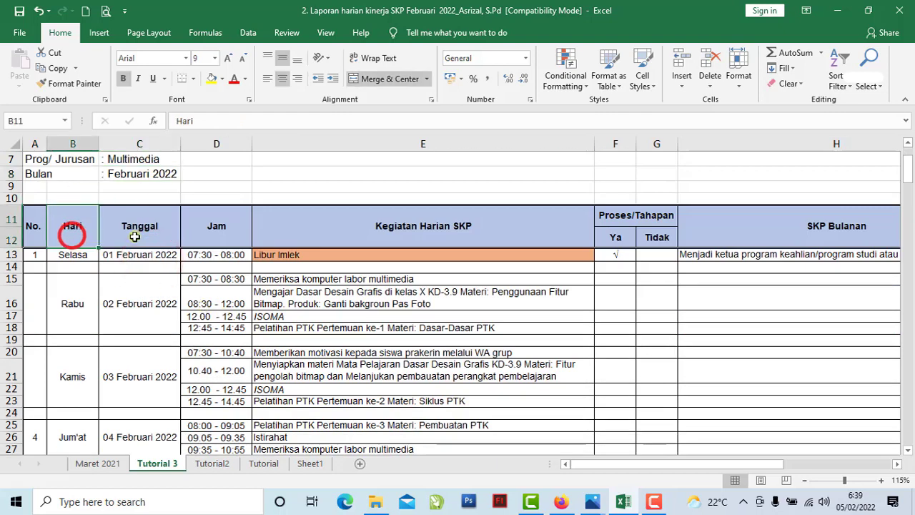
{"action": "left_click", "coordinate": [134, 236]}
{"action": "left_click", "coordinate": [210, 233]}
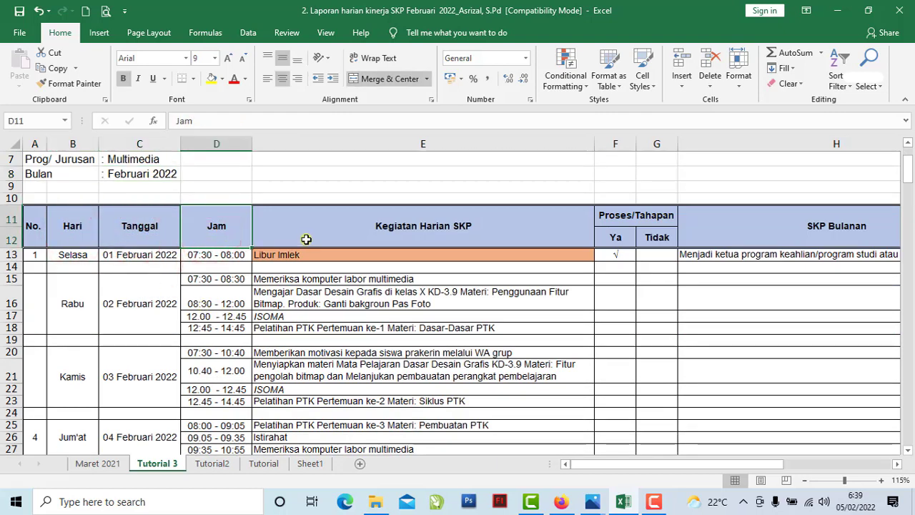
{"action": "left_click", "coordinate": [305, 236]}
{"action": "left_click", "coordinate": [304, 270]}
{"action": "left_click", "coordinate": [307, 296]}
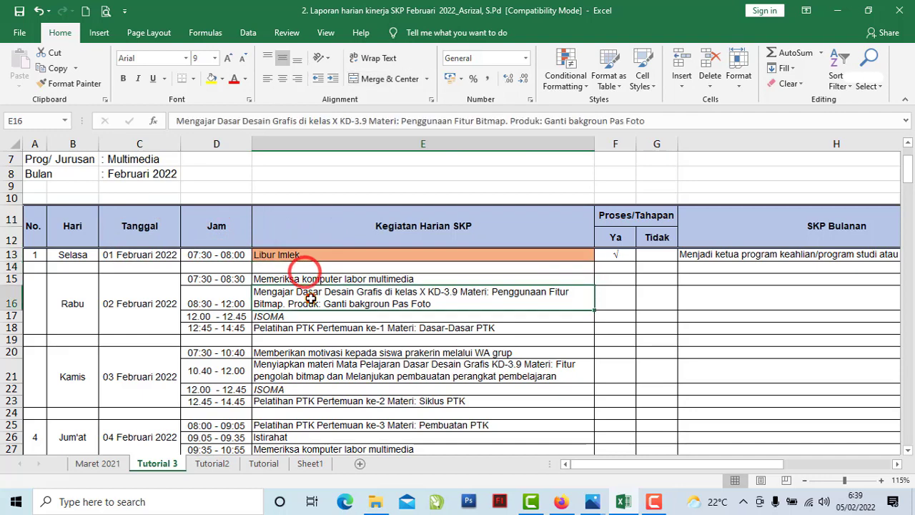
{"action": "left_click", "coordinate": [317, 352]}
{"action": "left_click", "coordinate": [322, 389]}
{"action": "left_click", "coordinate": [330, 412]}
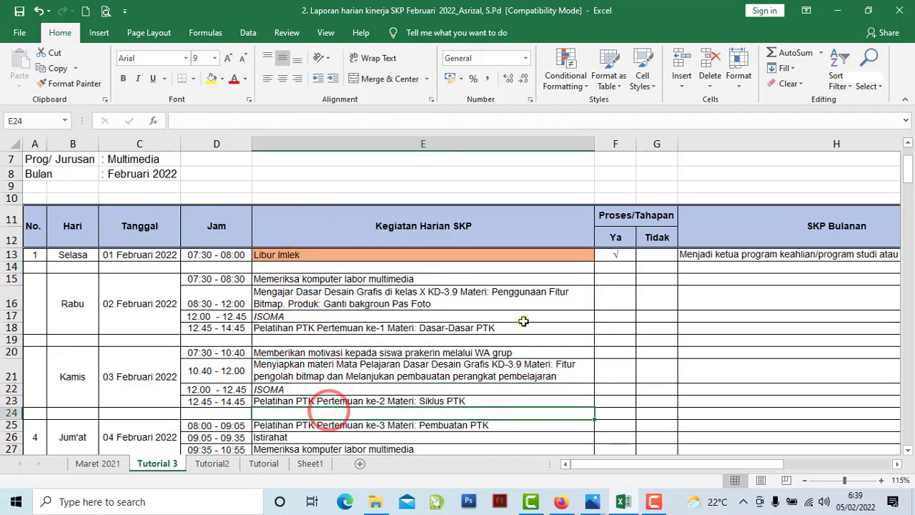
{"action": "left_click", "coordinate": [621, 240]}
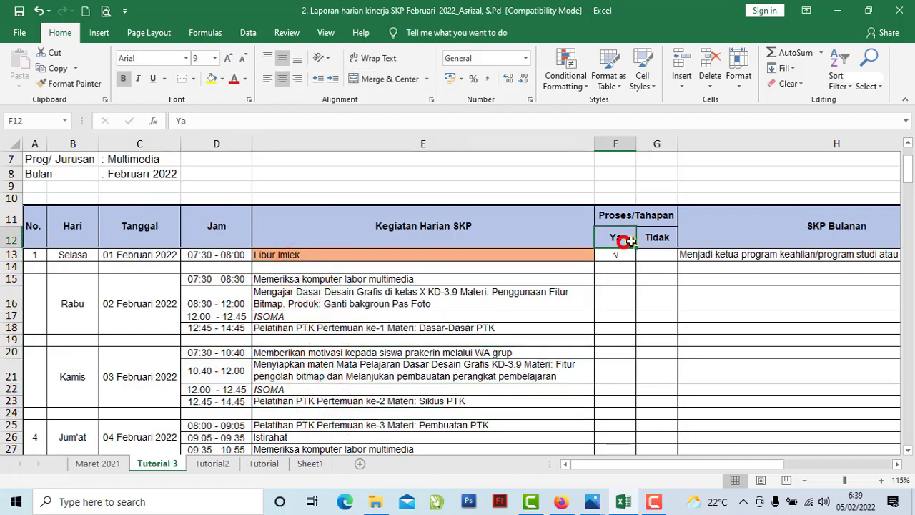
{"action": "left_click", "coordinate": [639, 241]}
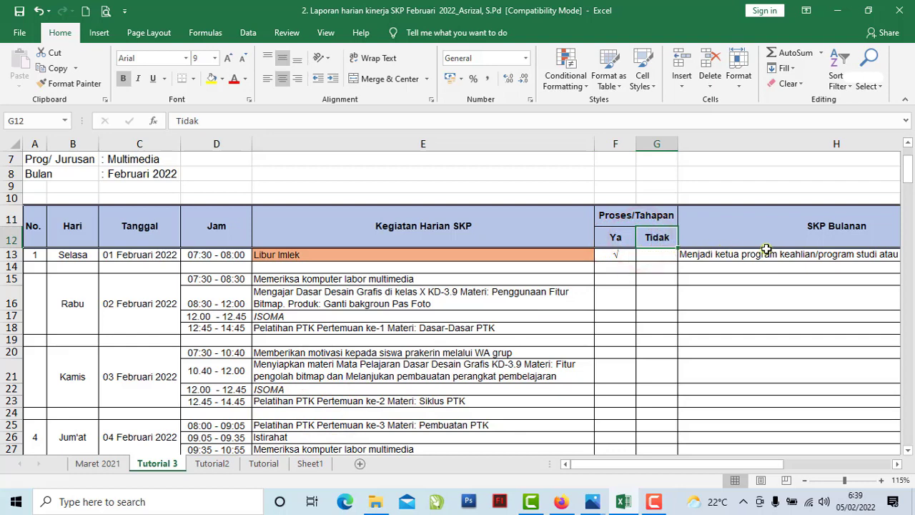
{"action": "left_click", "coordinate": [782, 234]}
{"action": "left_click", "coordinate": [766, 297]}
{"action": "left_click", "coordinate": [765, 340]}
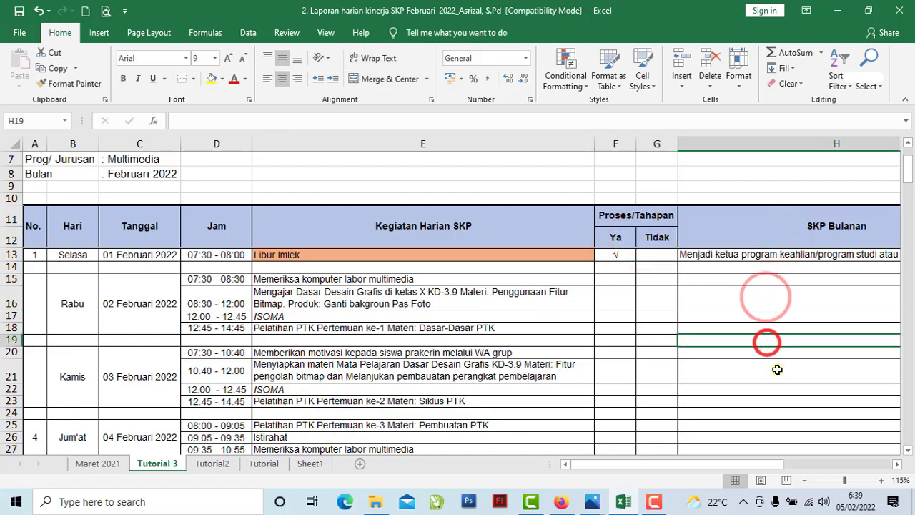
{"action": "left_click", "coordinate": [752, 299]}
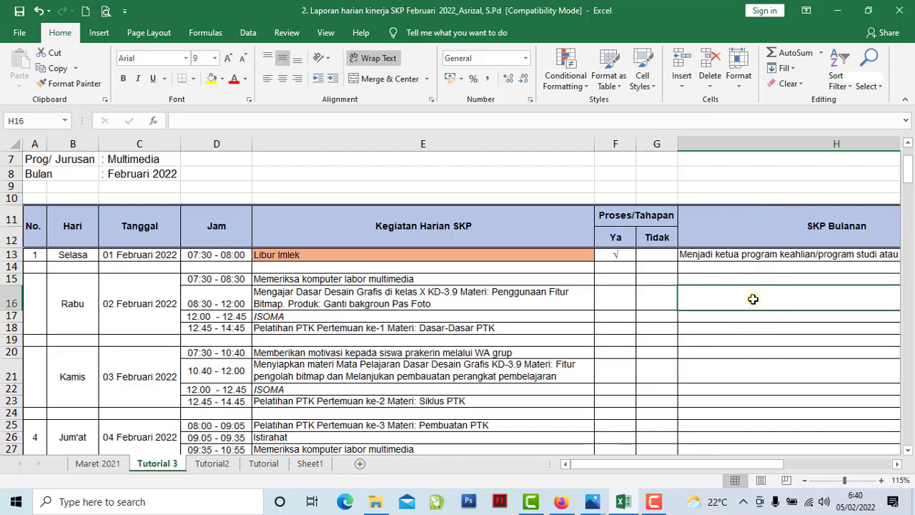
- Review the times and activities in the journal for 02, 03 and 04 Februari 2022, including the PTK training entries
{"action": "left_click", "coordinate": [321, 320]}
{"action": "scroll", "coordinate": [288, 336], "scroll_direction": "down", "scroll_amount": 1}
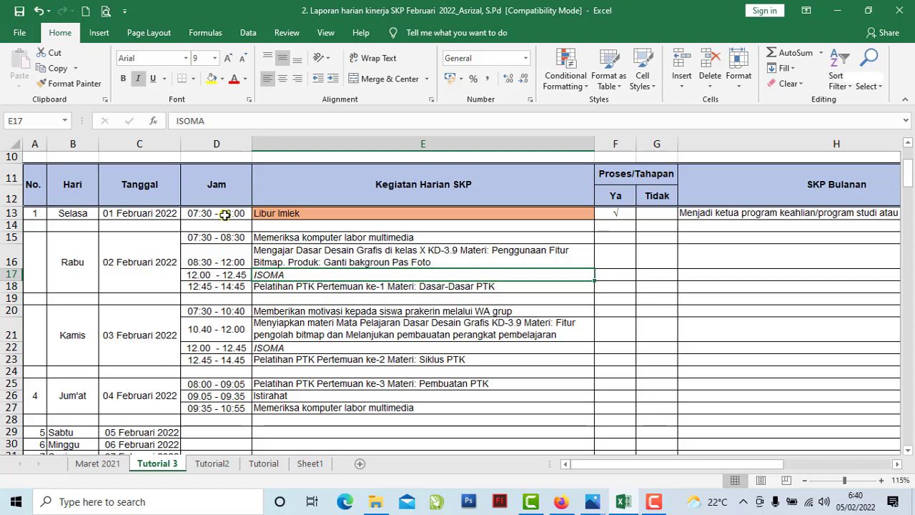
{"action": "left_click", "coordinate": [286, 239]}
{"action": "left_click", "coordinate": [280, 251]}
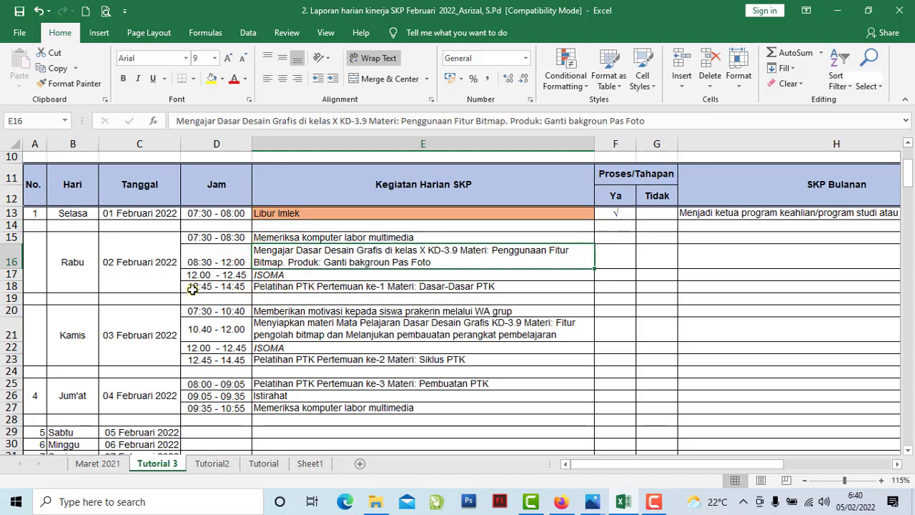
{"action": "left_click", "coordinate": [292, 288]}
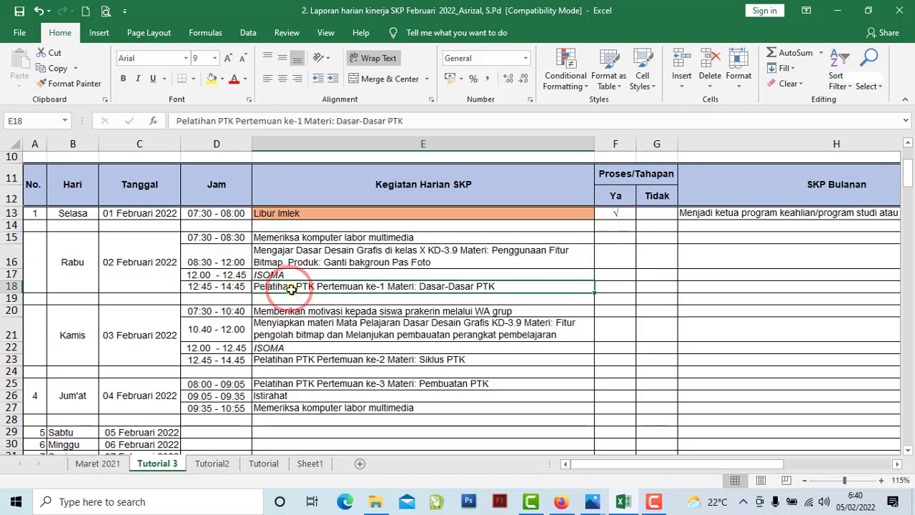
{"action": "left_click", "coordinate": [361, 286]}
{"action": "left_click", "coordinate": [138, 349]}
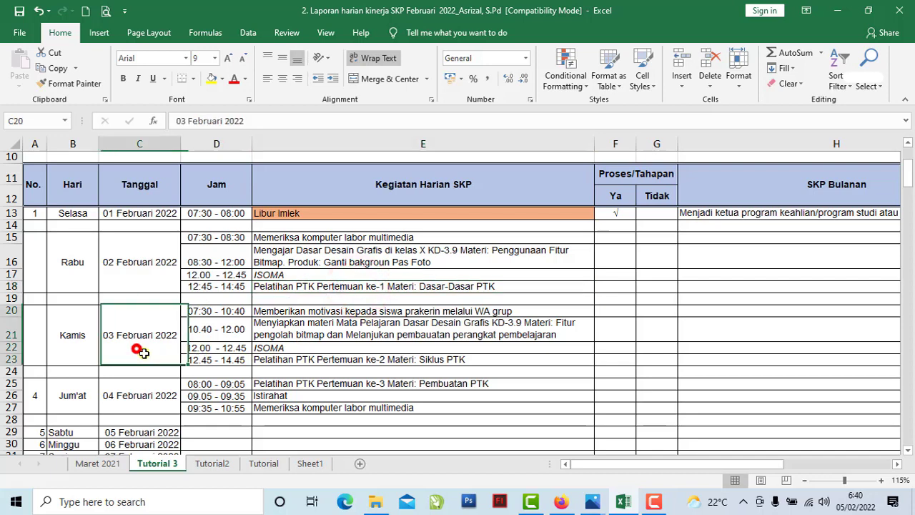
{"action": "left_click", "coordinate": [380, 360]}
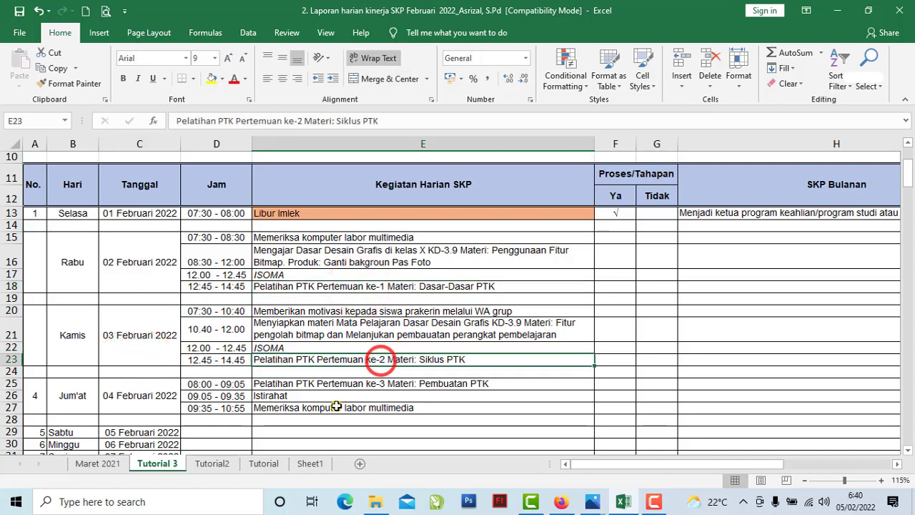
{"action": "left_click", "coordinate": [146, 402]}
{"action": "left_click", "coordinate": [378, 384]}
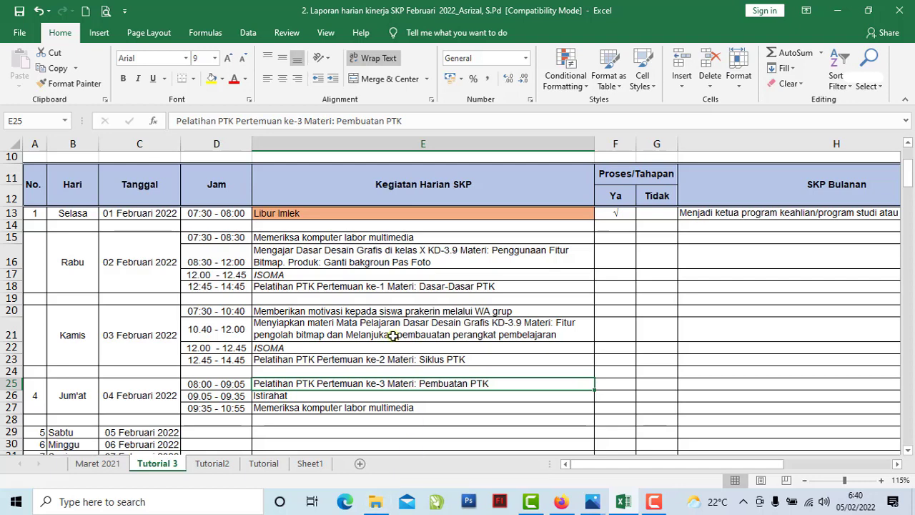
{"action": "left_click", "coordinate": [328, 285]}
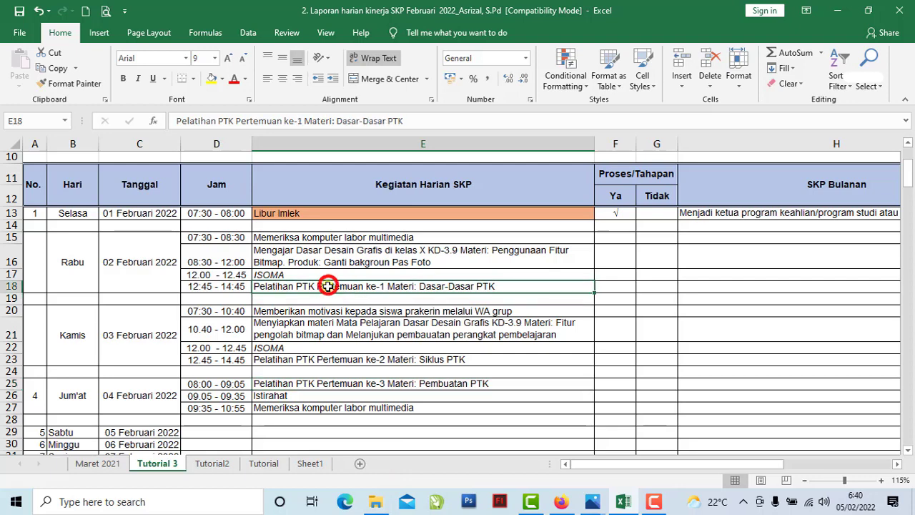
{"action": "left_click", "coordinate": [283, 236]}
{"action": "left_click", "coordinate": [276, 250]}
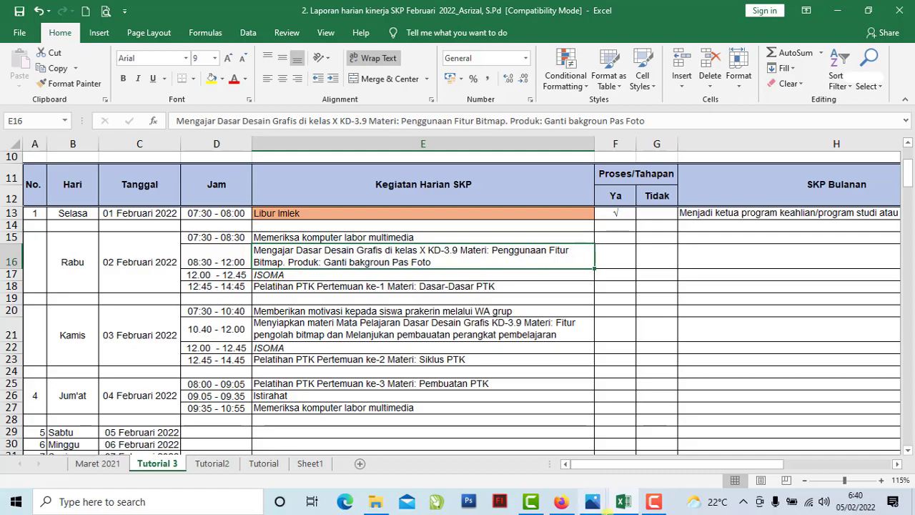
- Switch to the EKINERJA site in Firefox and open the Lap. Harian Kinerja SKP page
{"action": "left_click", "coordinate": [564, 502]}
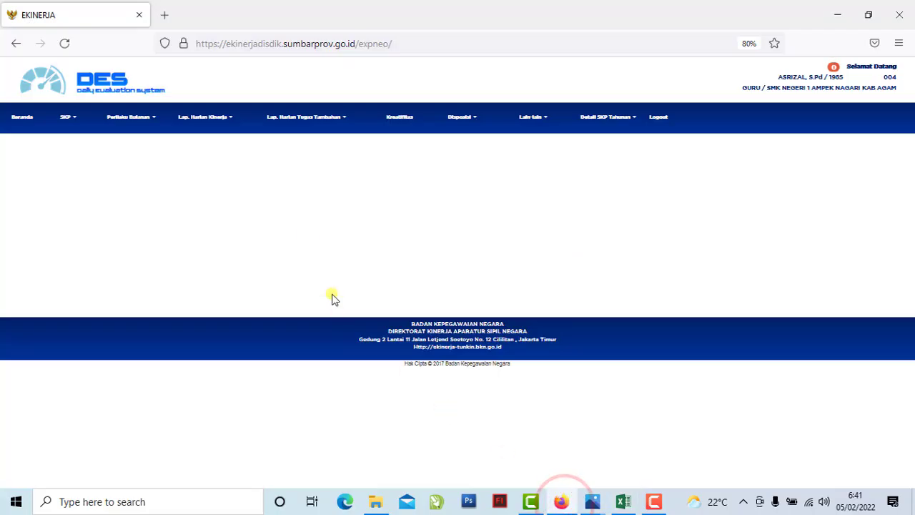
{"action": "left_click", "coordinate": [204, 122]}
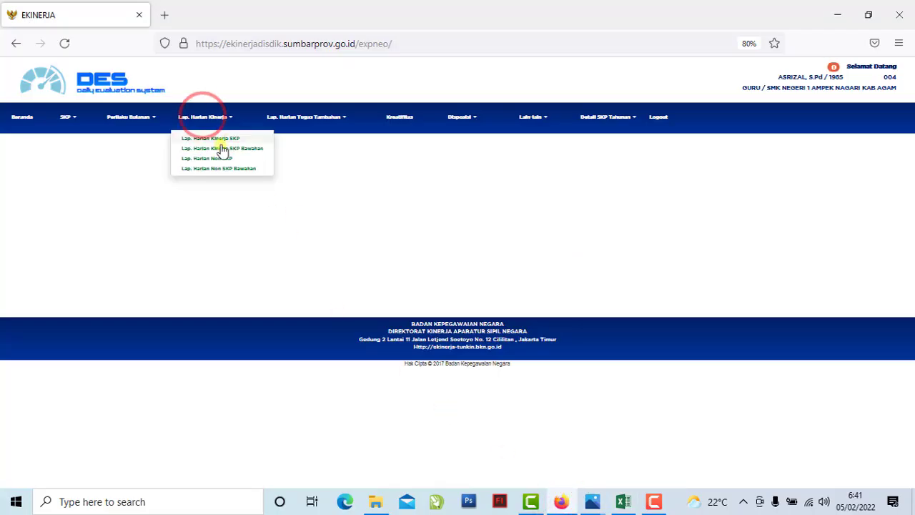
{"action": "left_click", "coordinate": [202, 140]}
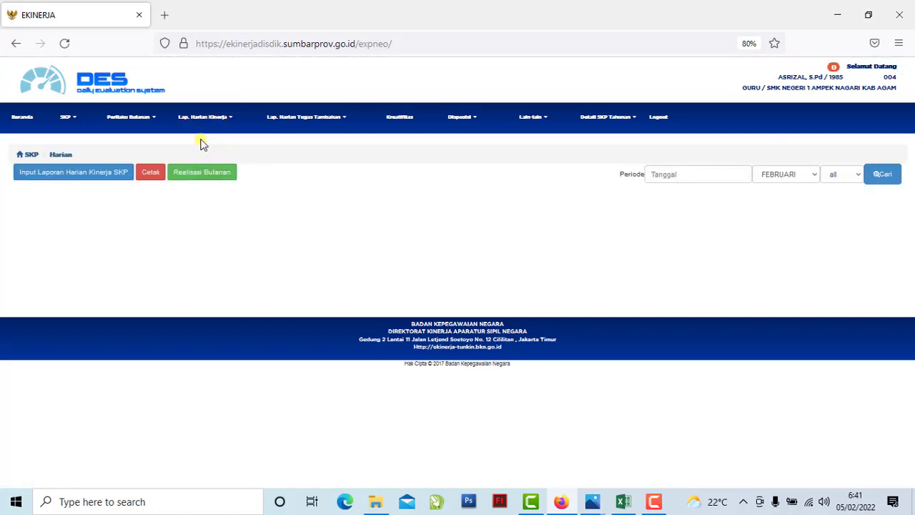
{"action": "left_click", "coordinate": [202, 223]}
{"action": "left_click", "coordinate": [71, 190]}
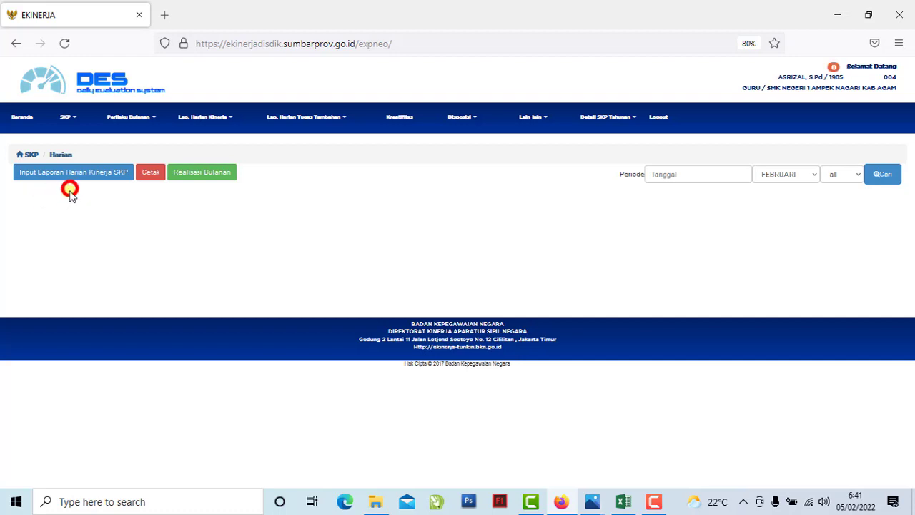
{"action": "left_click", "coordinate": [75, 308]}
{"action": "left_click", "coordinate": [74, 267]}
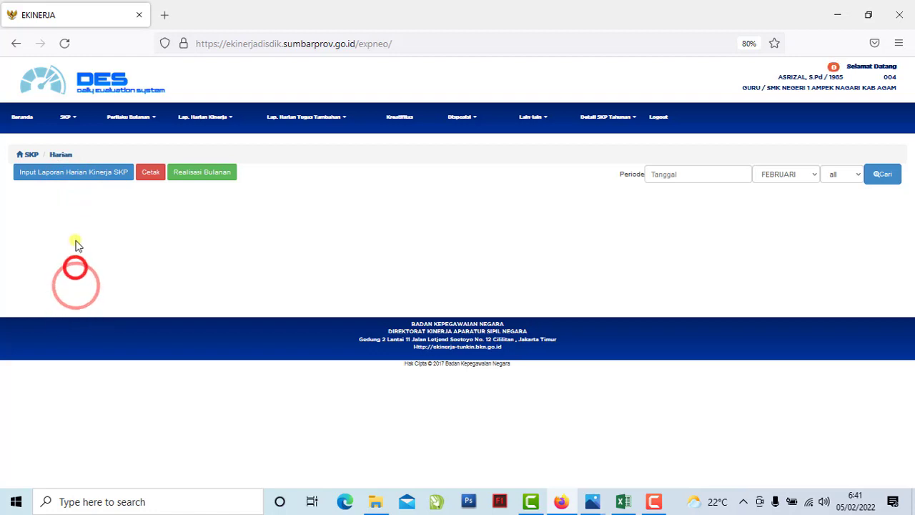
{"action": "left_click", "coordinate": [75, 240]}
{"action": "left_click", "coordinate": [79, 223]}
{"action": "left_click", "coordinate": [74, 201]}
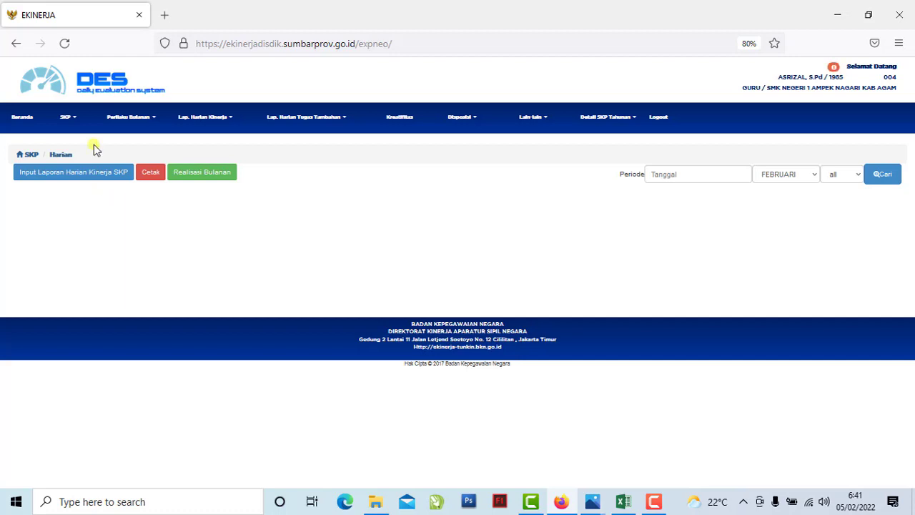
{"action": "left_click", "coordinate": [82, 230]}
{"action": "left_click", "coordinate": [82, 276]}
{"action": "left_click", "coordinate": [77, 196]}
{"action": "left_click", "coordinate": [86, 301]}
{"action": "left_click", "coordinate": [84, 301]}
- Search the daily SKP reports for the period with date 2, month FEBRUARI and year 2022
{"action": "left_click", "coordinate": [672, 175]}
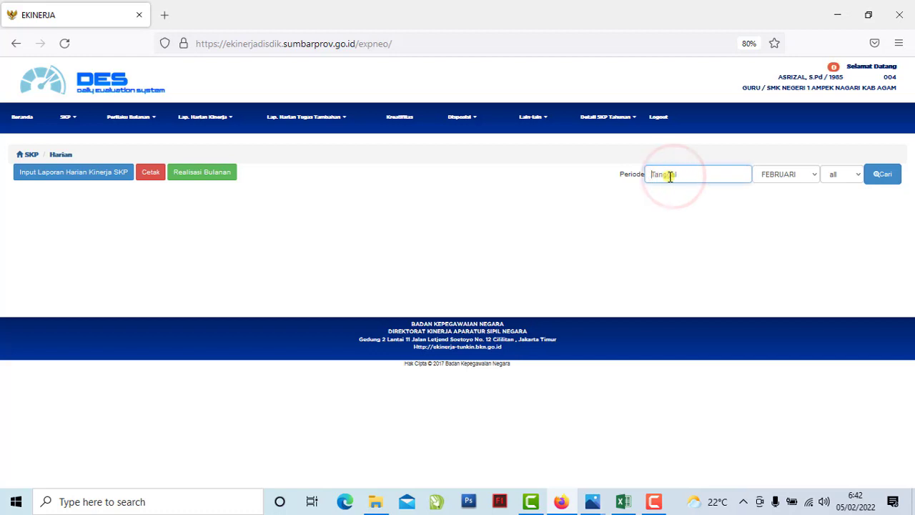
{"action": "type", "text": "2"}
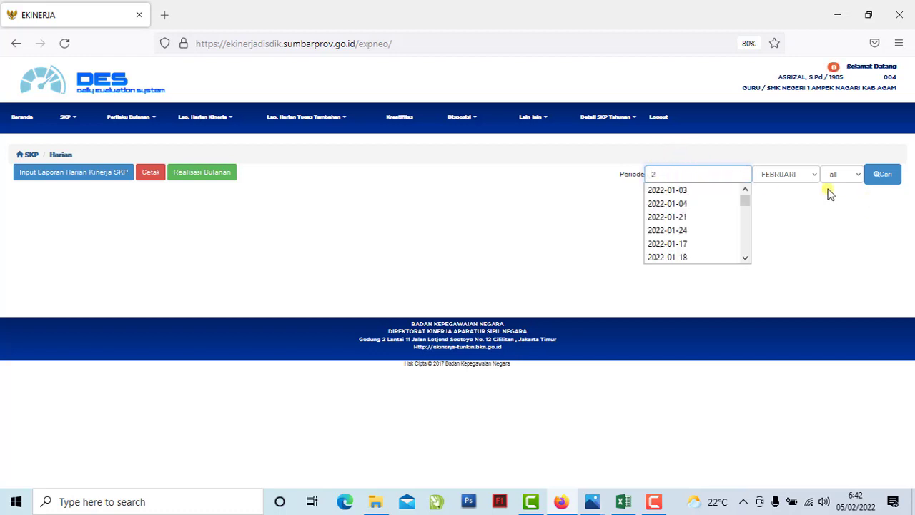
{"action": "left_click", "coordinate": [802, 175]}
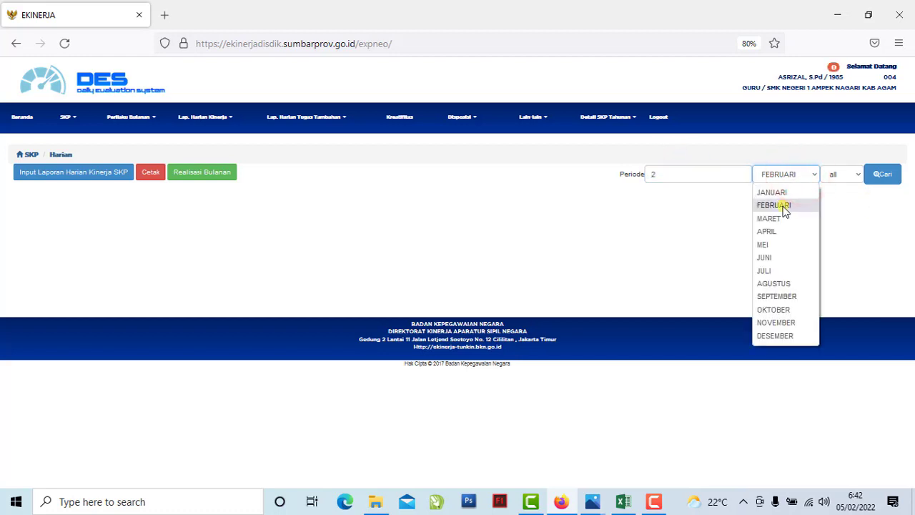
{"action": "left_click", "coordinate": [786, 206]}
{"action": "left_click", "coordinate": [855, 178]}
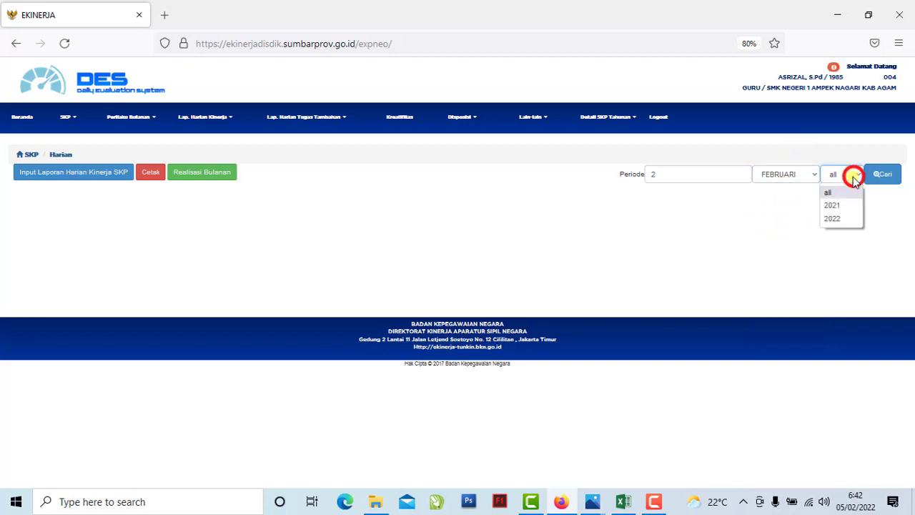
{"action": "left_click", "coordinate": [842, 219]}
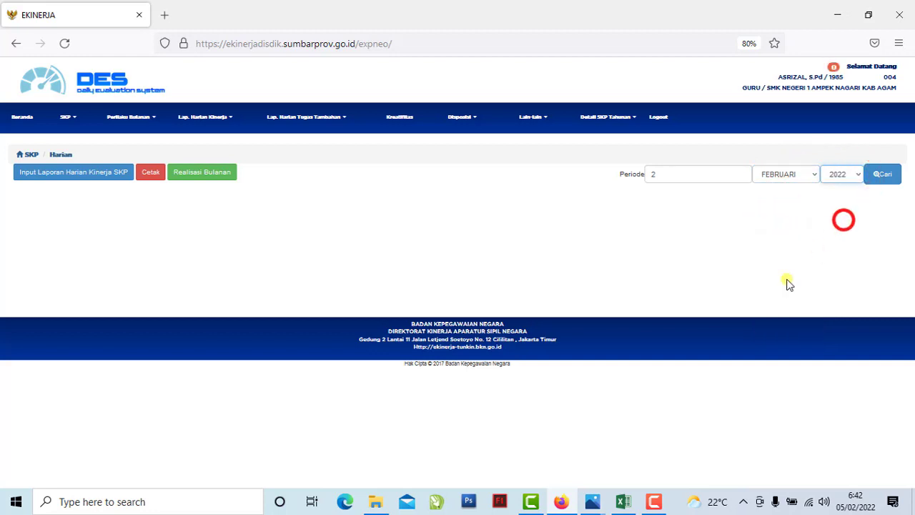
{"action": "left_click", "coordinate": [875, 183]}
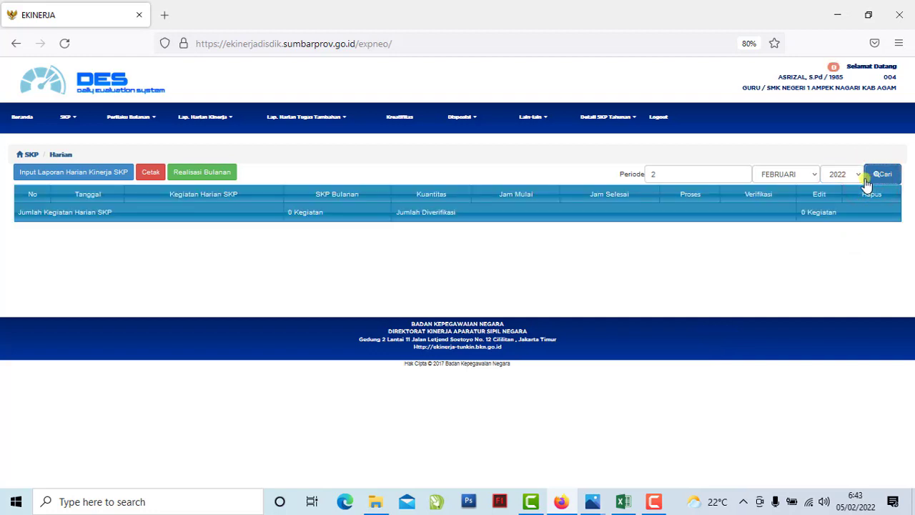
- Open a new daily SKP performance report entry and set its Tanggal to 2022-02-02
{"action": "left_click", "coordinate": [258, 264]}
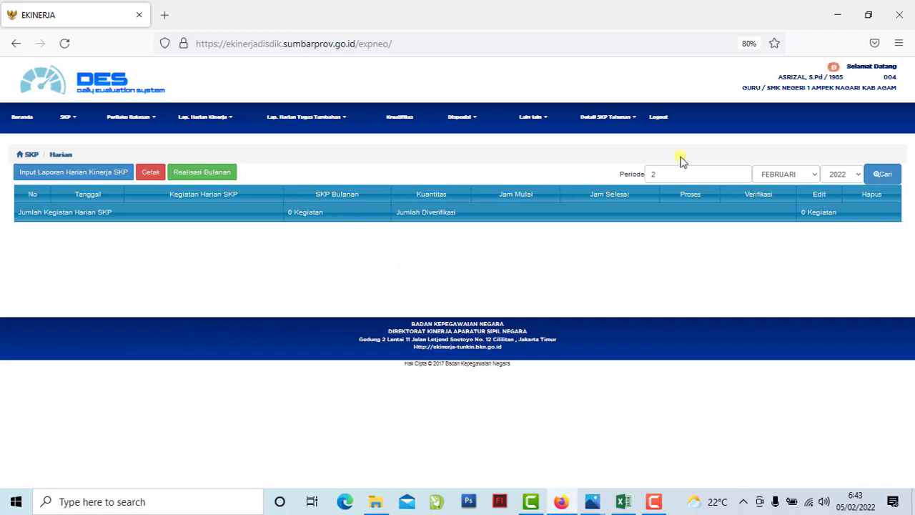
{"action": "left_click", "coordinate": [577, 282]}
{"action": "left_click", "coordinate": [98, 174]}
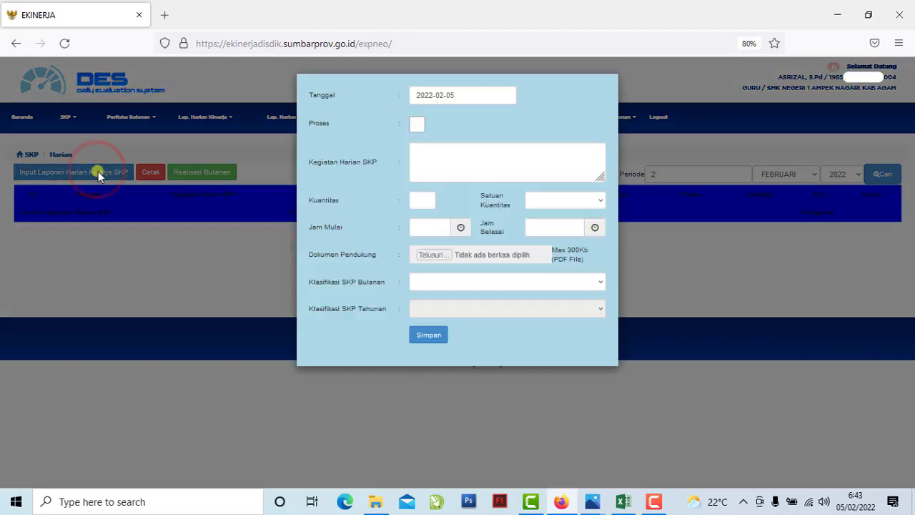
{"action": "left_click", "coordinate": [474, 97]}
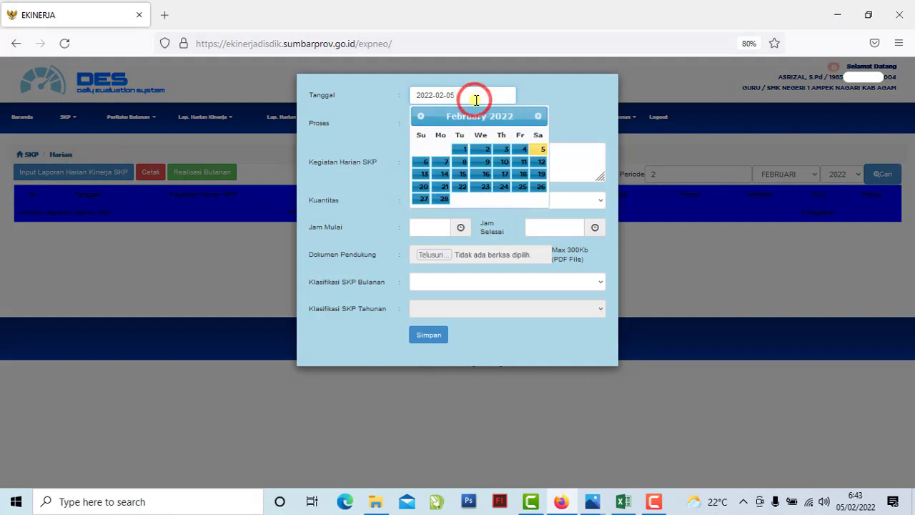
{"action": "left_click", "coordinate": [485, 150]}
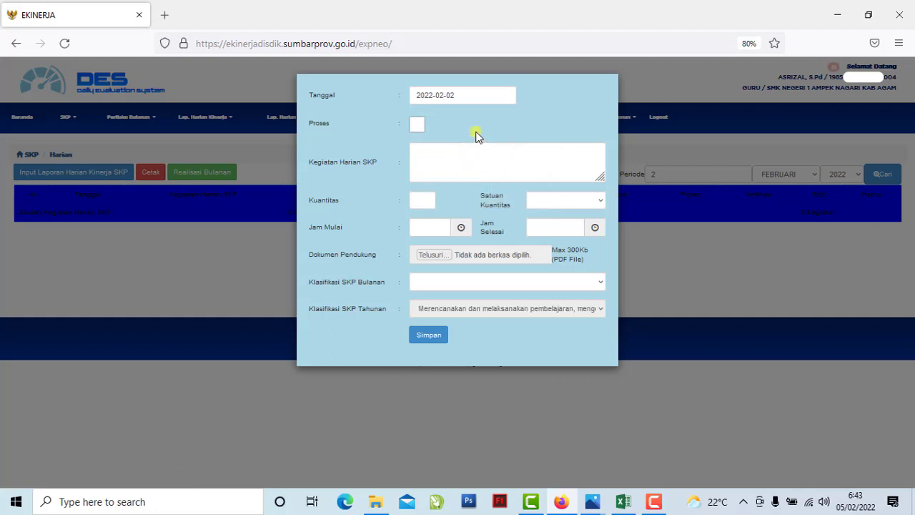
{"action": "left_click", "coordinate": [476, 131]}
{"action": "left_click", "coordinate": [475, 151]}
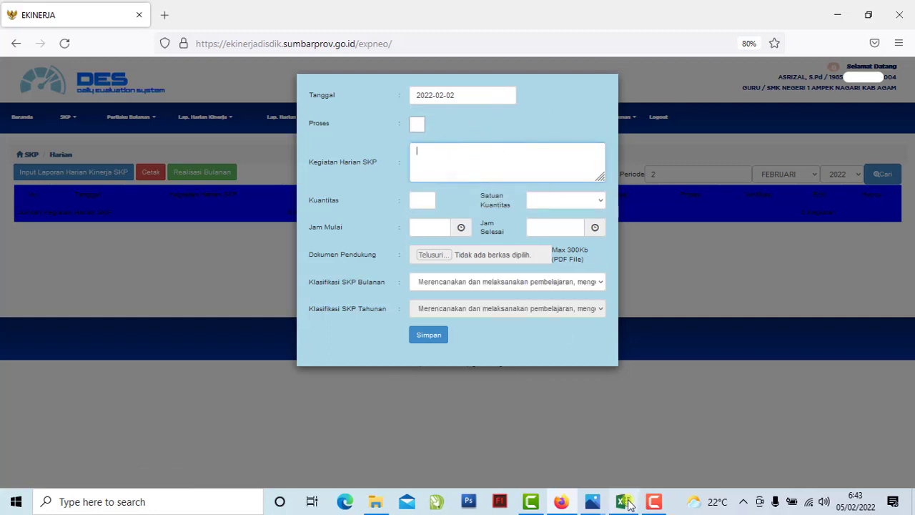
- Switch to the Excel journal and copy the 02 Februari 07:30 - 08:30 activity text "Memeriksa komputer labor multimedia"
{"action": "left_click", "coordinate": [624, 502]}
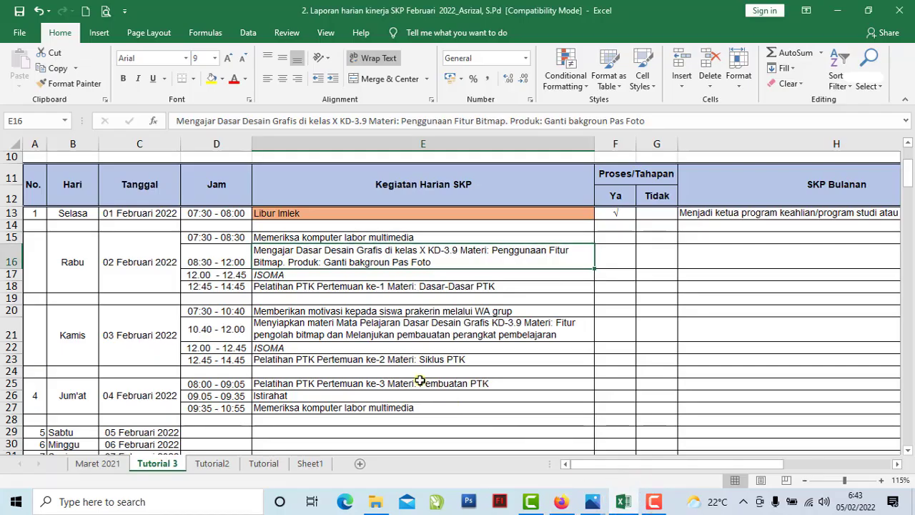
{"action": "left_click", "coordinate": [222, 242]}
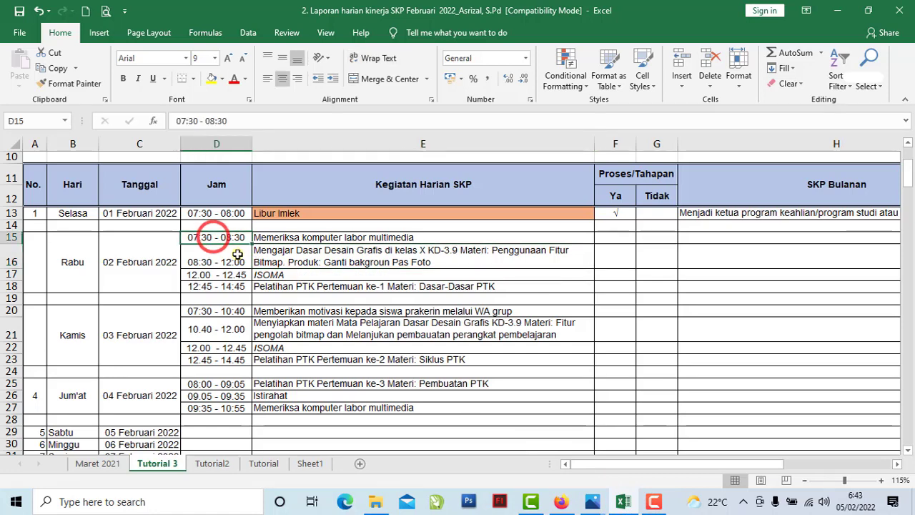
{"action": "left_click", "coordinate": [256, 238]}
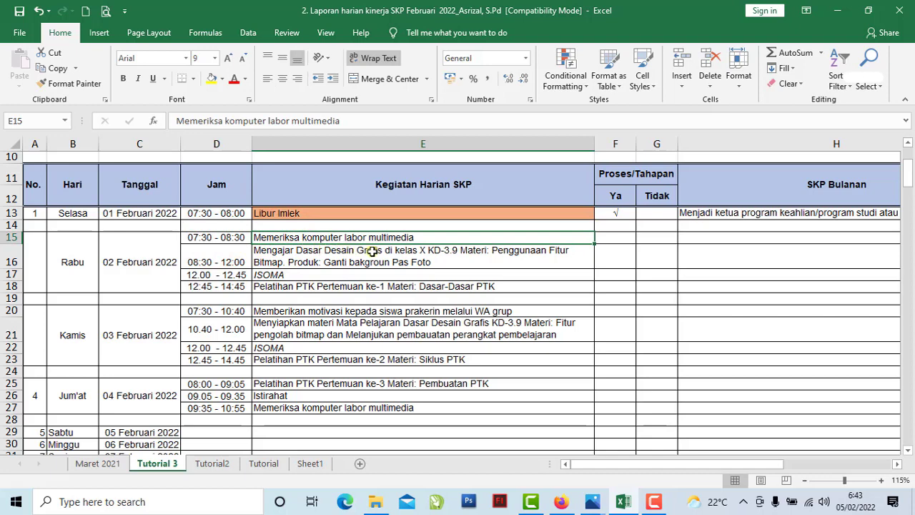
{"action": "double_click", "coordinate": [426, 238]}
{"action": "left_click_drag", "start_coordinate": [425, 238], "coordinate": [254, 239]}
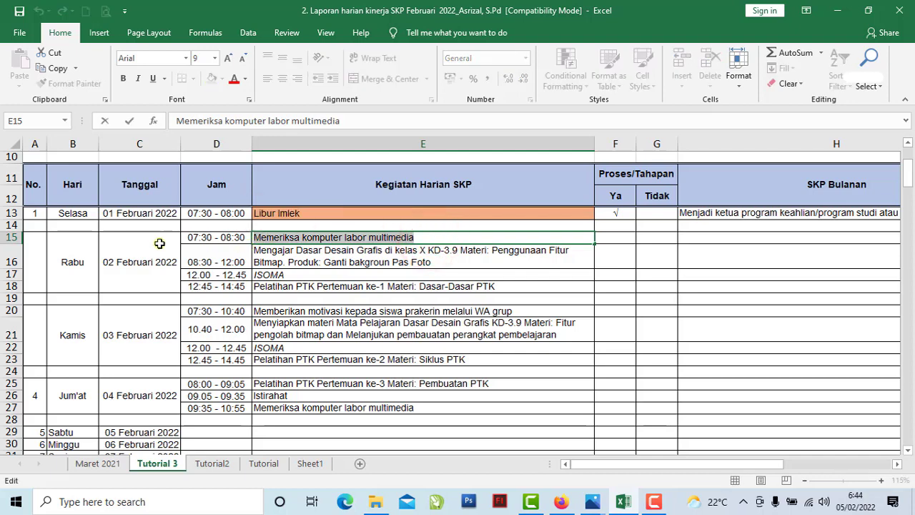
{"action": "left_click", "coordinate": [56, 68]}
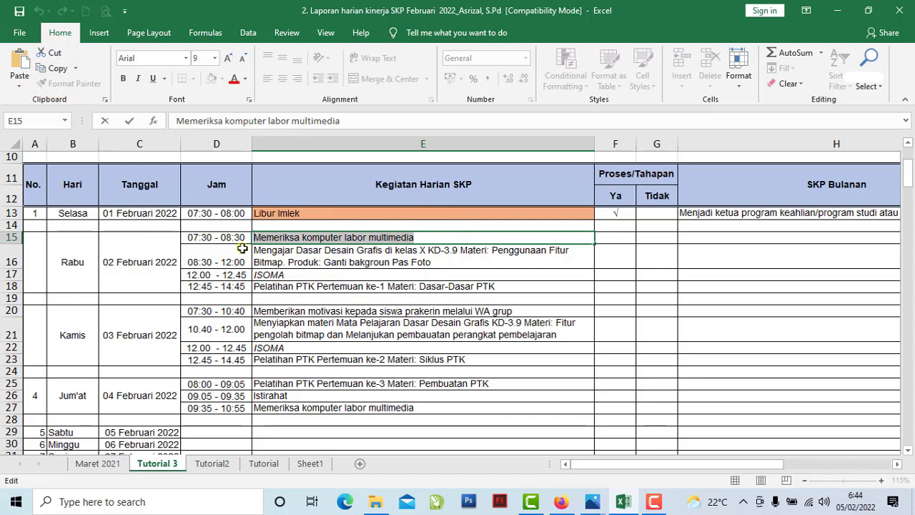
- Back in the EKINERJA form in Firefox, paste the copied activity into Kegiatan Harian SKP and mark the entry as Proses
{"action": "left_click", "coordinate": [561, 501]}
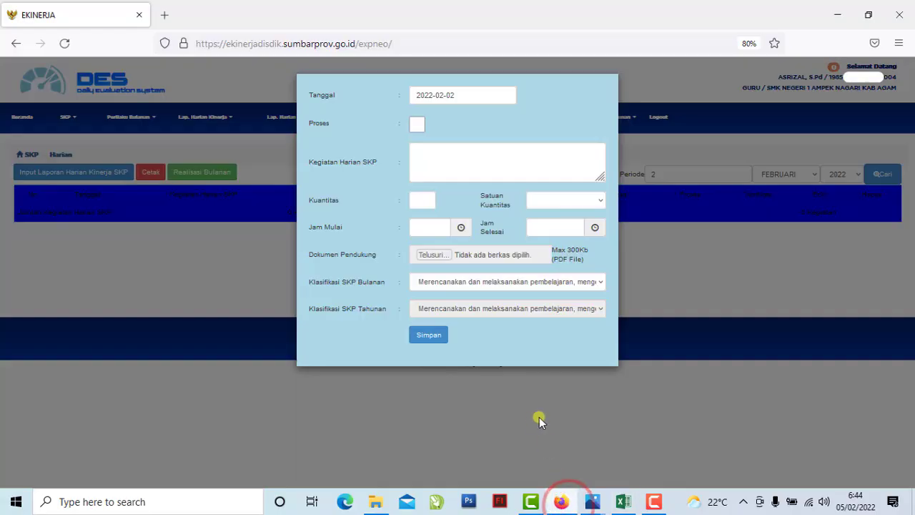
{"action": "right_click", "coordinate": [440, 159]}
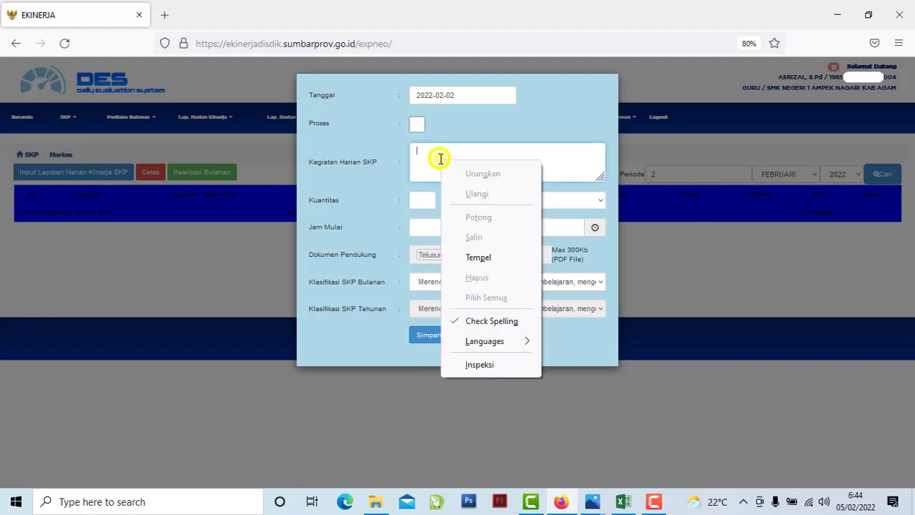
{"action": "left_click", "coordinate": [485, 259]}
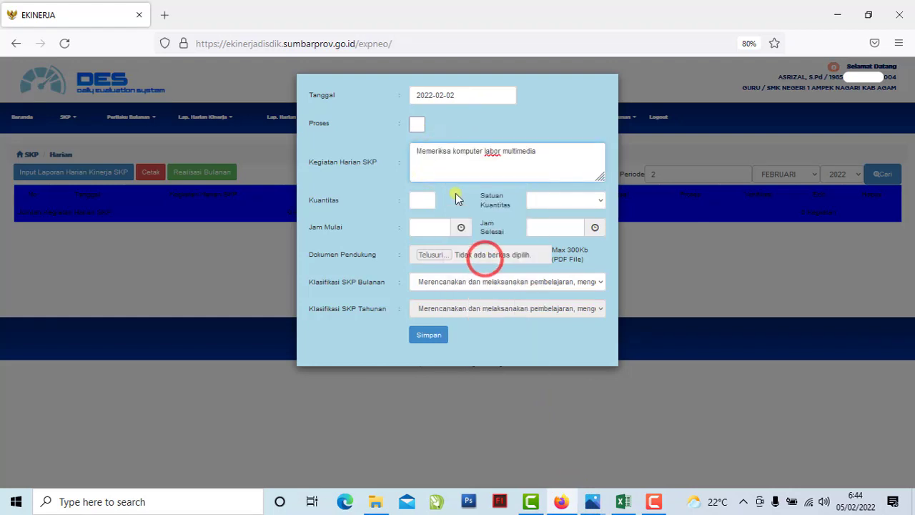
{"action": "left_click", "coordinate": [418, 126]}
{"action": "left_click", "coordinate": [520, 296]}
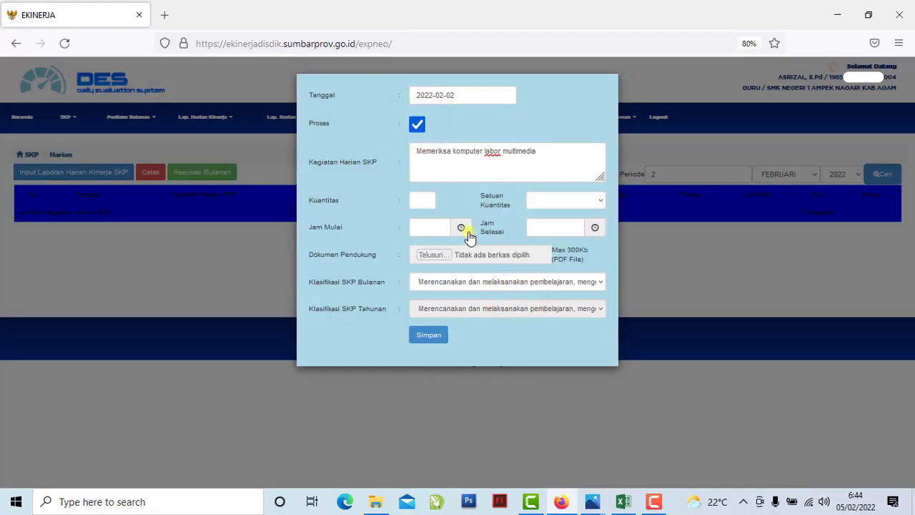
- Set the entry's Kuantitas to 0 and its Satuan Kuantitas to SK
{"action": "left_click", "coordinate": [426, 198]}
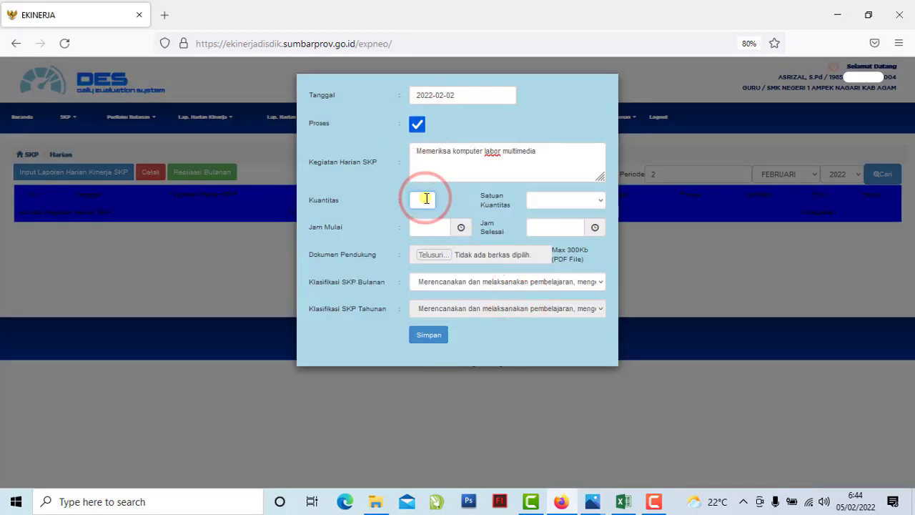
{"action": "left_click", "coordinate": [426, 198]}
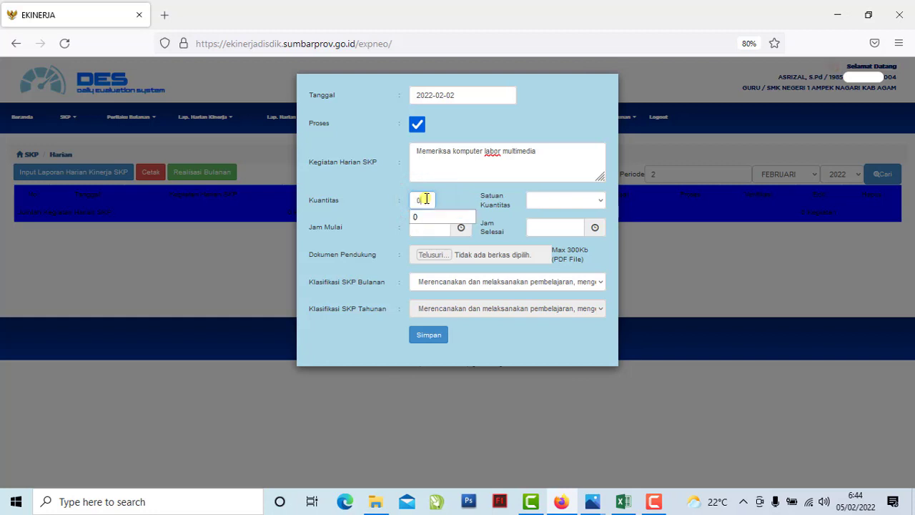
{"action": "left_click", "coordinate": [426, 213]}
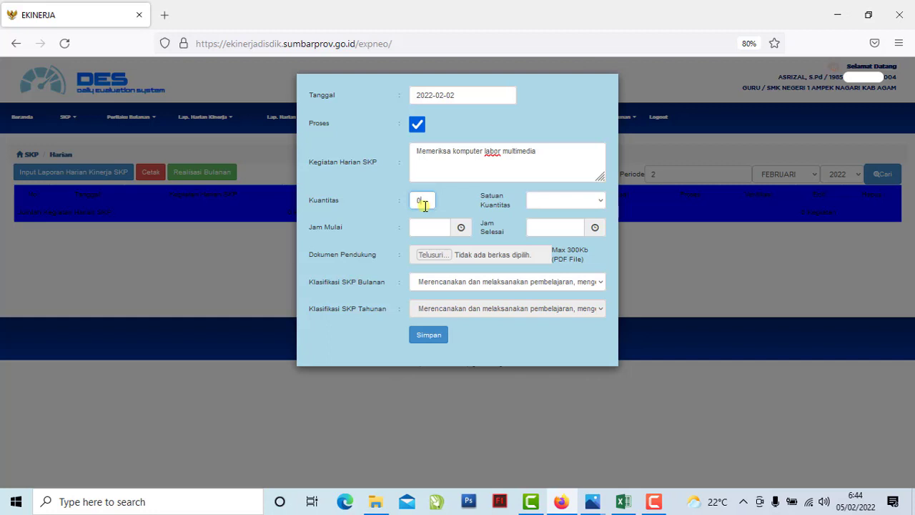
{"action": "left_click", "coordinate": [548, 203]}
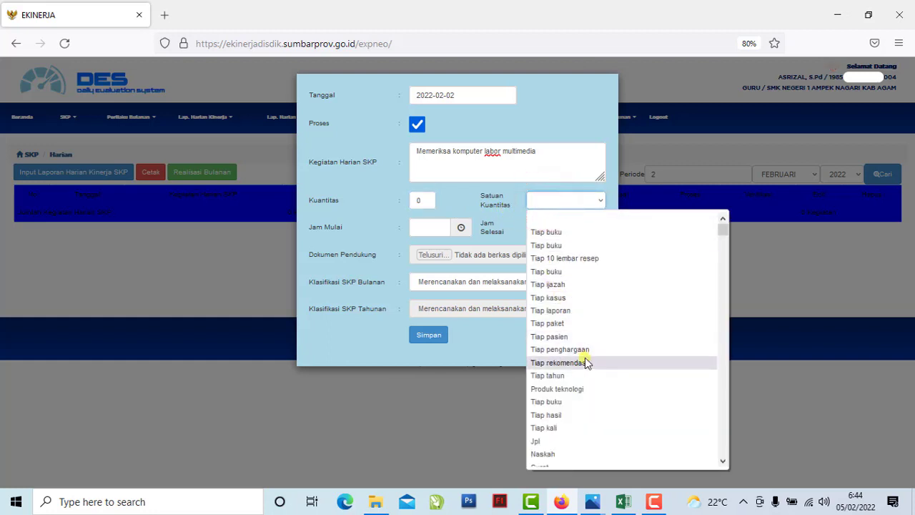
{"action": "scroll", "coordinate": [584, 376], "scroll_direction": "down", "scroll_amount": 15}
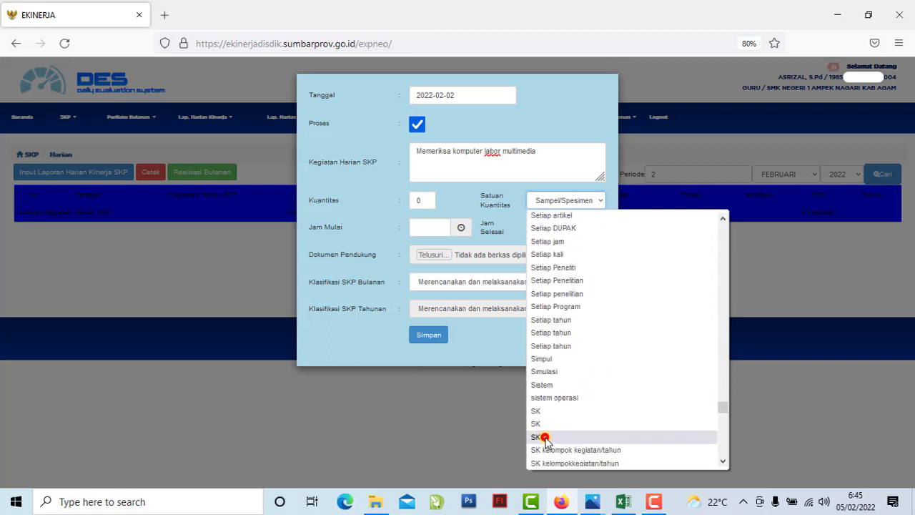
{"action": "left_click", "coordinate": [544, 437]}
- Set the entry's Jam Mulai to 07:30 and Jam Selesai to 08:30
{"action": "left_click", "coordinate": [428, 227]}
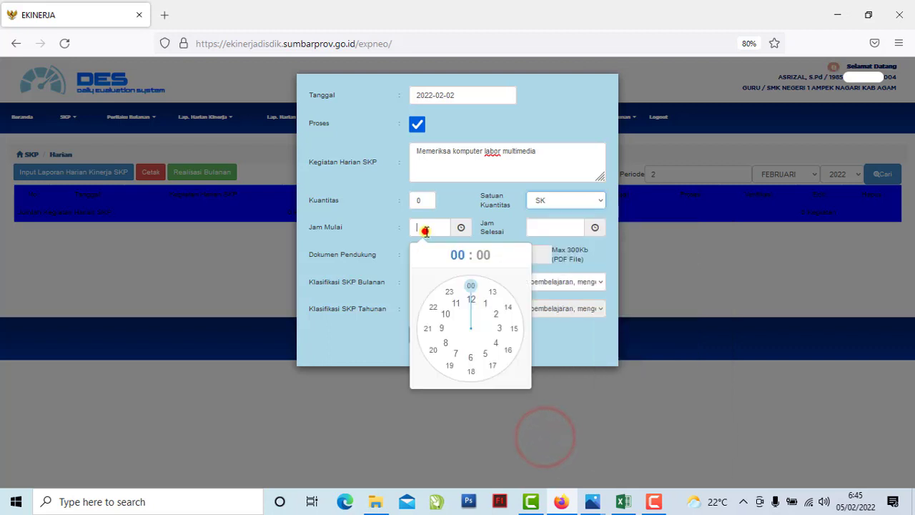
{"action": "left_click", "coordinate": [457, 355]}
{"action": "left_click", "coordinate": [469, 372]}
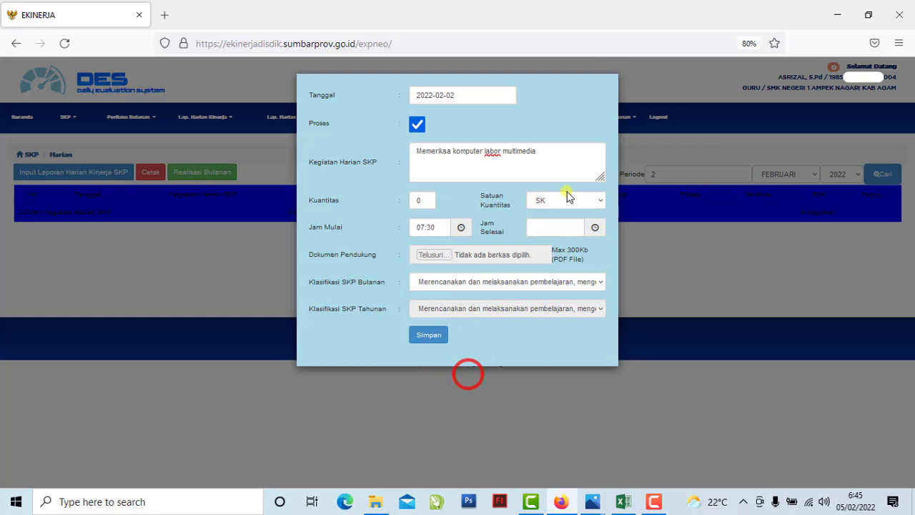
{"action": "left_click", "coordinate": [543, 232]}
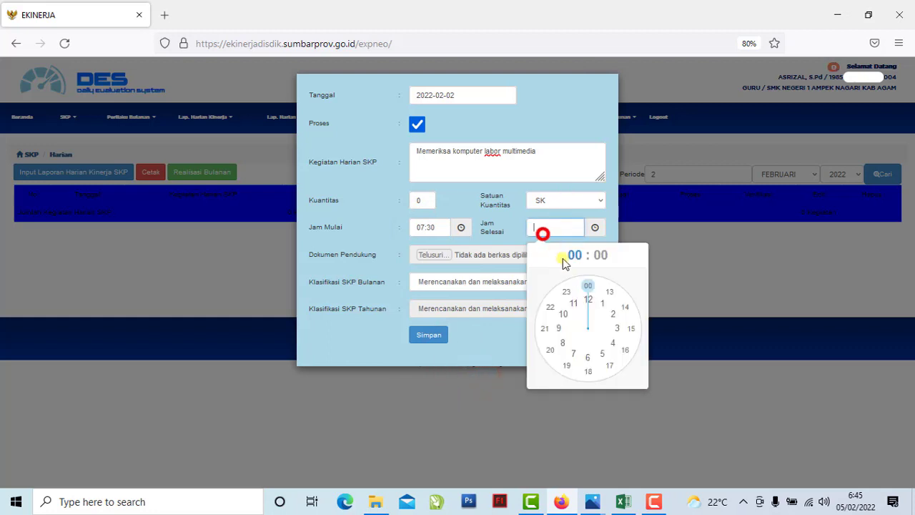
{"action": "left_click", "coordinate": [563, 343]}
{"action": "left_click", "coordinate": [588, 376]}
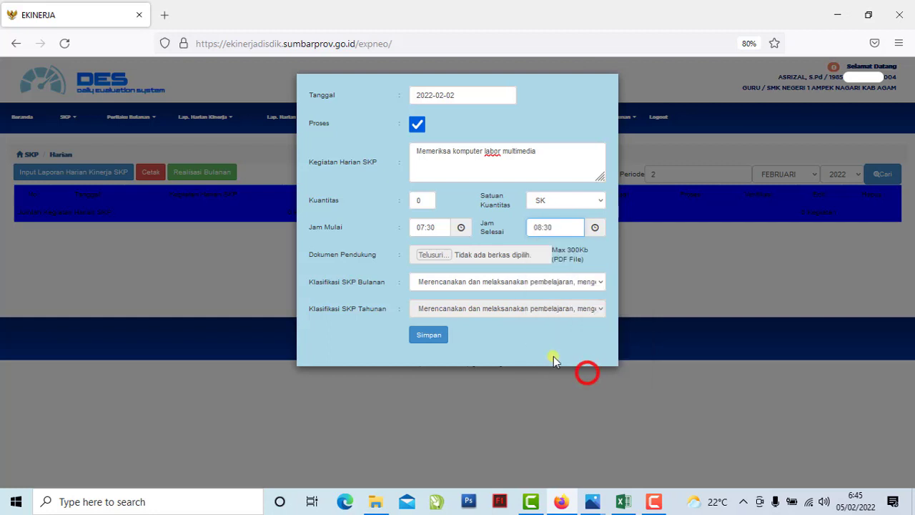
- Set Klasifikasi SKP Bulanan to "Menjadi ketua program keahlian/program studi atau yang sejenisnya" and save the entry
{"action": "left_click", "coordinate": [501, 282]}
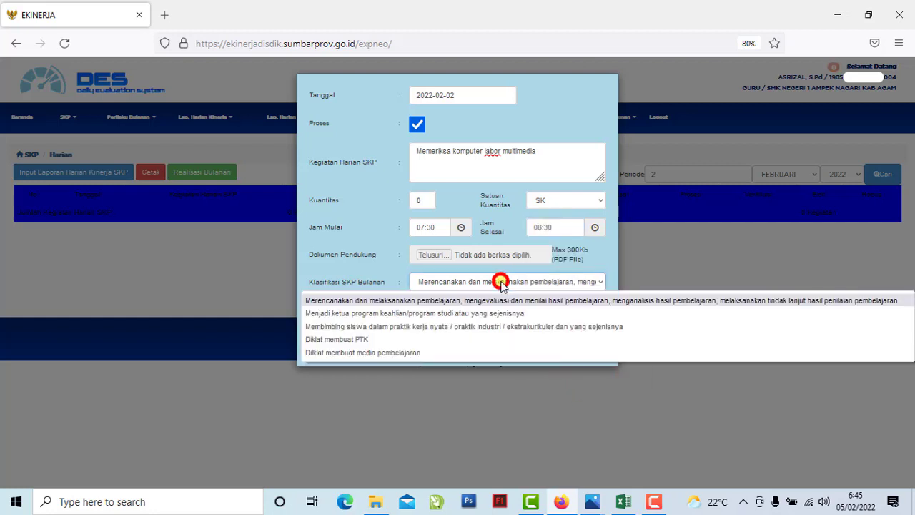
{"action": "left_click", "coordinate": [399, 314]}
{"action": "left_click", "coordinate": [435, 332]}
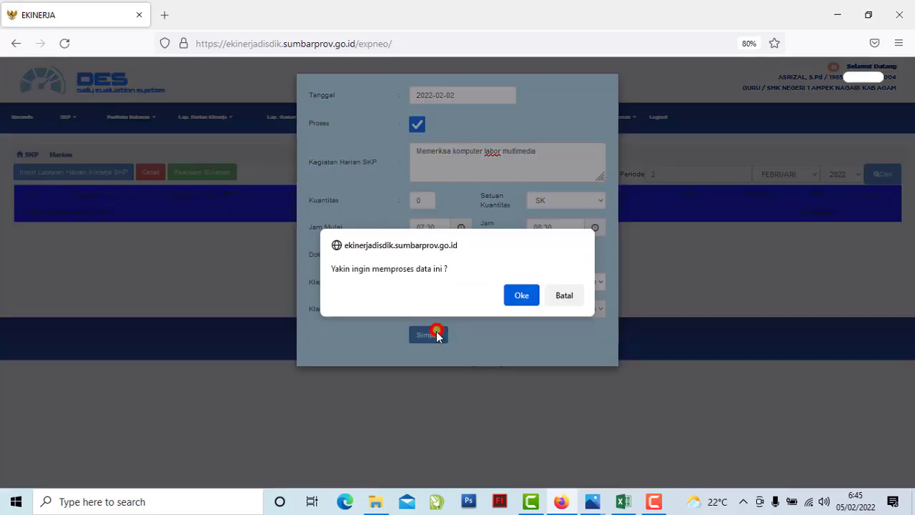
{"action": "left_click", "coordinate": [507, 302]}
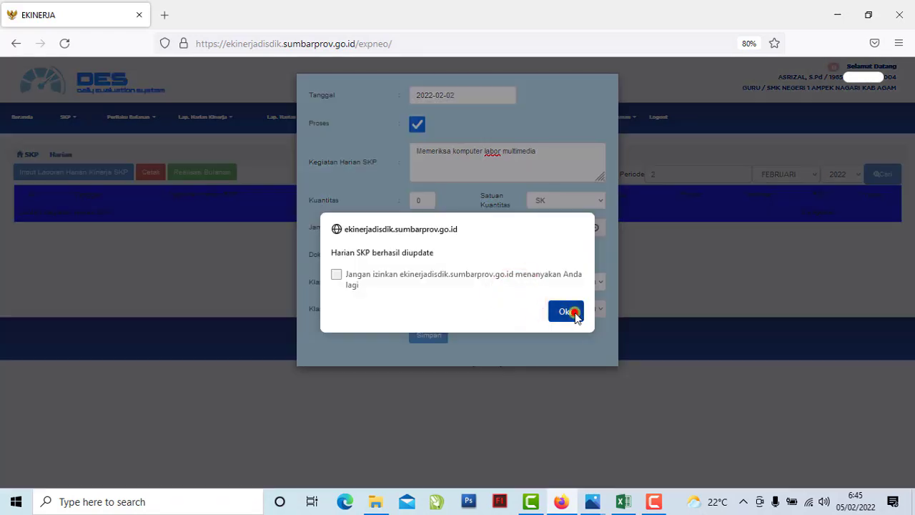
{"action": "left_click", "coordinate": [572, 310]}
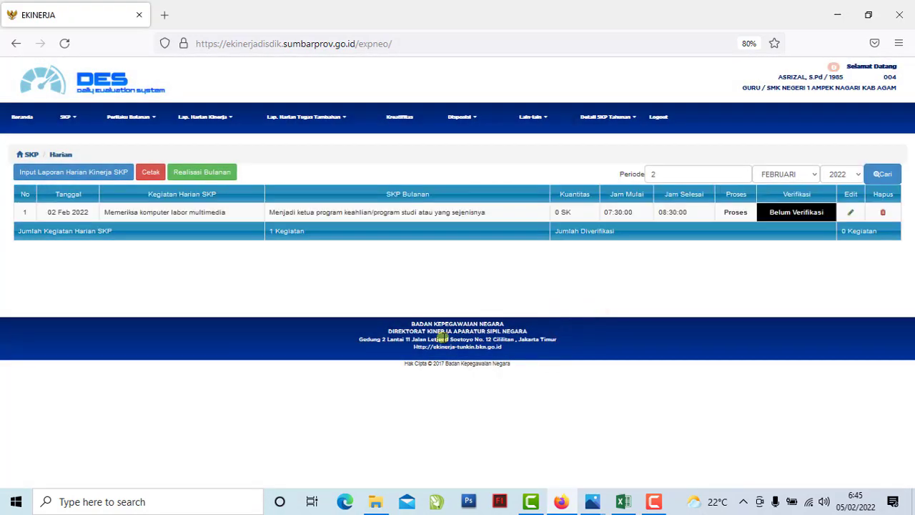
- Start a second daily SKP report entry dated 2022-02-02
{"action": "left_click", "coordinate": [111, 175]}
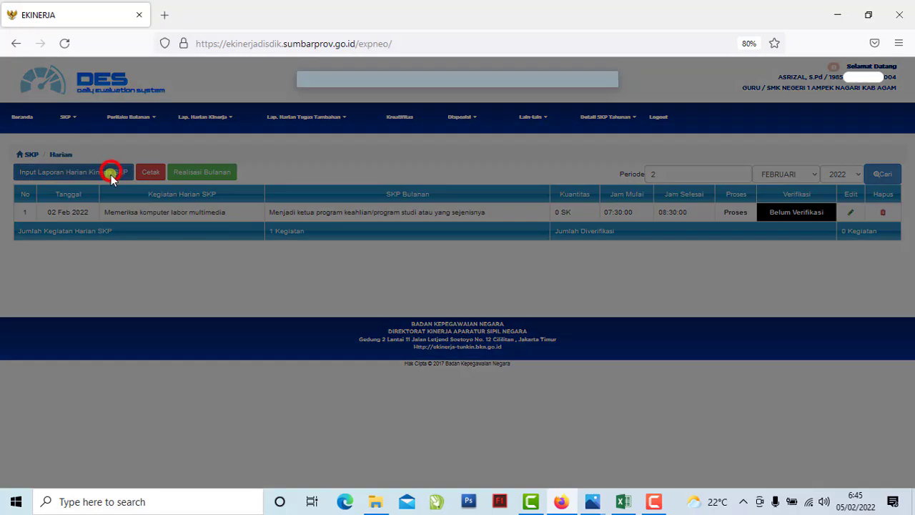
{"action": "left_click", "coordinate": [471, 97]}
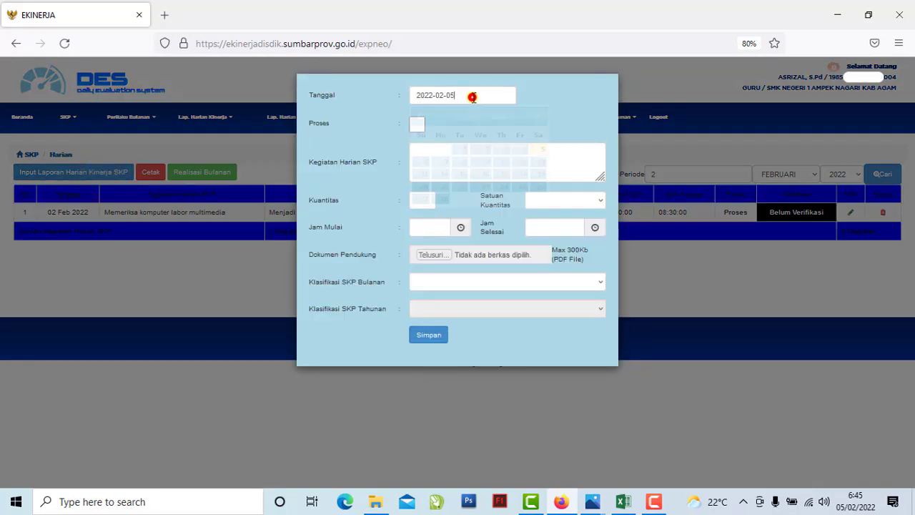
{"action": "left_click", "coordinate": [484, 152]}
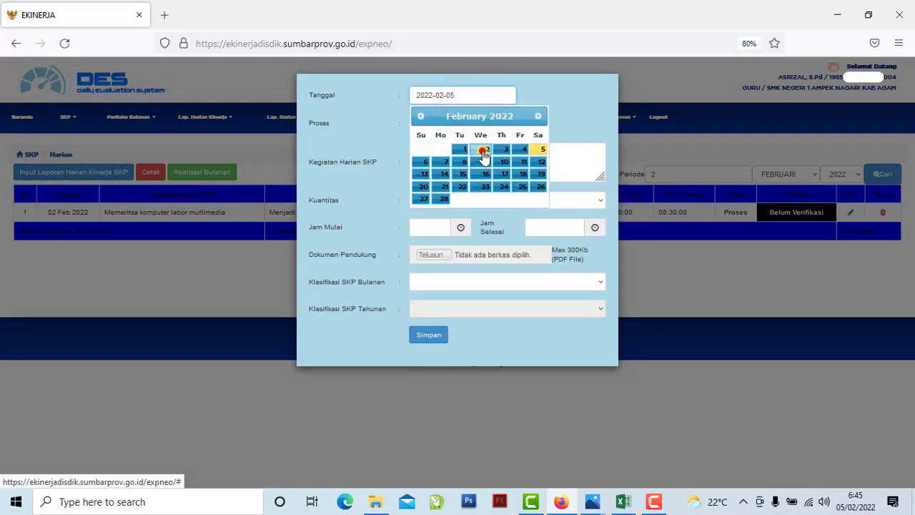
{"action": "left_click", "coordinate": [461, 131]}
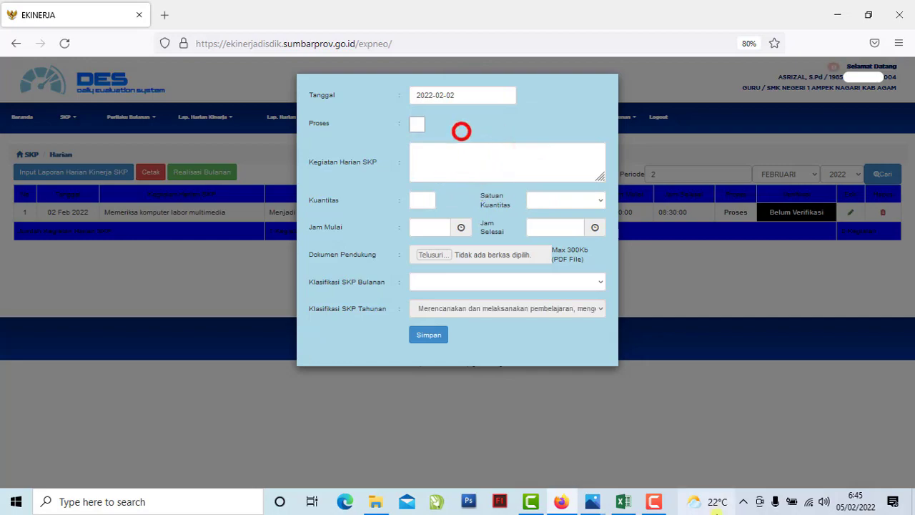
- Copy the 2 February 08:30 - 12:00 activity from the Excel journal into the EKINERJA entry's Kegiatan Harian SKP and mark it as Proses
{"action": "left_click", "coordinate": [623, 501]}
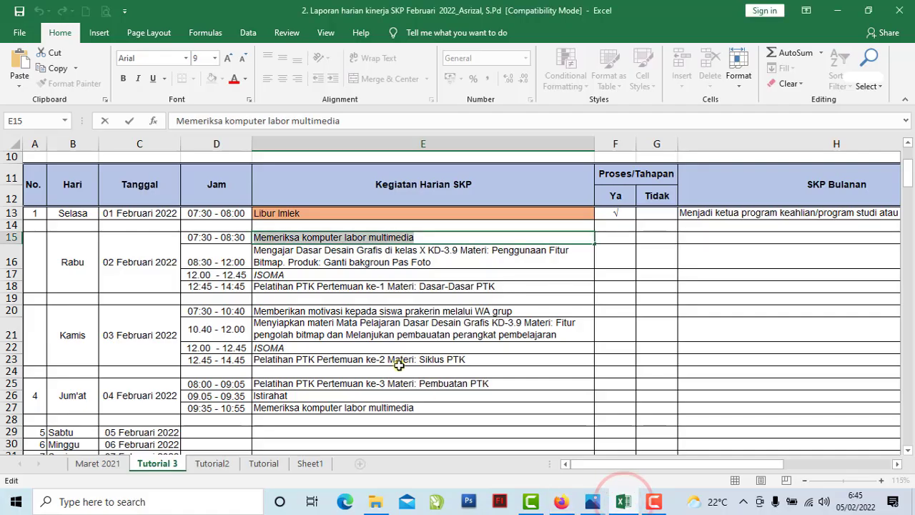
{"action": "left_click", "coordinate": [279, 257]}
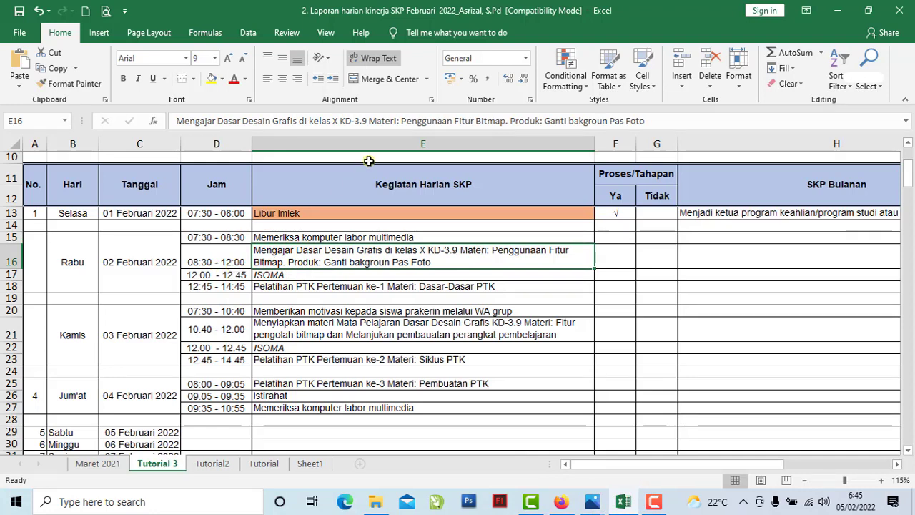
{"action": "left_click_drag", "start_coordinate": [647, 121], "coordinate": [177, 121]}
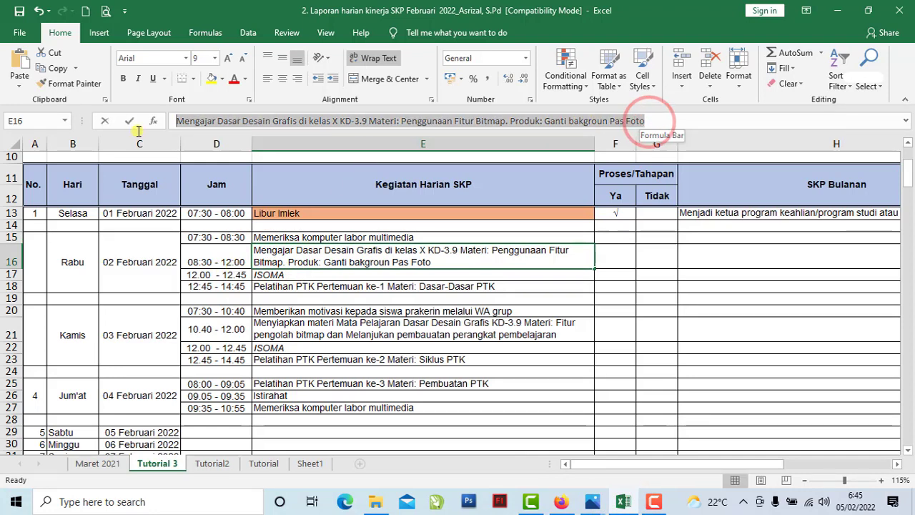
{"action": "left_click", "coordinate": [339, 254]}
{"action": "left_click_drag", "start_coordinate": [458, 264], "coordinate": [243, 252]}
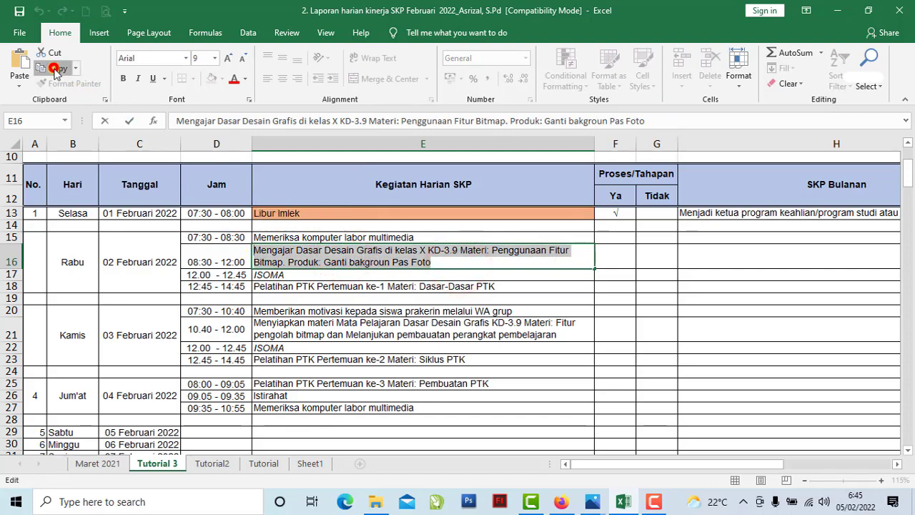
{"action": "left_click", "coordinate": [54, 68]}
{"action": "left_click", "coordinate": [561, 501]}
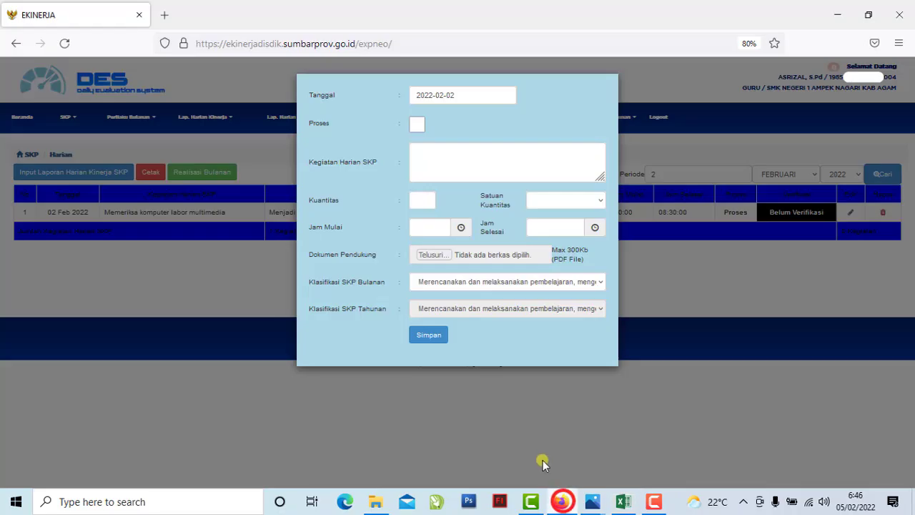
{"action": "right_click", "coordinate": [476, 165]}
{"action": "left_click", "coordinate": [517, 262]}
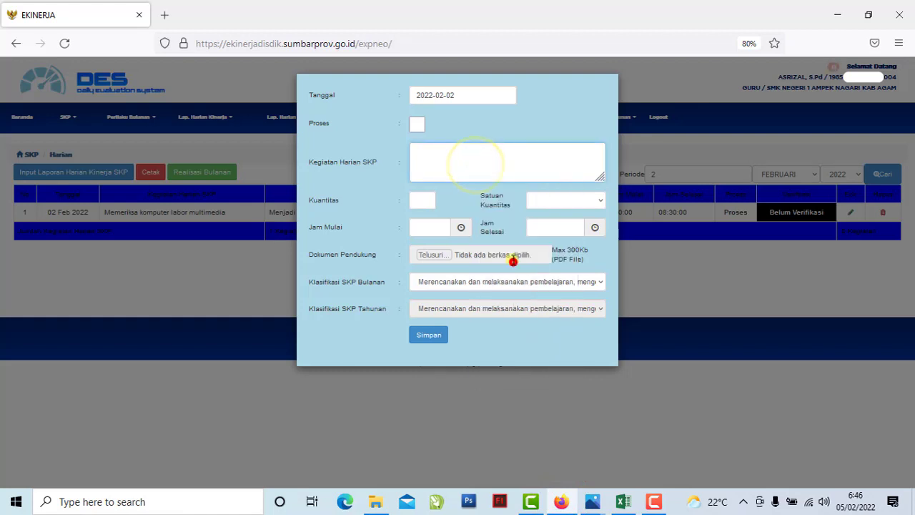
{"action": "left_click", "coordinate": [418, 126]}
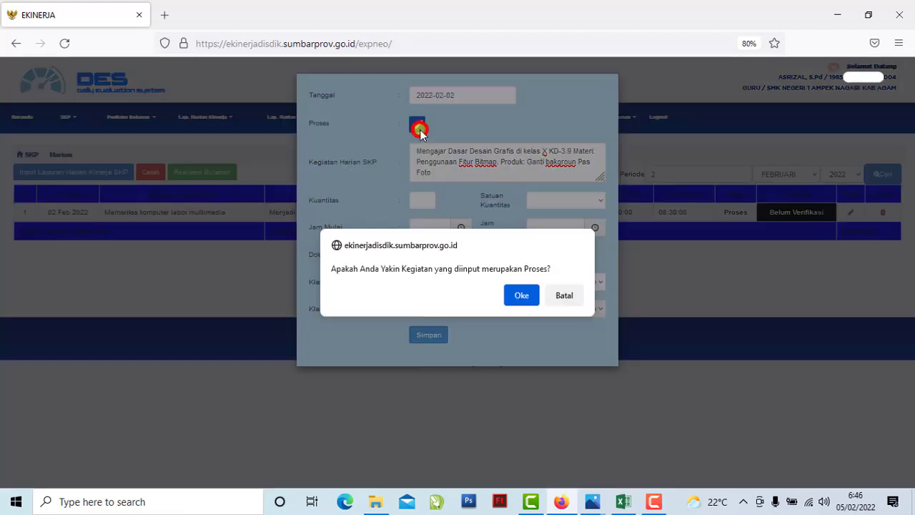
{"action": "left_click", "coordinate": [519, 294]}
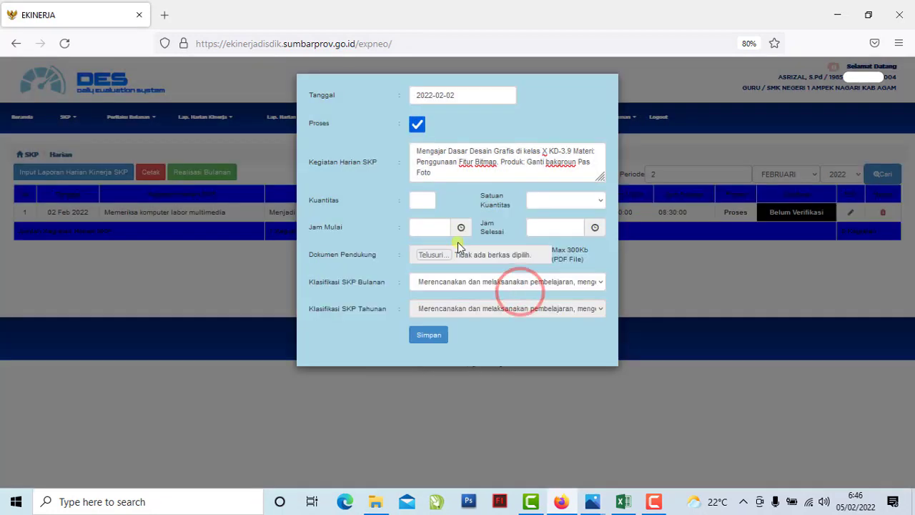
- Set the teaching entry's Kuantitas to 0 and its Satuan Kuantitas to LPK
{"action": "left_click", "coordinate": [421, 200]}
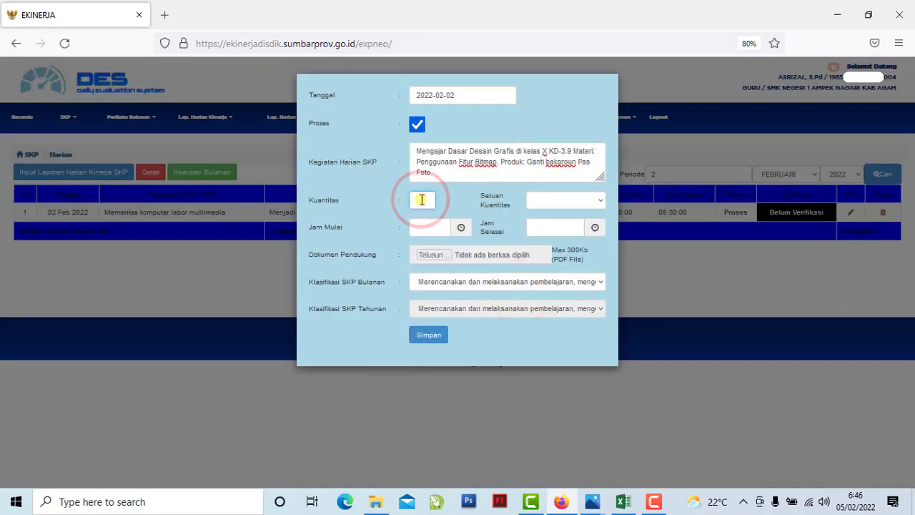
{"action": "type", "text": "0"}
{"action": "left_click", "coordinate": [418, 215]}
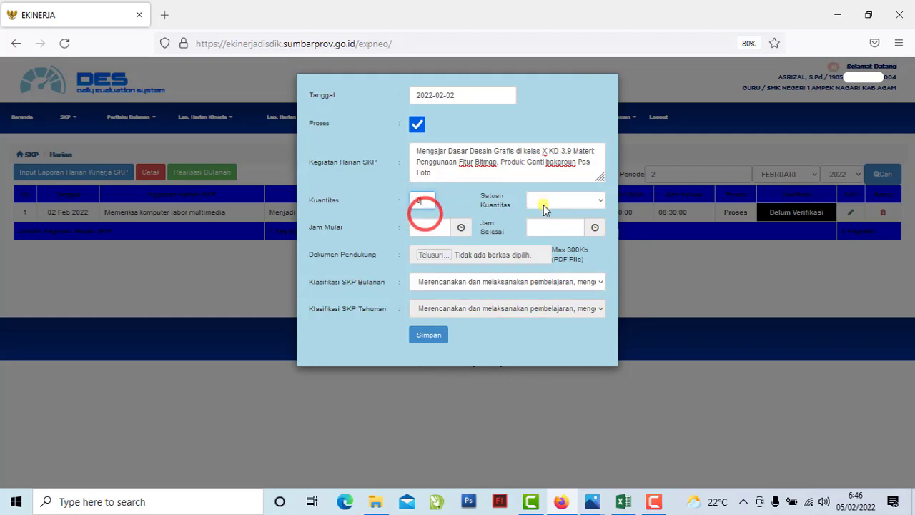
{"action": "left_click", "coordinate": [543, 200]}
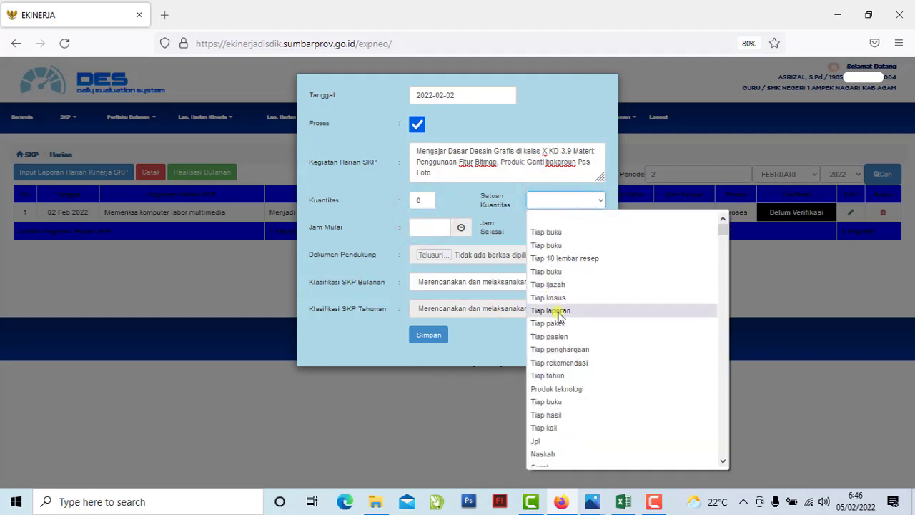
{"action": "key", "text": "l"}
{"action": "scroll", "coordinate": [574, 360], "scroll_direction": "down", "scroll_amount": 10}
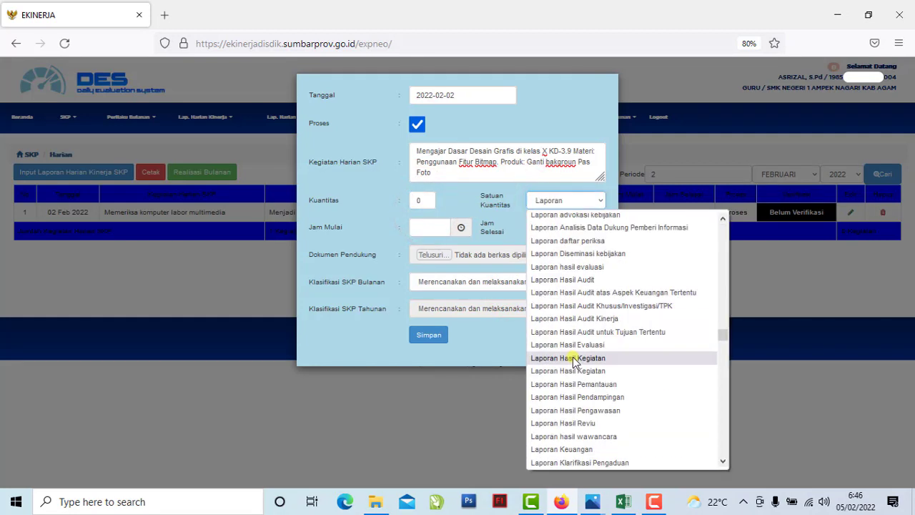
{"action": "scroll", "coordinate": [572, 362], "scroll_direction": "down", "scroll_amount": 5}
{"action": "left_click", "coordinate": [548, 373]}
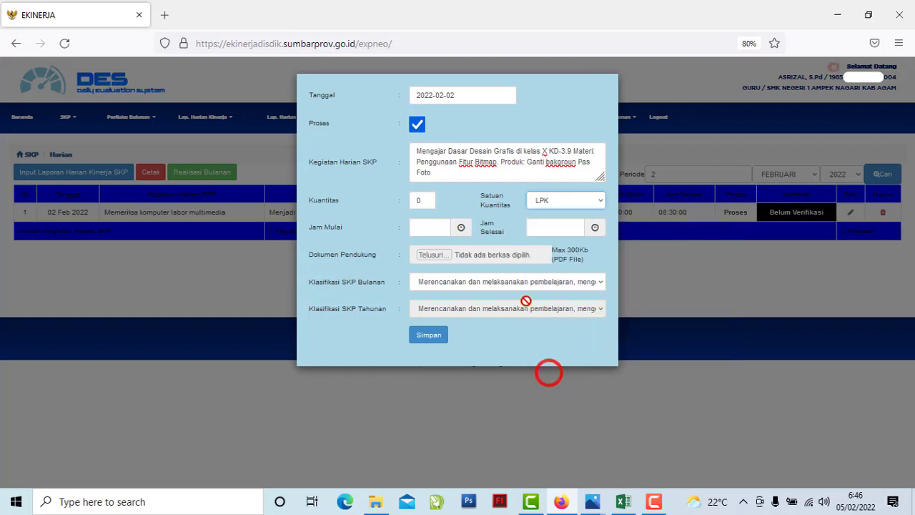
- Set the entry's Jam Mulai to 08:30 and Jam Selesai to 12:00
{"action": "left_click", "coordinate": [421, 230]}
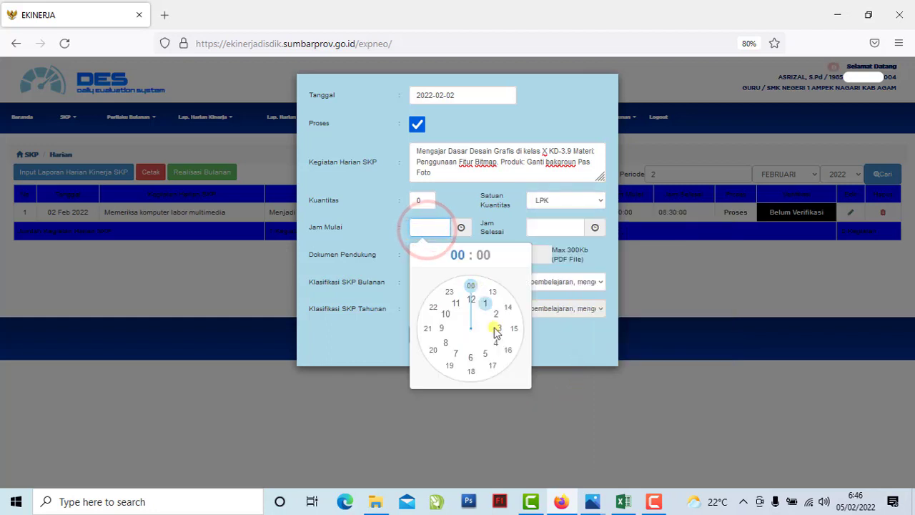
{"action": "left_click", "coordinate": [445, 344]}
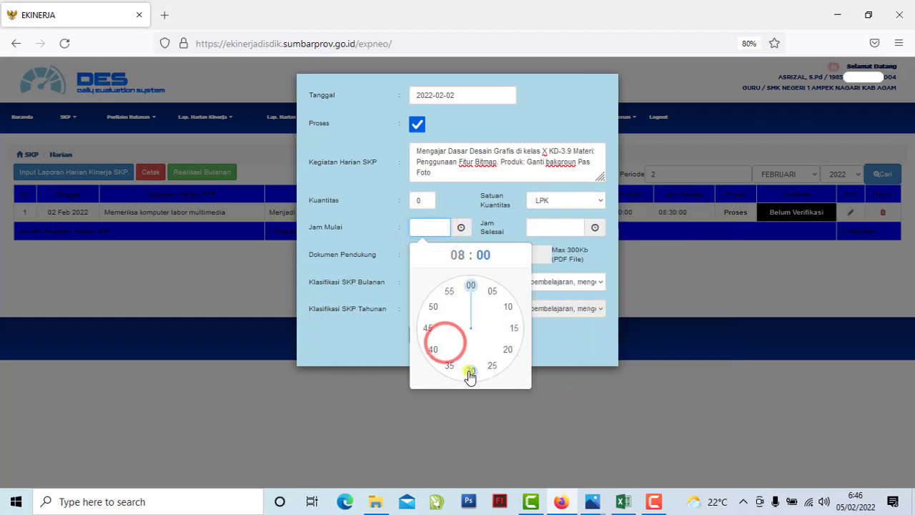
{"action": "left_click", "coordinate": [468, 370]}
{"action": "left_click", "coordinate": [541, 228]}
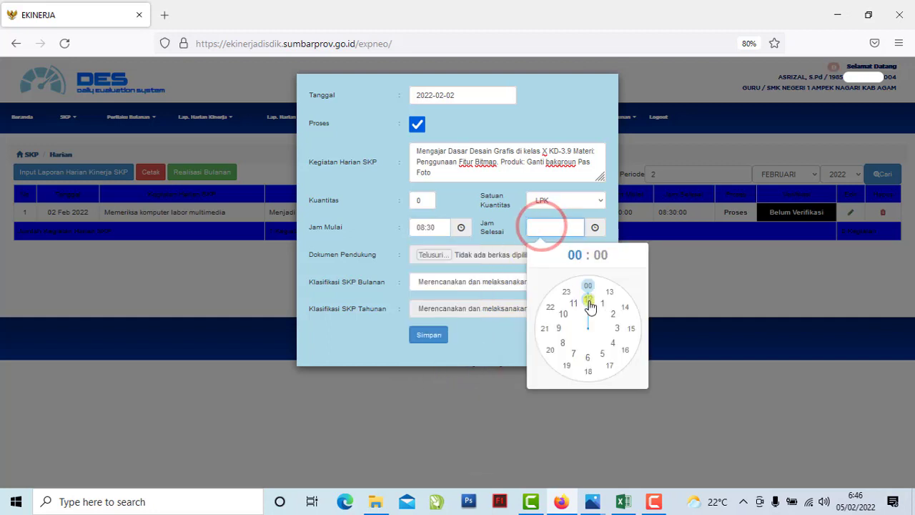
{"action": "left_click", "coordinate": [589, 292]}
{"action": "left_click", "coordinate": [589, 289]}
- Set Klasifikasi SKP Bulanan to the option beginning "Merencanakan dan melaksanakan pembelajaran" and save the entry
{"action": "left_click", "coordinate": [513, 284]}
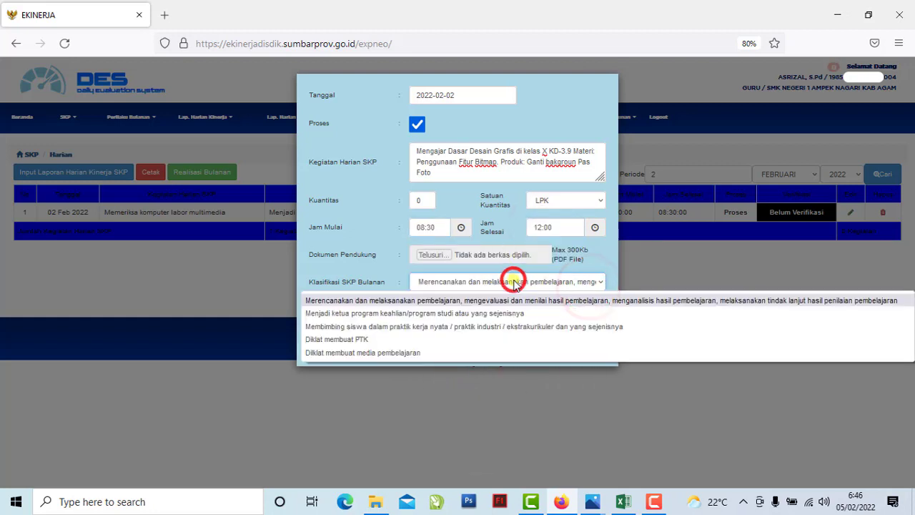
{"action": "left_click", "coordinate": [404, 302]}
{"action": "left_click", "coordinate": [425, 334]}
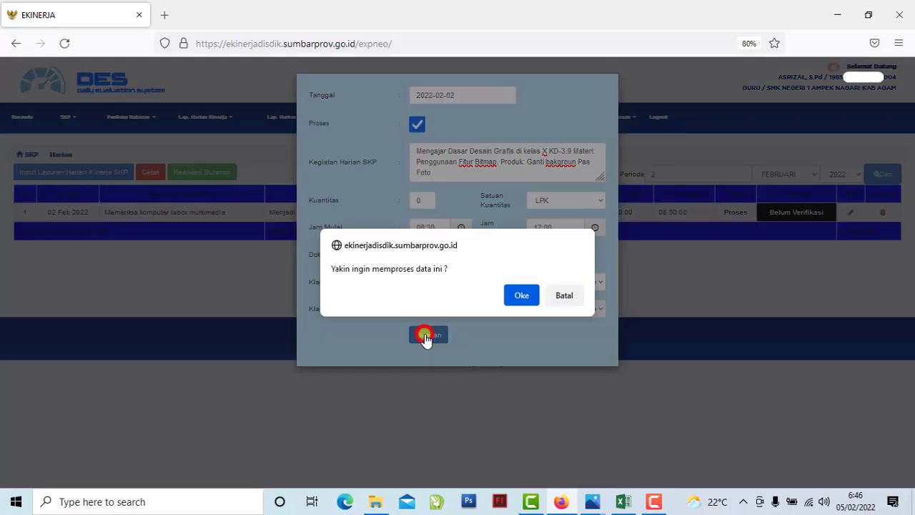
{"action": "left_click", "coordinate": [519, 296]}
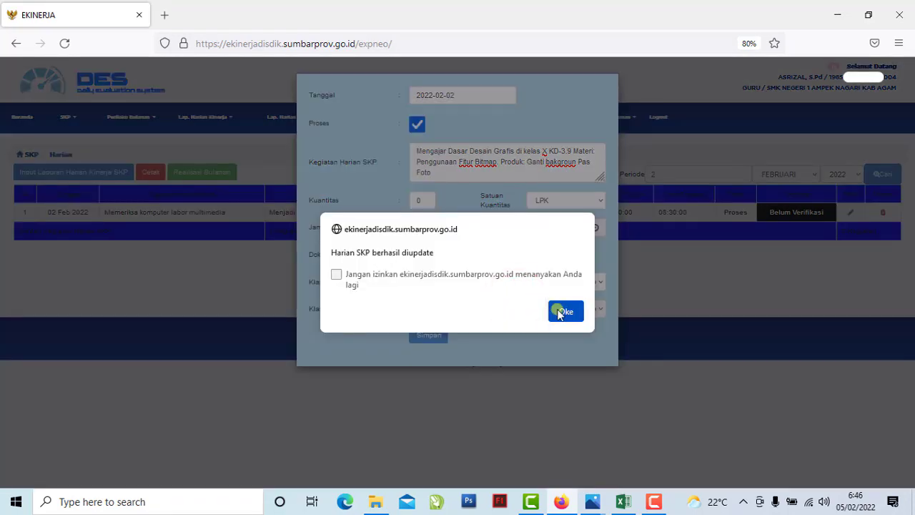
{"action": "left_click", "coordinate": [561, 312]}
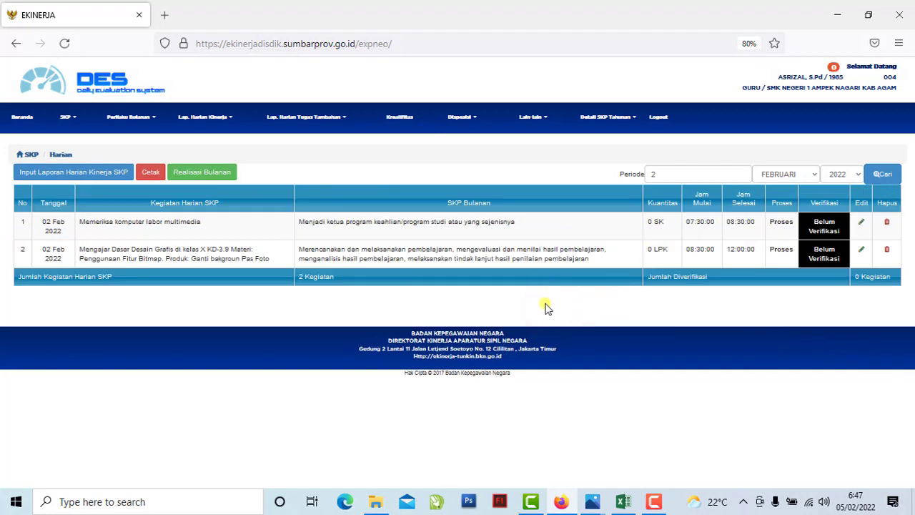
{"action": "left_click", "coordinate": [431, 251]}
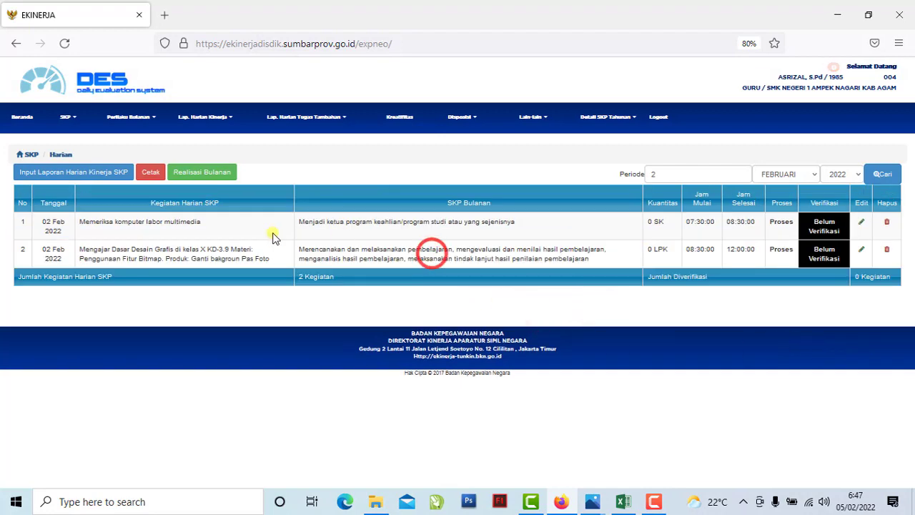
- Start a third daily SKP report entry dated 2022-02-02
{"action": "left_click", "coordinate": [55, 176]}
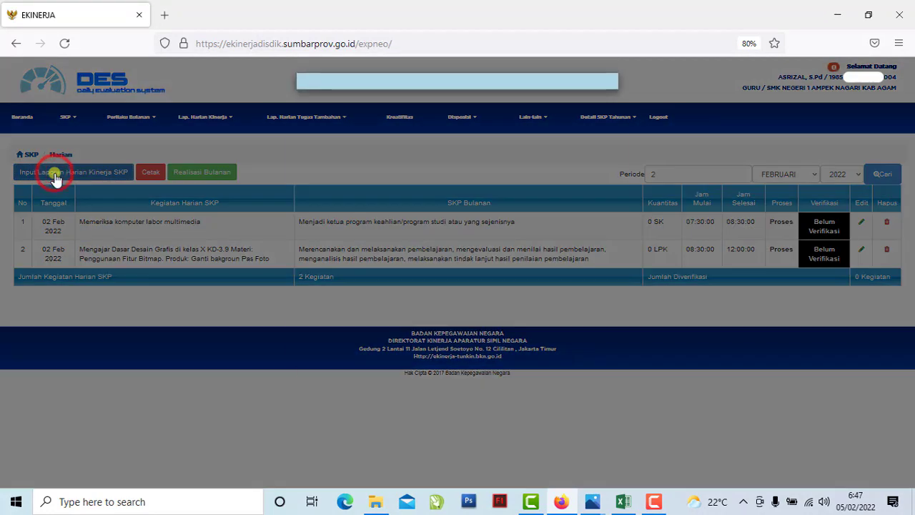
{"action": "left_click", "coordinate": [464, 95]}
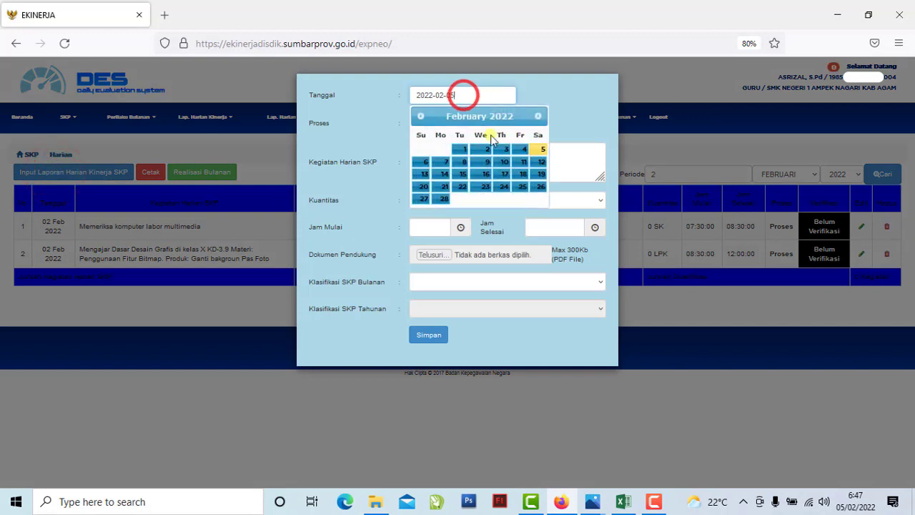
{"action": "left_click", "coordinate": [483, 150]}
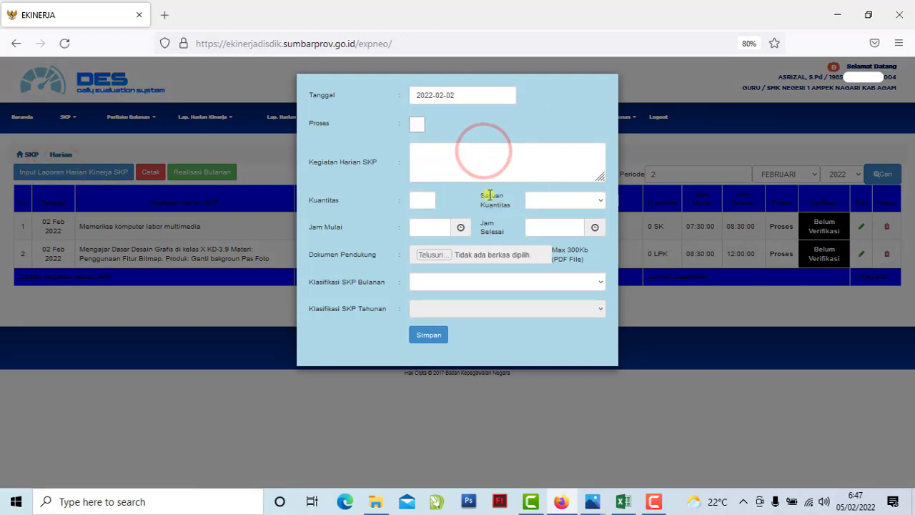
{"action": "left_click", "coordinate": [476, 136]}
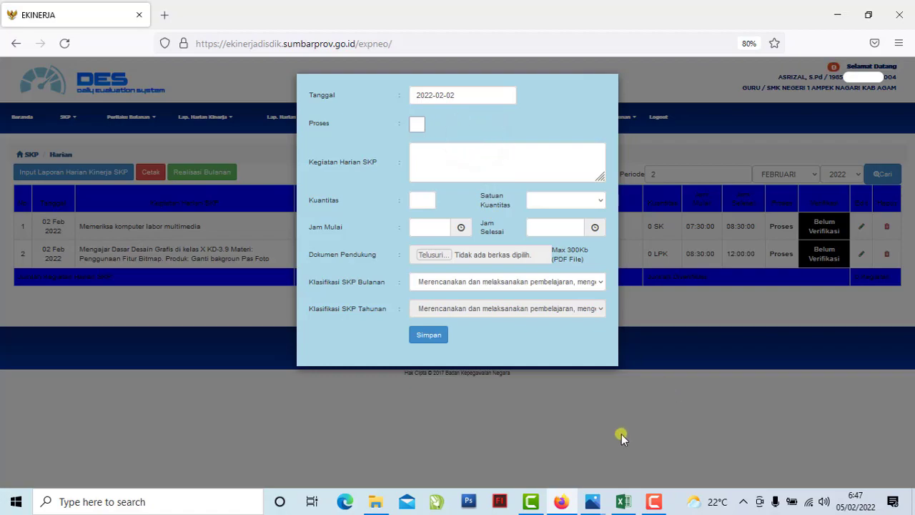
- Switch to the Excel journal and review the 2 February ISOMA row and the PTK training row below it
{"action": "left_click", "coordinate": [622, 501]}
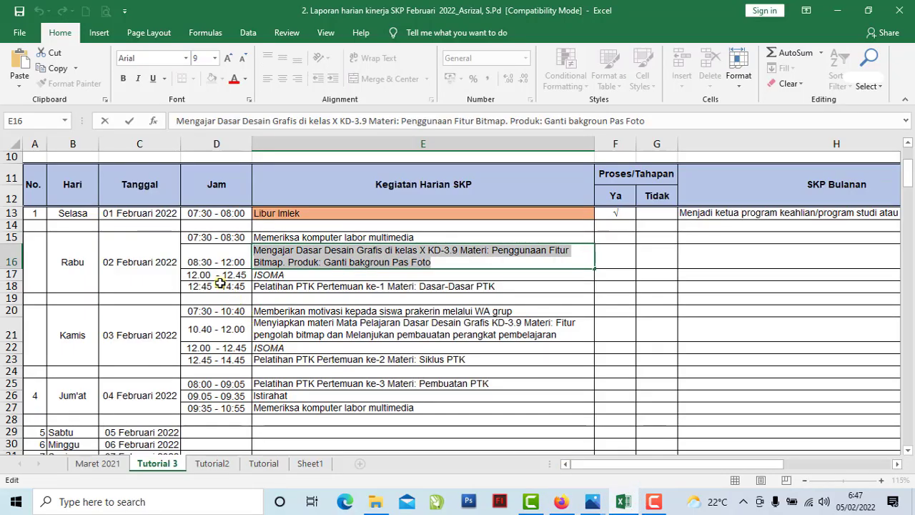
{"action": "left_click_drag", "start_coordinate": [223, 277], "coordinate": [279, 281]}
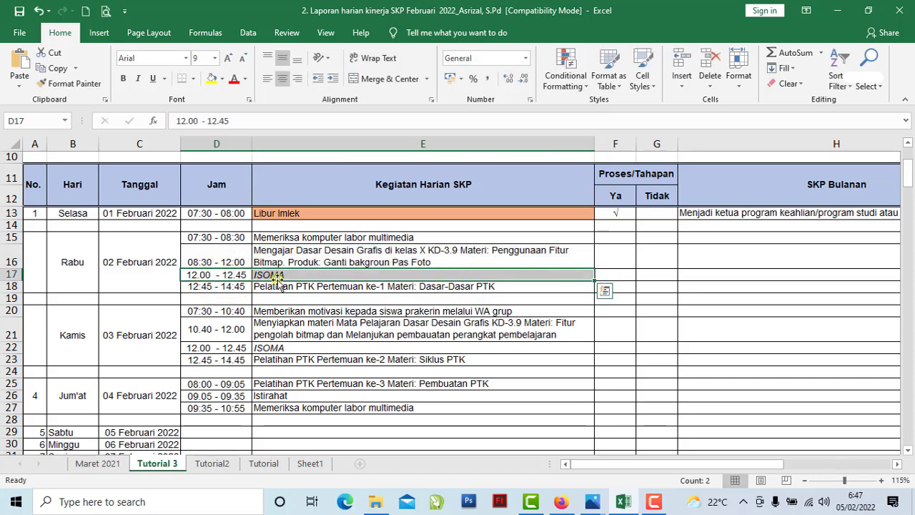
{"action": "left_click", "coordinate": [284, 275]}
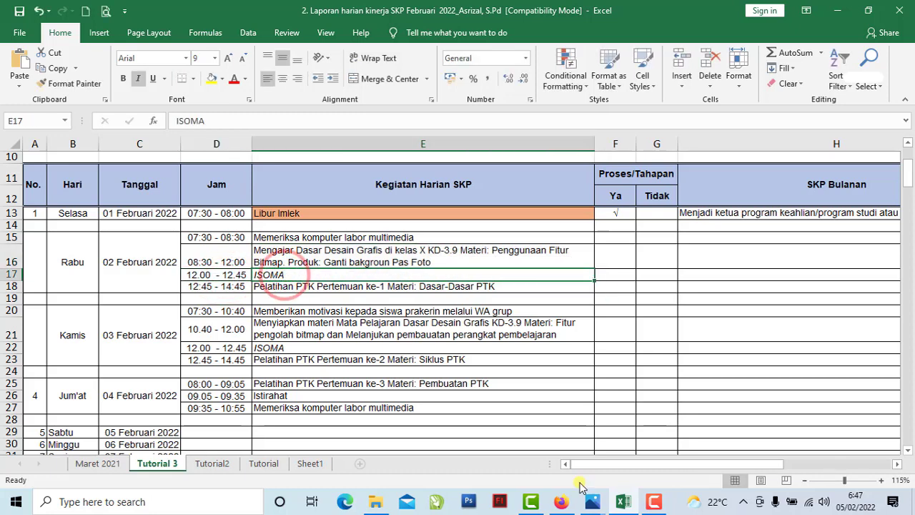
{"action": "left_click", "coordinate": [561, 500]}
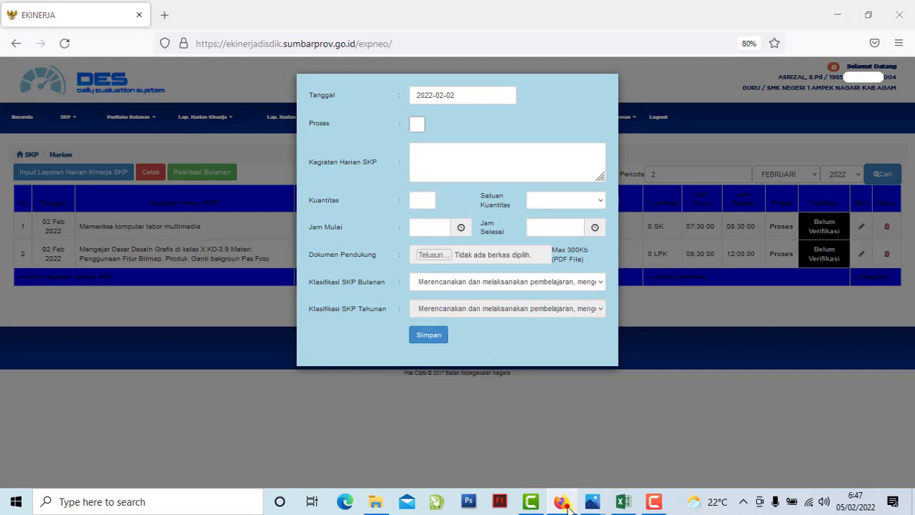
{"action": "left_click", "coordinate": [563, 501]}
{"action": "left_click", "coordinate": [618, 503]}
{"action": "left_click", "coordinate": [619, 503]}
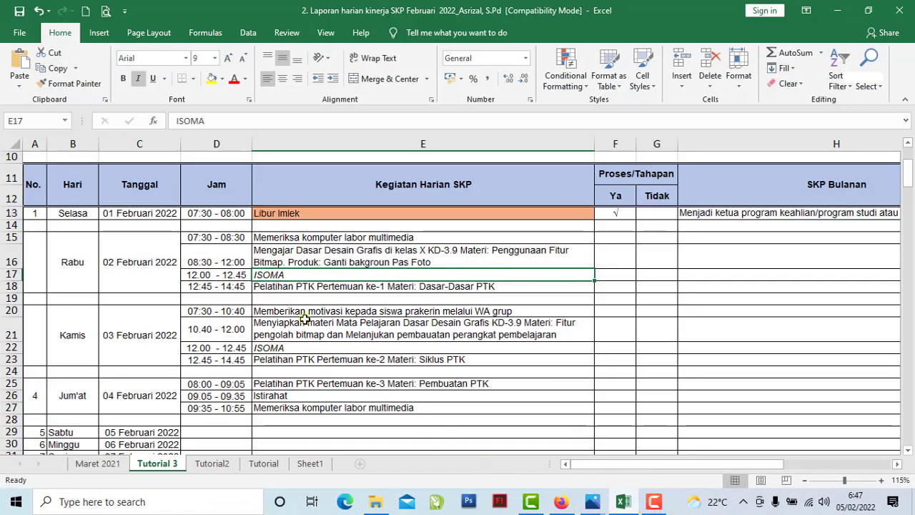
{"action": "left_click", "coordinate": [217, 286]}
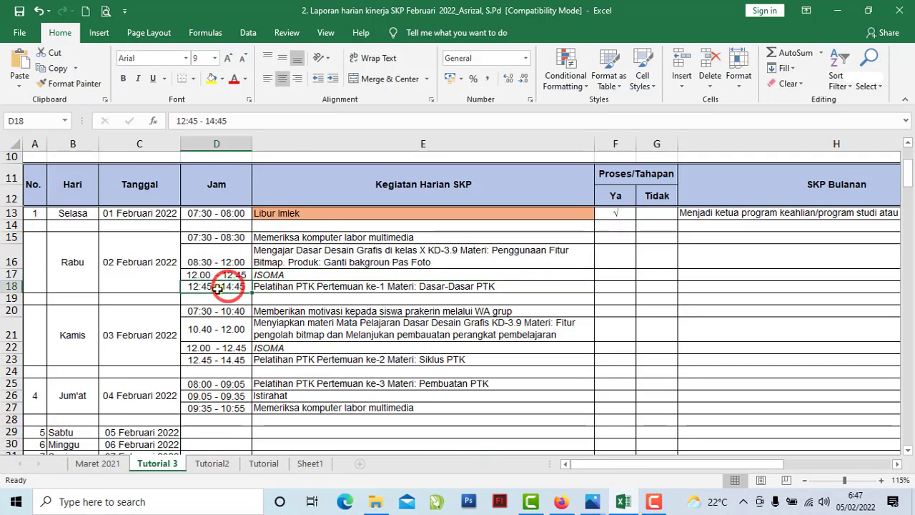
{"action": "left_click_drag", "start_coordinate": [233, 286], "coordinate": [327, 286]}
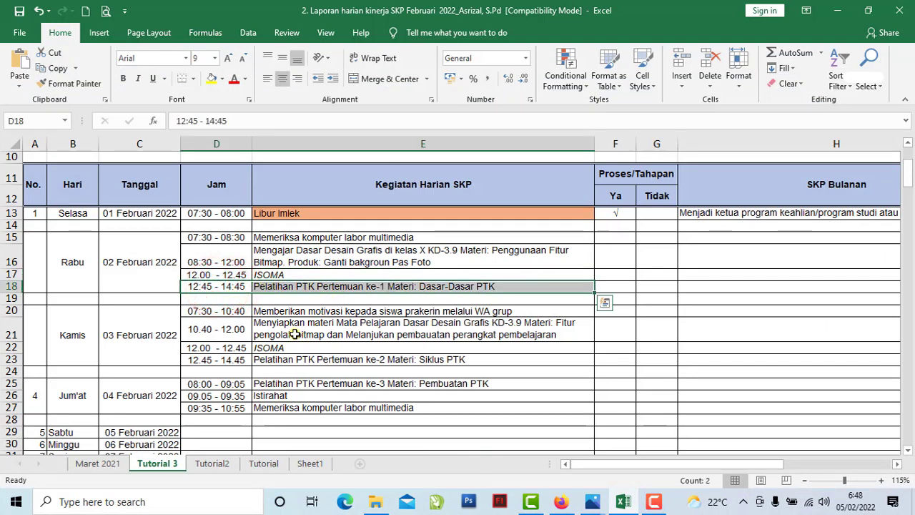
{"action": "left_click_drag", "start_coordinate": [230, 286], "coordinate": [375, 292]}
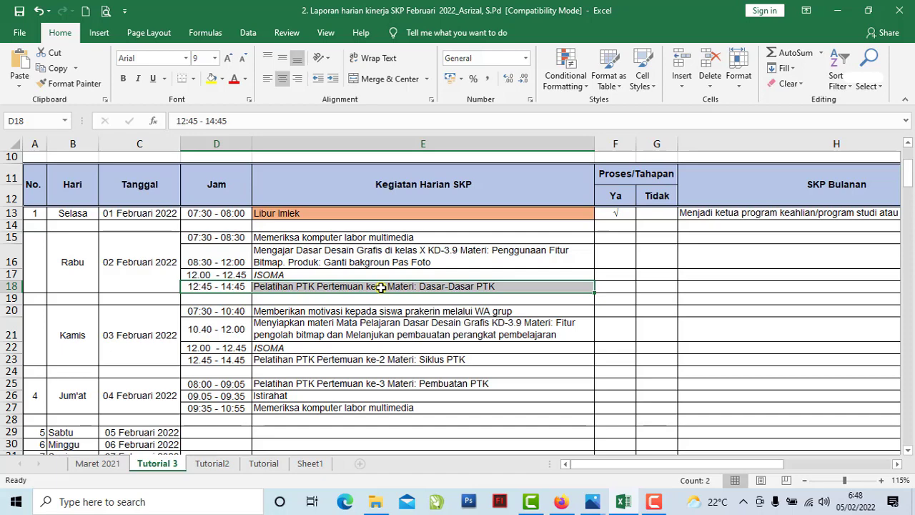
- Switch to the Tahunan 2022.png image and examine the annual SKP row "Mengikuti diklat fungsional lamanya antara 30 s.d 80 jam" and its target quantity
{"action": "left_click", "coordinate": [592, 501]}
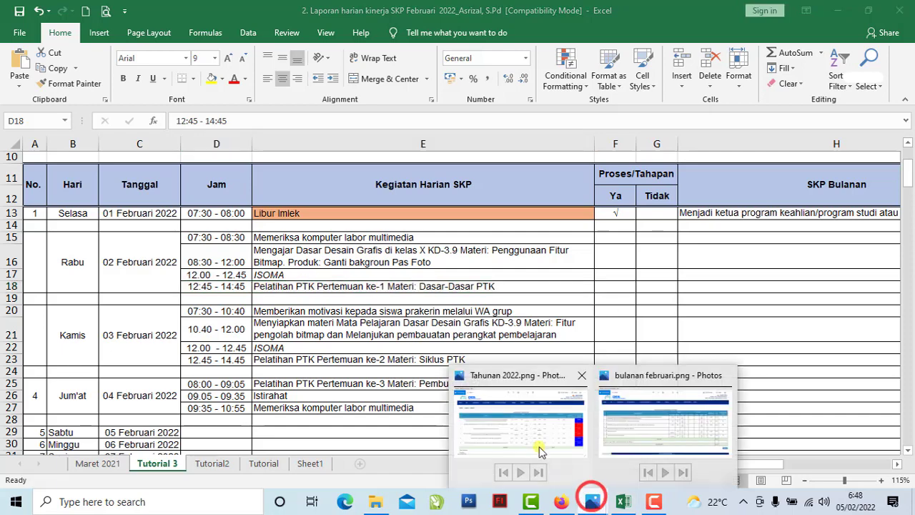
{"action": "left_click", "coordinate": [540, 449]}
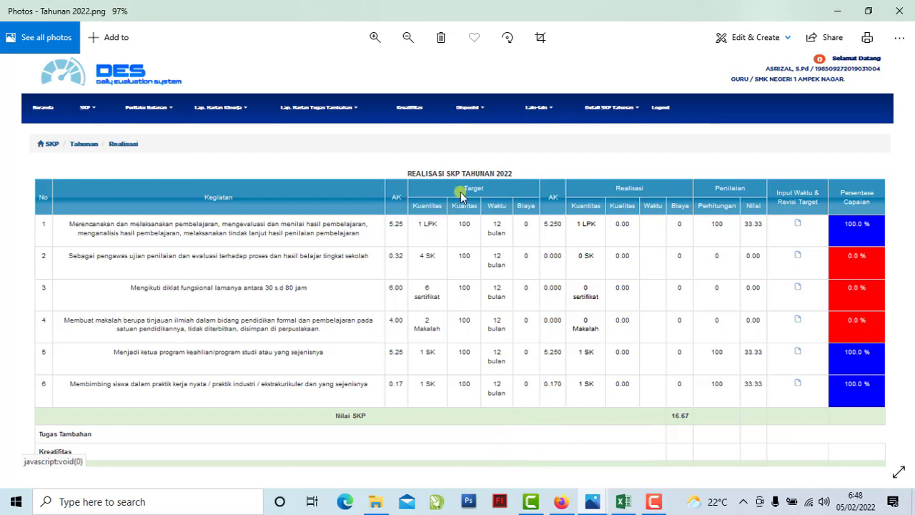
{"action": "left_click_drag", "start_coordinate": [456, 194], "coordinate": [456, 192]}
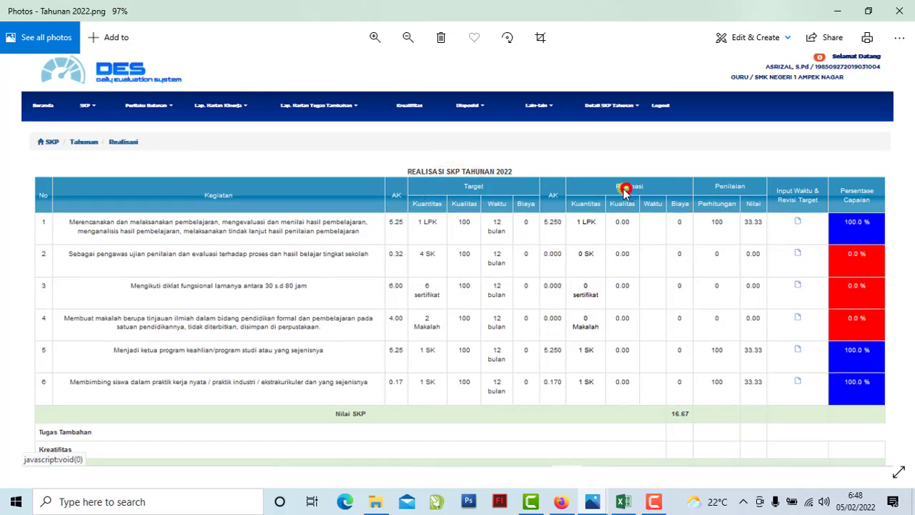
{"action": "left_click", "coordinate": [627, 187]}
{"action": "left_click", "coordinate": [475, 187]}
{"action": "left_click", "coordinate": [191, 291]}
{"action": "left_click", "coordinate": [306, 291]}
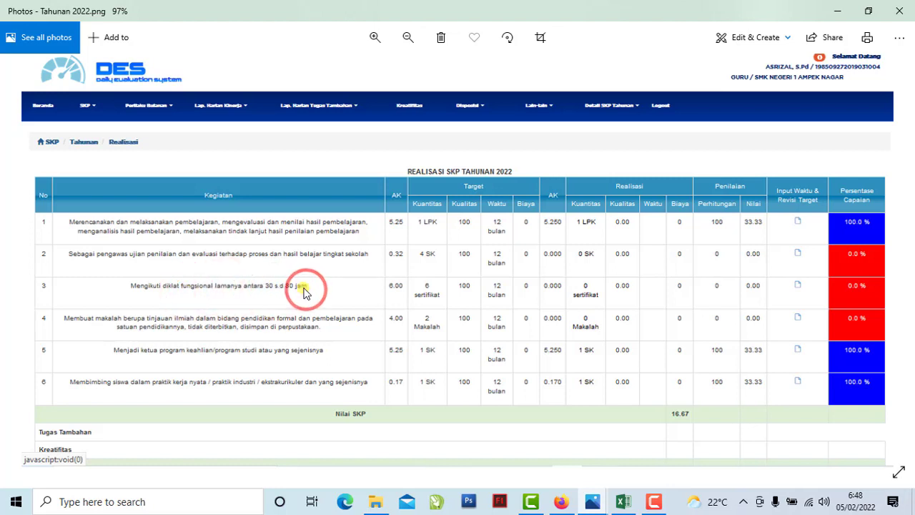
{"action": "left_click", "coordinate": [463, 187]}
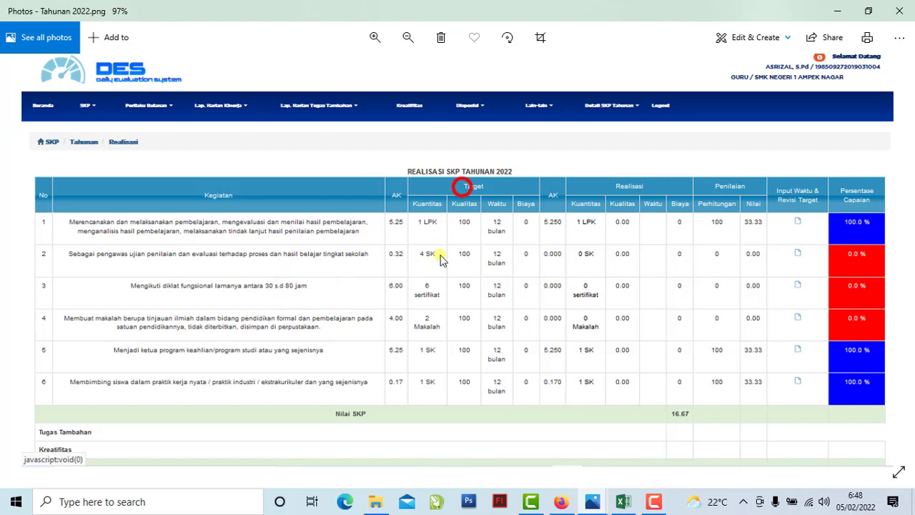
{"action": "left_click", "coordinate": [430, 301]}
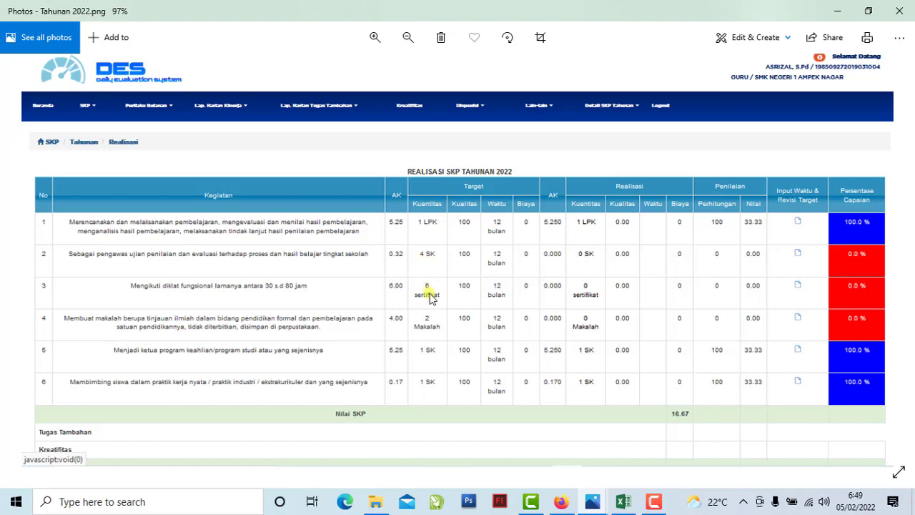
- Compare the Target and Realisasi certificate quantities of the functional training activity in the annual SKP table
{"action": "left_click", "coordinate": [430, 299]}
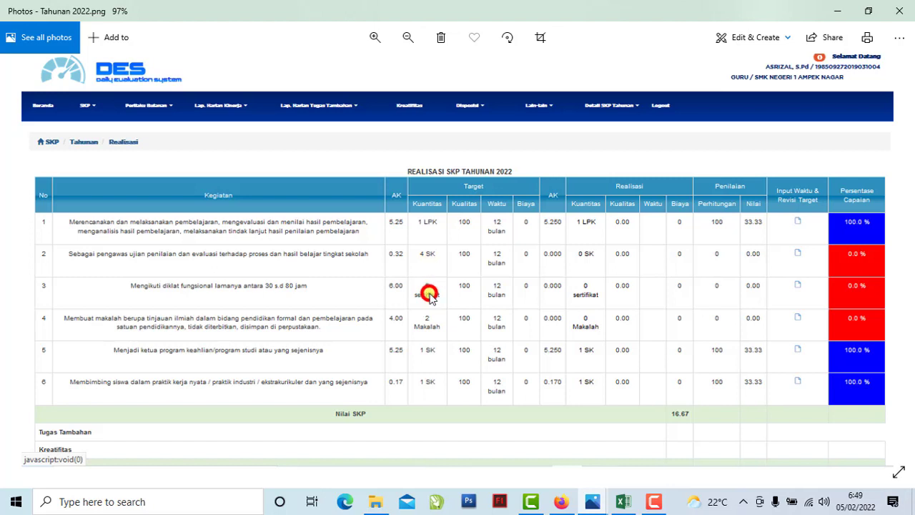
{"action": "left_click", "coordinate": [456, 181]}
{"action": "left_click", "coordinate": [433, 301]}
{"action": "left_click", "coordinate": [605, 187]}
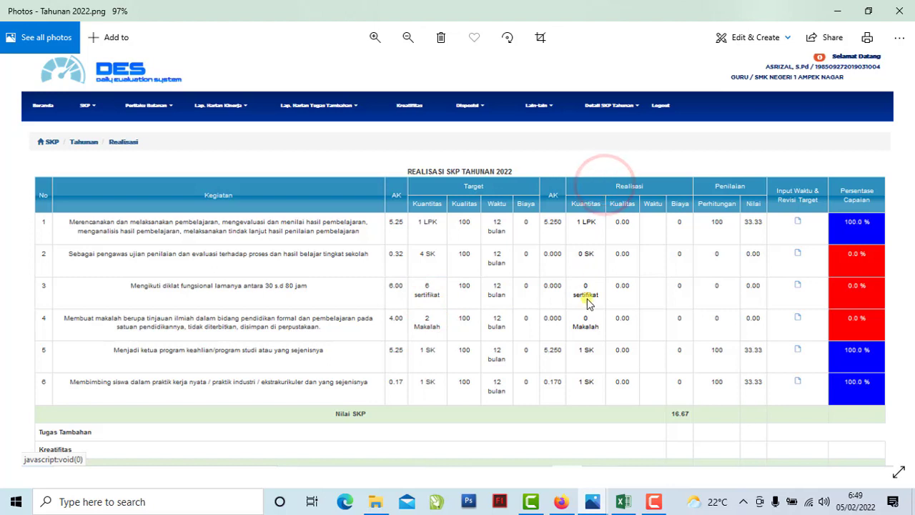
{"action": "left_click", "coordinate": [590, 294]}
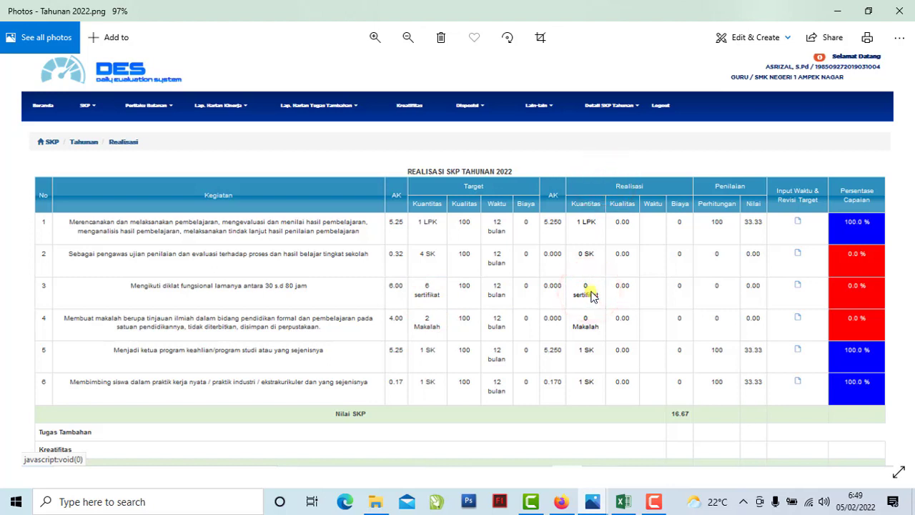
{"action": "left_click", "coordinate": [584, 288]}
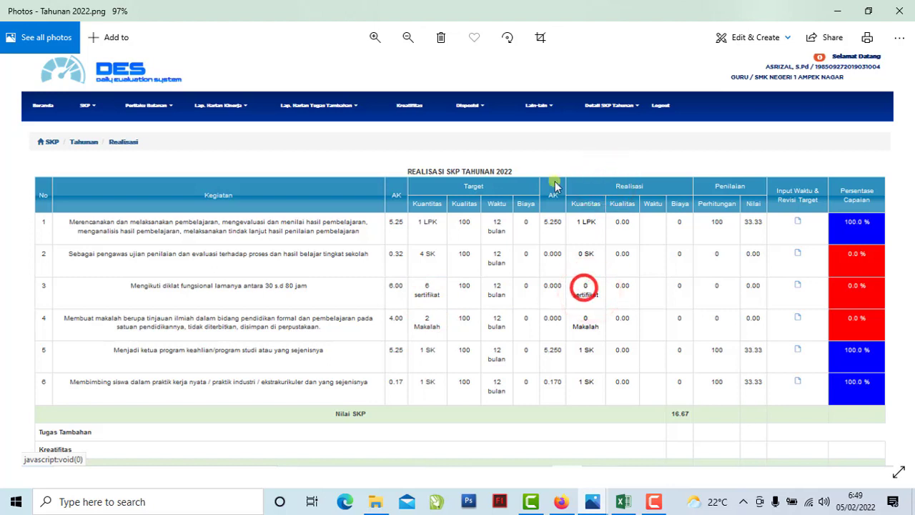
{"action": "left_click", "coordinate": [427, 290]}
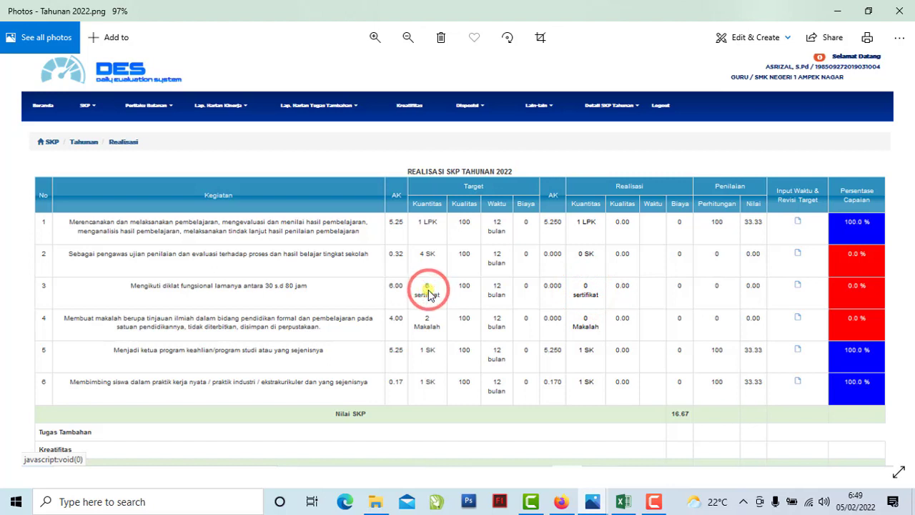
{"action": "left_click", "coordinate": [583, 291]}
{"action": "left_click", "coordinate": [422, 293]}
{"action": "left_click", "coordinate": [586, 291]}
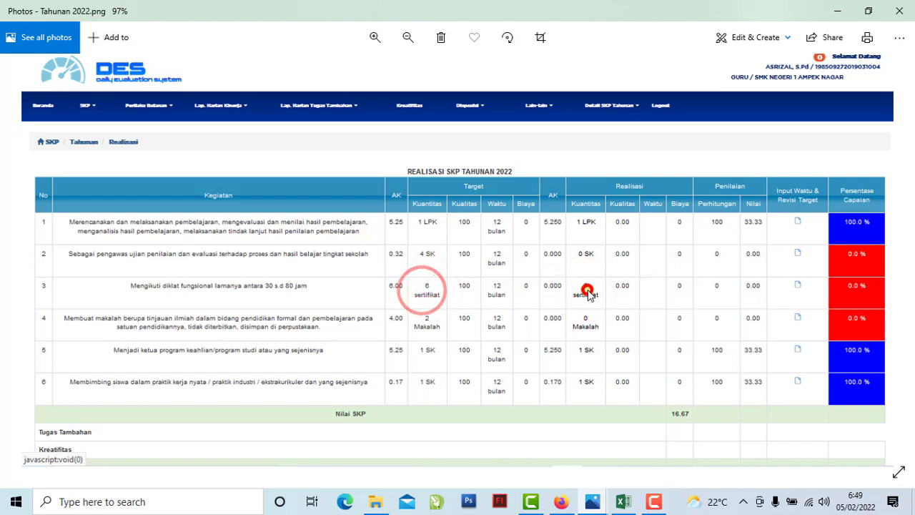
{"action": "left_click", "coordinate": [433, 290]}
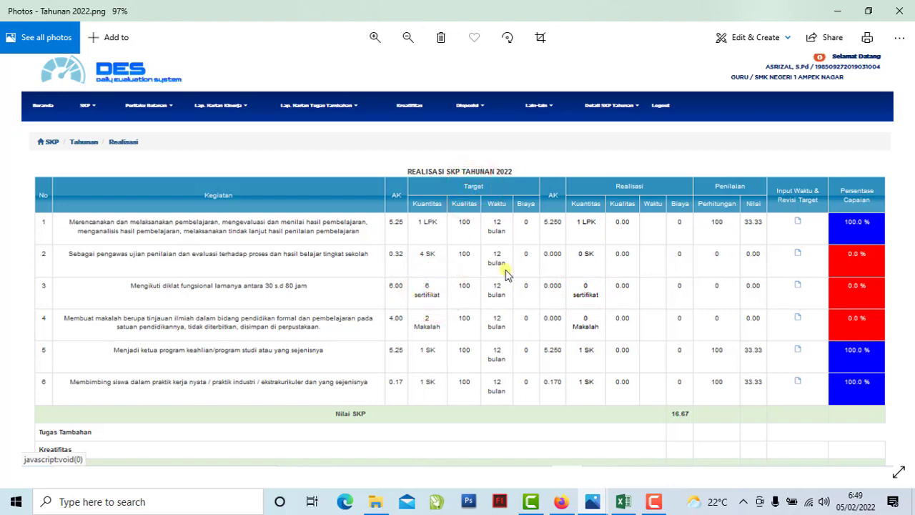
{"action": "left_click", "coordinate": [611, 186]}
{"action": "left_click", "coordinate": [591, 292]}
{"action": "left_click", "coordinate": [425, 290]}
- Switch to the bulanan februari.png image and examine activity 4, "Mengikuti diklat fungsional lamanya antara 30 s.d 80 jam", in the monthly SKP table
{"action": "left_click", "coordinate": [593, 503]}
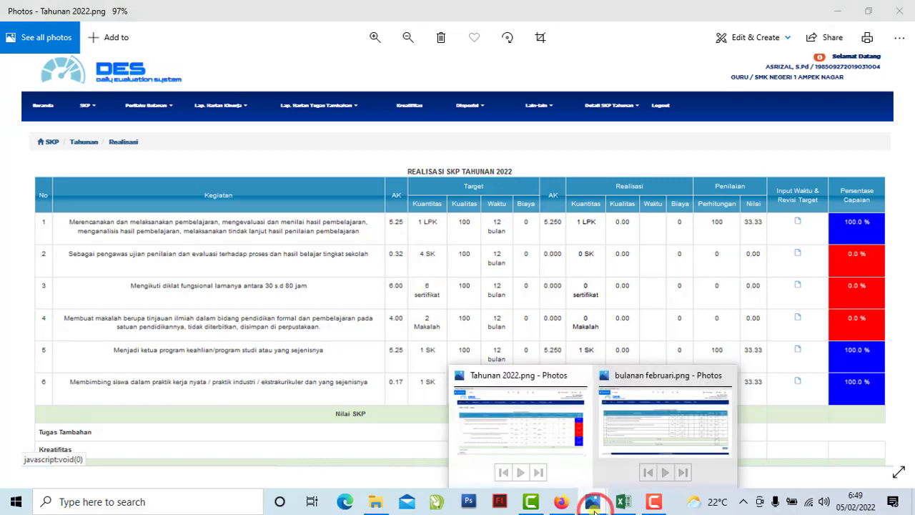
{"action": "left_click", "coordinate": [627, 428]}
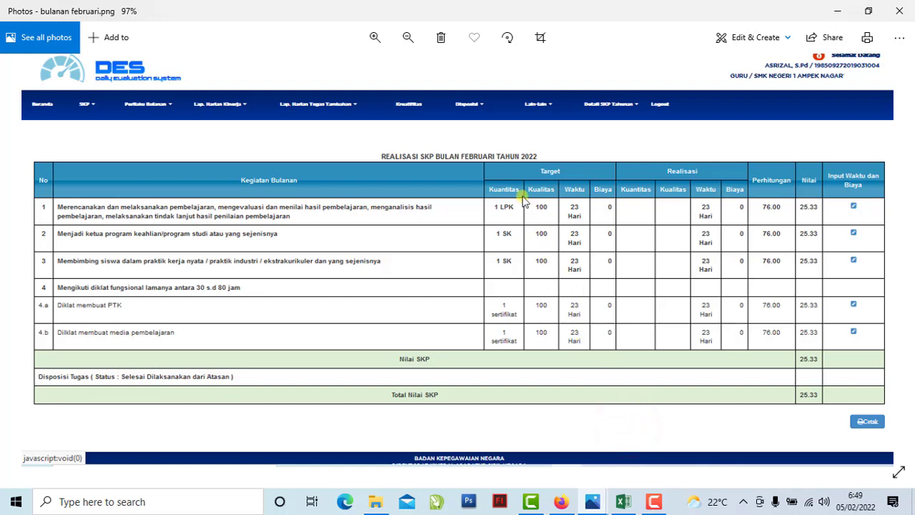
{"action": "left_click", "coordinate": [543, 167]}
{"action": "left_click", "coordinate": [75, 289]}
{"action": "left_click", "coordinate": [114, 290]}
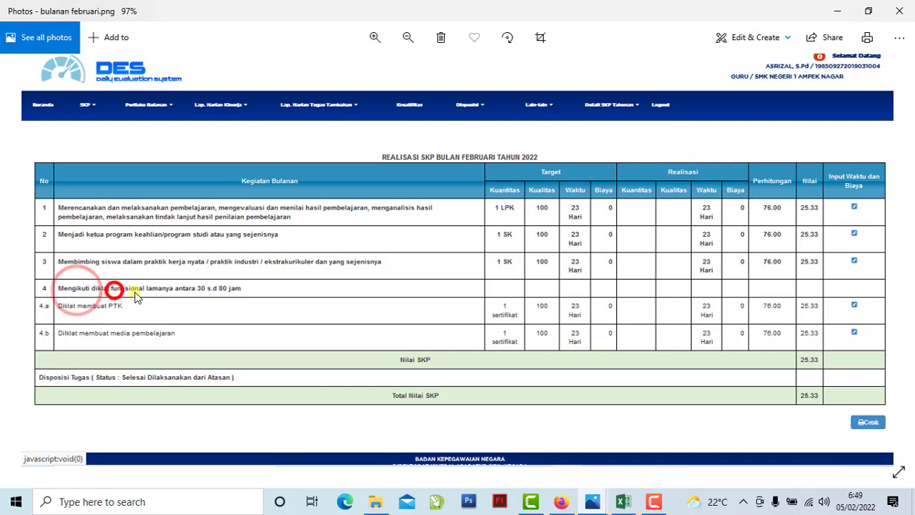
{"action": "left_click", "coordinate": [156, 291]}
{"action": "left_click", "coordinate": [201, 291]}
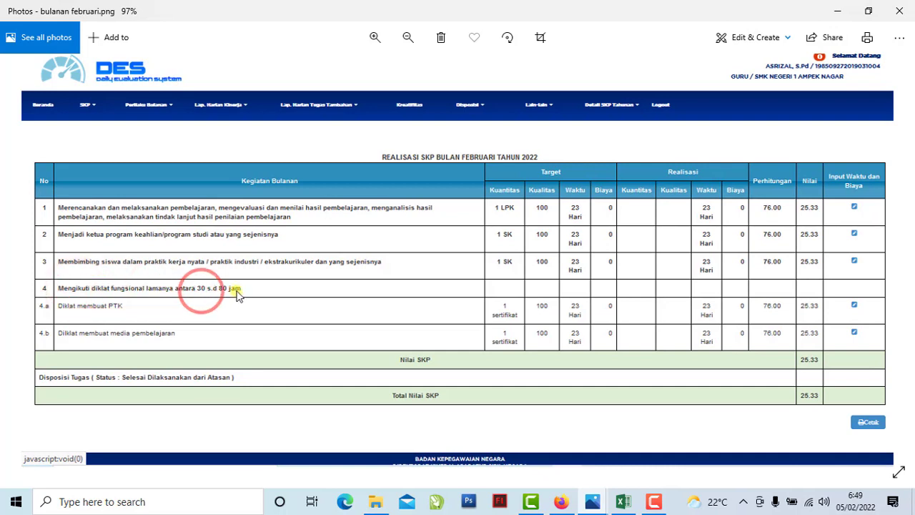
{"action": "left_click", "coordinate": [233, 290]}
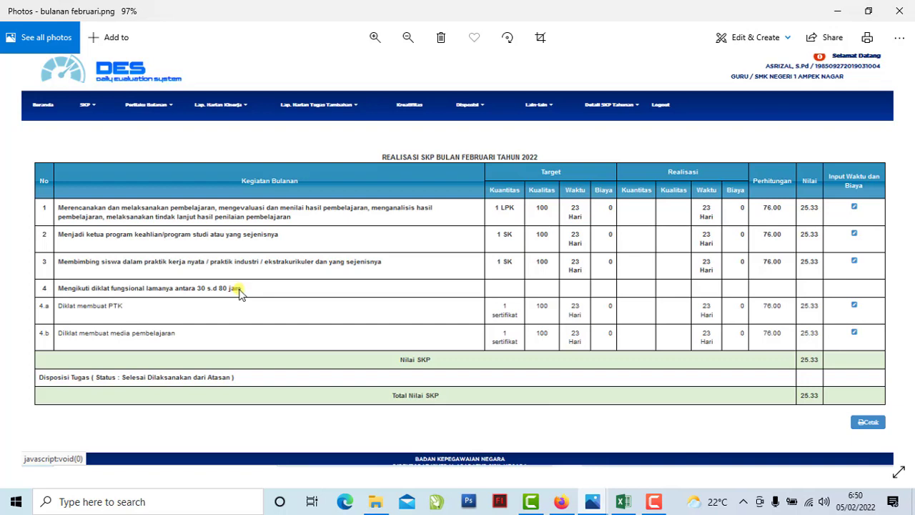
- Examine sub-activities 4.a Diklat membuat PTK and 4.b on learning media, including their target certificate quantities
{"action": "left_click", "coordinate": [123, 313]}
{"action": "left_click", "coordinate": [167, 342]}
{"action": "left_click", "coordinate": [181, 293]}
{"action": "left_click", "coordinate": [62, 311]}
{"action": "left_click", "coordinate": [123, 313]}
{"action": "left_click", "coordinate": [413, 336]}
{"action": "left_click", "coordinate": [309, 310]}
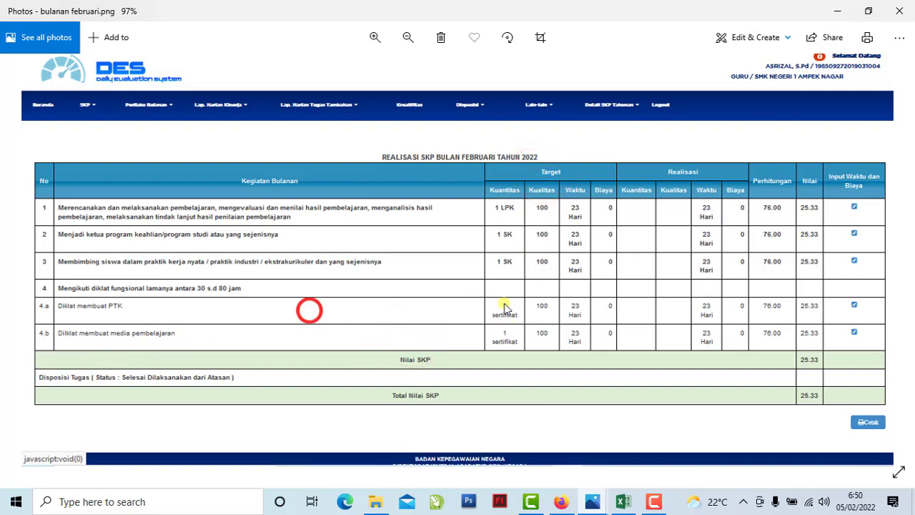
{"action": "left_click", "coordinate": [507, 308]}
{"action": "left_click", "coordinate": [402, 341]}
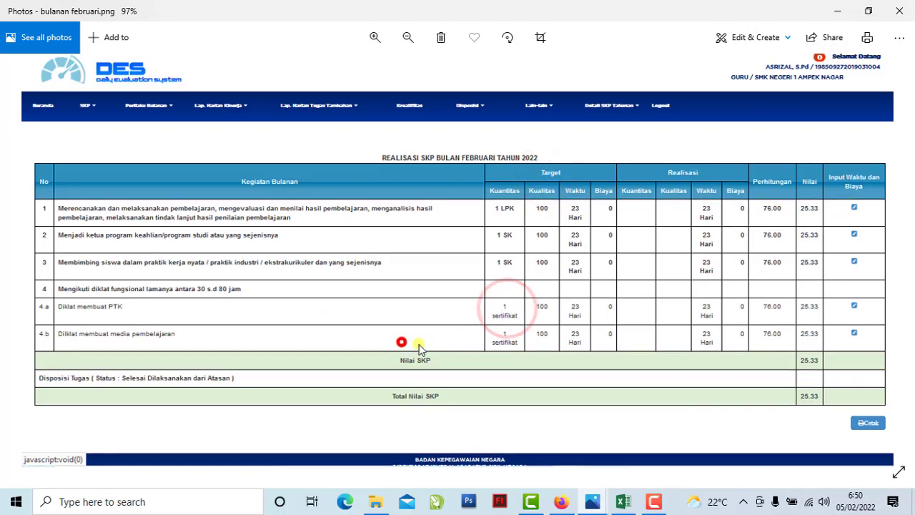
{"action": "left_click", "coordinate": [510, 338]}
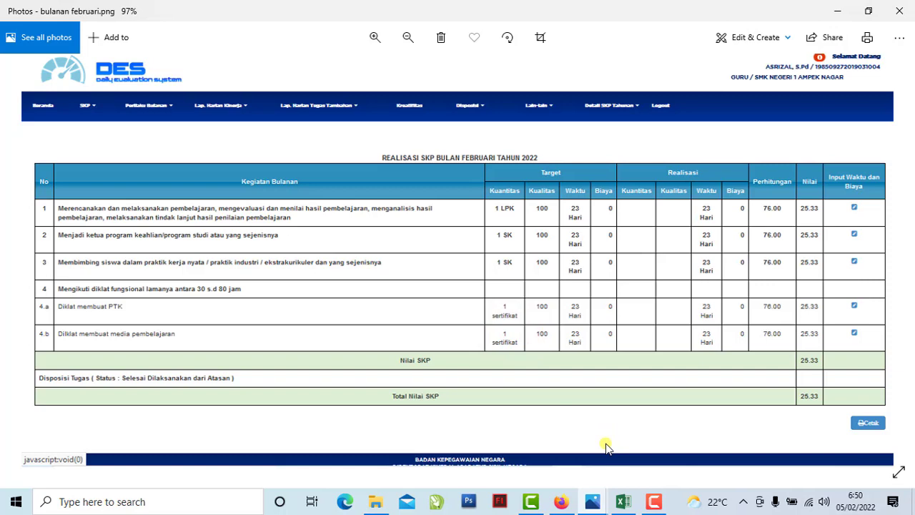
- Cross-check the functional training's AK and certificate quantities in Tahunan 2022.png against the 4.a and 4.b certificate targets in bulanan februari.png
{"action": "mouse_move", "coordinate": [599, 500]}
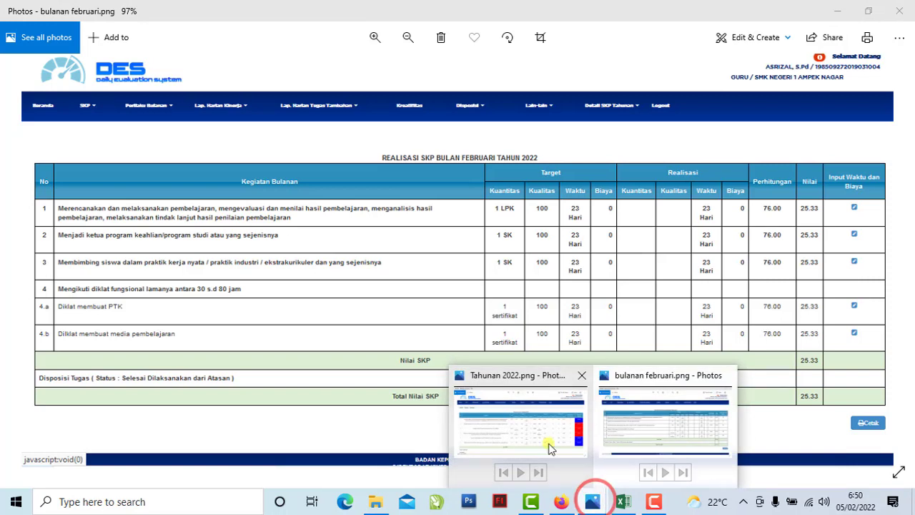
{"action": "left_click", "coordinate": [523, 429]}
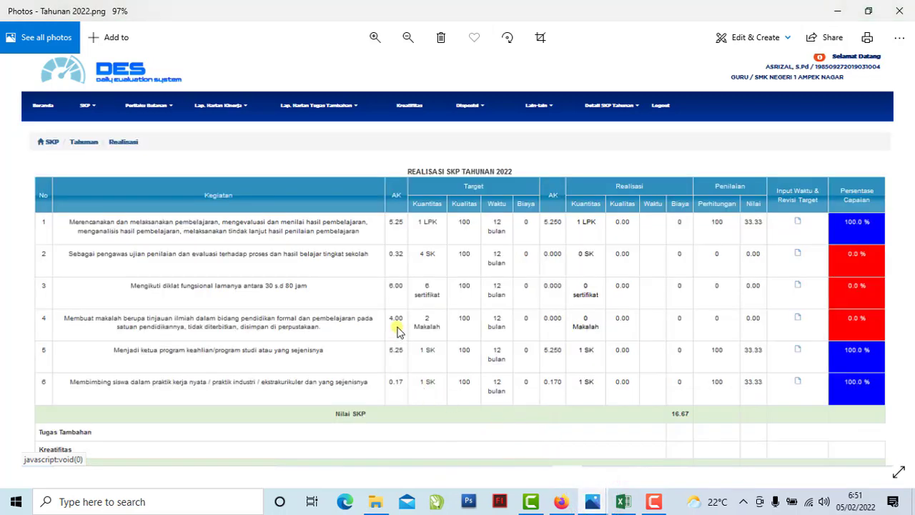
{"action": "left_click", "coordinate": [397, 288]}
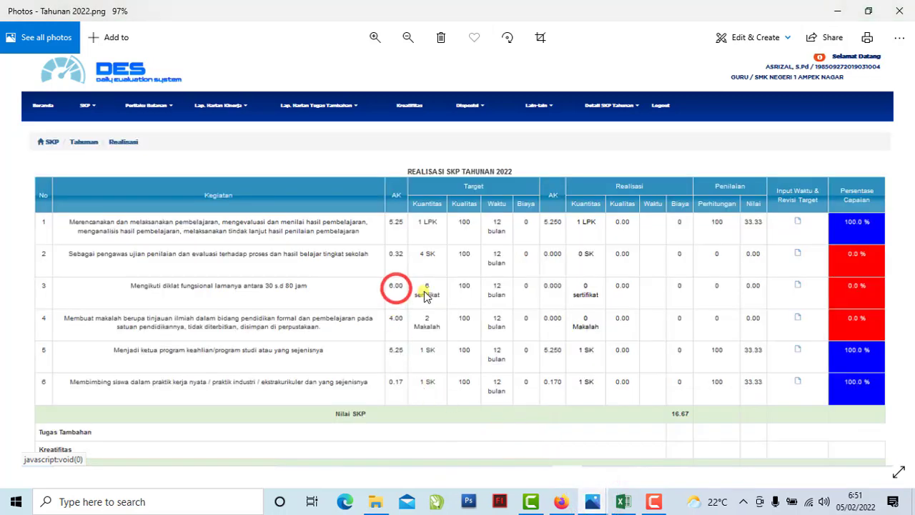
{"action": "left_click", "coordinate": [585, 293]}
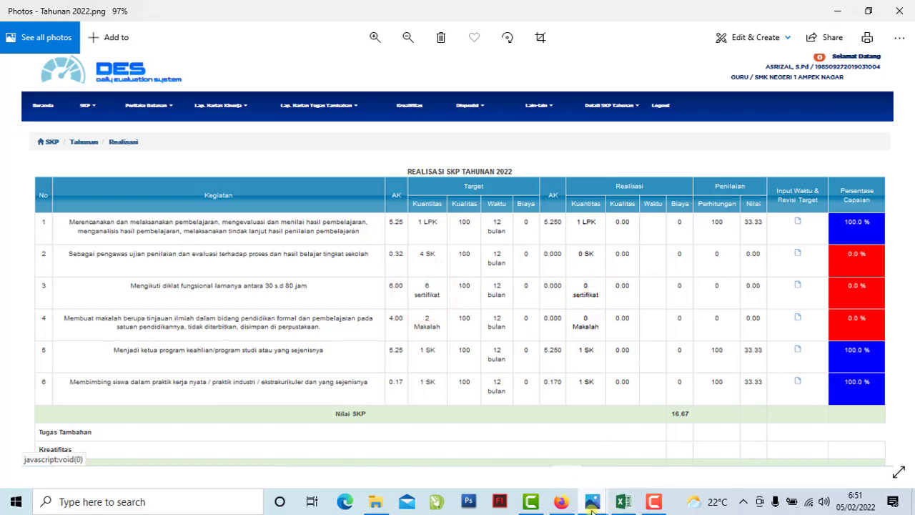
{"action": "mouse_move", "coordinate": [592, 506]}
{"action": "left_click", "coordinate": [629, 431]}
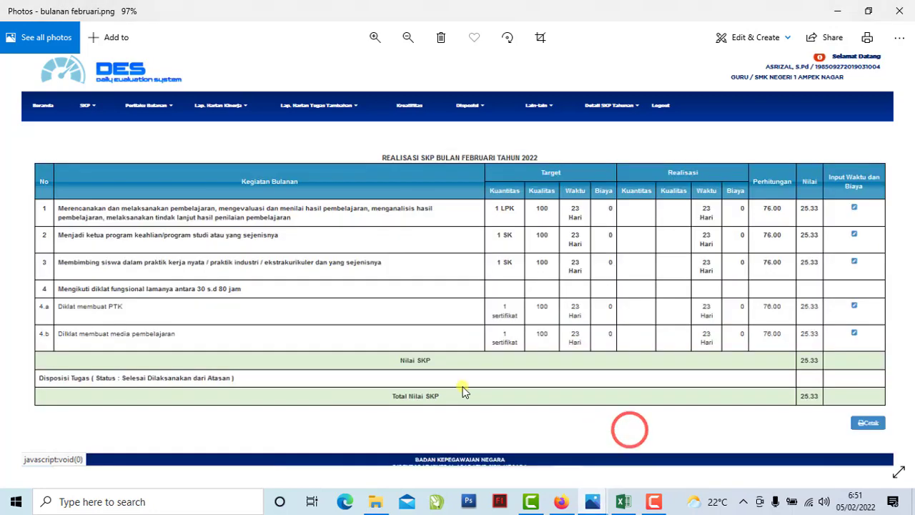
{"action": "left_click", "coordinate": [502, 310]}
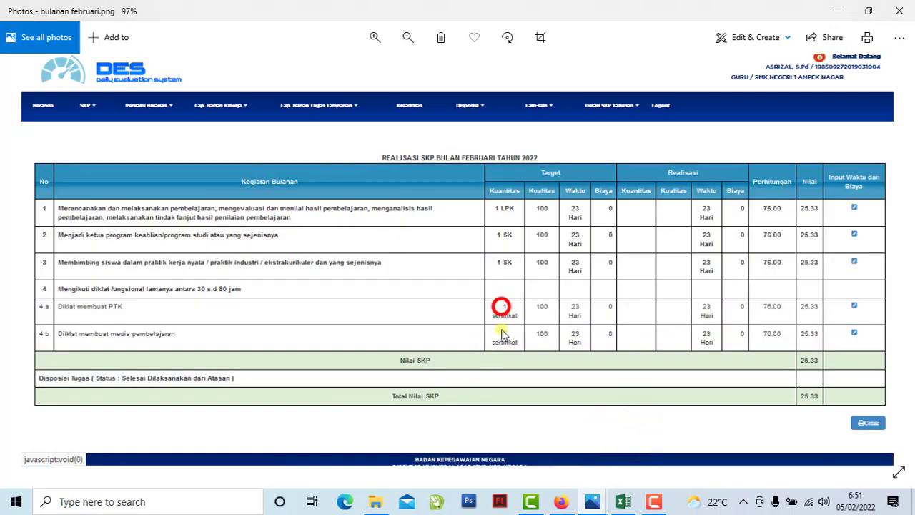
{"action": "left_click", "coordinate": [502, 341]}
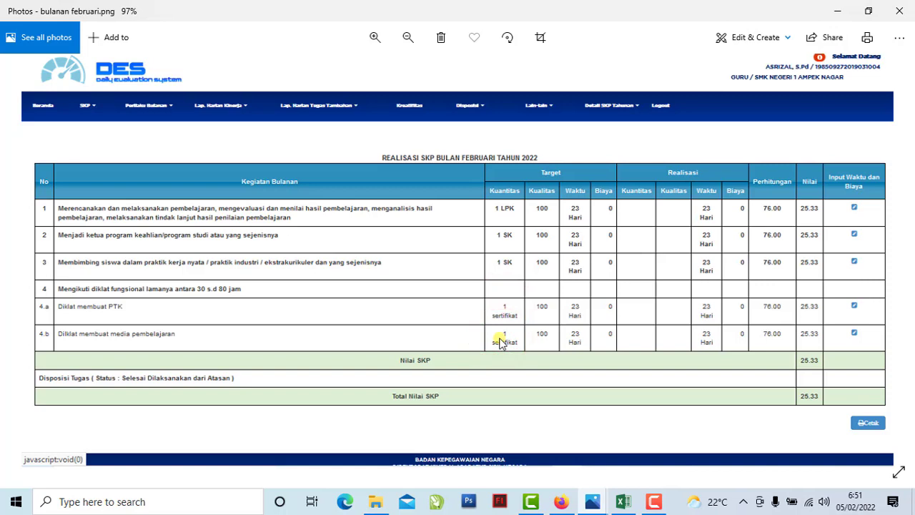
{"action": "left_click", "coordinate": [505, 308]}
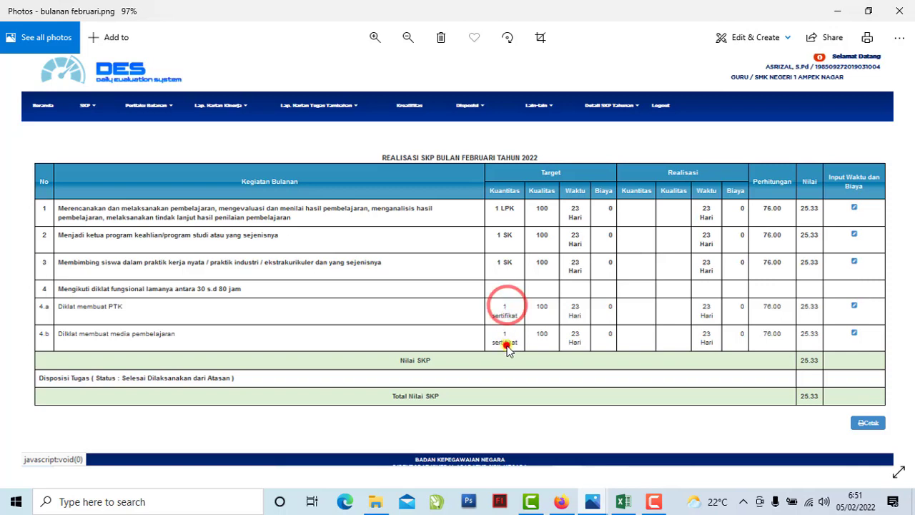
{"action": "left_click", "coordinate": [507, 342]}
{"action": "left_click", "coordinate": [592, 502]}
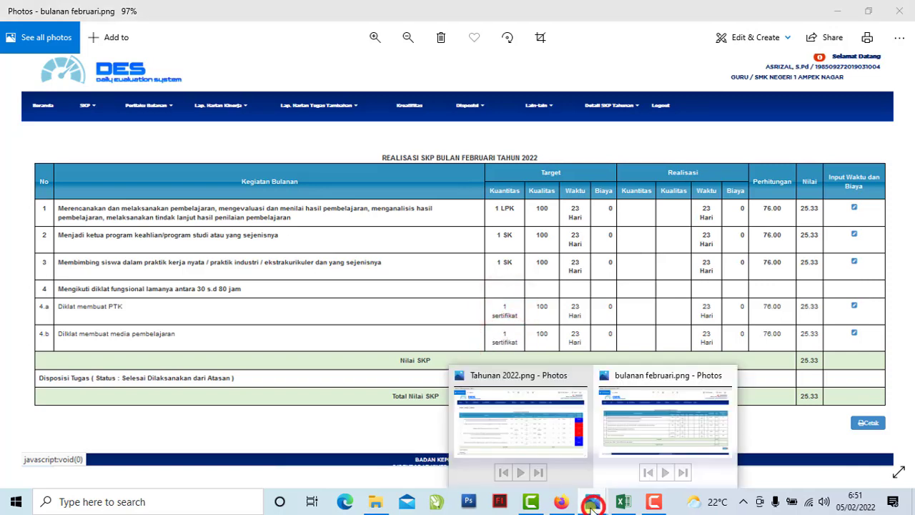
{"action": "left_click", "coordinate": [542, 446]}
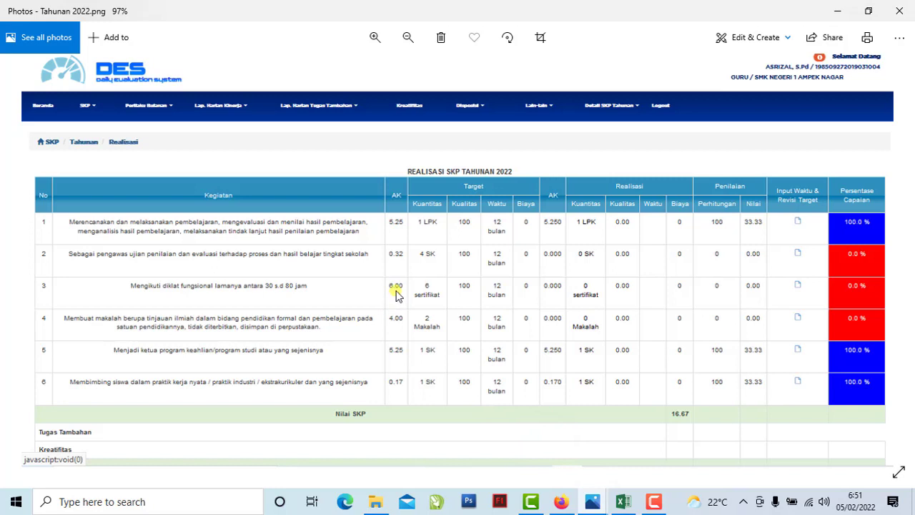
{"action": "left_click", "coordinate": [395, 289]}
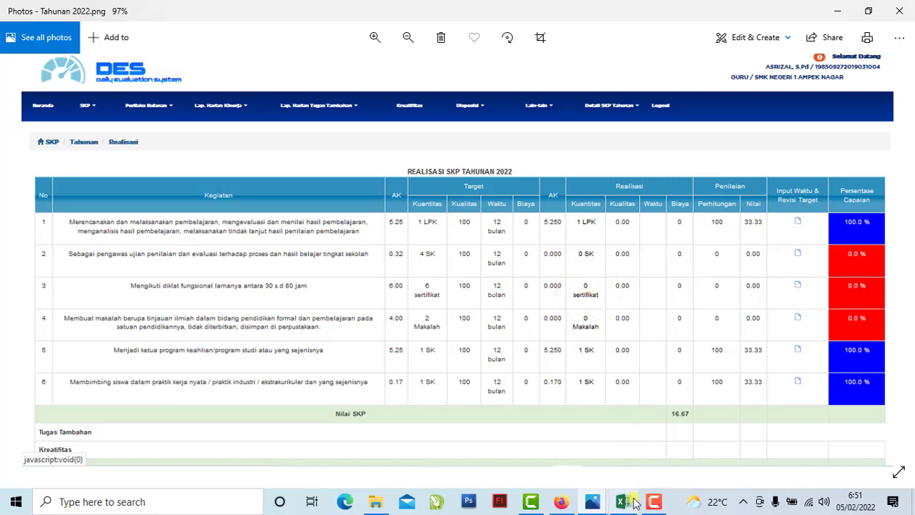
- Switch to the Excel journal and review the three PTK training sessions scheduled on 2, 3 and 4 February 2022
{"action": "left_click", "coordinate": [622, 502]}
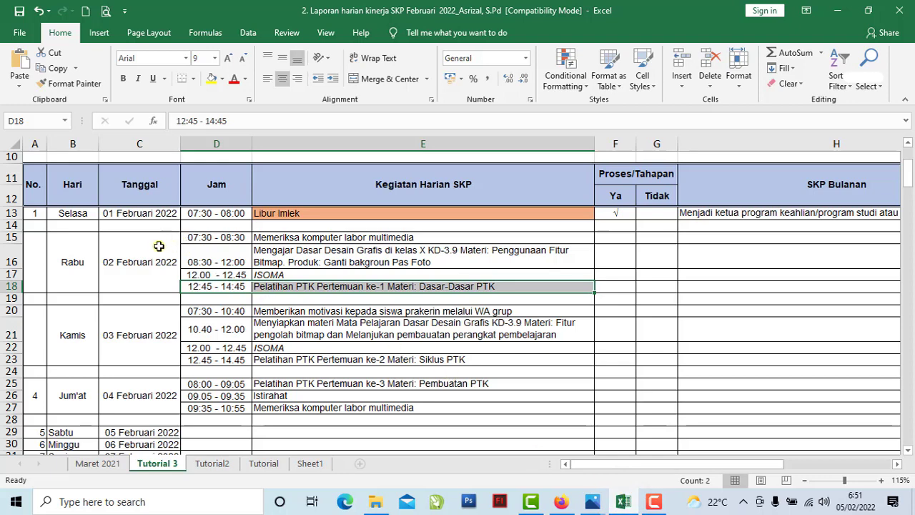
{"action": "left_click", "coordinate": [278, 288]}
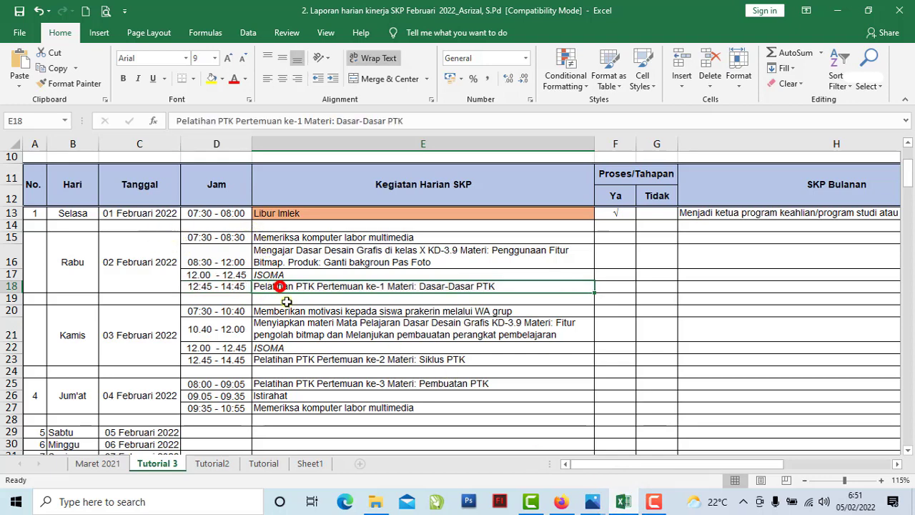
{"action": "left_click", "coordinate": [303, 359]}
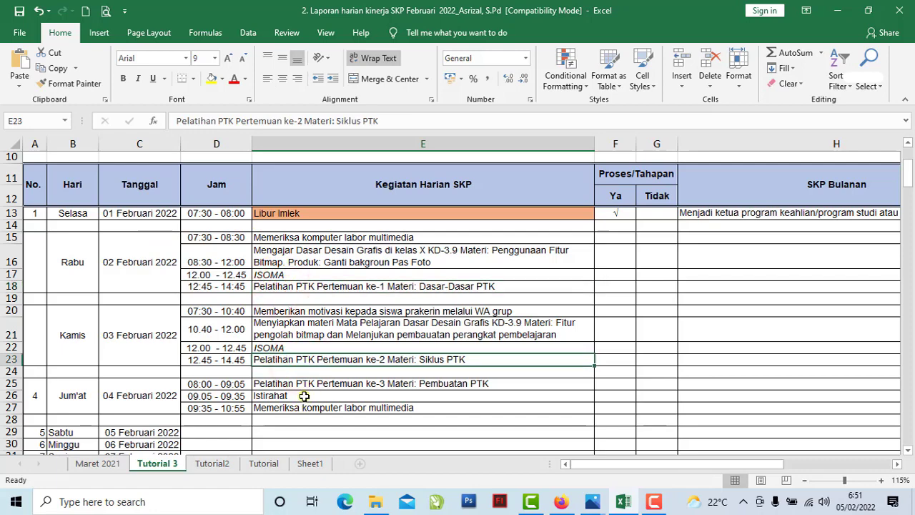
{"action": "left_click", "coordinate": [303, 383]}
- Review the learning media training sessions (Pelatihan Media Pembelajaran) in the journal for 21 to 23 February 2022
{"action": "scroll", "coordinate": [302, 384], "scroll_direction": "down", "scroll_amount": 9}
{"action": "scroll", "coordinate": [309, 401], "scroll_direction": "down", "scroll_amount": 2}
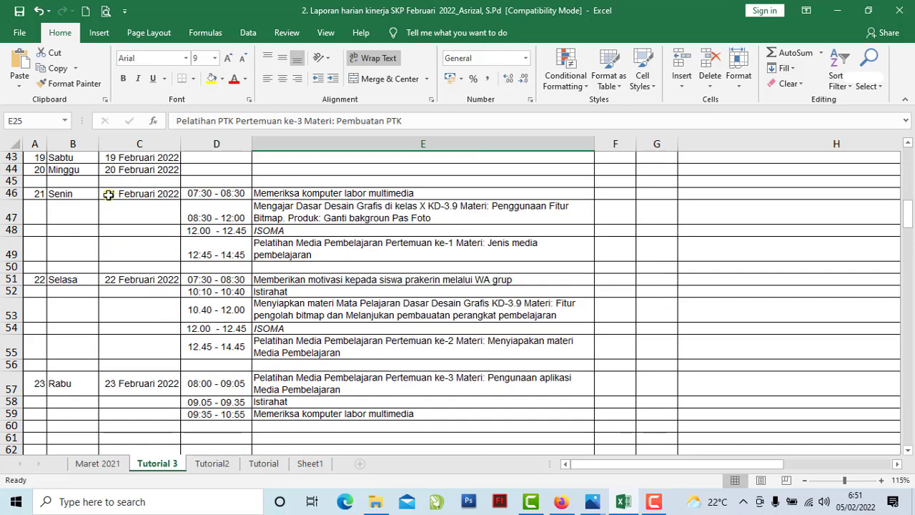
{"action": "scroll", "coordinate": [95, 248], "scroll_direction": "up", "scroll_amount": 1}
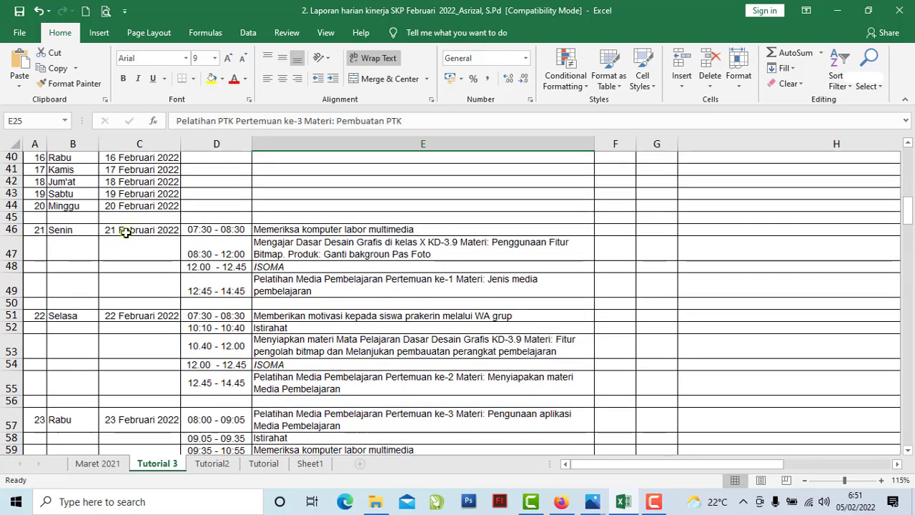
{"action": "left_click", "coordinate": [124, 232]}
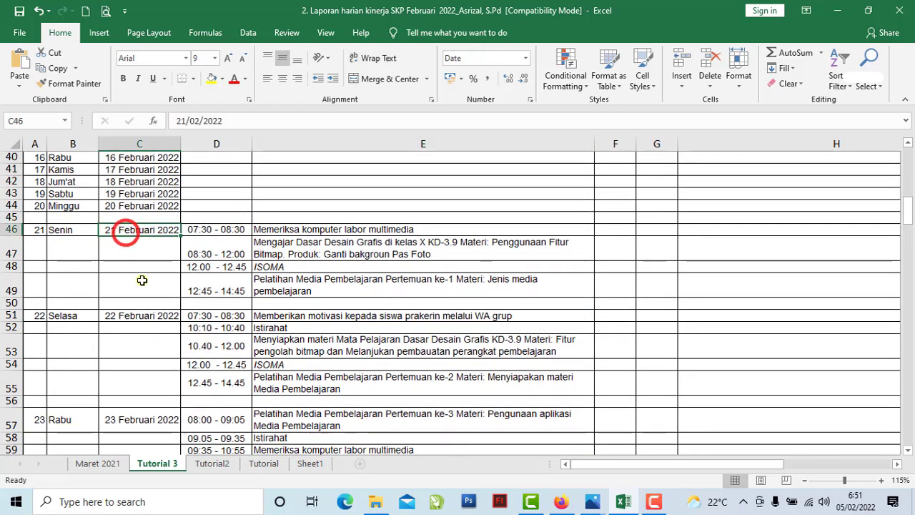
{"action": "left_click", "coordinate": [329, 287]}
{"action": "left_click", "coordinate": [335, 345]}
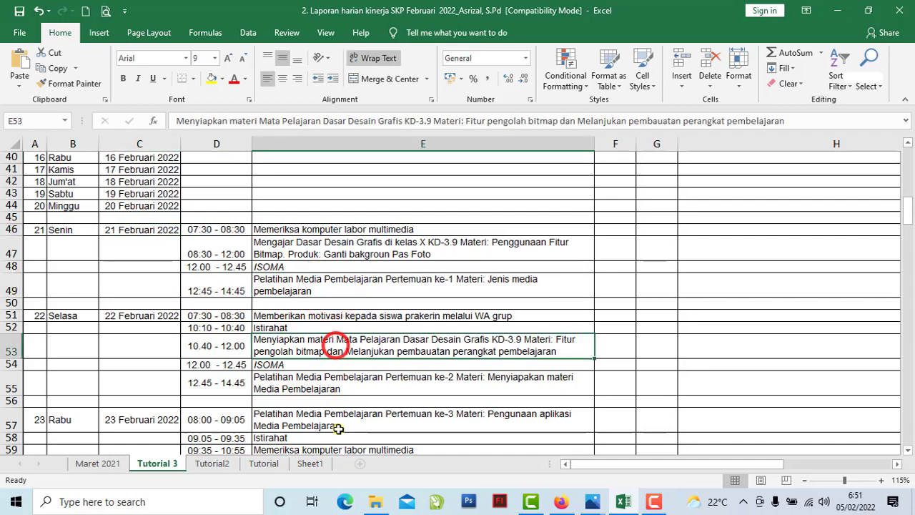
{"action": "left_click", "coordinate": [337, 427]}
- Trace the journal dates from the early-February PTK training sessions through 19 February 2022
{"action": "scroll", "coordinate": [350, 375], "scroll_direction": "up", "scroll_amount": 10}
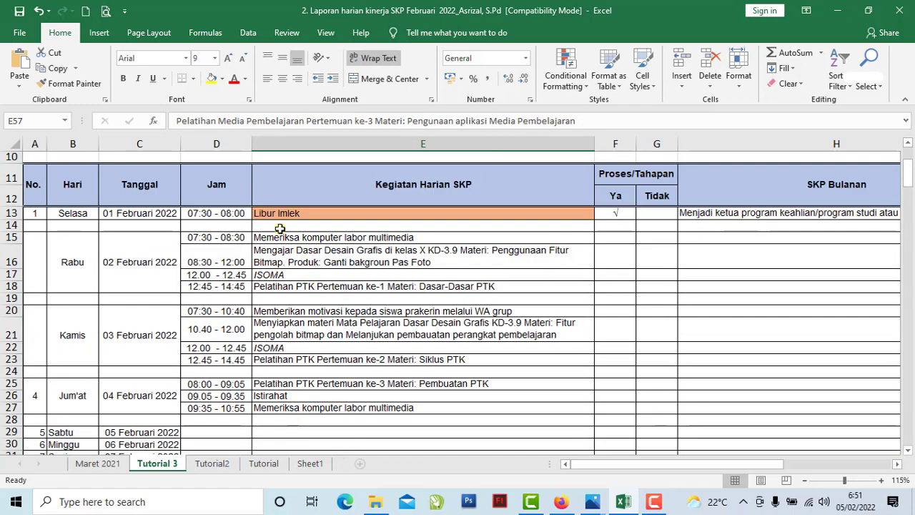
{"action": "left_click", "coordinate": [271, 222]}
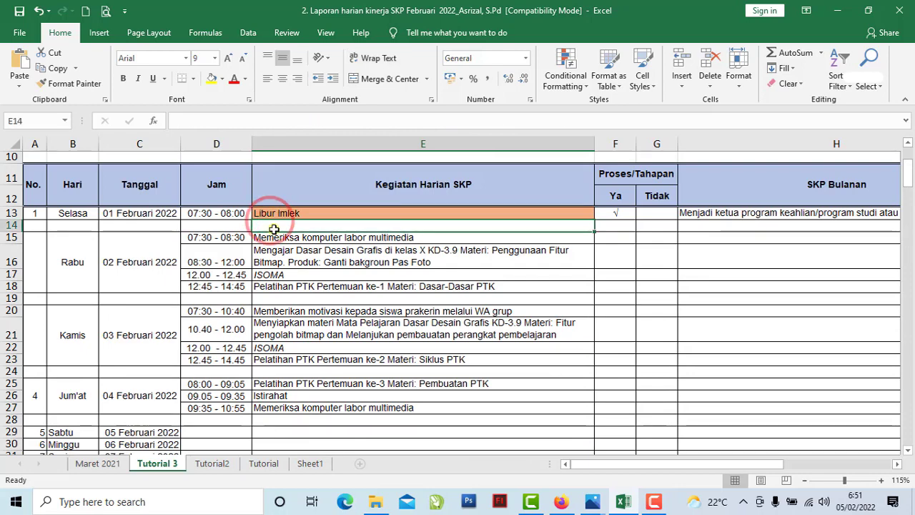
{"action": "left_click", "coordinate": [301, 359]}
{"action": "scroll", "coordinate": [300, 358], "scroll_direction": "down", "scroll_amount": 3}
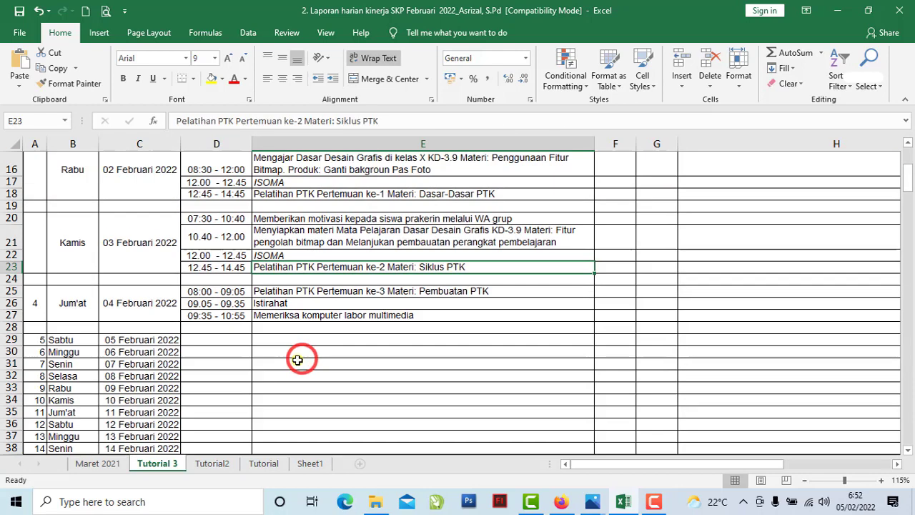
{"action": "left_click", "coordinate": [139, 257]}
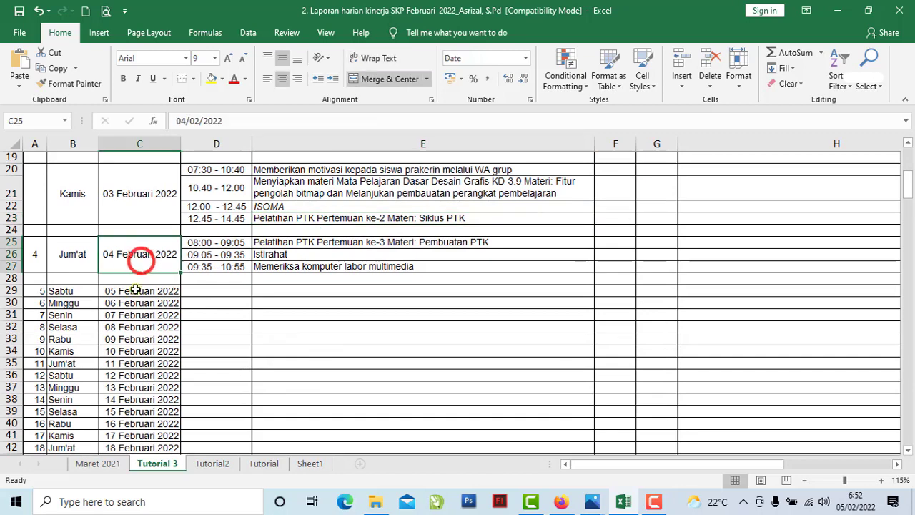
{"action": "left_click", "coordinate": [135, 291]}
{"action": "left_click_drag", "start_coordinate": [130, 302], "coordinate": [130, 317]}
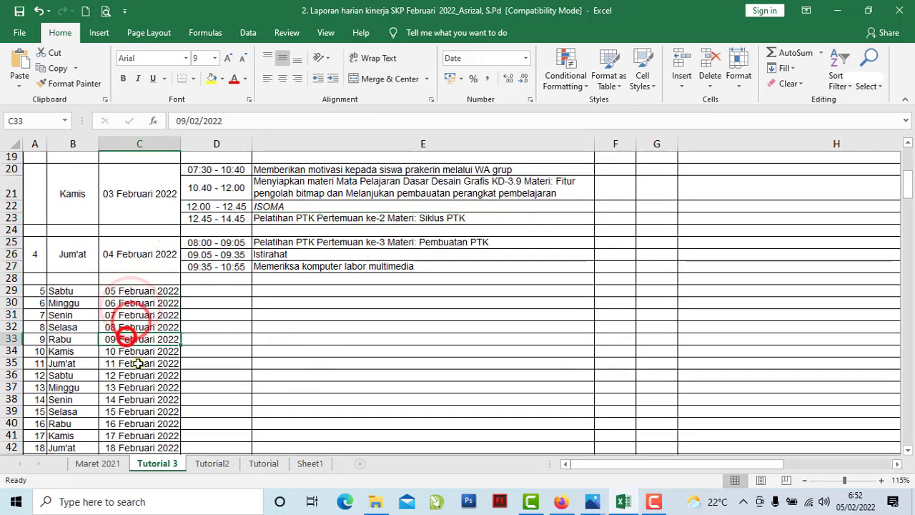
{"action": "left_click", "coordinate": [139, 398]}
{"action": "scroll", "coordinate": [143, 355], "scroll_direction": "down", "scroll_amount": 2}
{"action": "left_click", "coordinate": [145, 384]}
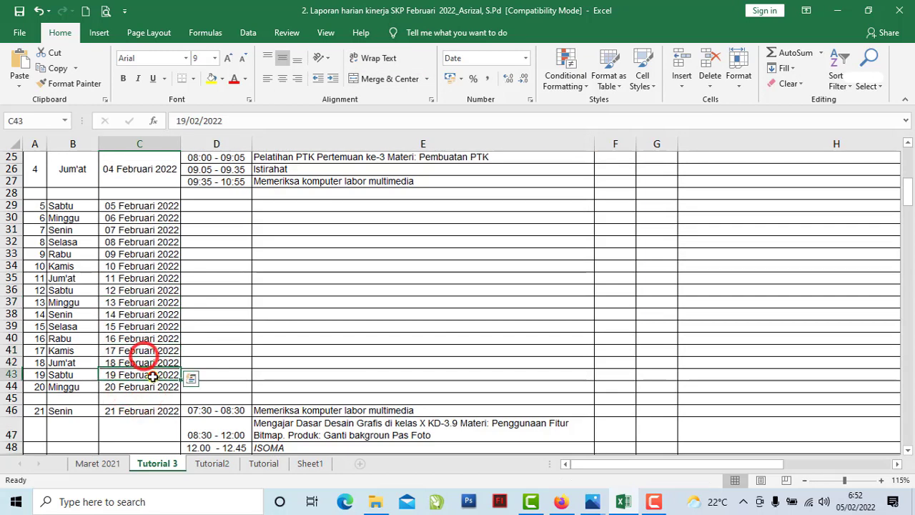
- Examine the 21 February 2022 entry for the first Pelatihan Media Pembelajaran session
{"action": "scroll", "coordinate": [148, 373], "scroll_direction": "down", "scroll_amount": 2}
{"action": "scroll", "coordinate": [186, 343], "scroll_direction": "down", "scroll_amount": 1}
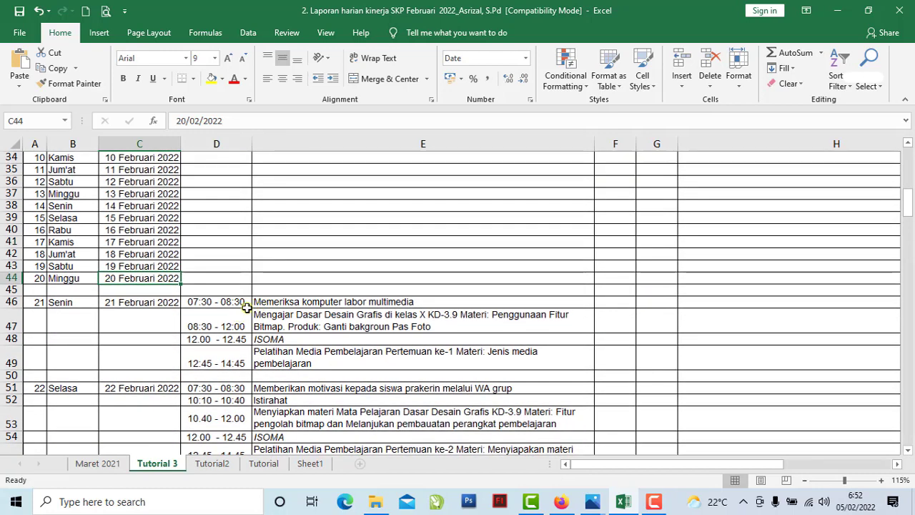
{"action": "left_click", "coordinate": [154, 305]}
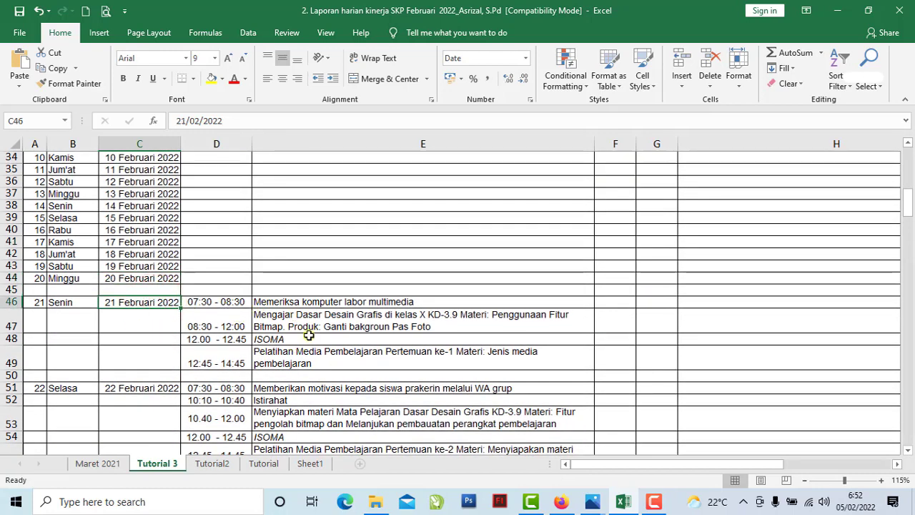
{"action": "left_click", "coordinate": [318, 356]}
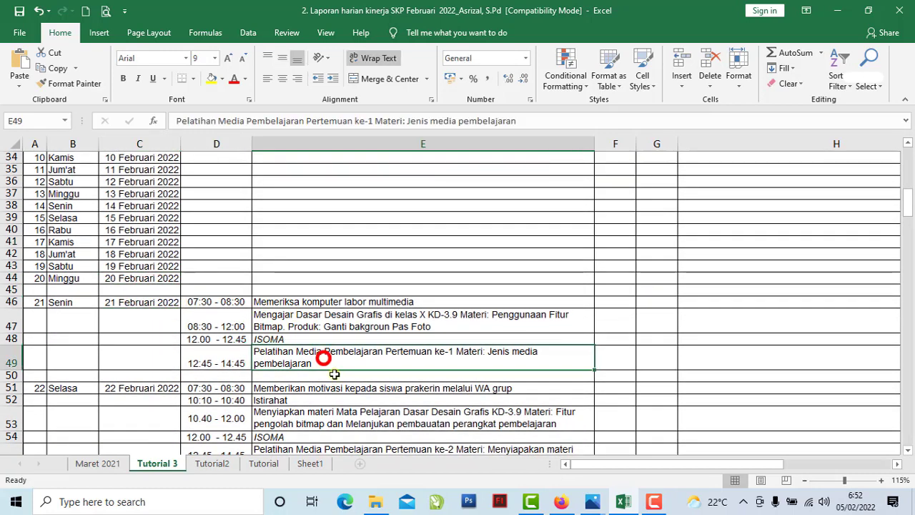
- Copy "Pelatihan PTK Pertemuan ke-1 Materi: Dasar-Dasar PTK" from the 2 February journal entry into Kegiatan Harian SKP on the EKINERJA form
{"action": "scroll", "coordinate": [342, 408], "scroll_direction": "up", "scroll_amount": 7}
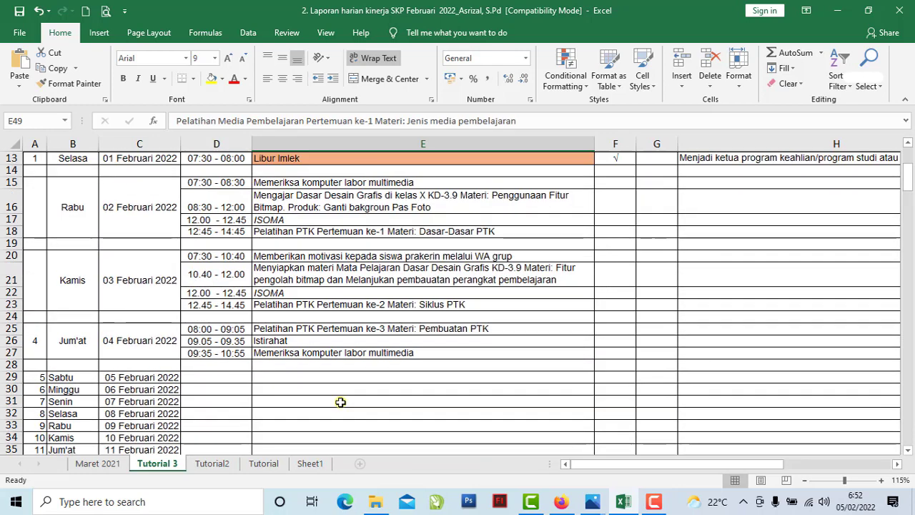
{"action": "left_click", "coordinate": [351, 223]}
{"action": "scroll", "coordinate": [351, 223], "scroll_direction": "up", "scroll_amount": 2}
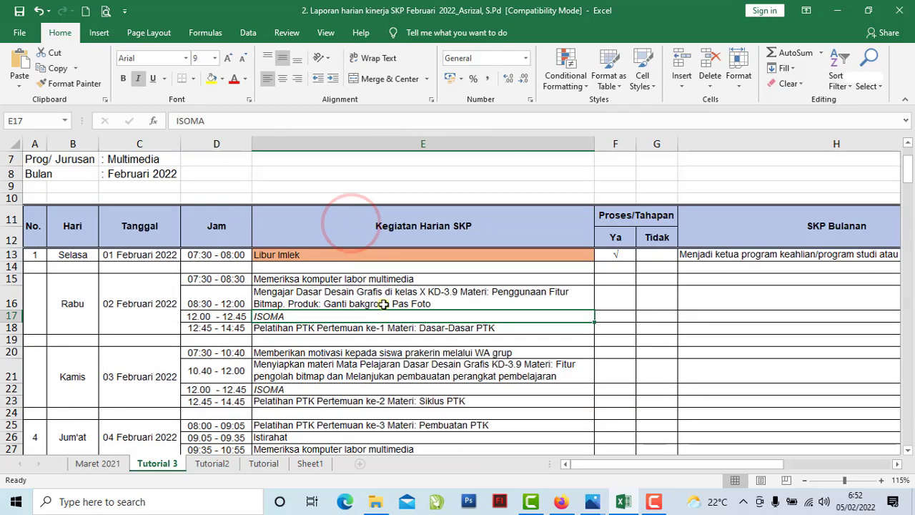
{"action": "scroll", "coordinate": [384, 305], "scroll_direction": "down", "scroll_amount": 1}
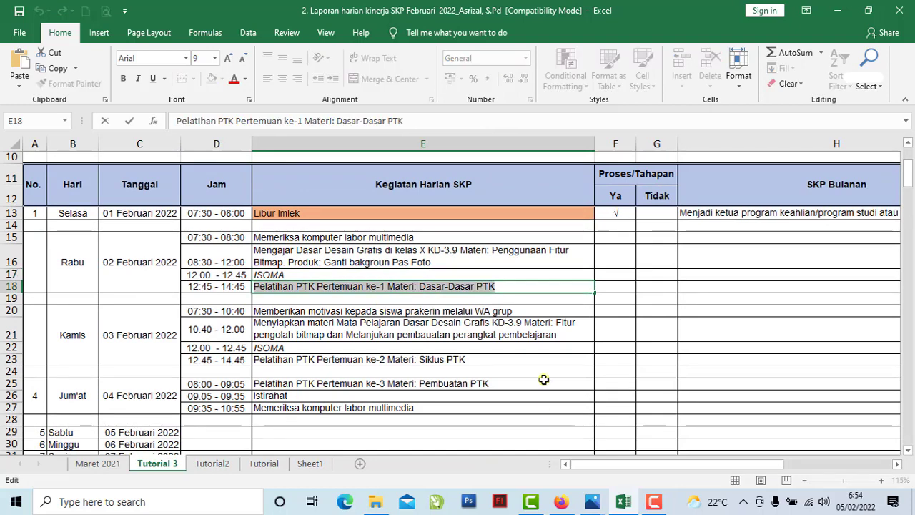
{"action": "left_click_drag", "start_coordinate": [502, 286], "coordinate": [248, 285]}
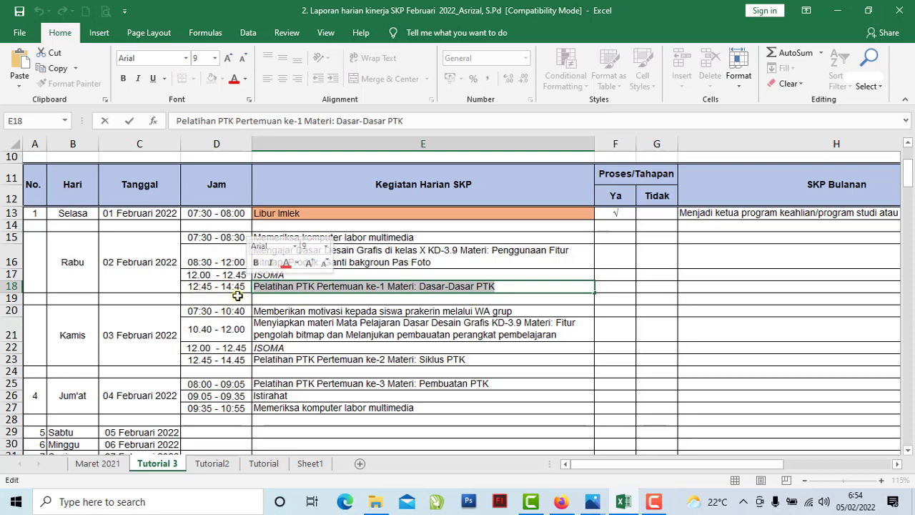
{"action": "left_click", "coordinate": [52, 66]}
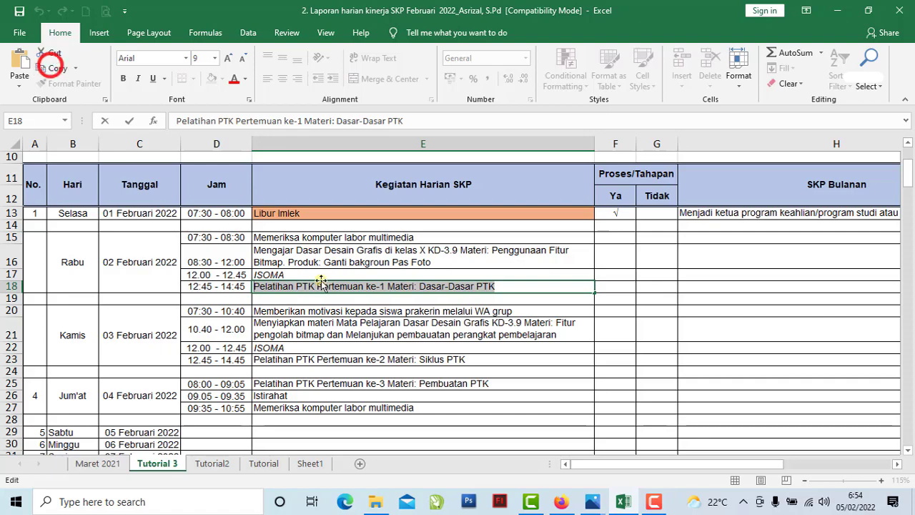
{"action": "left_click", "coordinate": [564, 504]}
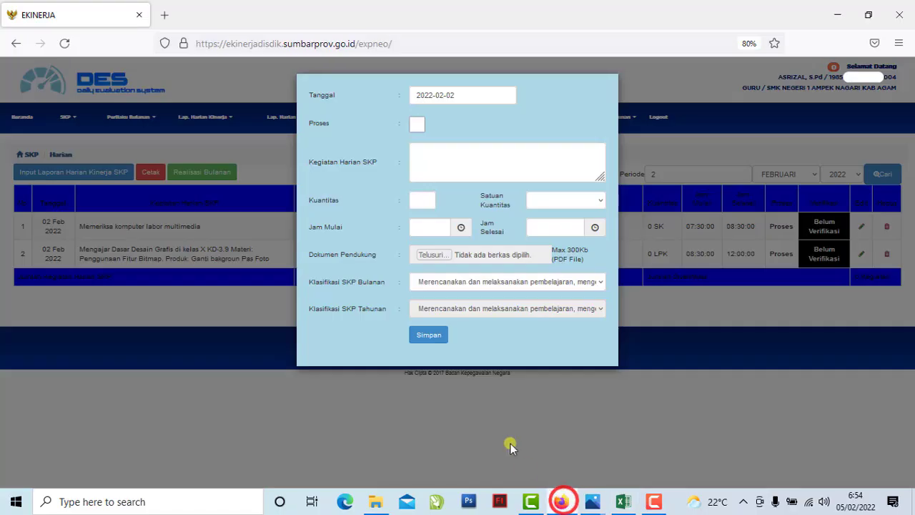
{"action": "right_click", "coordinate": [477, 167]}
{"action": "left_click", "coordinate": [536, 263]}
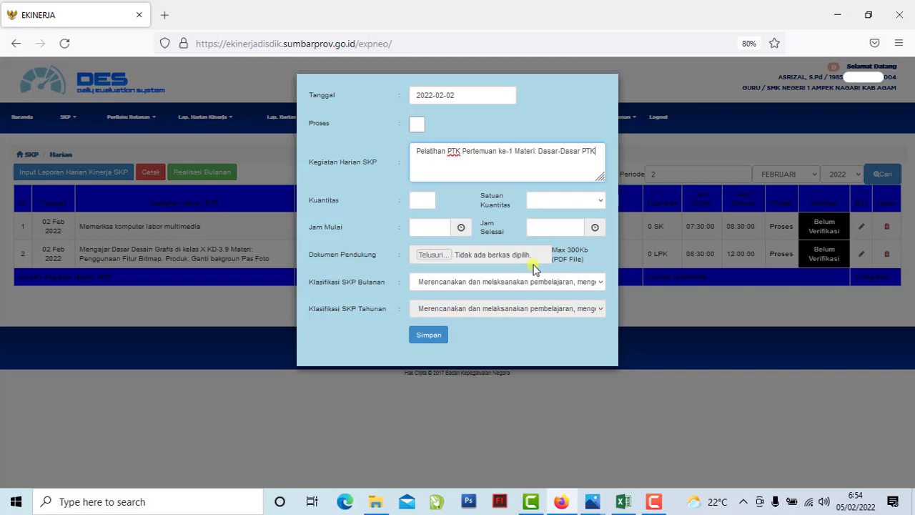
- Compare the Target and Realisasi certificate quantities of activity 3, the functional training, in Tahunan 2022.png
{"action": "left_click", "coordinate": [436, 123]}
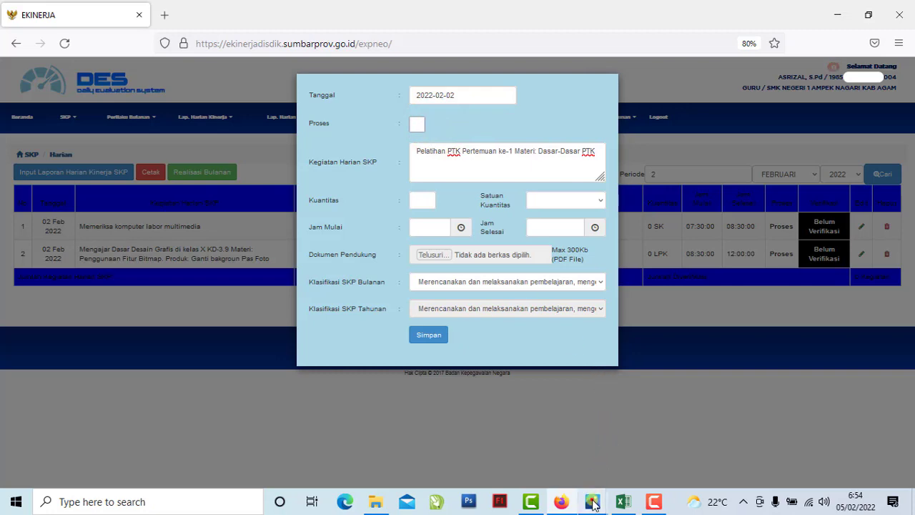
{"action": "left_click", "coordinate": [591, 496]}
{"action": "left_click", "coordinate": [528, 449]}
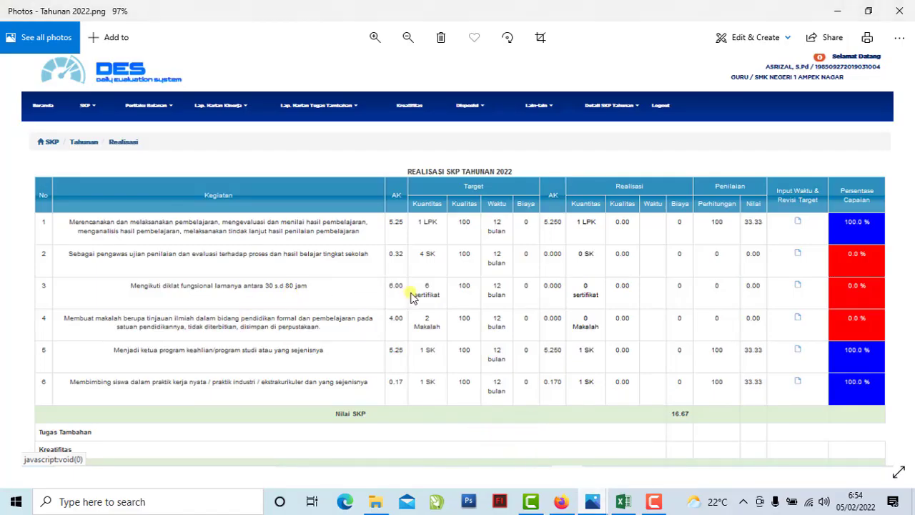
{"action": "left_click", "coordinate": [437, 184]}
{"action": "left_click", "coordinate": [437, 289]}
{"action": "left_click", "coordinate": [602, 188]}
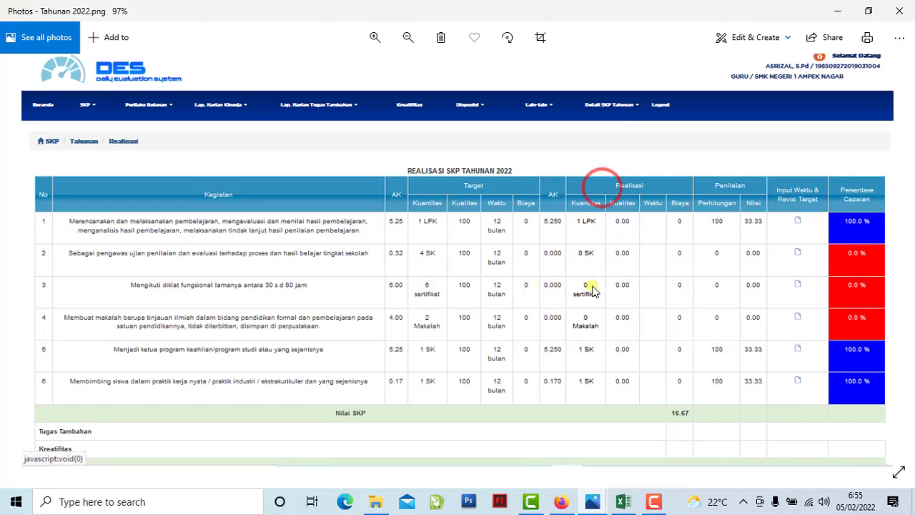
{"action": "left_click", "coordinate": [588, 289]}
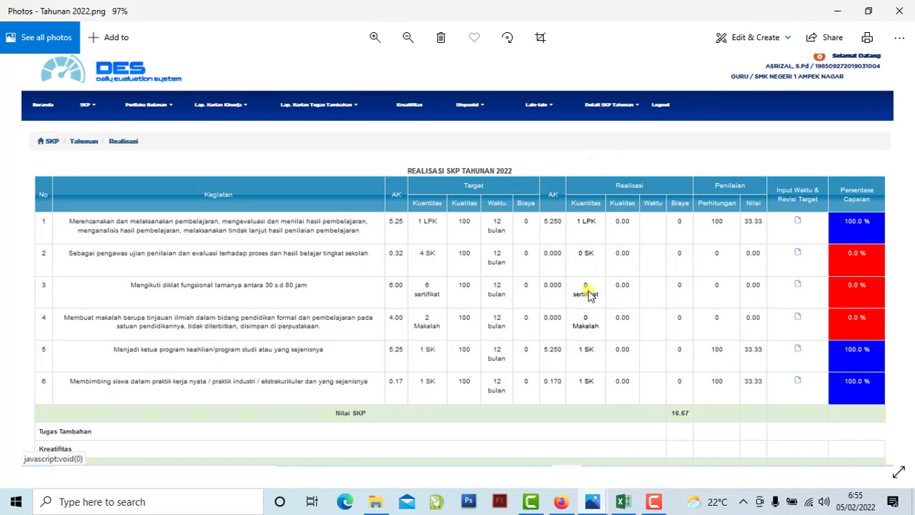
{"action": "left_click", "coordinate": [587, 198]}
{"action": "left_click", "coordinate": [595, 289]}
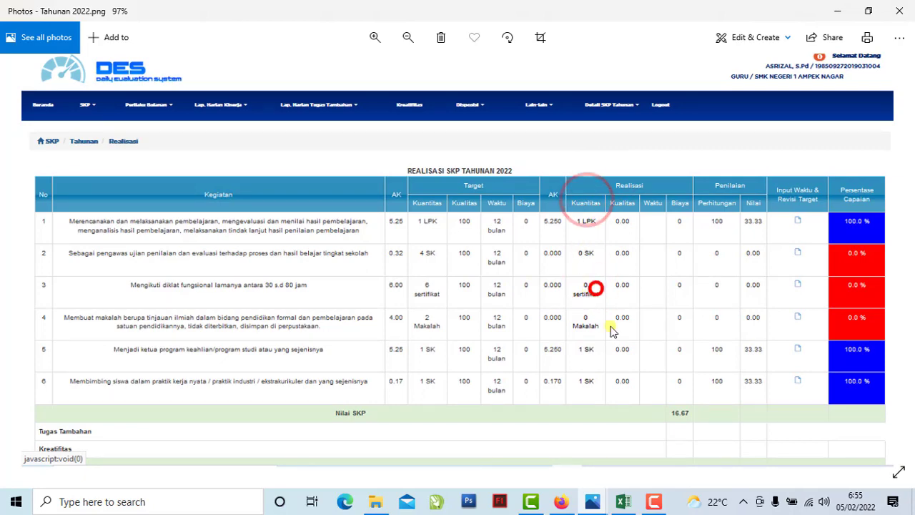
- Return to the EKINERJA form and set Kuantitas to 1 for the first PTK training session, leaving Proses unticked
{"action": "left_click", "coordinate": [561, 501]}
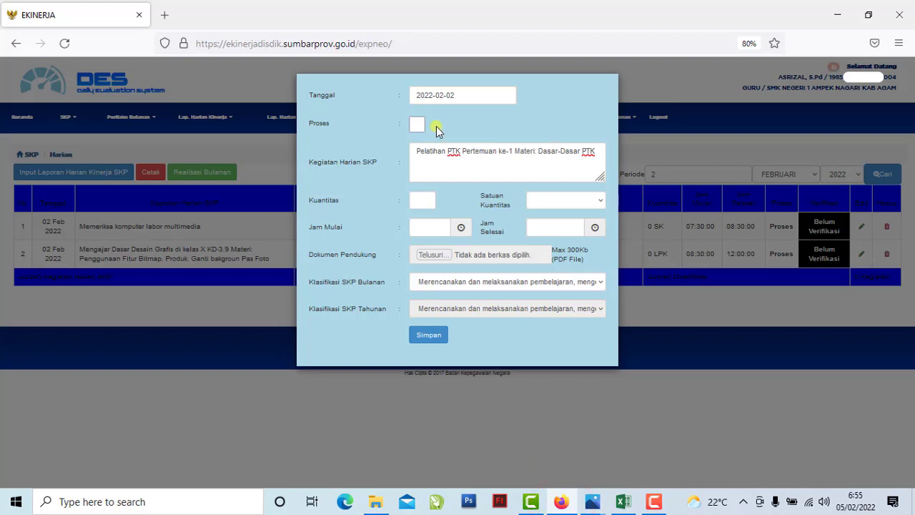
{"action": "double_click", "coordinate": [509, 152]}
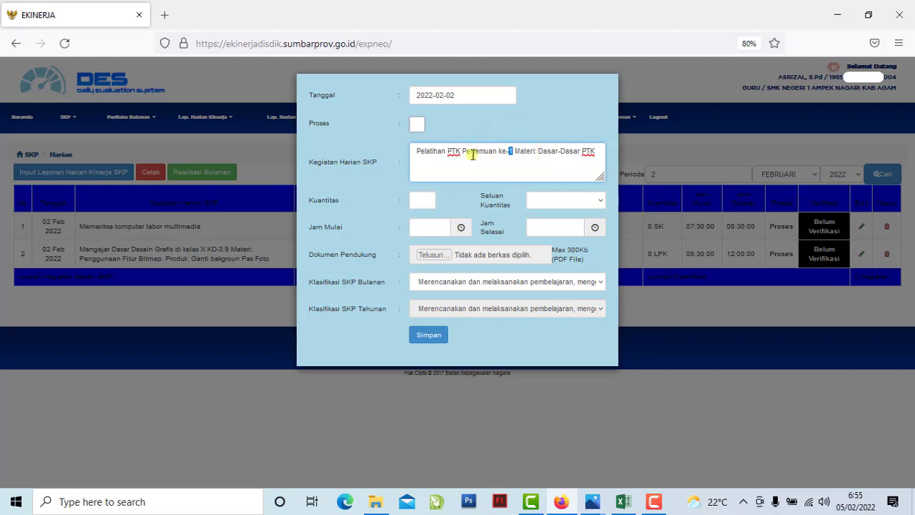
{"action": "left_click", "coordinate": [433, 126]}
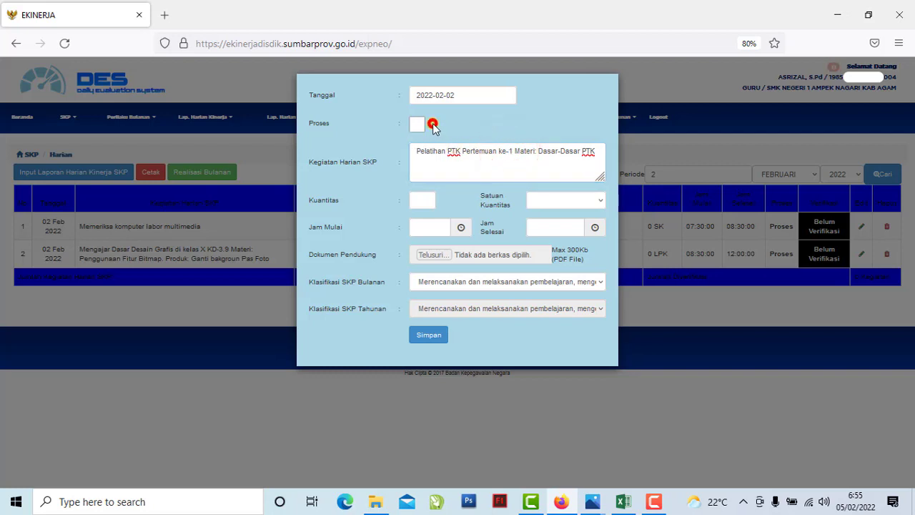
{"action": "left_click", "coordinate": [419, 201]}
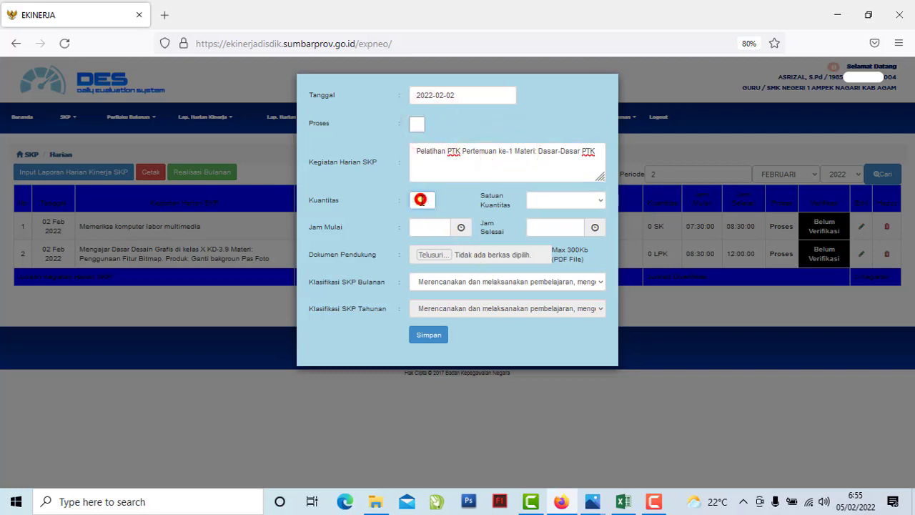
{"action": "type", "text": "1"}
{"action": "left_click", "coordinate": [425, 217]}
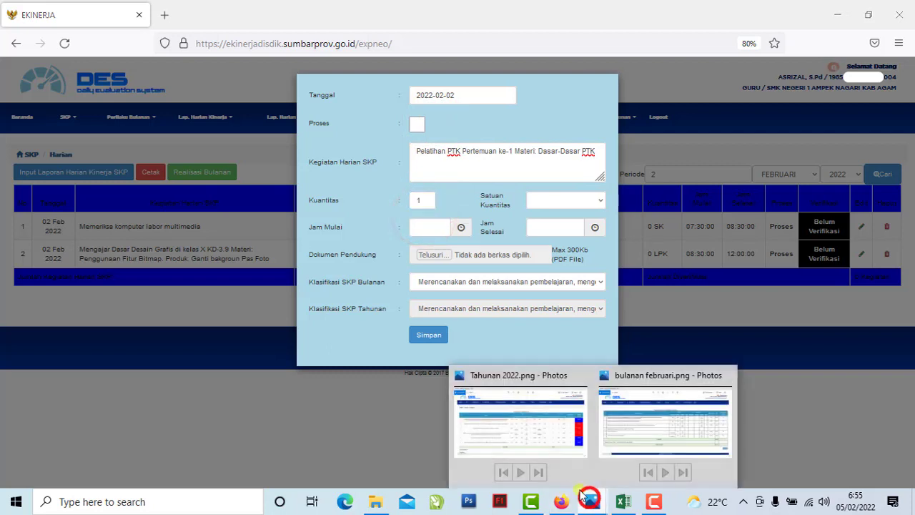
- Recheck the functional training's Realisasi Kuantitas in Tahunan 2022.png and return to the EKINERJA form
{"action": "left_click", "coordinate": [592, 500]}
{"action": "left_click", "coordinate": [527, 448]}
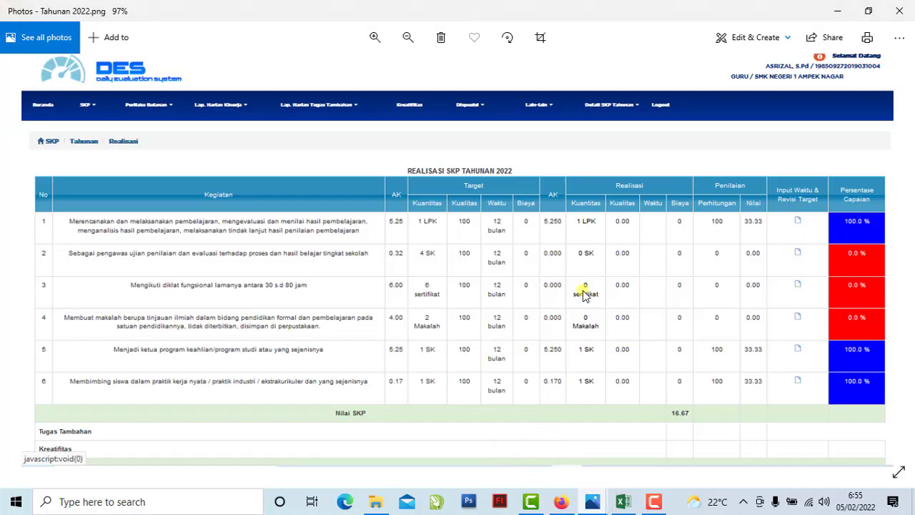
{"action": "left_click", "coordinate": [589, 200]}
{"action": "left_click", "coordinate": [586, 288]}
{"action": "left_click", "coordinate": [561, 502]}
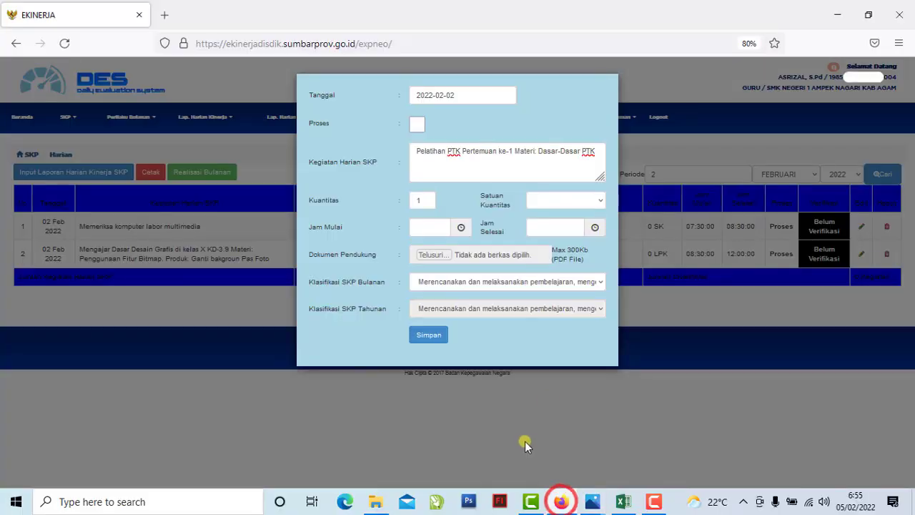
- Set Satuan Kuantitas to sertifikat for the first PTK training session
{"action": "left_click", "coordinate": [547, 203]}
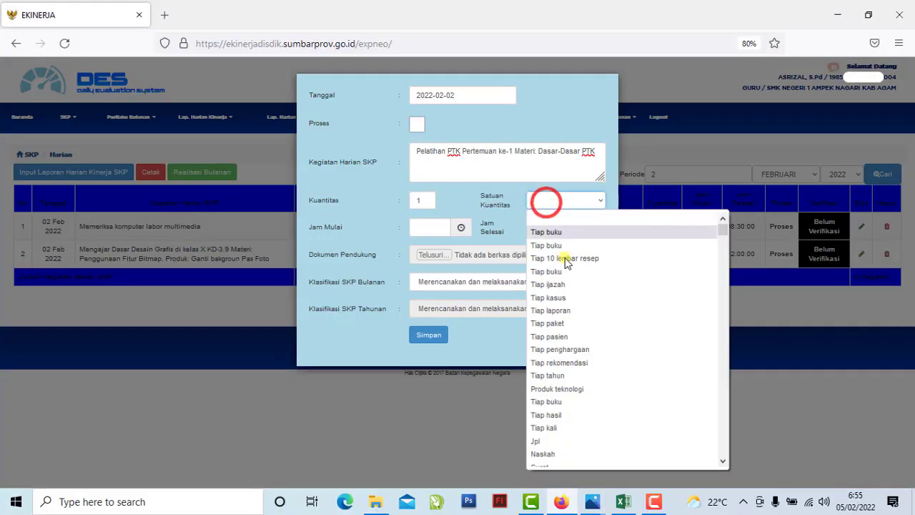
{"action": "scroll", "coordinate": [580, 343], "scroll_direction": "down", "scroll_amount": 10}
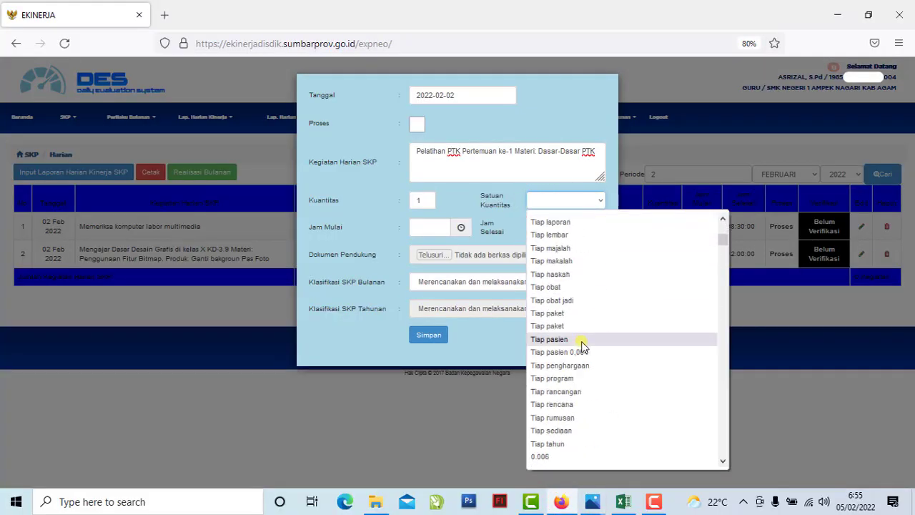
{"action": "scroll", "coordinate": [572, 300], "scroll_direction": "up", "scroll_amount": 4}
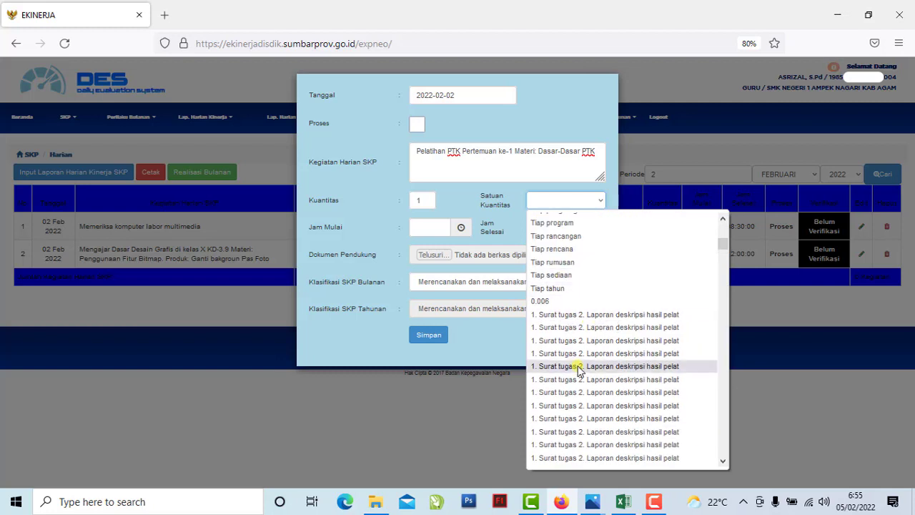
{"action": "key", "text": "s"}
{"action": "scroll", "coordinate": [579, 368], "scroll_direction": "down", "scroll_amount": 6}
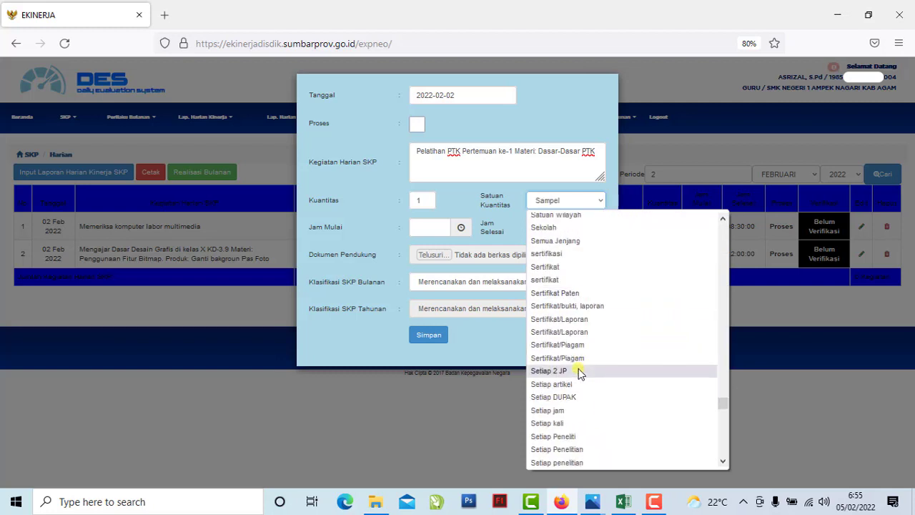
{"action": "left_click", "coordinate": [557, 280]}
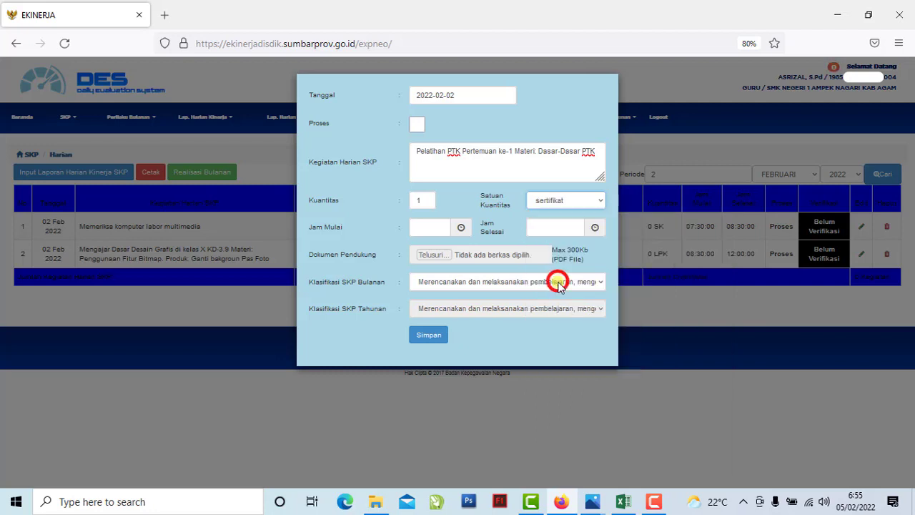
- Set Jam Mulai to 12:45 and Jam Selesai to 14:45 for the PTK training session
{"action": "left_click", "coordinate": [422, 227]}
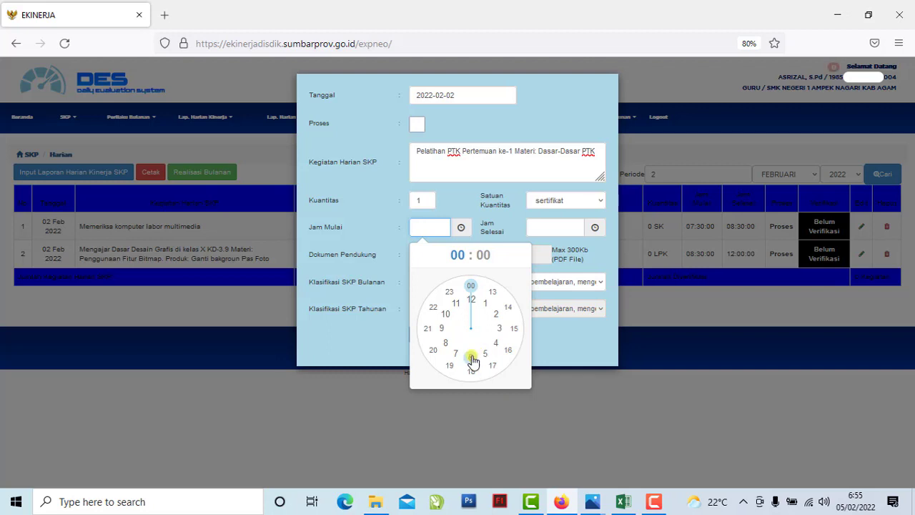
{"action": "left_click", "coordinate": [470, 299]}
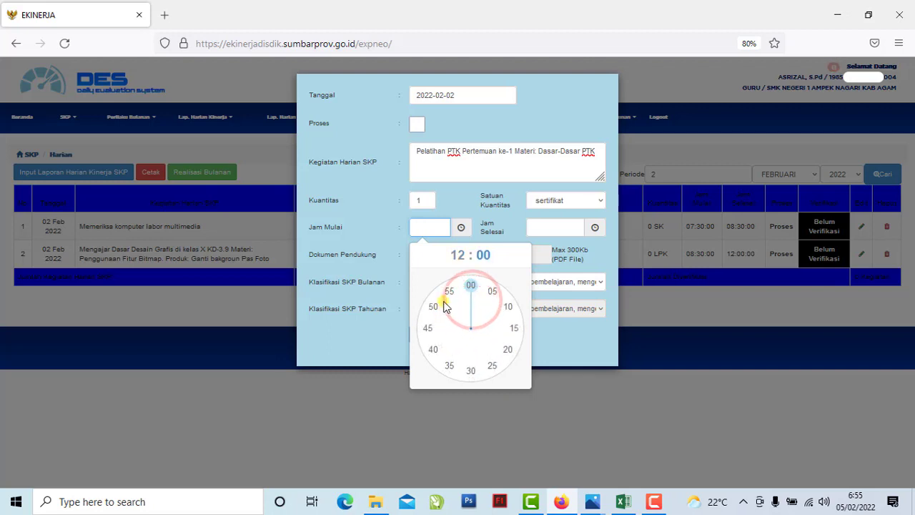
{"action": "left_click", "coordinate": [429, 329]}
{"action": "left_click", "coordinate": [552, 227]}
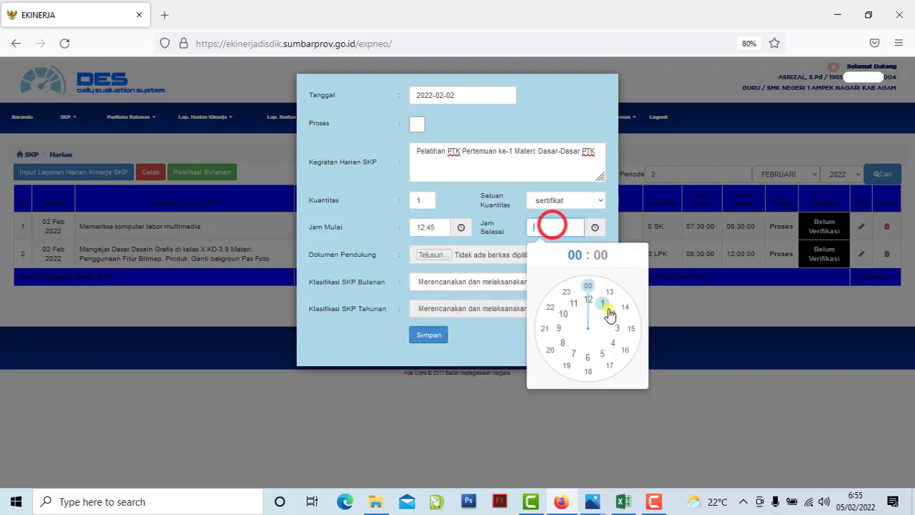
{"action": "left_click", "coordinate": [625, 308]}
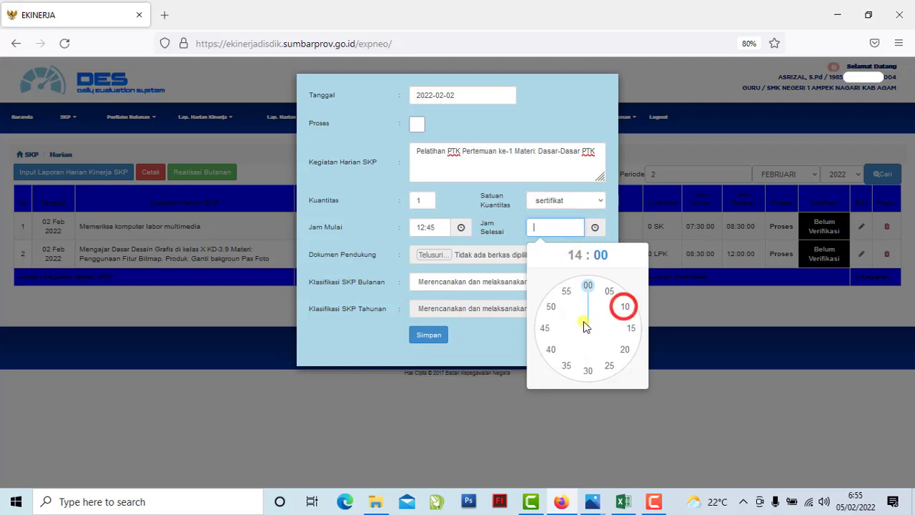
{"action": "left_click", "coordinate": [543, 328]}
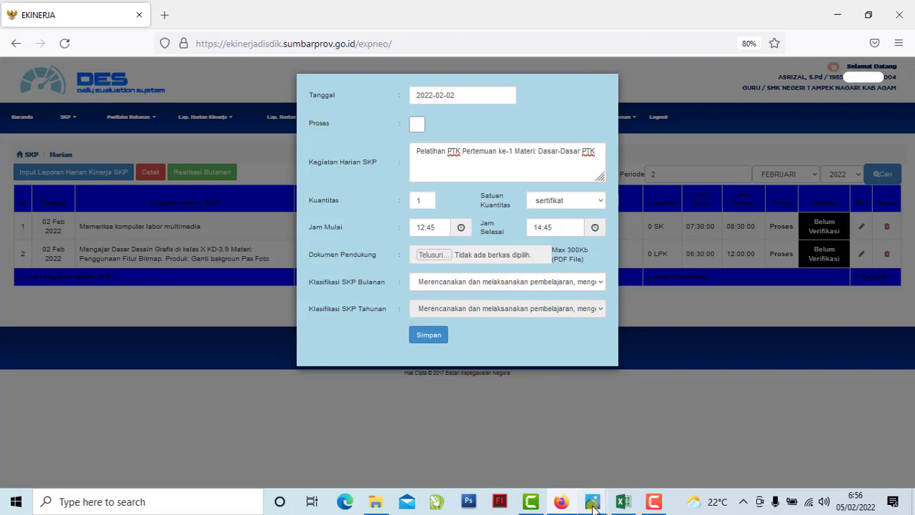
- Check the PTK training under activity 4 in bulanan februari.png and return to the EKINERJA form
{"action": "mouse_move", "coordinate": [592, 504]}
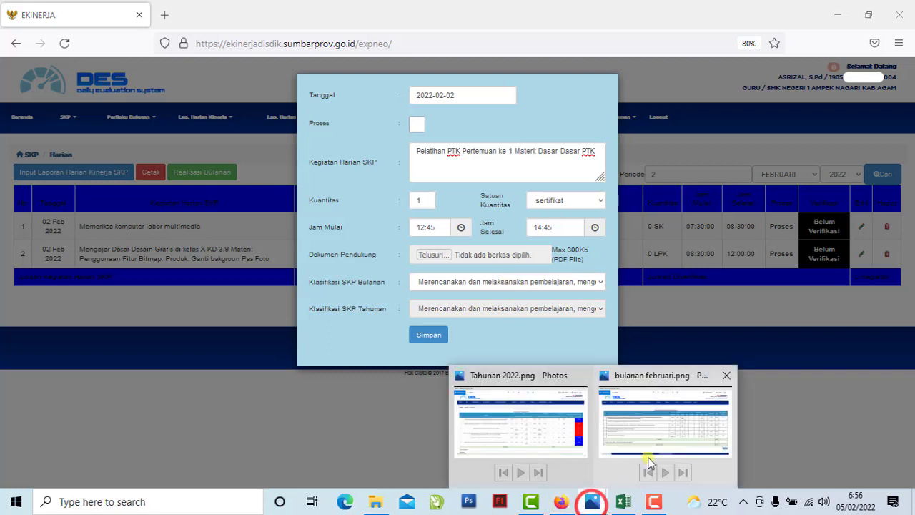
{"action": "left_click", "coordinate": [651, 436]}
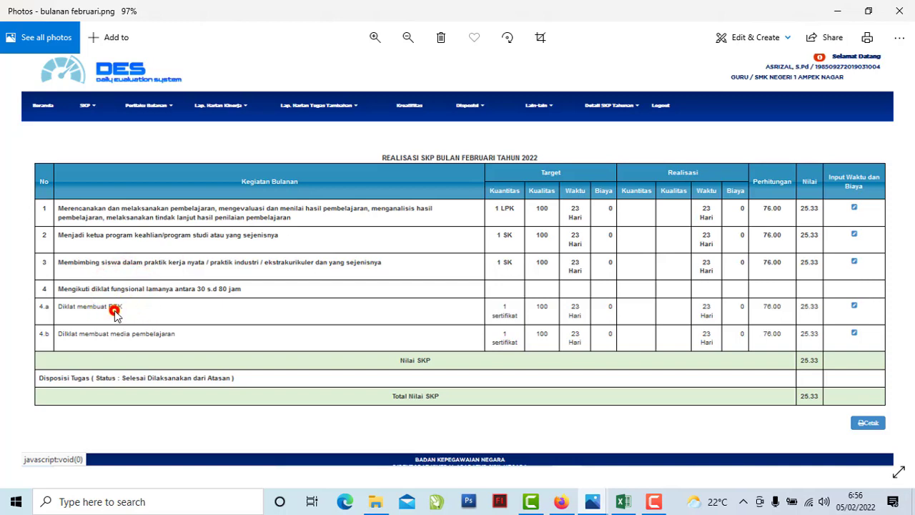
{"action": "left_click", "coordinate": [563, 501]}
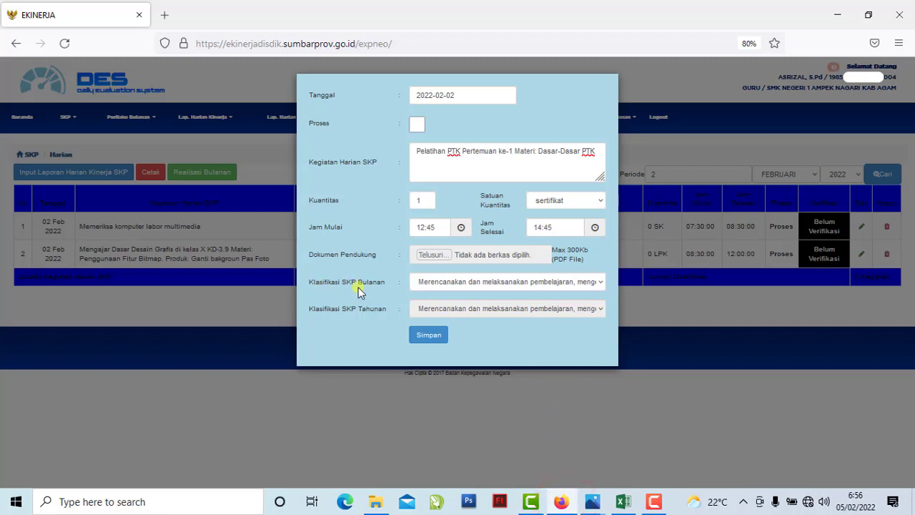
- Classify the training session under the monthly SKP "Diklat membuat PTK" and save the daily entry
{"action": "left_click", "coordinate": [436, 283]}
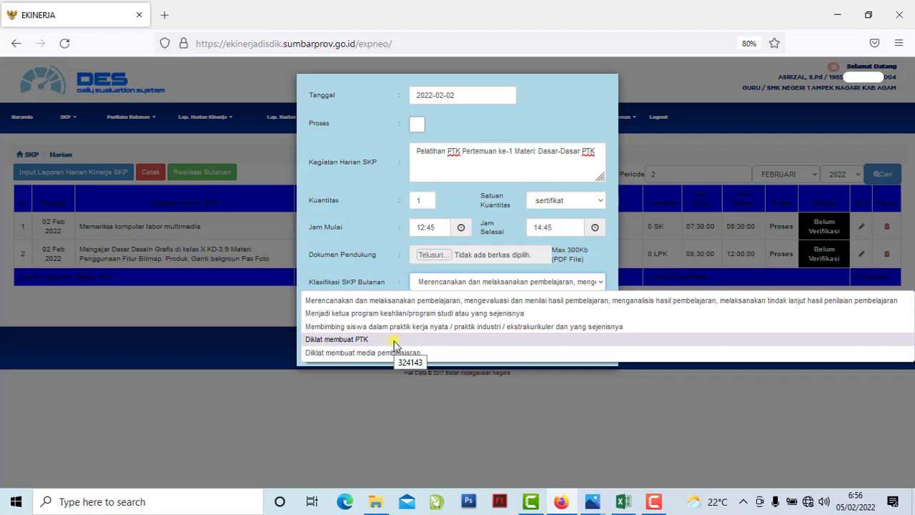
{"action": "left_click", "coordinate": [352, 340]}
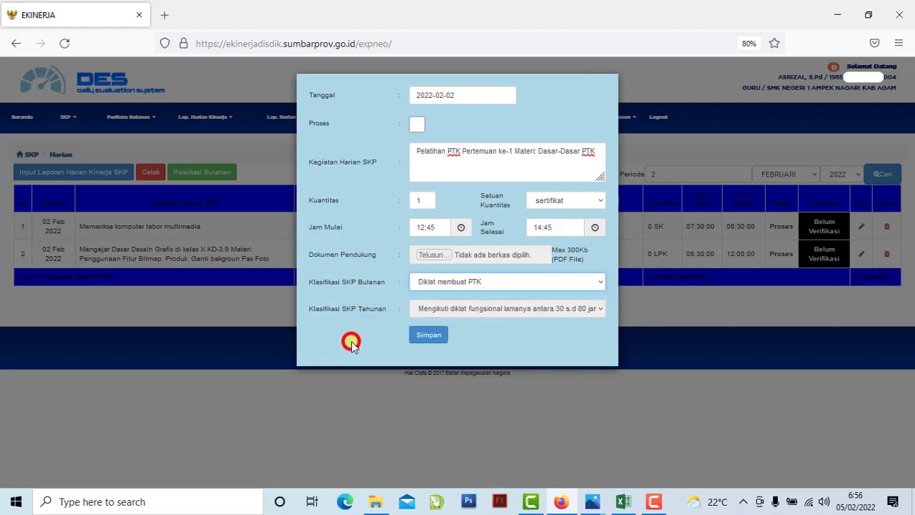
{"action": "left_click", "coordinate": [428, 336]}
{"action": "left_click", "coordinate": [514, 299]}
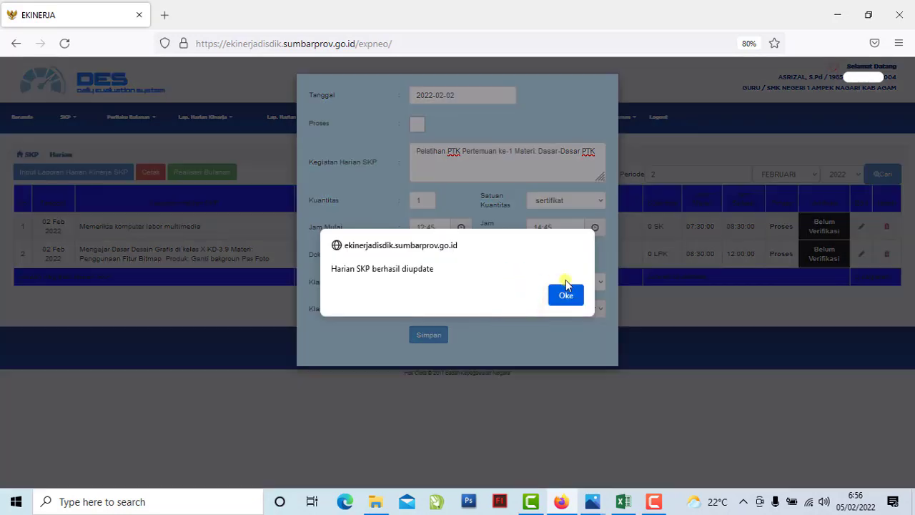
{"action": "left_click", "coordinate": [573, 296]}
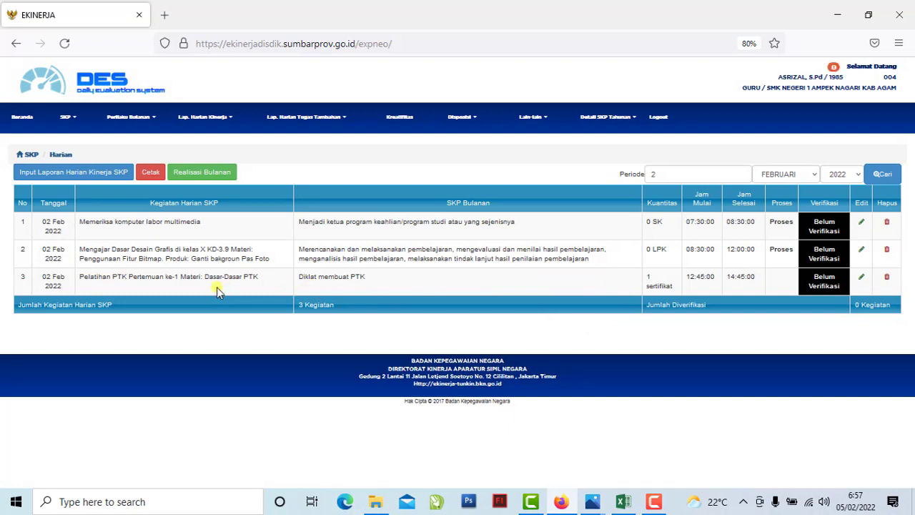
- Review the 2 February activities and their SKP Bulanan classifications in the daily report list
{"action": "left_click", "coordinate": [309, 280]}
{"action": "left_click", "coordinate": [460, 220]}
{"action": "left_click", "coordinate": [433, 278]}
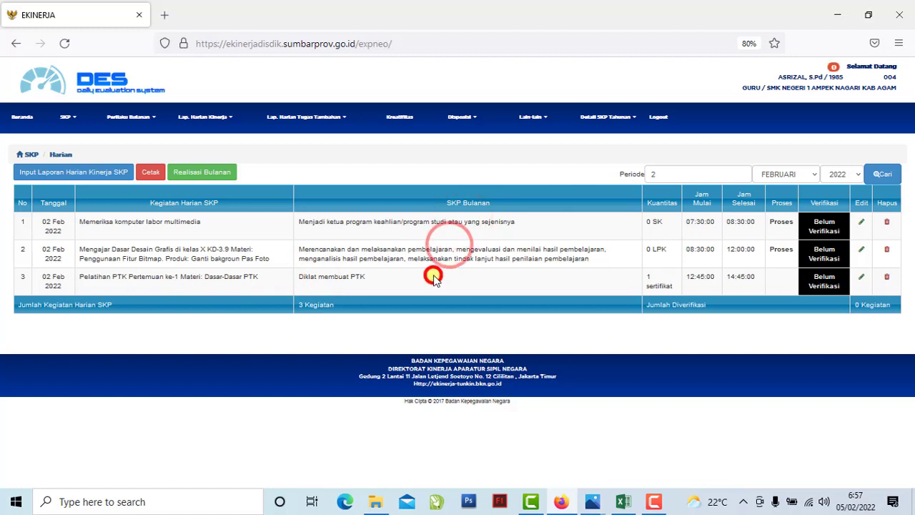
{"action": "left_click", "coordinate": [55, 257]}
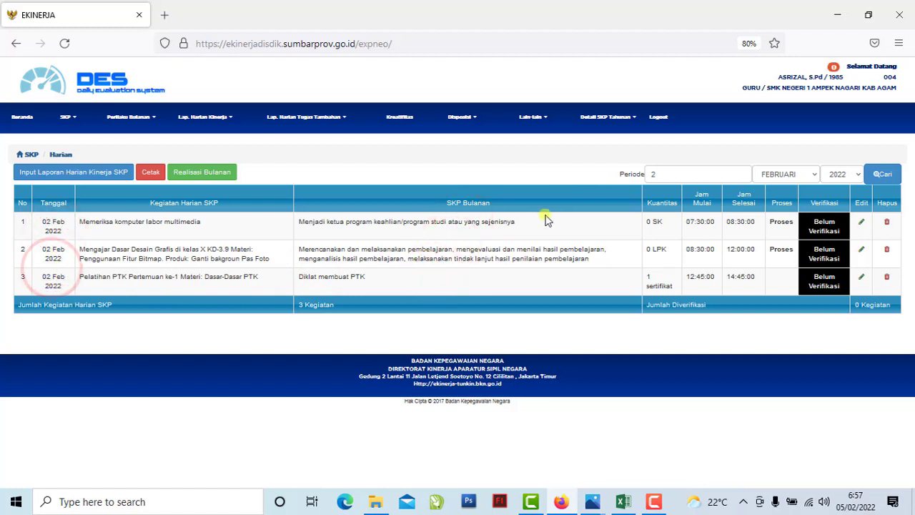
{"action": "left_click", "coordinate": [660, 178]}
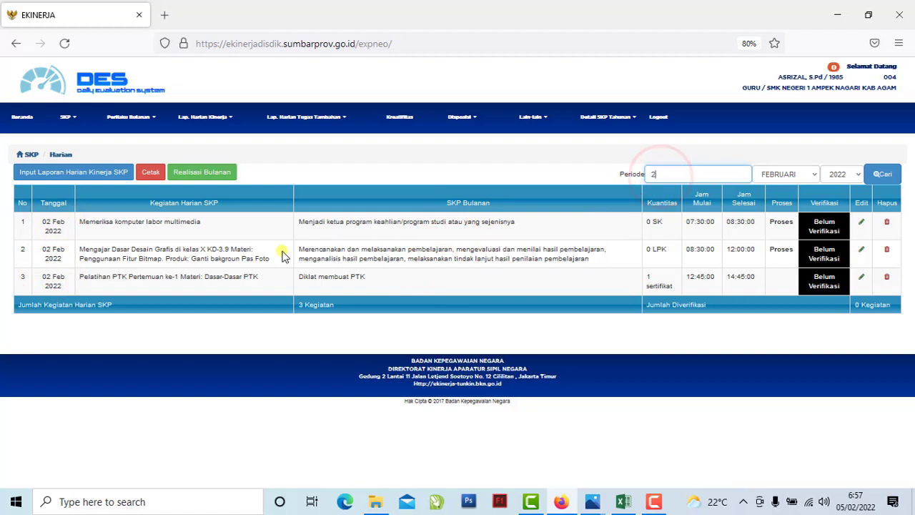
{"action": "left_click_drag", "start_coordinate": [266, 238], "coordinate": [263, 251]}
{"action": "left_click", "coordinate": [260, 268]}
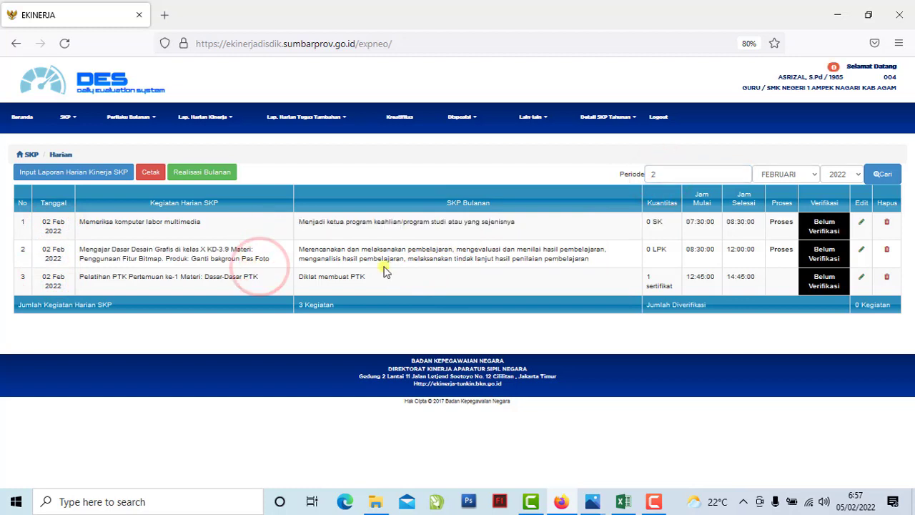
- Set the report list's Periode to 3 FEBRUARI 2022
{"action": "left_click", "coordinate": [661, 174]}
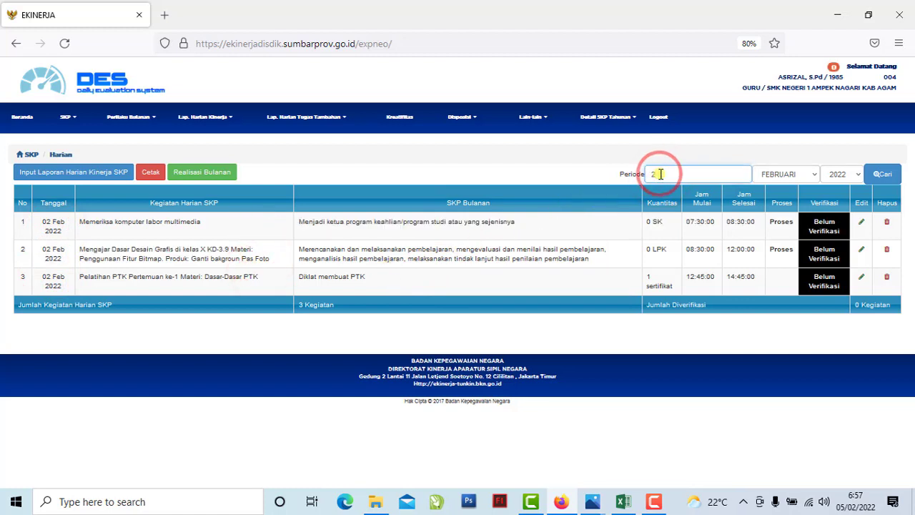
{"action": "key", "text": "BackSpace"}
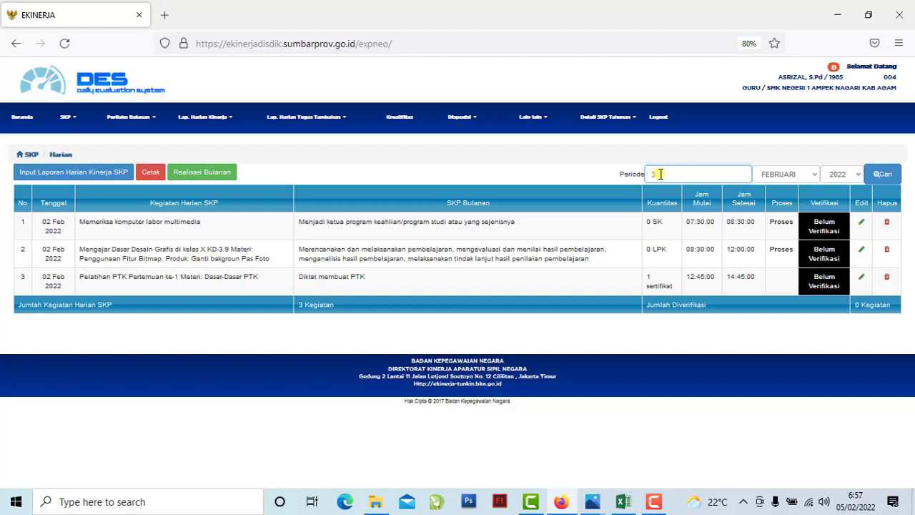
{"action": "left_click", "coordinate": [762, 176]}
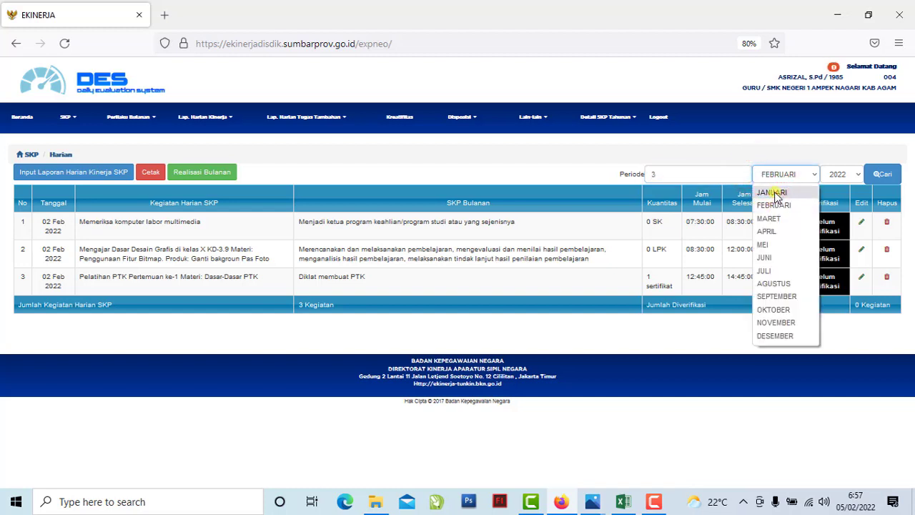
{"action": "left_click", "coordinate": [778, 206]}
{"action": "left_click", "coordinate": [837, 174]}
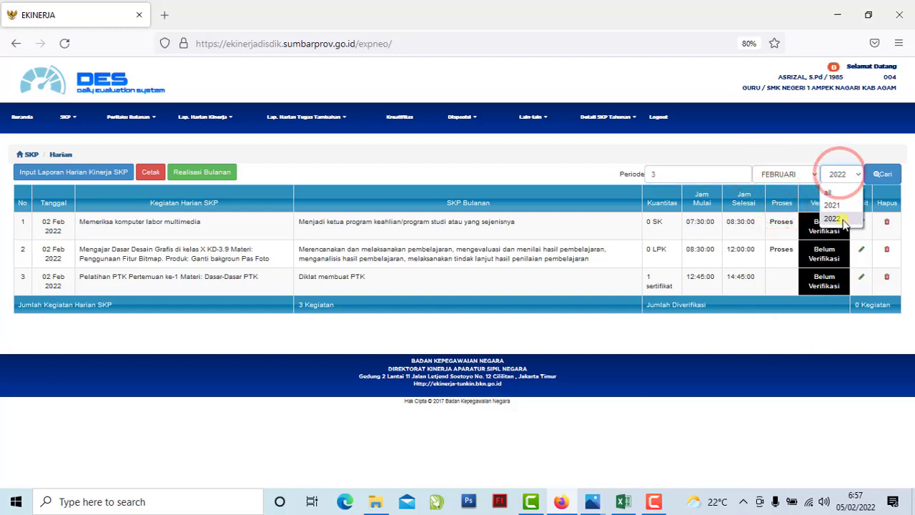
{"action": "left_click", "coordinate": [843, 221]}
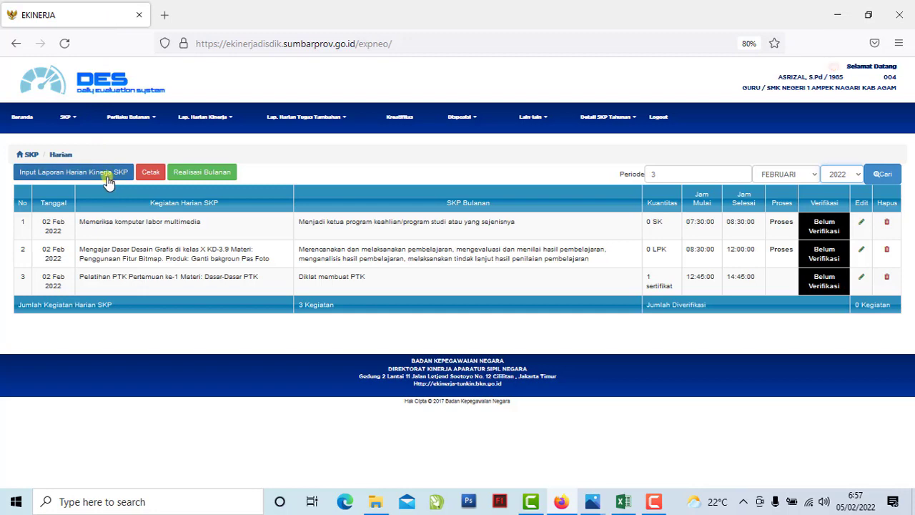
- Start a new daily SKP report entry dated 2022-02-03
{"action": "left_click", "coordinate": [107, 178]}
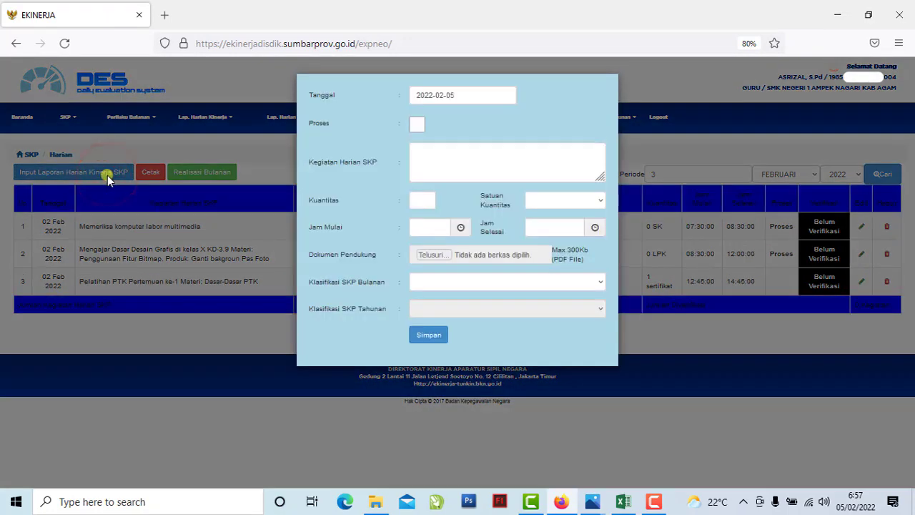
{"action": "left_click", "coordinate": [473, 96]}
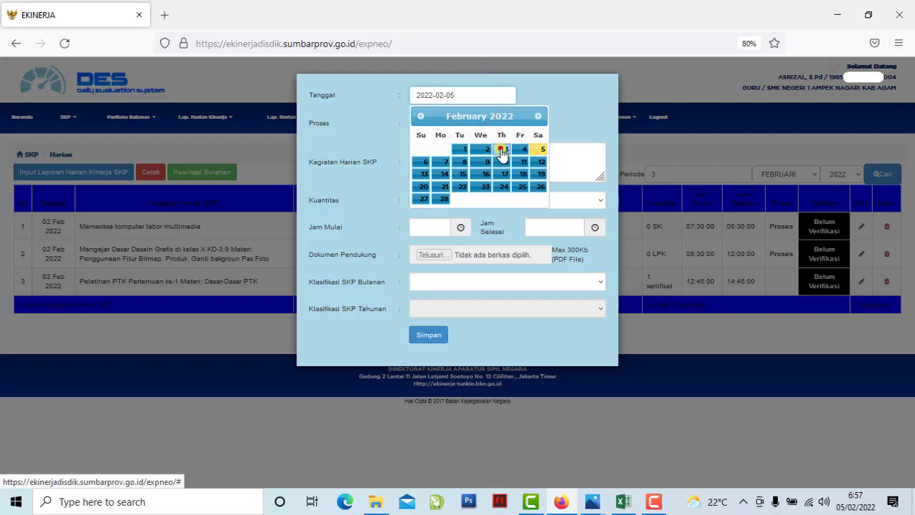
{"action": "left_click", "coordinate": [503, 149]}
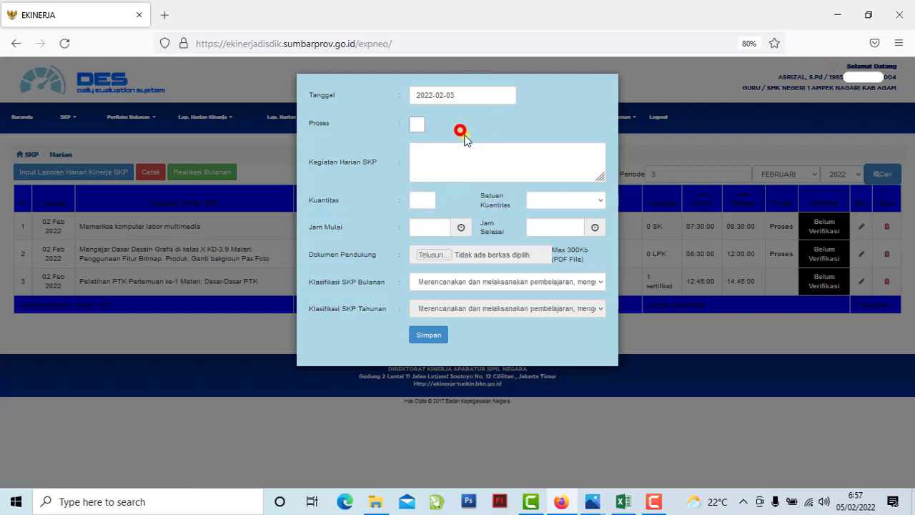
{"action": "left_click", "coordinate": [464, 156]}
- Switch to the Excel journal and copy the first 3 February activity text, "Memberikan motivasi kepada siswa prakerin melalui WA grup", from cell E20
{"action": "left_click", "coordinate": [624, 502]}
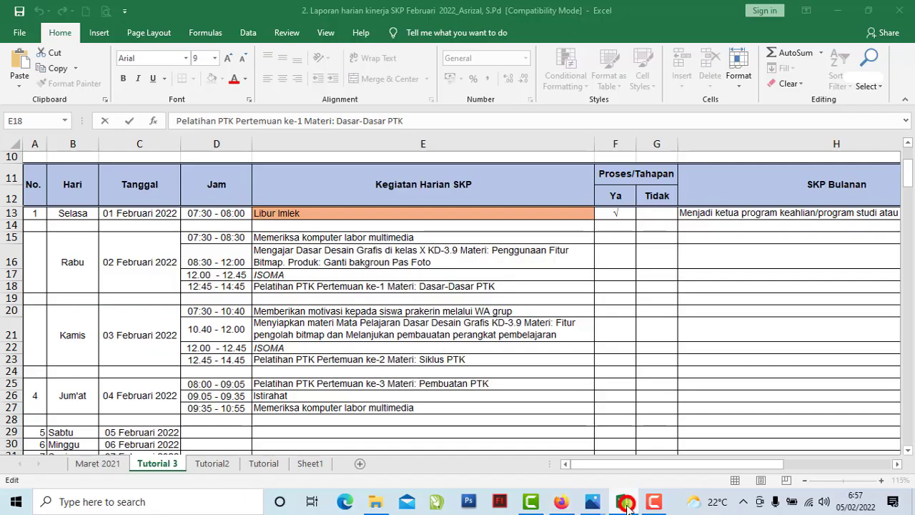
{"action": "scroll", "coordinate": [443, 398], "scroll_direction": "down", "scroll_amount": 1}
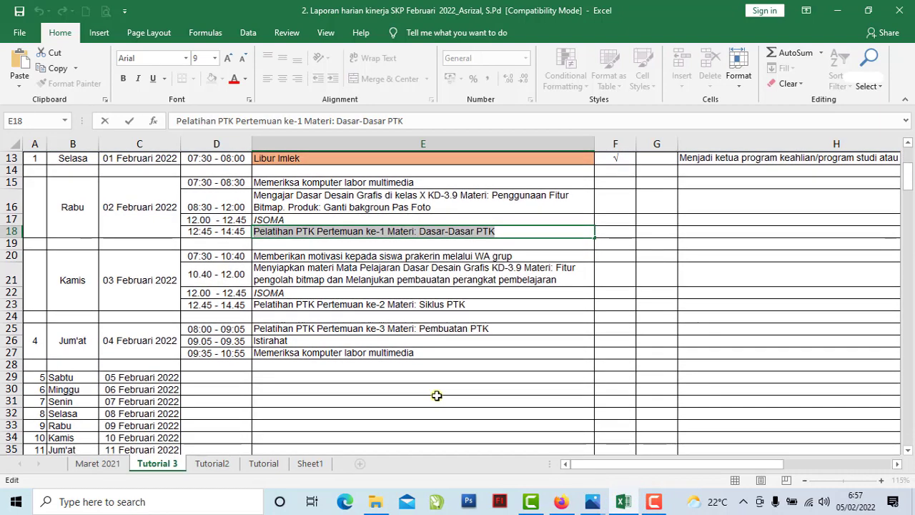
{"action": "scroll", "coordinate": [400, 382], "scroll_direction": "up", "scroll_amount": 1}
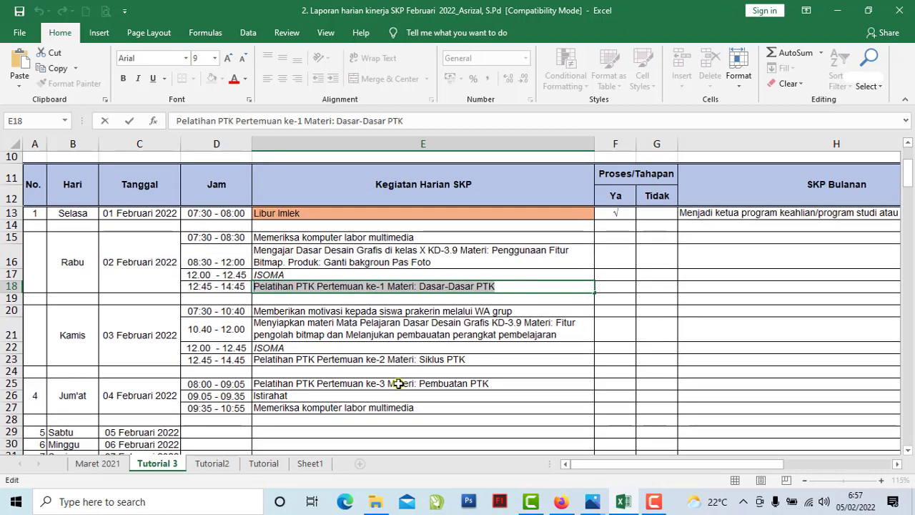
{"action": "left_click", "coordinate": [301, 314]}
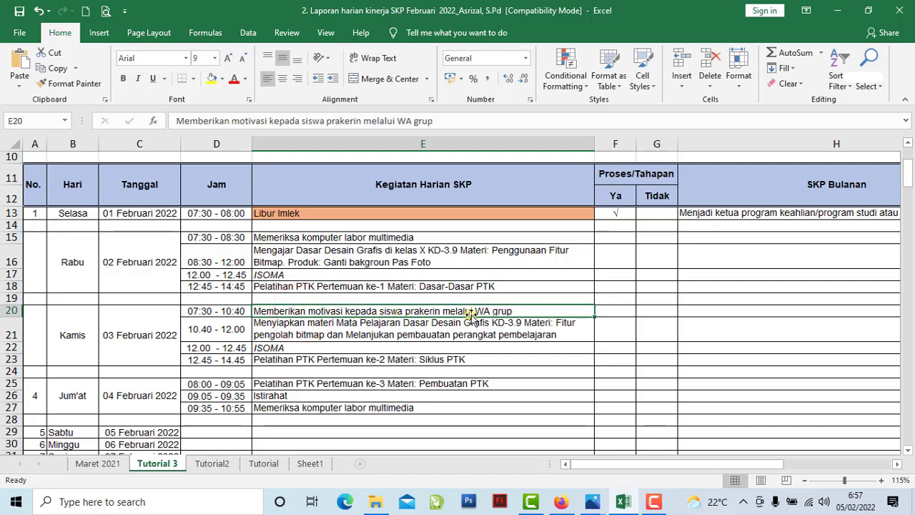
{"action": "left_click", "coordinate": [224, 314]}
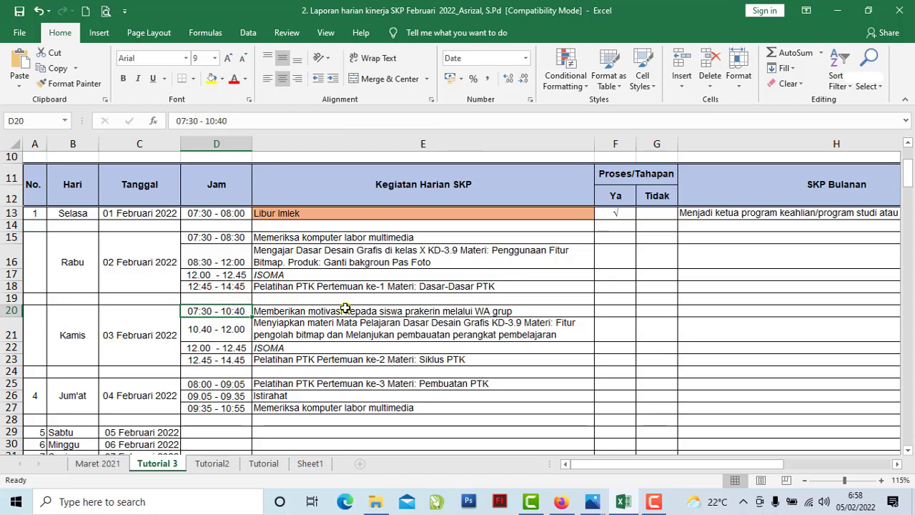
{"action": "left_click", "coordinate": [327, 311]}
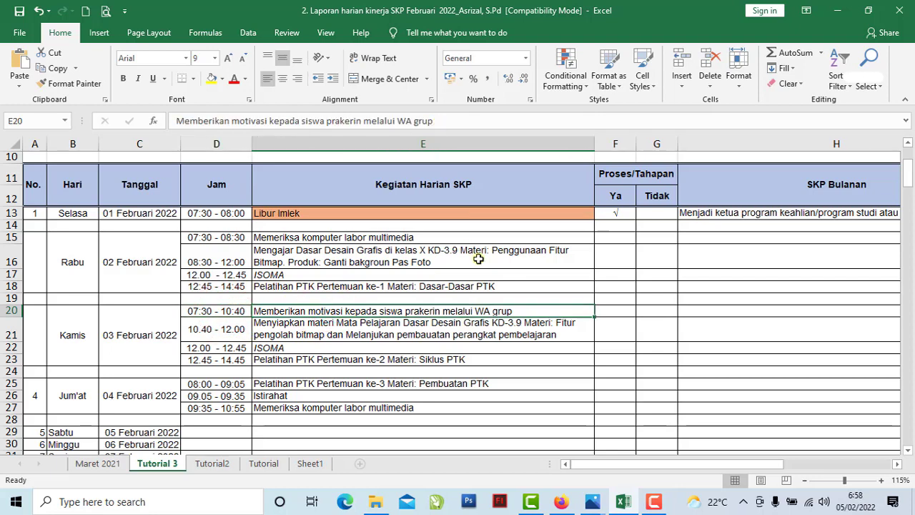
{"action": "double_click", "coordinate": [513, 310]}
{"action": "key", "text": "ctrl+shift+Left"}
{"action": "key", "text": "ctrl+shift+Left"}
{"action": "key", "text": "ctrl+shift+Left"}
{"action": "key", "text": "ctrl+shift+Left"}
{"action": "key", "text": "ctrl+shift+Left"}
{"action": "key", "text": "ctrl+shift+Left"}
{"action": "key", "text": "ctrl+shift+Left"}
{"action": "key", "text": "ctrl+shift+Left"}
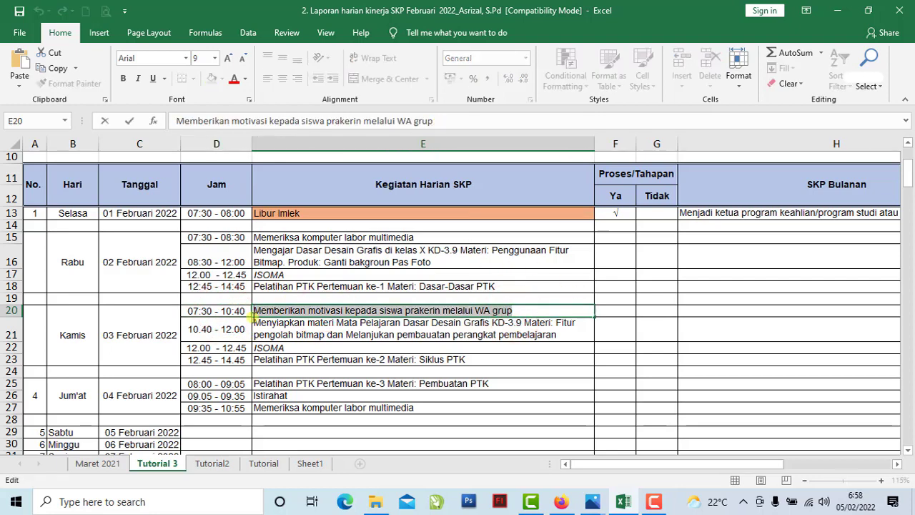
{"action": "left_click", "coordinate": [44, 67]}
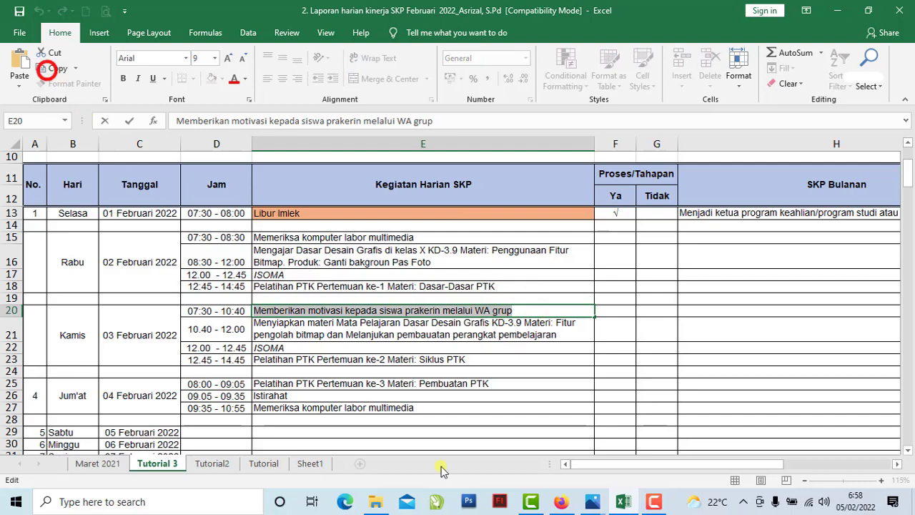
- Switch to Firefox, paste the copied activity into the entry's Kegiatan Harian SKP field, and mark the entry as Proses
{"action": "left_click", "coordinate": [562, 503]}
{"action": "left_click", "coordinate": [484, 153]}
{"action": "right_click", "coordinate": [483, 153]}
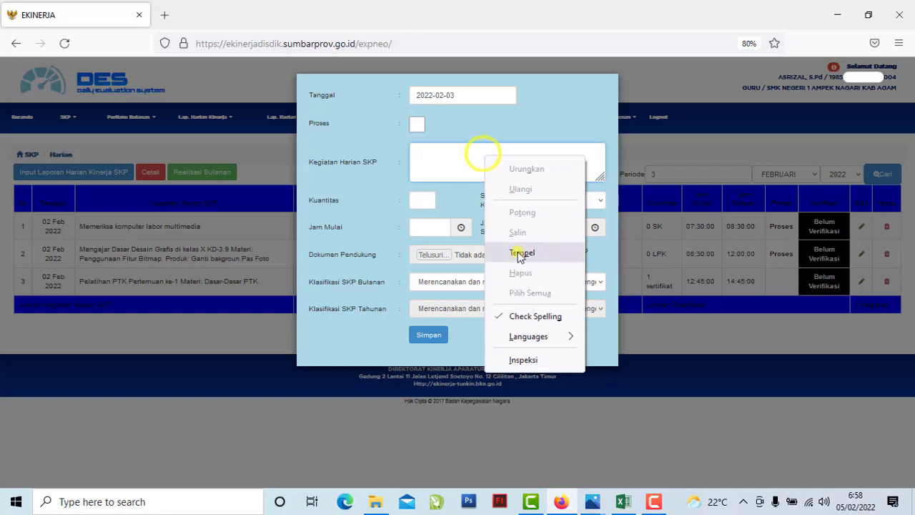
{"action": "left_click", "coordinate": [519, 253]}
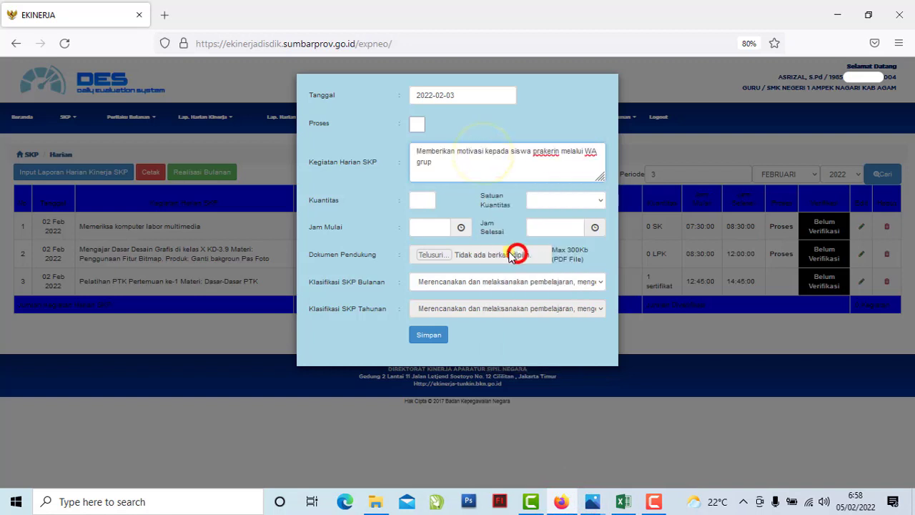
{"action": "left_click", "coordinate": [418, 126]}
{"action": "left_click", "coordinate": [524, 294]}
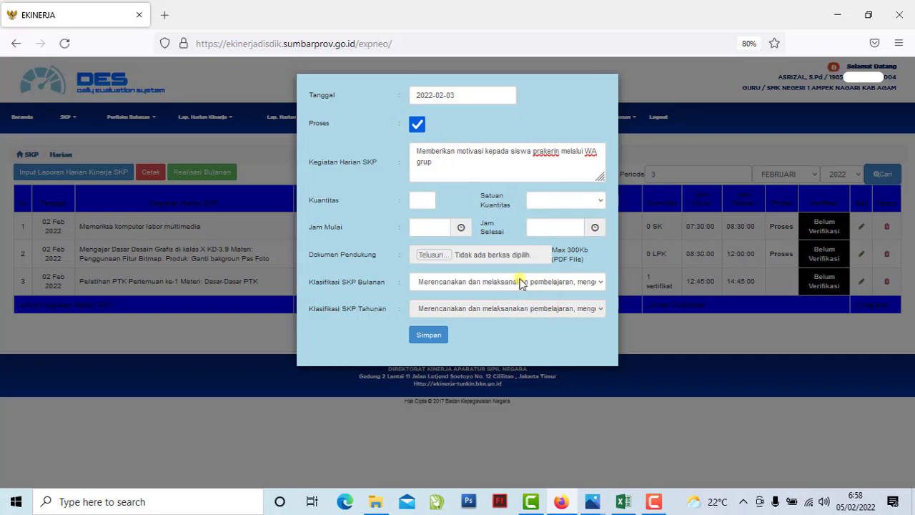
- Set the entry's Kuantitas to 0 and its Satuan Kuantitas to SK
{"action": "left_click", "coordinate": [423, 199]}
{"action": "type", "text": "0"}
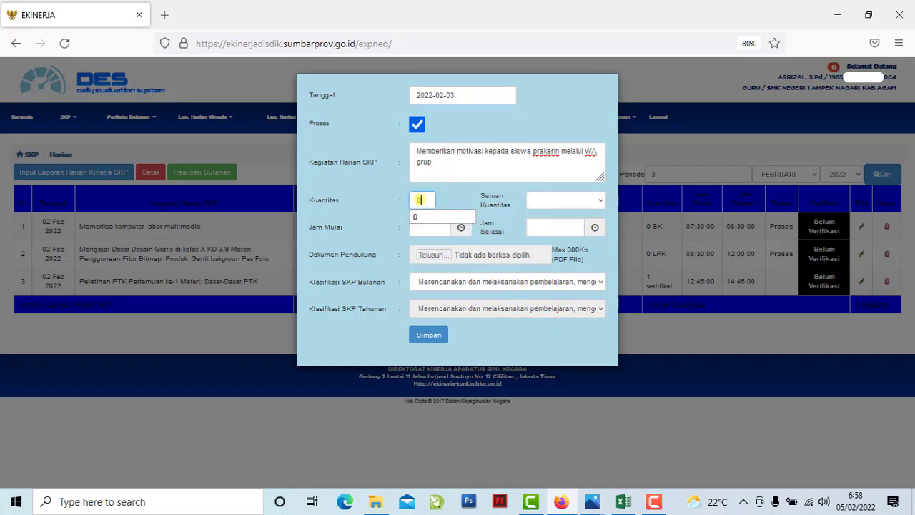
{"action": "left_click", "coordinate": [427, 217]}
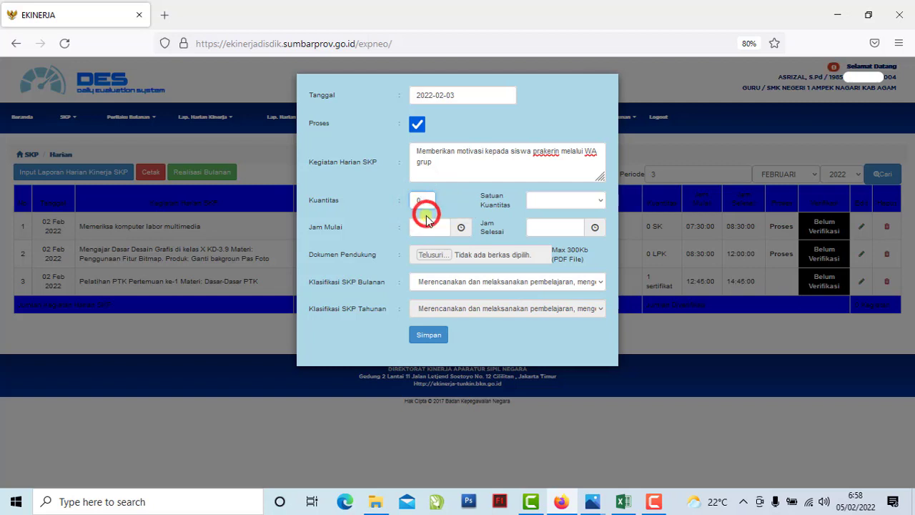
{"action": "left_click", "coordinate": [551, 200]}
{"action": "scroll", "coordinate": [552, 391], "scroll_direction": "down", "scroll_amount": 5}
{"action": "key", "text": "s"}
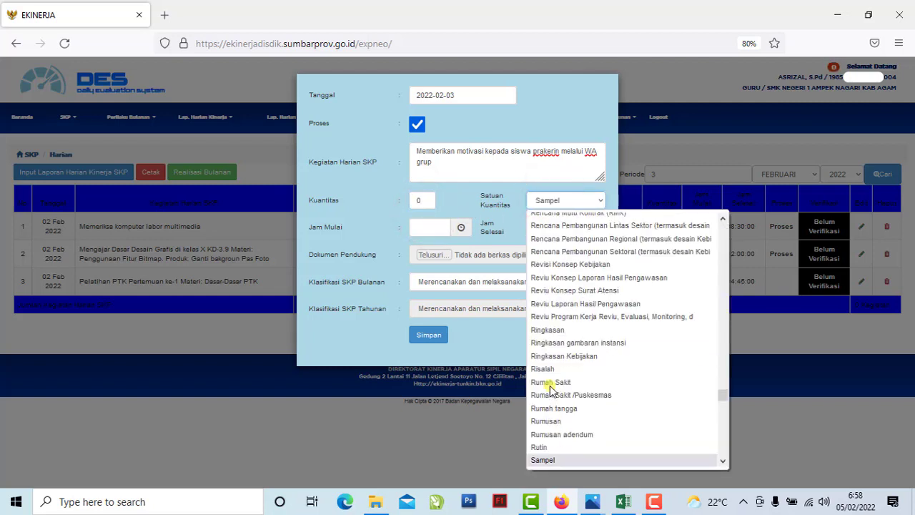
{"action": "scroll", "coordinate": [553, 391], "scroll_direction": "down", "scroll_amount": 6}
{"action": "scroll", "coordinate": [553, 389], "scroll_direction": "down", "scroll_amount": 6}
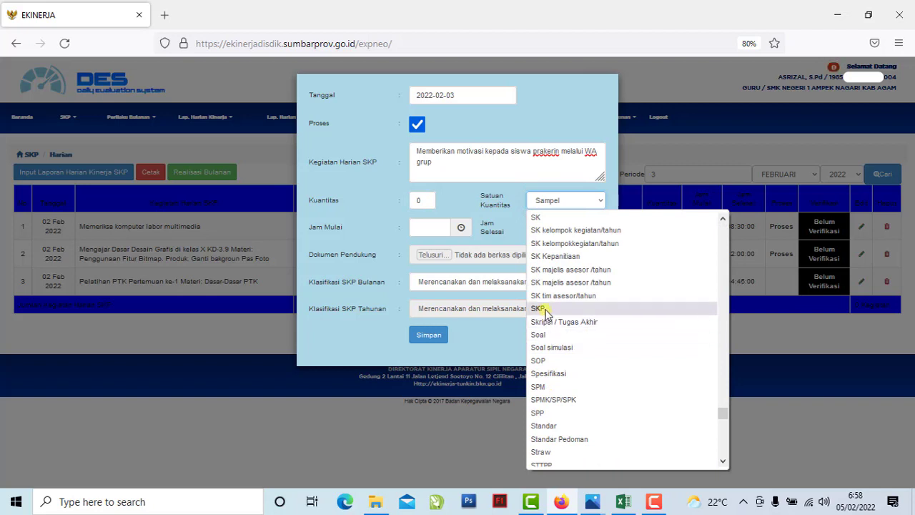
{"action": "left_click", "coordinate": [545, 217]}
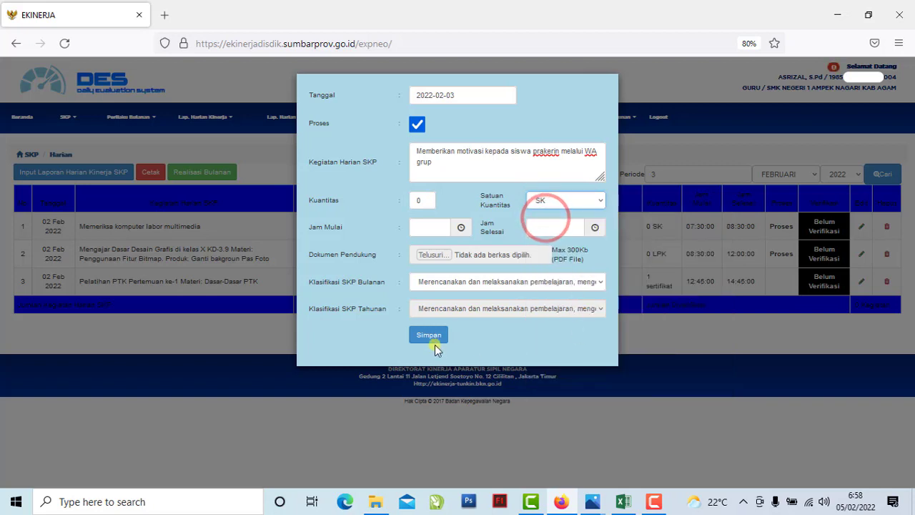
- Set Jam Mulai to 07:30 and Jam Selesai to 10:40, checking the times against cell D20 of the Excel journal
{"action": "left_click", "coordinate": [426, 226]}
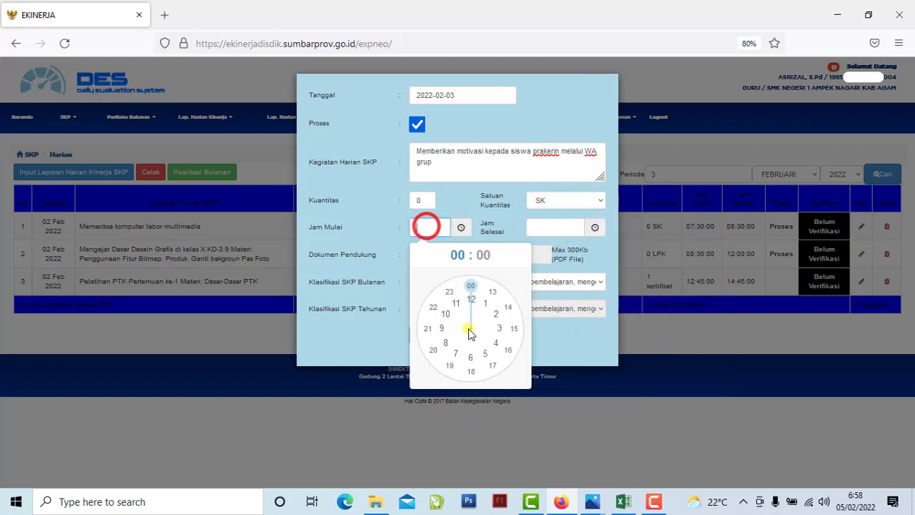
{"action": "left_click", "coordinate": [455, 358]}
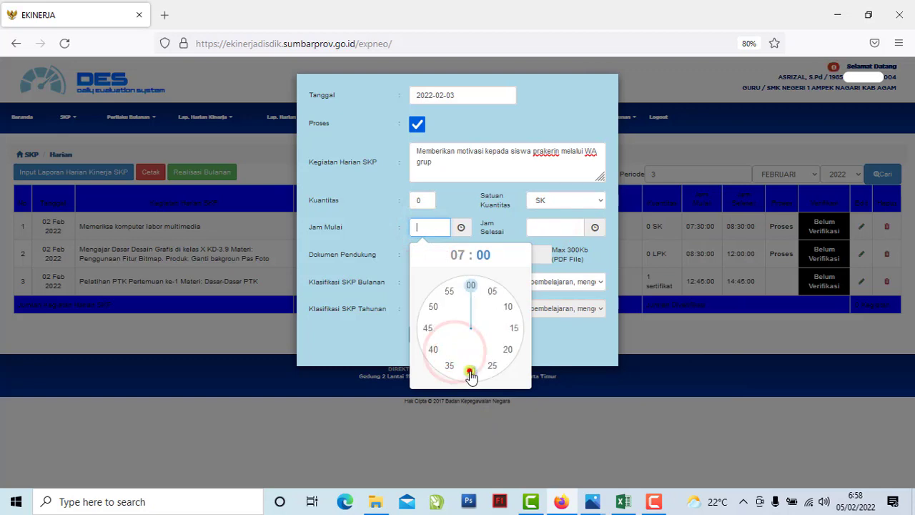
{"action": "left_click", "coordinate": [469, 367]}
{"action": "left_click", "coordinate": [621, 499]}
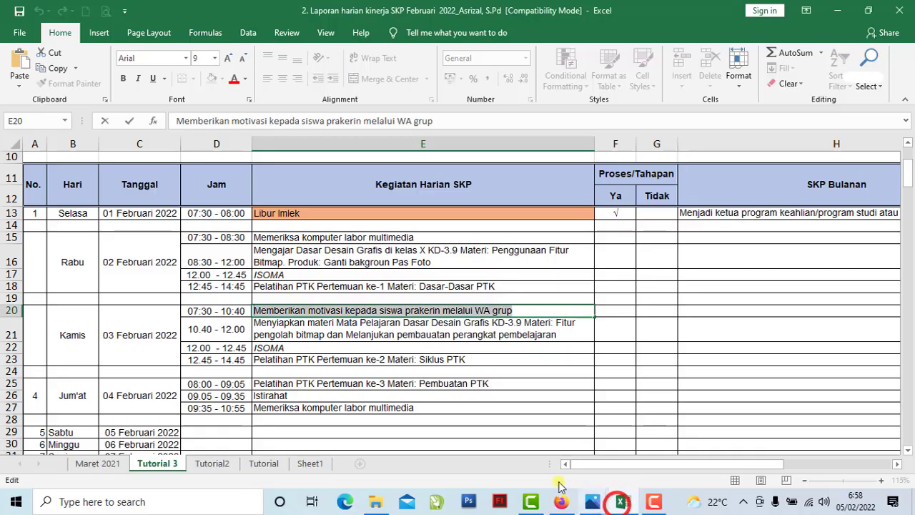
{"action": "left_click", "coordinate": [229, 311]}
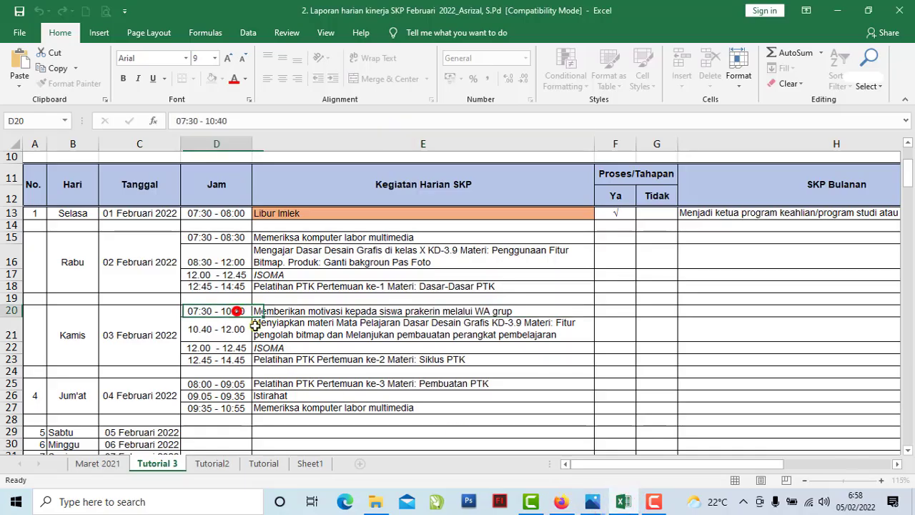
{"action": "left_click", "coordinate": [563, 502]}
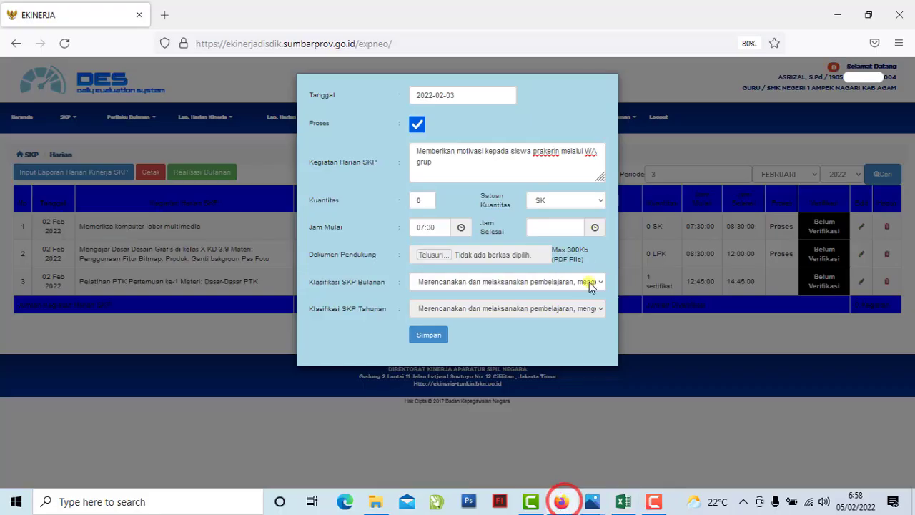
{"action": "left_click", "coordinate": [556, 225]}
{"action": "left_click", "coordinate": [565, 315]}
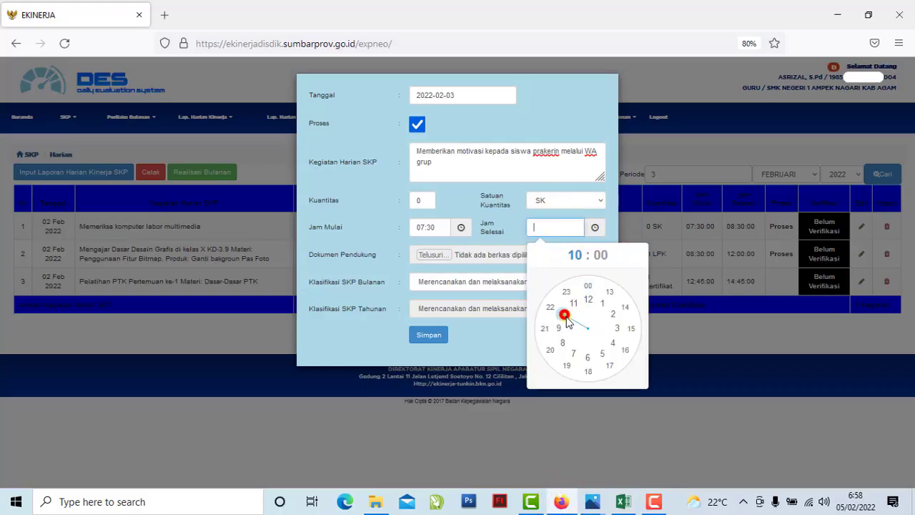
{"action": "left_click", "coordinate": [548, 350]}
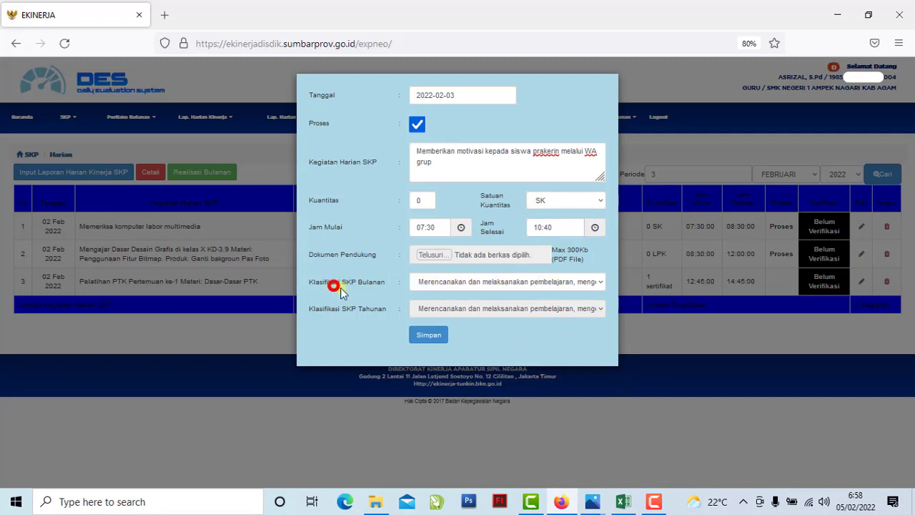
- Classify the entry under the monthly SKP "Membimbing siswa dalam praktik kerja nyata / praktik industri / ekstrakurikuler dan yang sejenisnya" and save it
{"action": "left_click", "coordinate": [453, 282]}
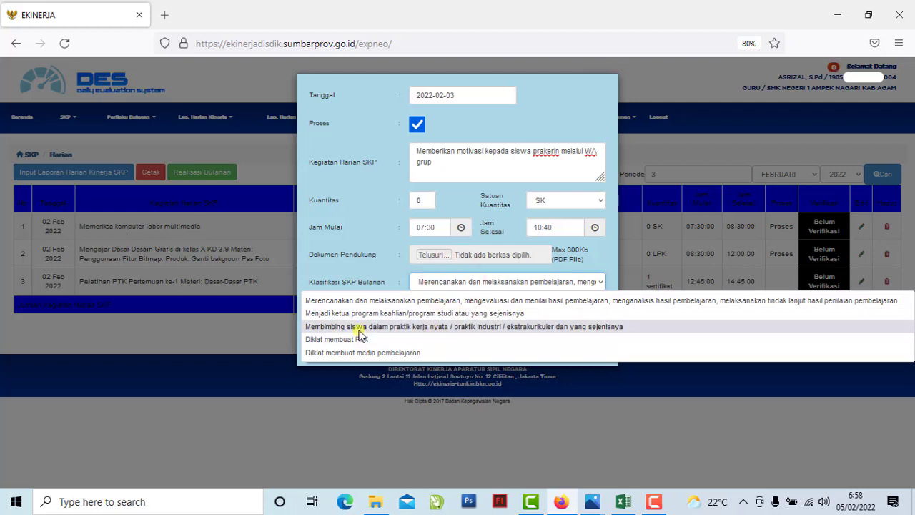
{"action": "left_click", "coordinate": [479, 327]}
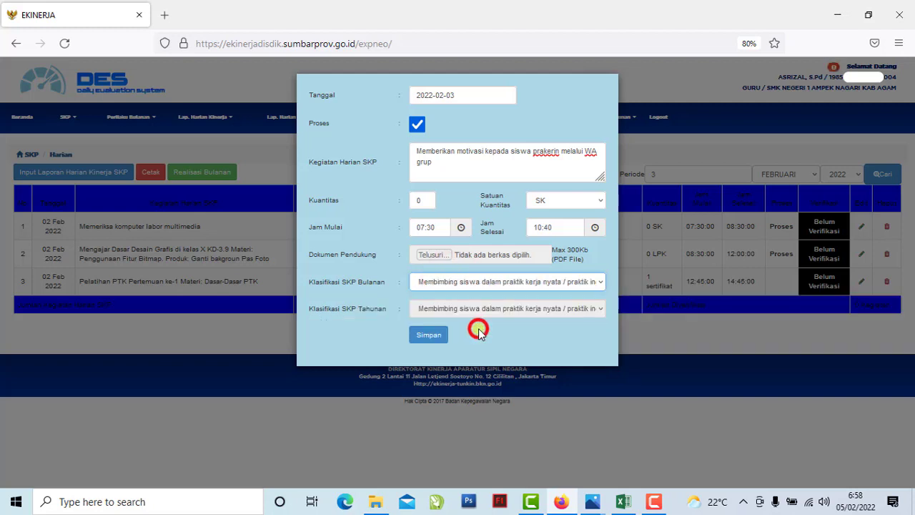
{"action": "left_click", "coordinate": [428, 337]}
{"action": "left_click", "coordinate": [521, 295]}
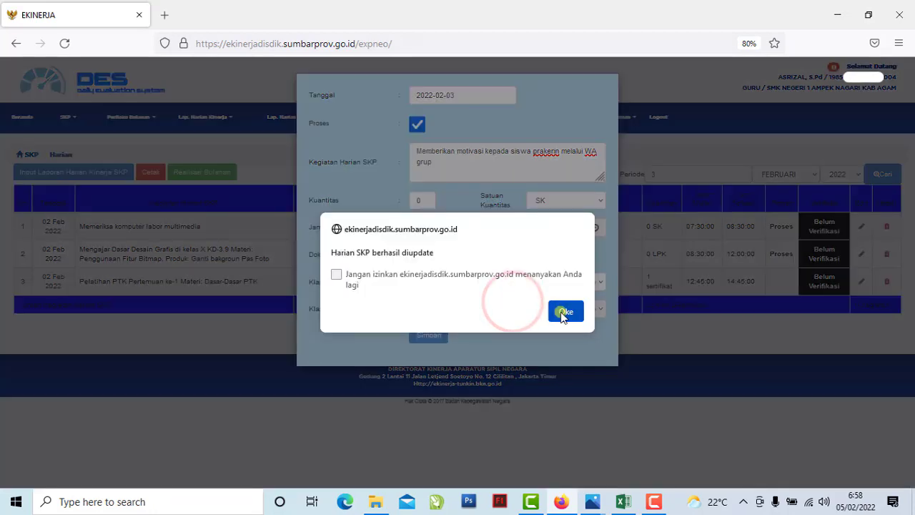
{"action": "left_click", "coordinate": [564, 312]}
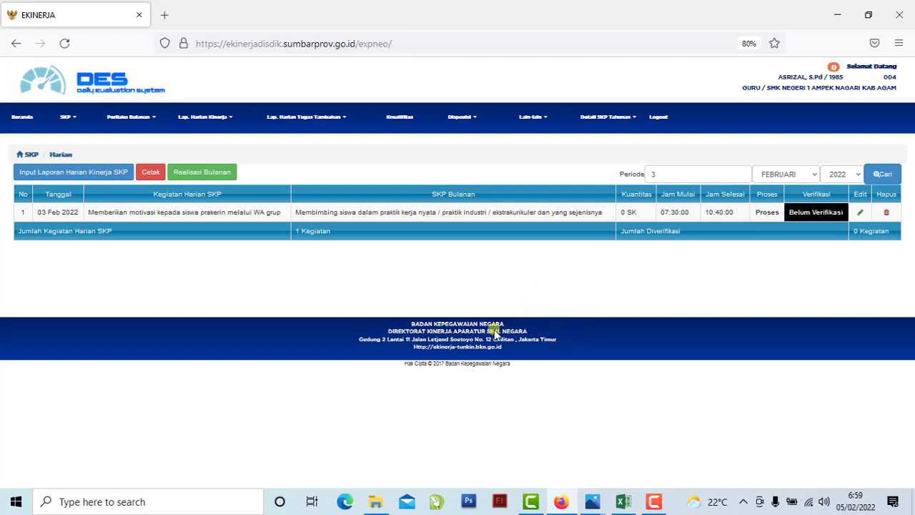
{"action": "left_click", "coordinate": [569, 180]}
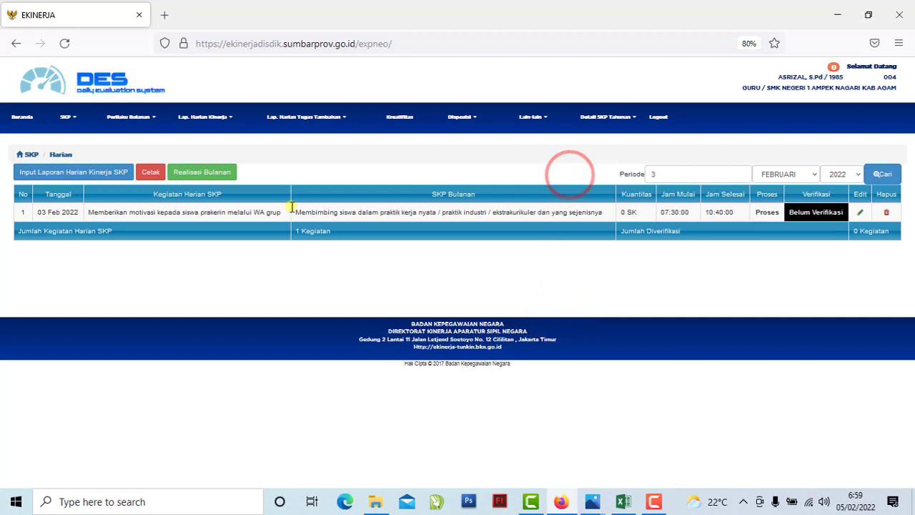
{"action": "left_click", "coordinate": [45, 213]}
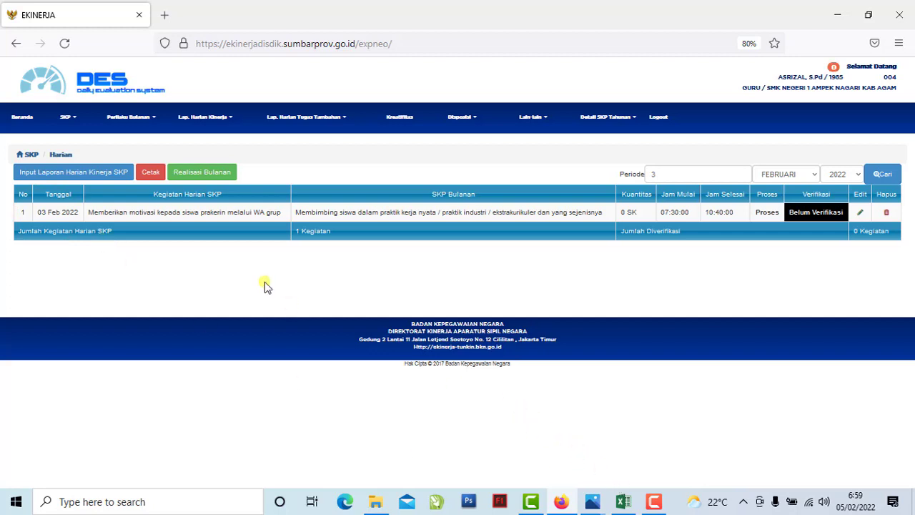
- Start another daily SKP report entry and set its Tanggal to 2022-02-03
{"action": "left_click", "coordinate": [96, 178]}
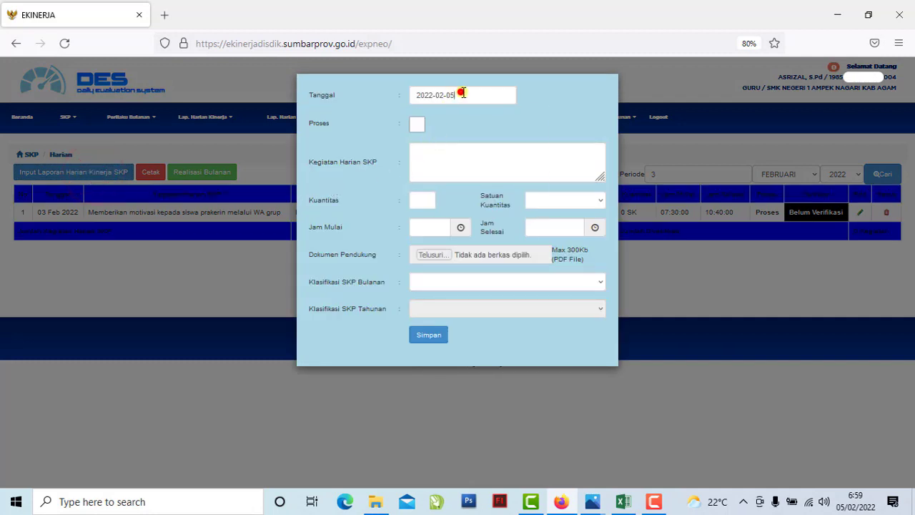
{"action": "left_click", "coordinate": [463, 93]}
{"action": "left_click", "coordinate": [500, 148]}
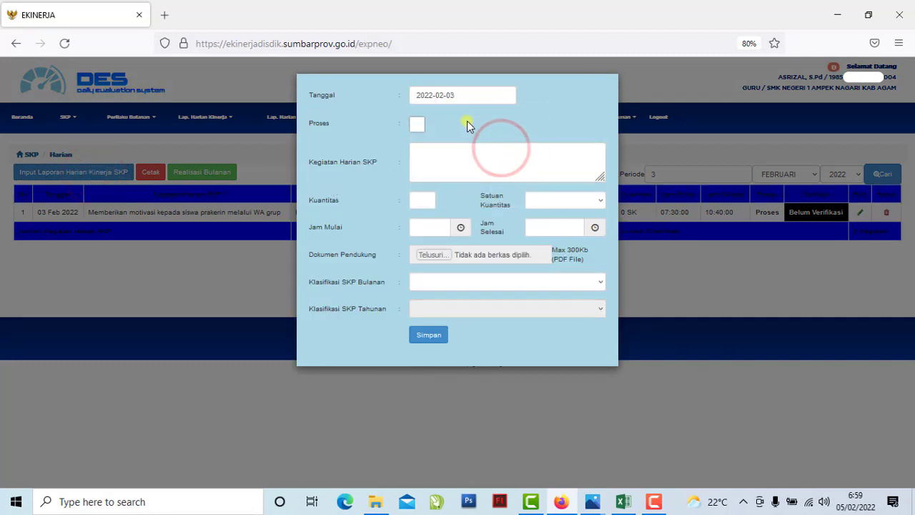
{"action": "left_click", "coordinate": [466, 121]}
- Switch to the Excel journal and copy the full text of the 10.40 - 12.00 activity for 3 February from cell E21
{"action": "left_click", "coordinate": [622, 504]}
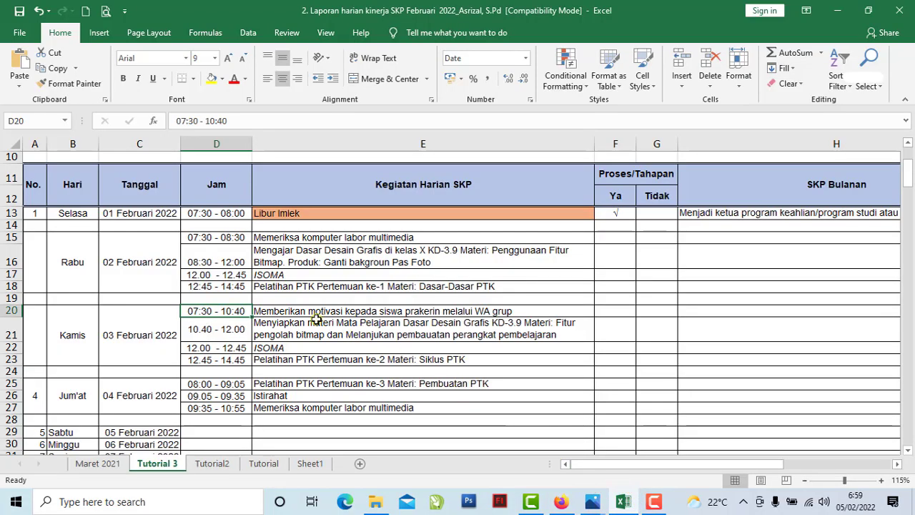
{"action": "left_click", "coordinate": [288, 333]}
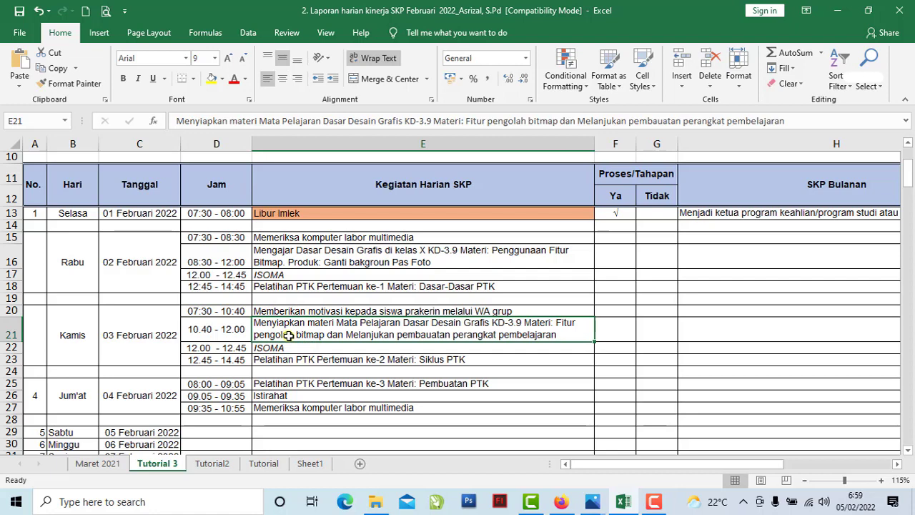
{"action": "double_click", "coordinate": [291, 335]}
{"action": "left_click_drag", "start_coordinate": [564, 334], "coordinate": [254, 323]}
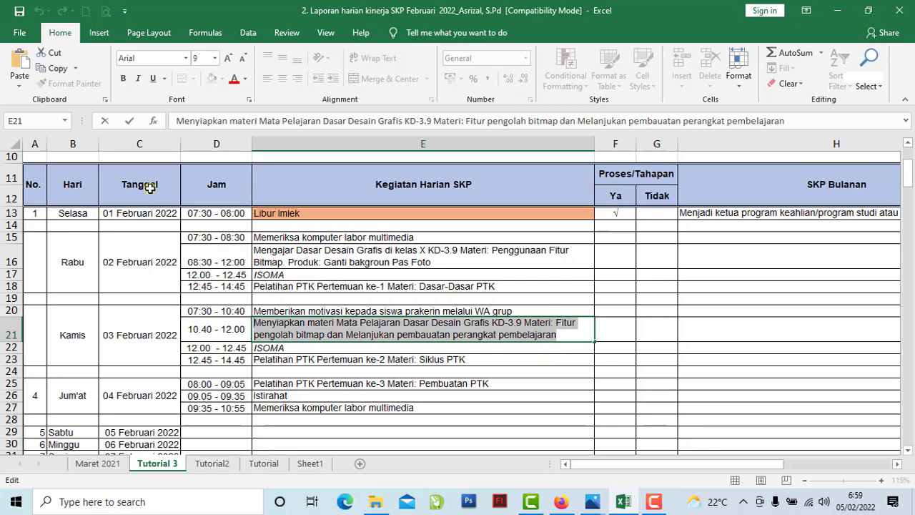
{"action": "left_click", "coordinate": [54, 68]}
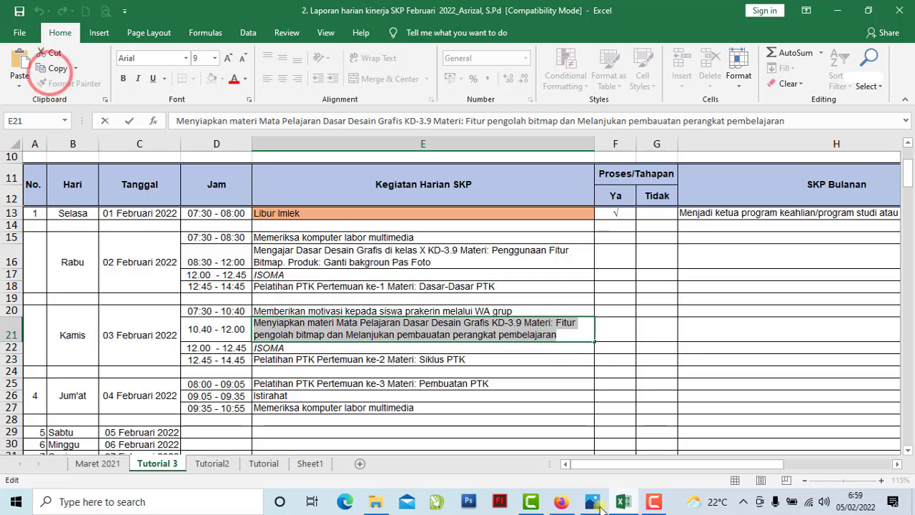
- Switch to the EKINERJA form, paste the copied activity text into Kegiatan Harian SKP and mark the entry as Proses
{"action": "left_click", "coordinate": [561, 501]}
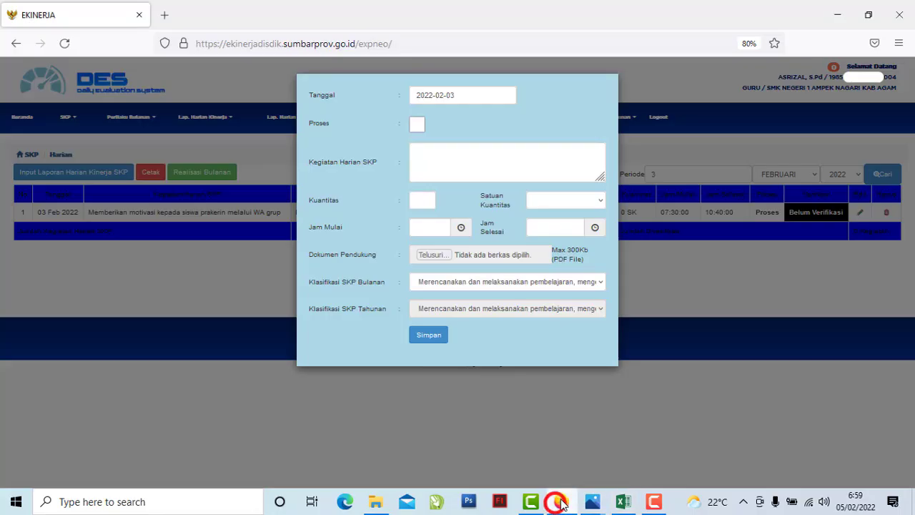
{"action": "right_click", "coordinate": [467, 165]}
{"action": "left_click", "coordinate": [505, 260]}
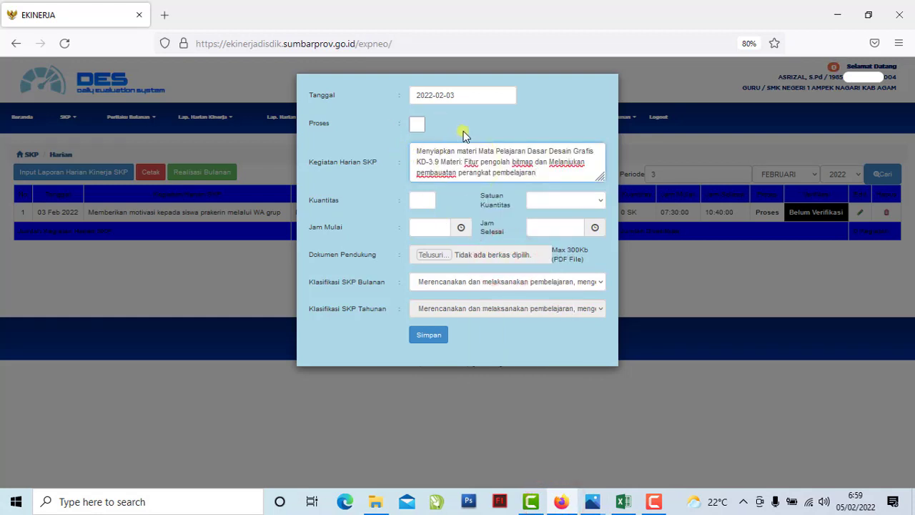
{"action": "left_click", "coordinate": [418, 127]}
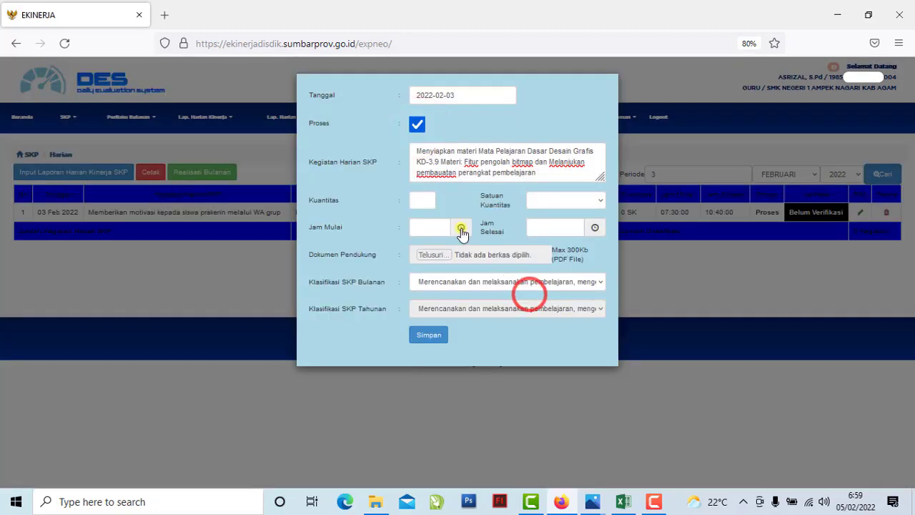
- Set the entry's Kuantitas to 0 and its Satuan Kuantitas to LPK
{"action": "left_click", "coordinate": [426, 200]}
{"action": "type", "text": "0"}
{"action": "left_click", "coordinate": [429, 217]}
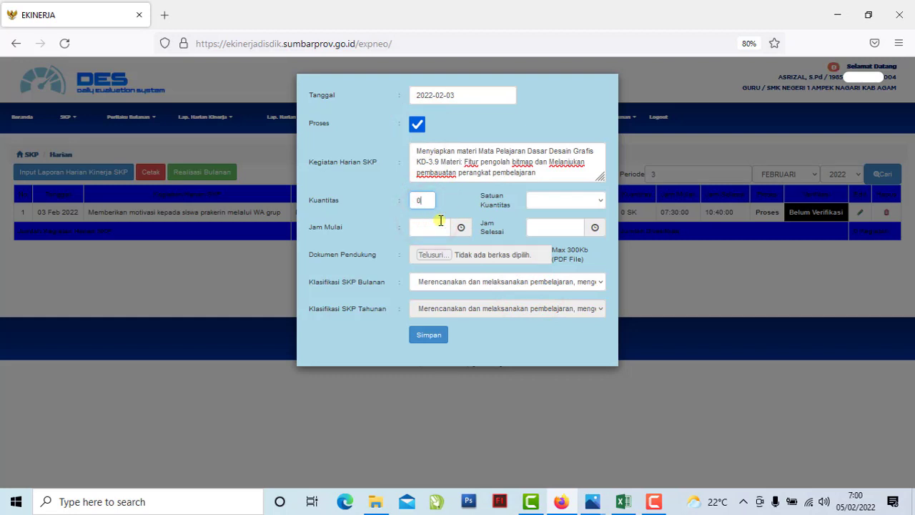
{"action": "left_click", "coordinate": [551, 201]}
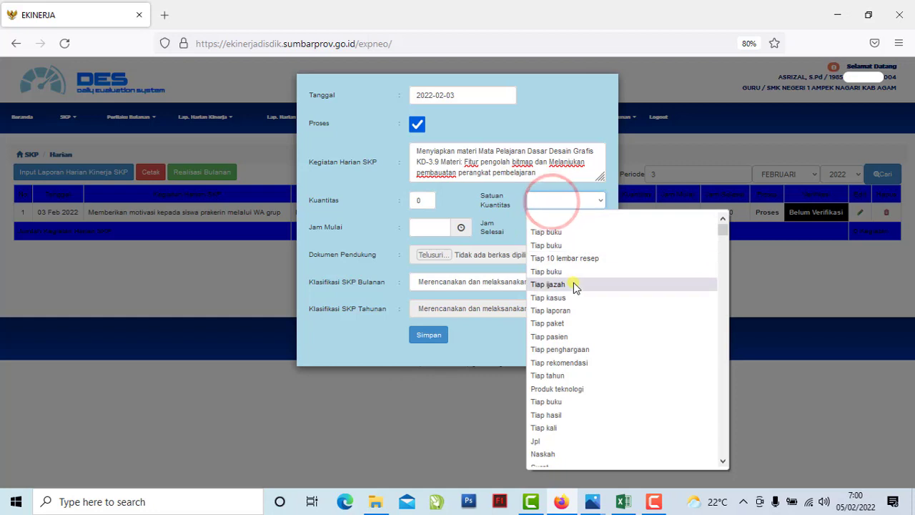
{"action": "scroll", "coordinate": [575, 283], "scroll_direction": "down", "scroll_amount": 10}
{"action": "key", "text": "l"}
{"action": "scroll", "coordinate": [576, 319], "scroll_direction": "down", "scroll_amount": 10}
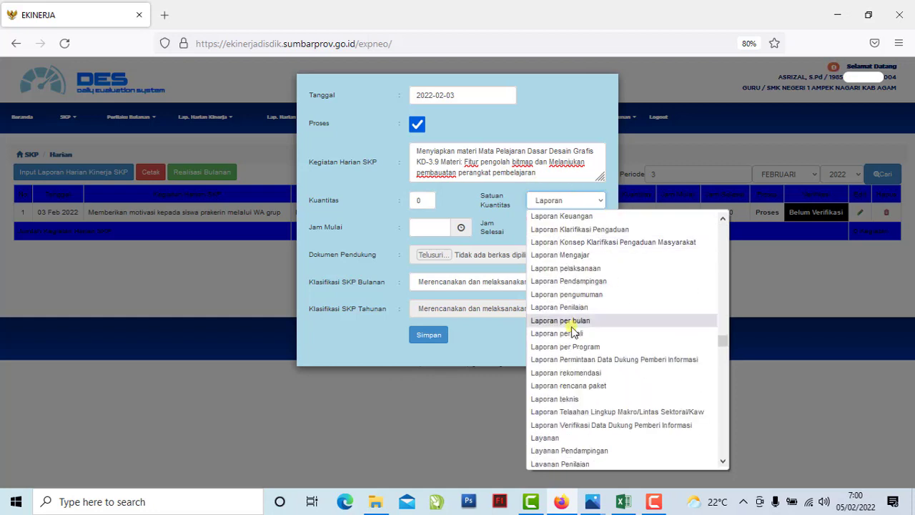
{"action": "key", "text": "Down"}
{"action": "key", "text": "Down"}
{"action": "scroll", "coordinate": [574, 326], "scroll_direction": "down", "scroll_amount": 5}
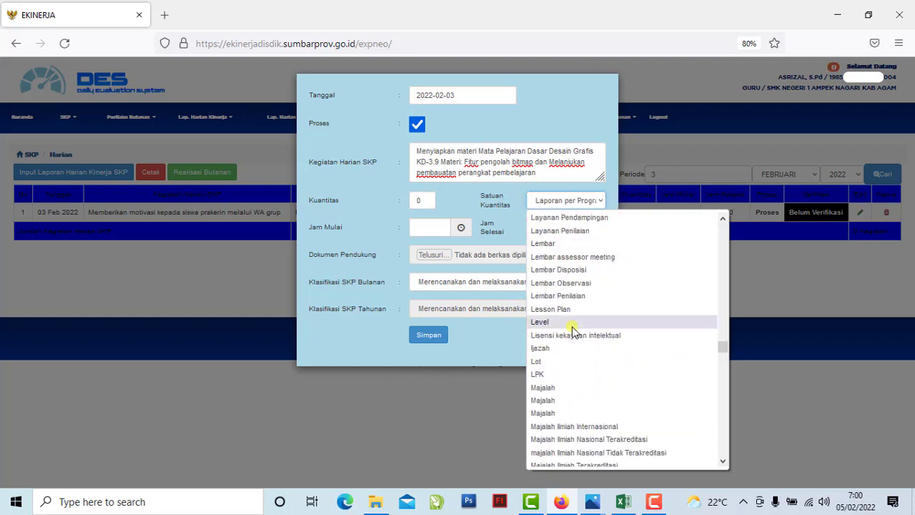
{"action": "left_click", "coordinate": [546, 373]}
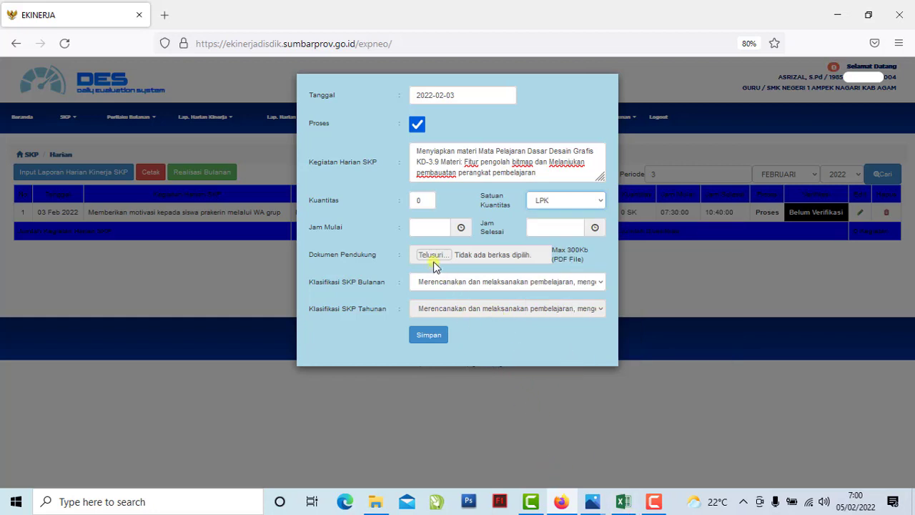
- Set Jam Mulai to 10:40 and Jam Selesai to 12:00 for the entry
{"action": "left_click", "coordinate": [419, 227]}
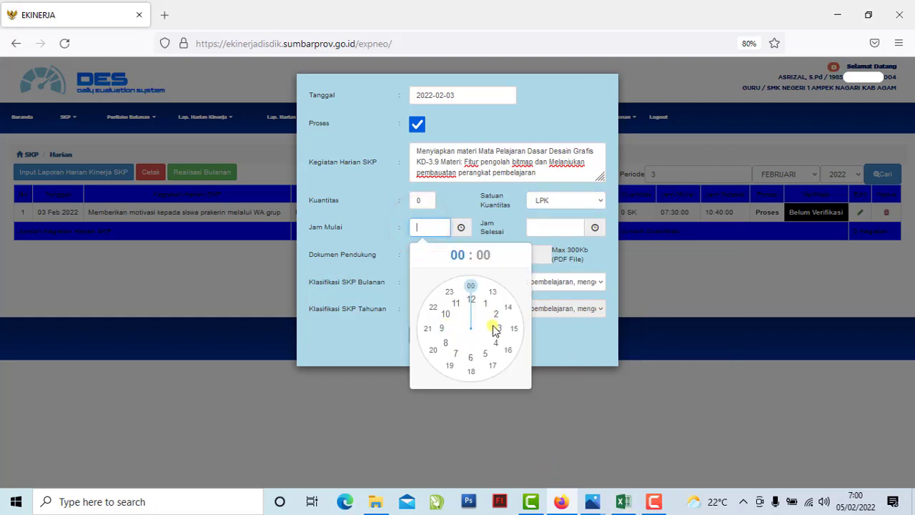
{"action": "left_click", "coordinate": [446, 313]}
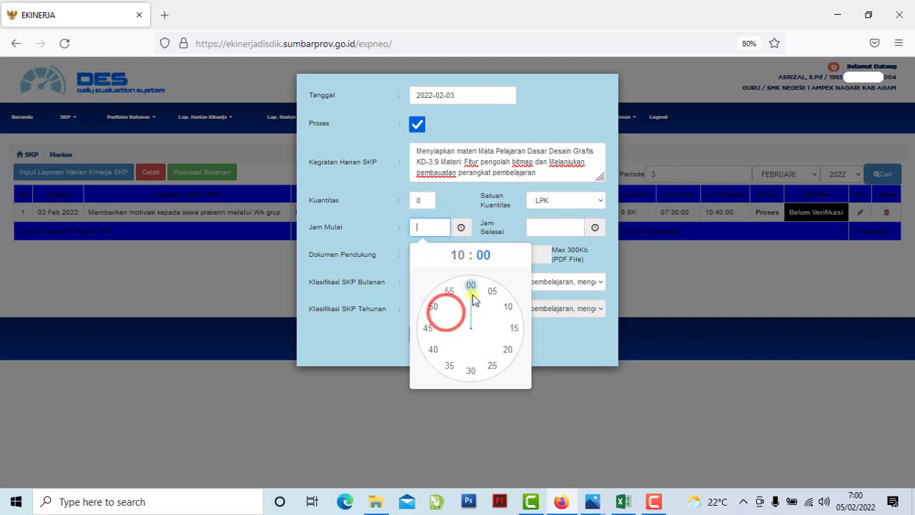
{"action": "left_click", "coordinate": [433, 349]}
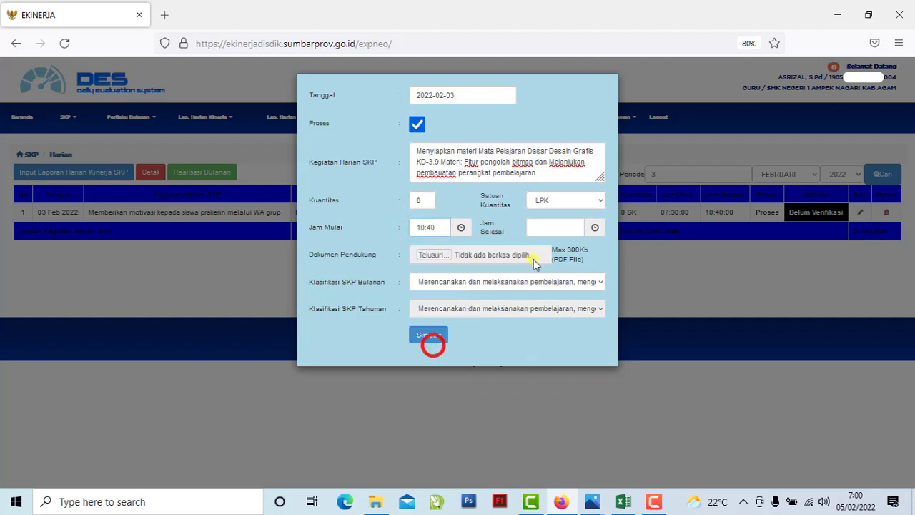
{"action": "left_click", "coordinate": [559, 229]}
{"action": "left_click", "coordinate": [587, 300]}
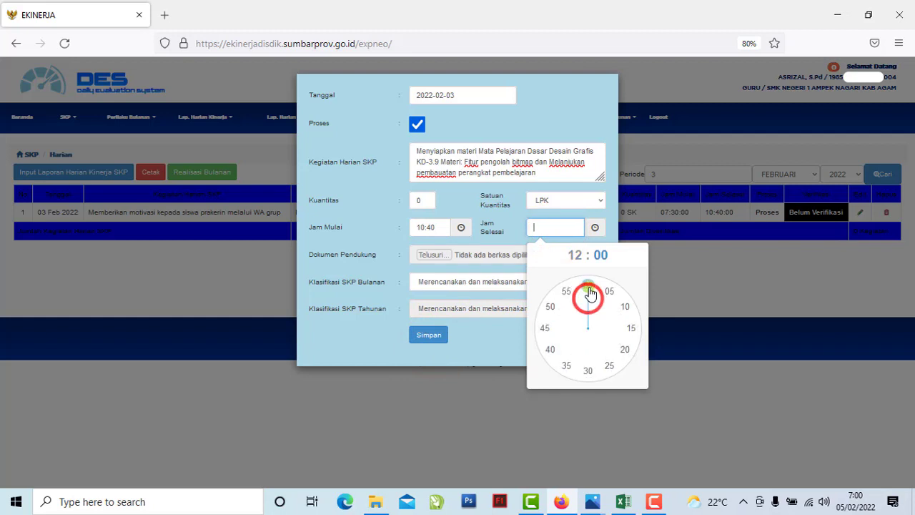
{"action": "left_click", "coordinate": [587, 288]}
- Classify the entry under the monthly SKP beginning "Merencanakan dan melaksanakan pembelajaran, mengevaluasi dan menilai hasil pembelajaran" and save it
{"action": "left_click", "coordinate": [592, 281]}
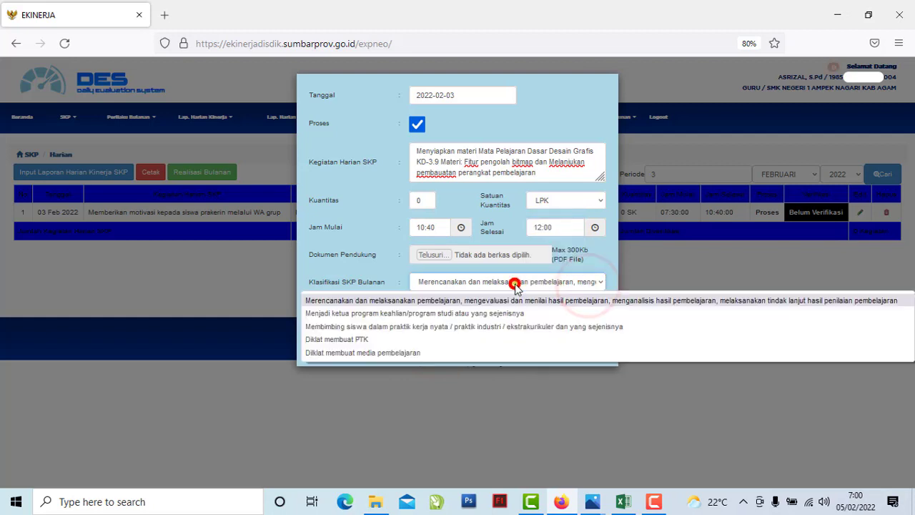
{"action": "left_click", "coordinate": [453, 300]}
{"action": "left_click", "coordinate": [422, 336]}
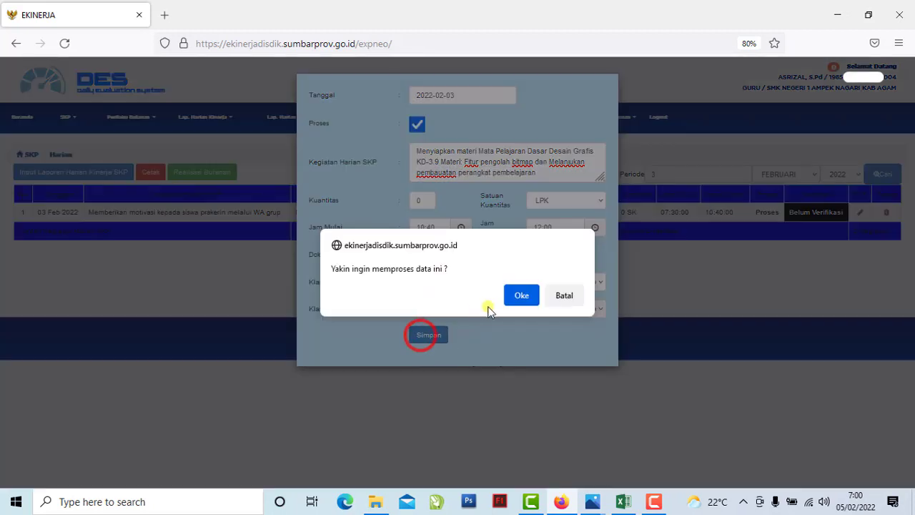
{"action": "left_click", "coordinate": [521, 295]}
{"action": "left_click", "coordinate": [561, 310]}
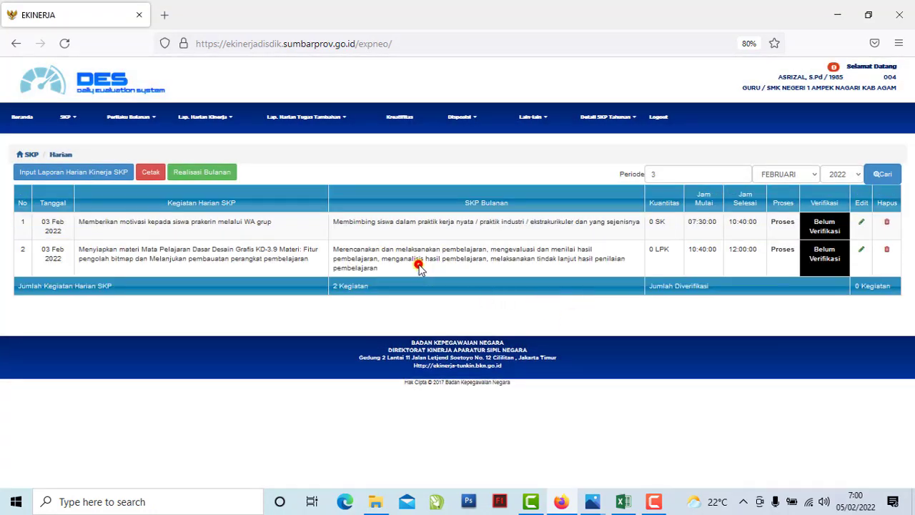
- Start a new daily SKP report entry and set its Tanggal to 2022-02-03
{"action": "left_click", "coordinate": [102, 173]}
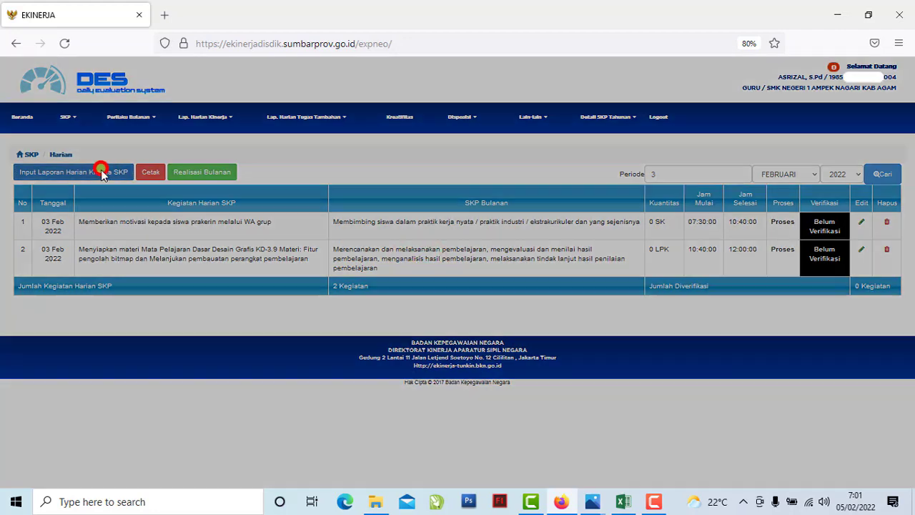
{"action": "left_click", "coordinate": [490, 99]}
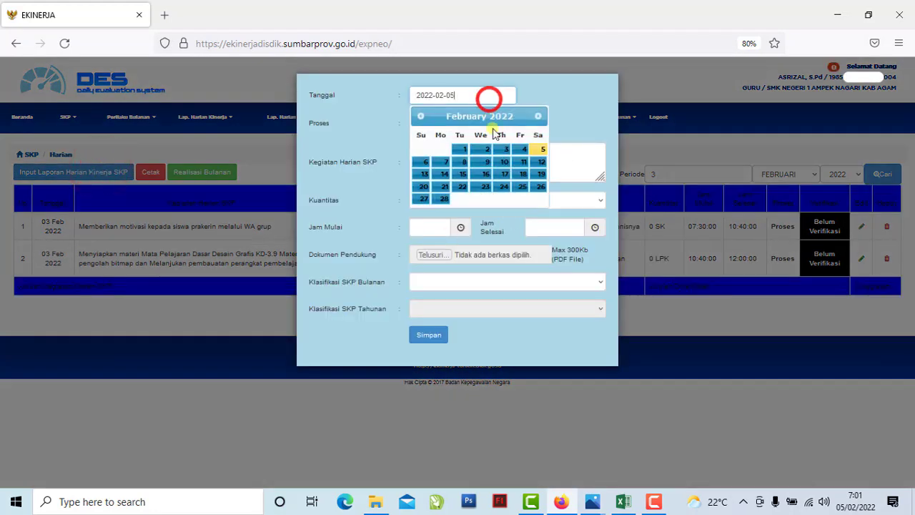
{"action": "left_click", "coordinate": [499, 155]}
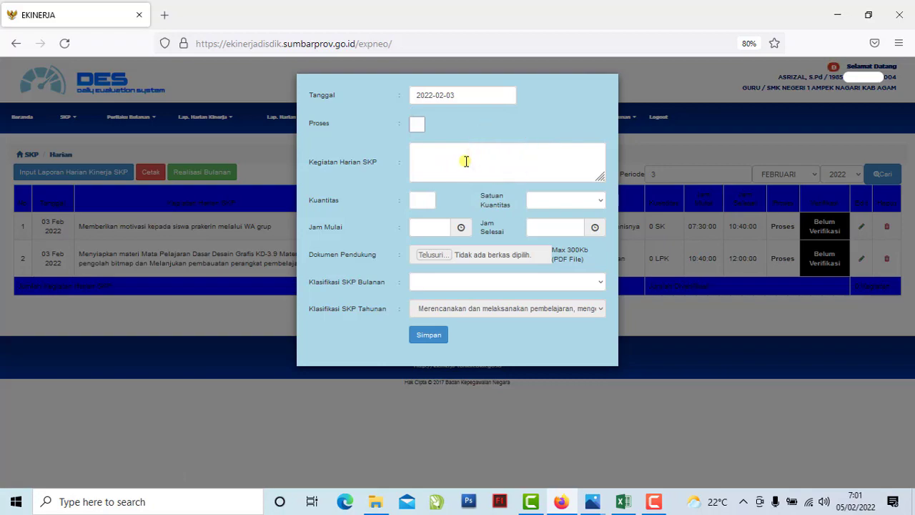
{"action": "left_click", "coordinate": [465, 161]}
- Switch to the Excel journal, pass over the ISOMA row and copy the 12.45 - 14.45 activity text for 3 February from cell E23
{"action": "left_click", "coordinate": [623, 503]}
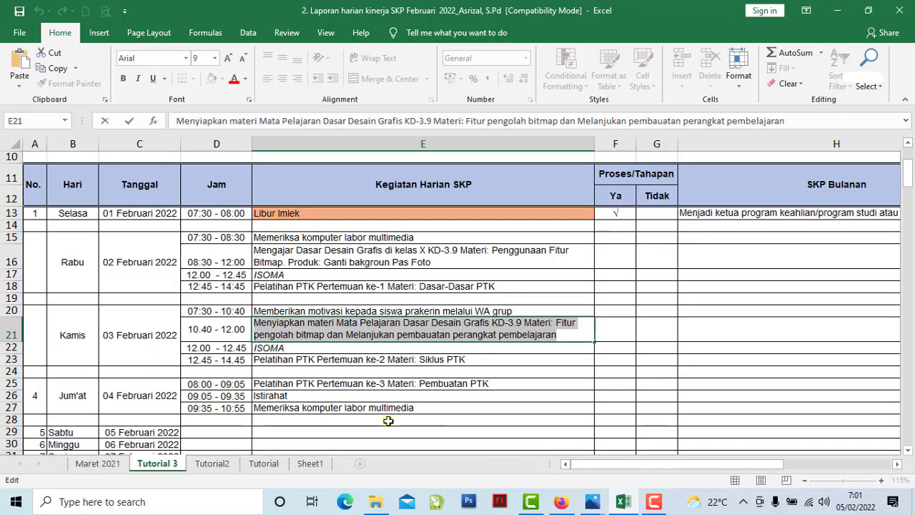
{"action": "left_click_drag", "start_coordinate": [237, 348], "coordinate": [258, 349]}
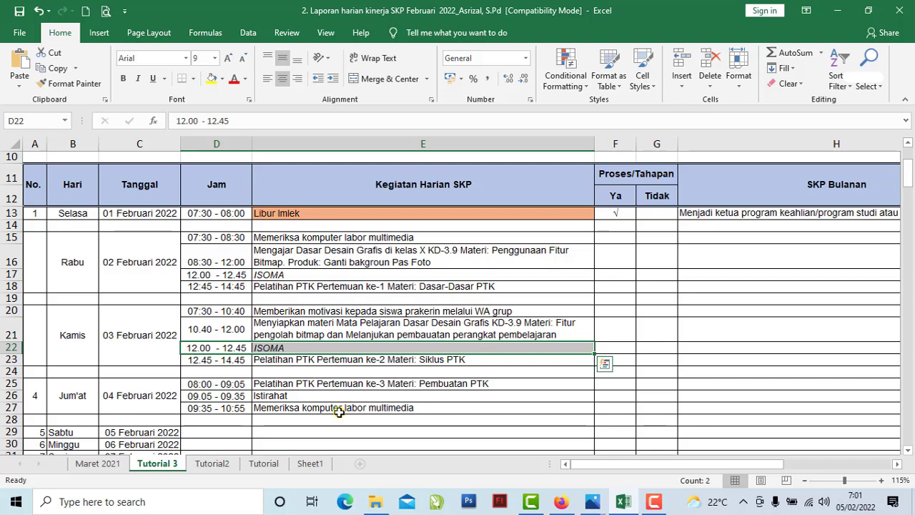
{"action": "left_click", "coordinate": [217, 346]}
{"action": "left_click", "coordinate": [262, 347]}
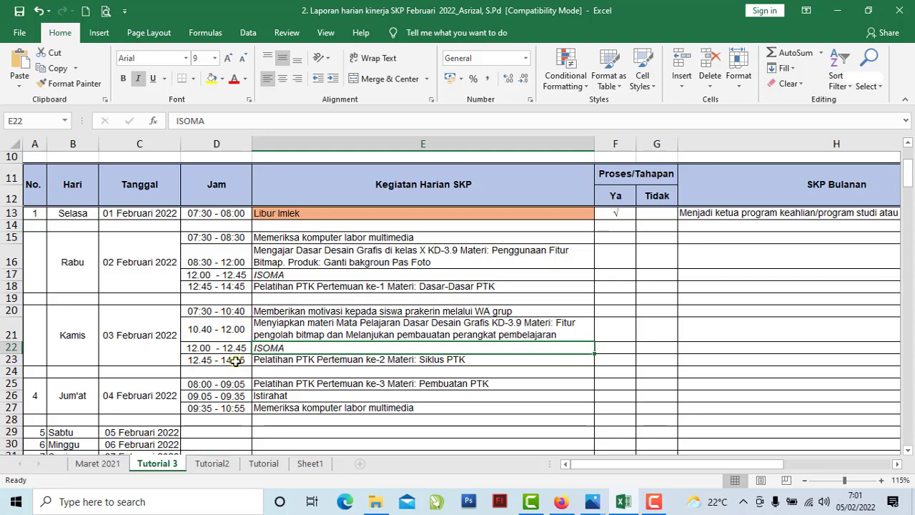
{"action": "left_click", "coordinate": [235, 361]}
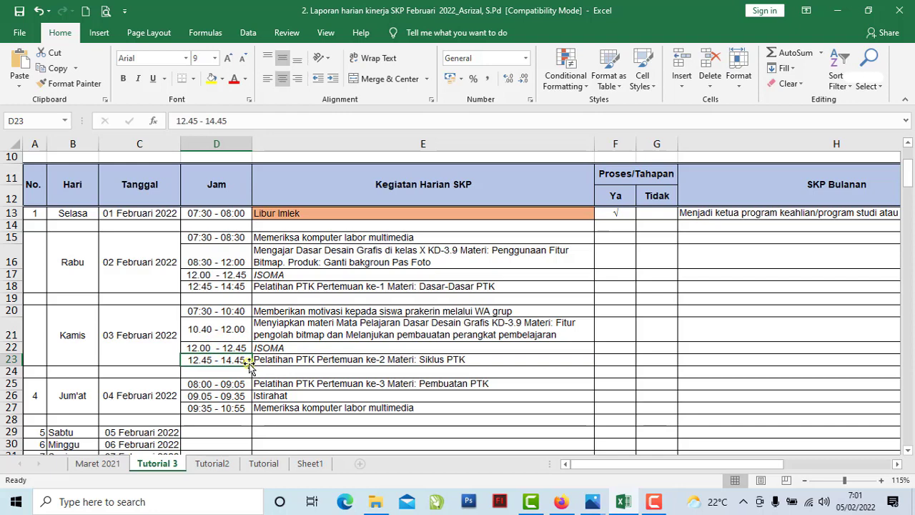
{"action": "left_click", "coordinate": [304, 359]}
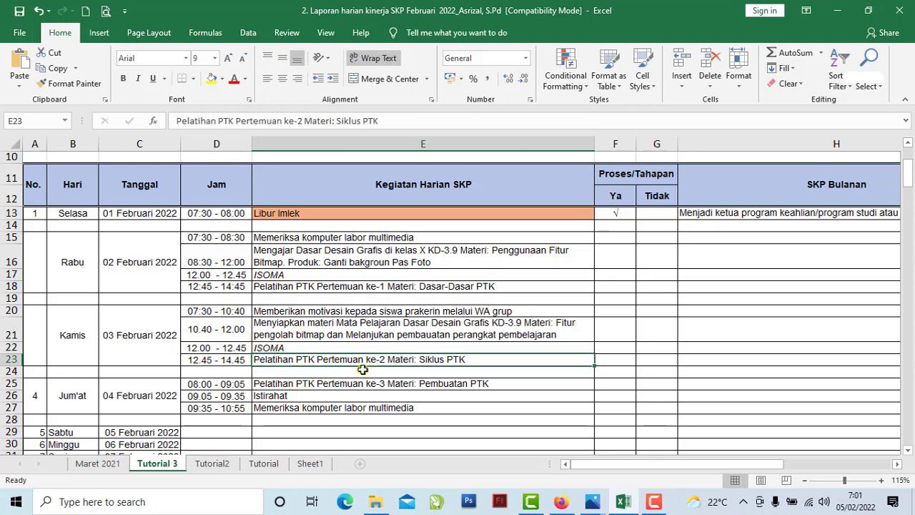
{"action": "double_click", "coordinate": [470, 360]}
{"action": "left_click_drag", "start_coordinate": [470, 359], "coordinate": [251, 363]}
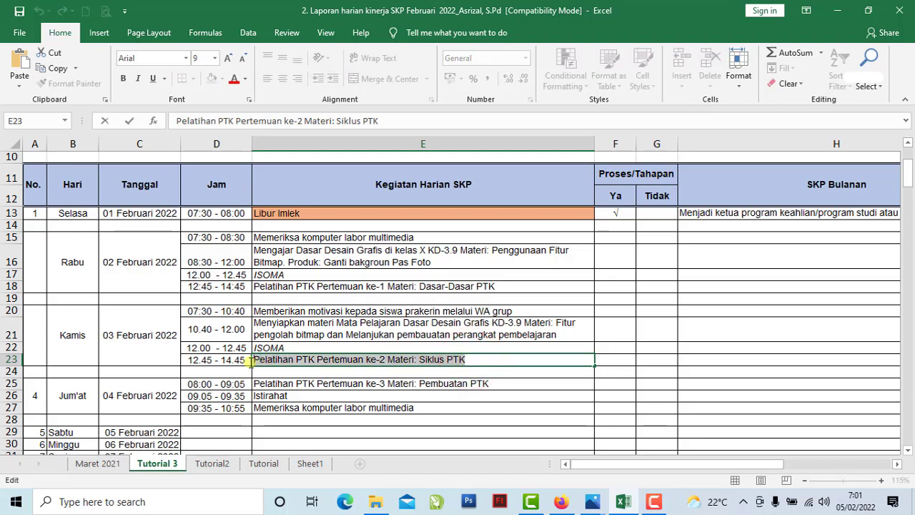
{"action": "left_click", "coordinate": [55, 68]}
- Return to the EKINERJA form and paste the copied activity text into Kegiatan Harian SKP
{"action": "left_click", "coordinate": [563, 504]}
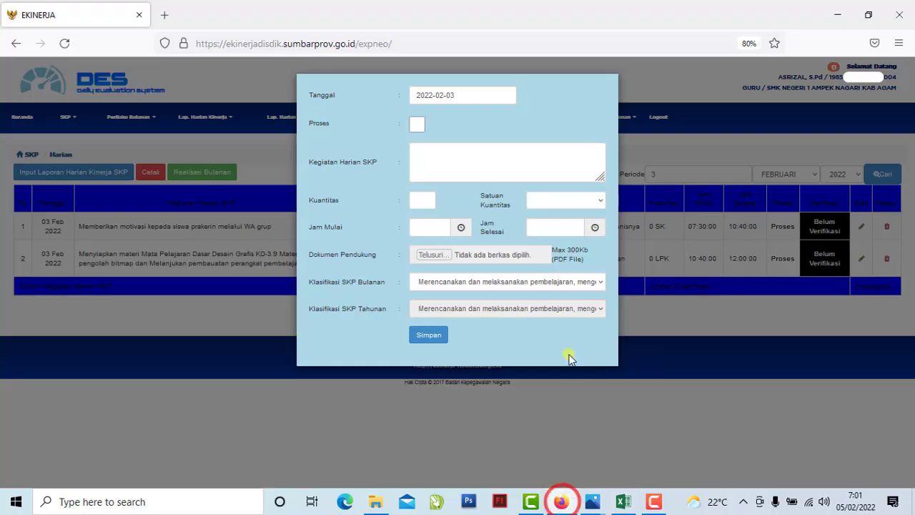
{"action": "right_click", "coordinate": [503, 160]}
{"action": "left_click", "coordinate": [540, 258]}
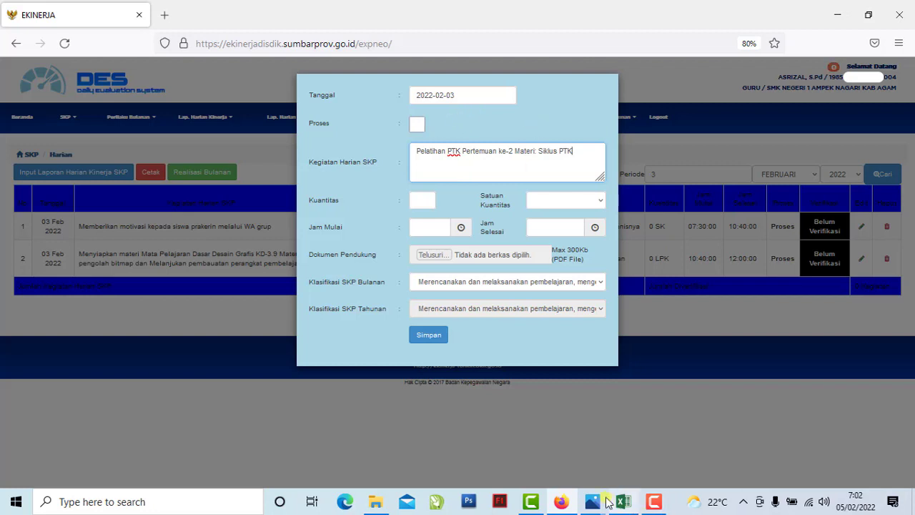
- Check the quantity unit of the training activity in the Tahunan 2022.png image in Photos, and return to the EKINERJA form
{"action": "mouse_move", "coordinate": [590, 503]}
{"action": "left_click", "coordinate": [526, 436]}
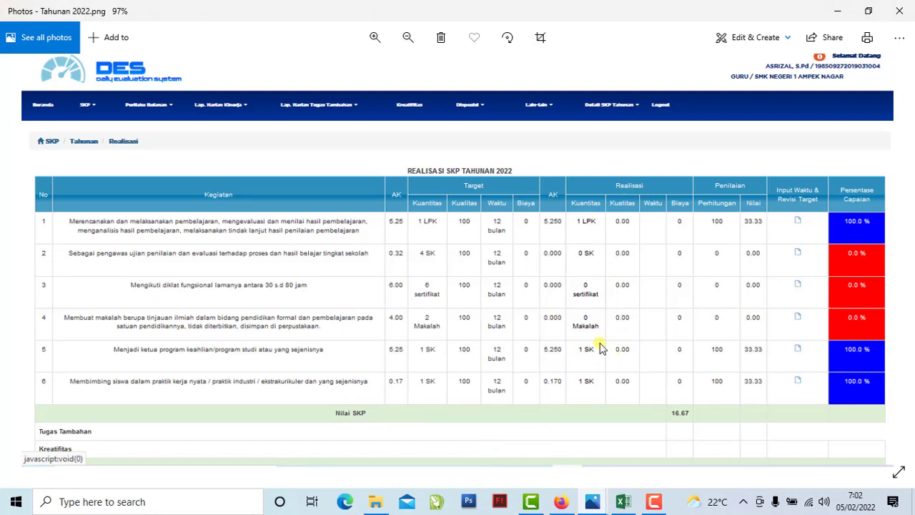
{"action": "left_click", "coordinate": [585, 296]}
{"action": "left_click", "coordinate": [593, 507]}
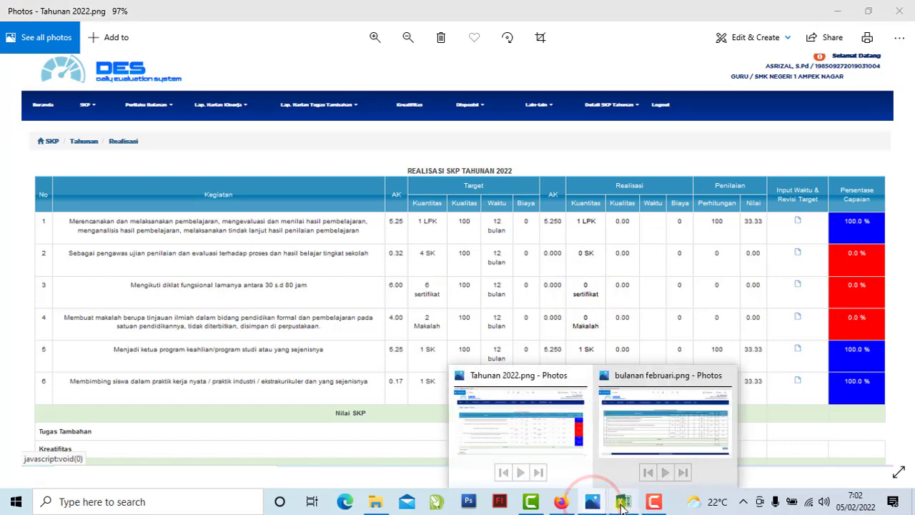
{"action": "left_click", "coordinate": [561, 502]}
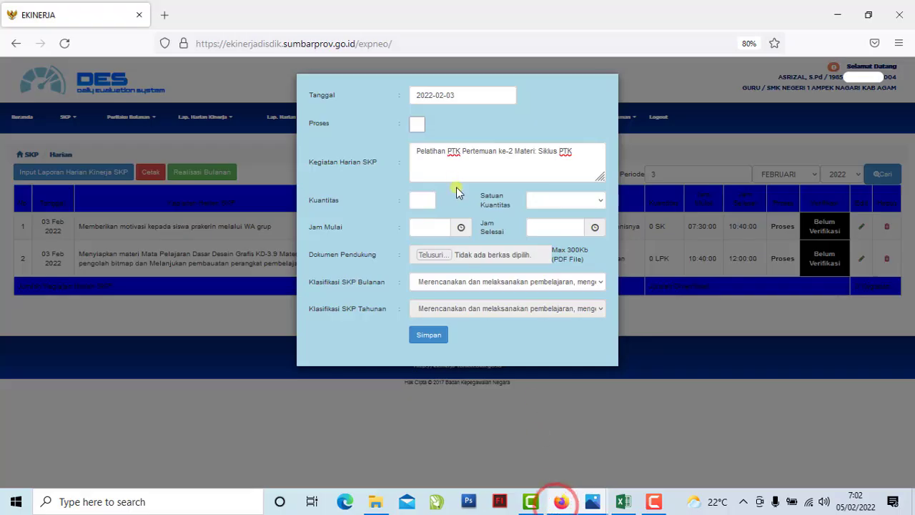
- Mark the PTK training entry as Proses and set its Kuantitas to 0
{"action": "left_click", "coordinate": [435, 127]}
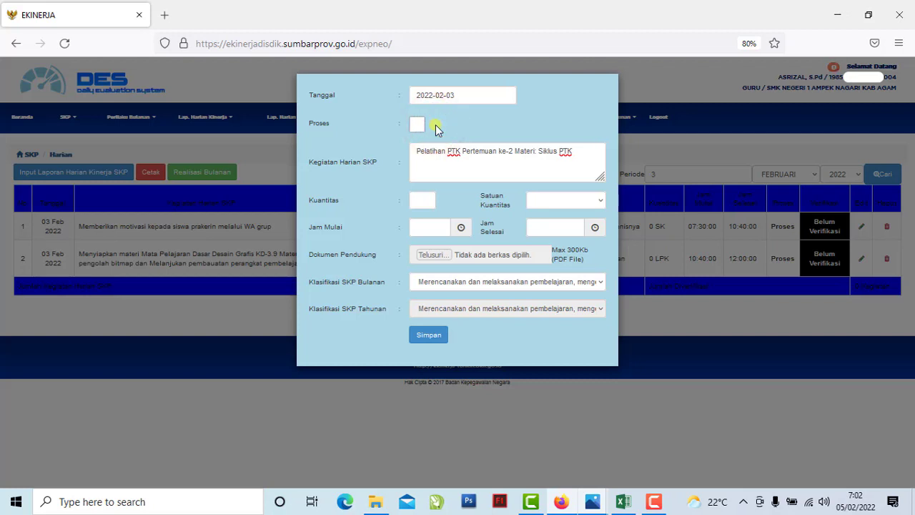
{"action": "left_click", "coordinate": [418, 125]}
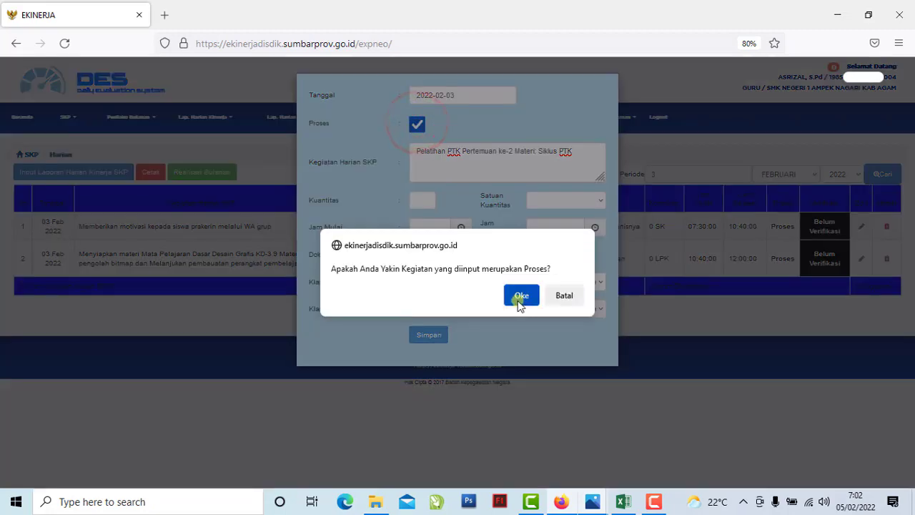
{"action": "left_click", "coordinate": [518, 298]}
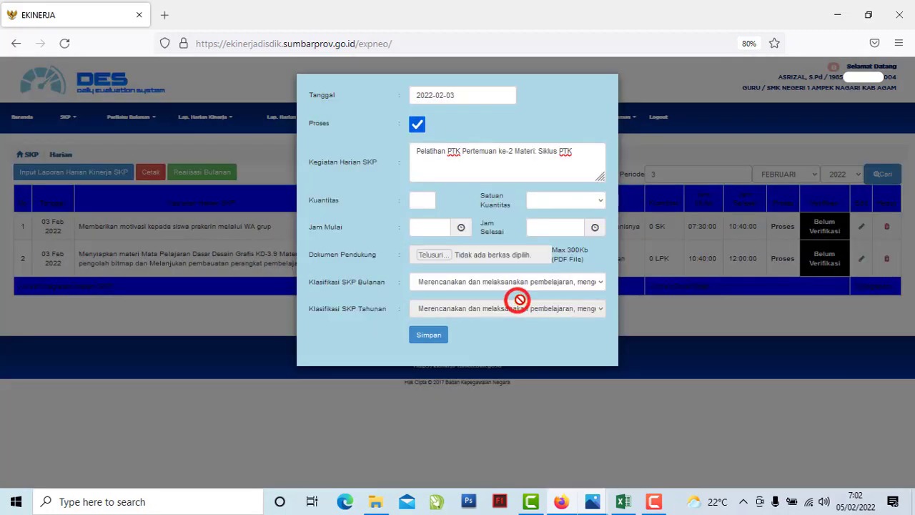
{"action": "left_click", "coordinate": [426, 198]}
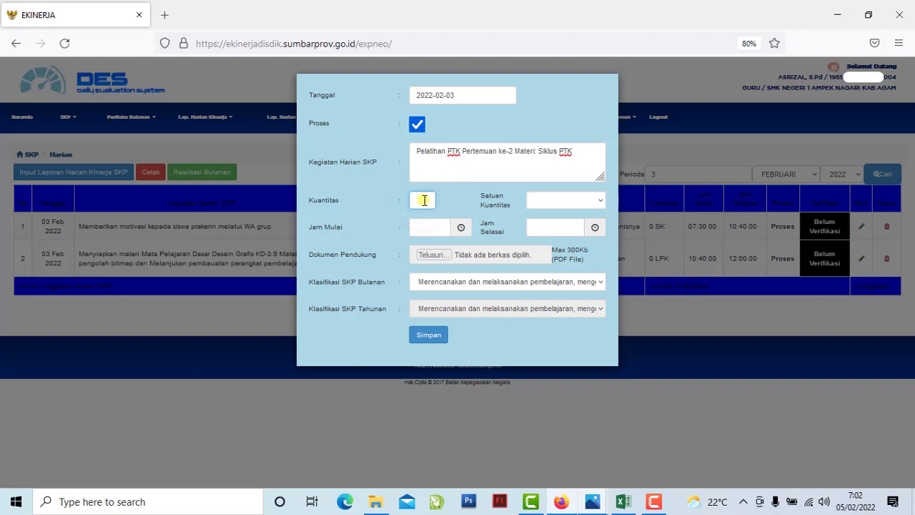
{"action": "type", "text": "0"}
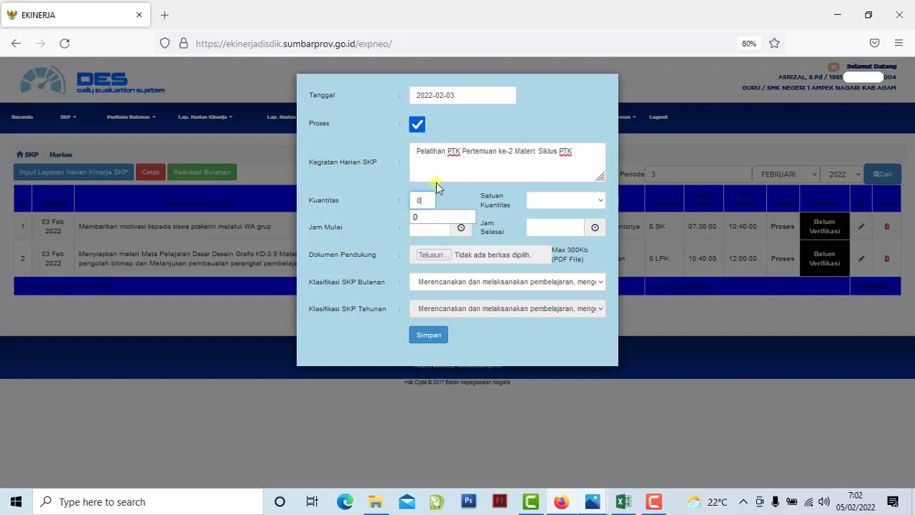
{"action": "left_click", "coordinate": [416, 216]}
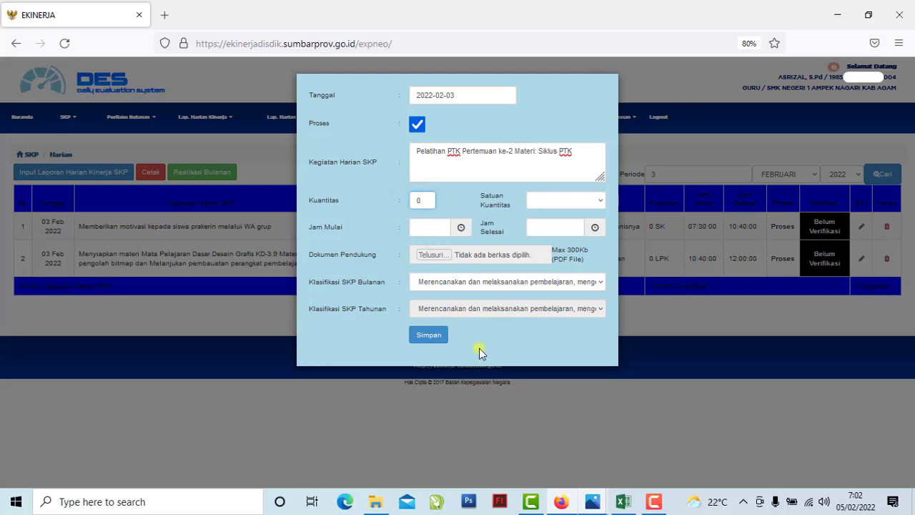
- Look up the Realisasi Kuantitas of the functional training activity in Tahunan 2022.png in Photos, and return to the EKINERJA form
{"action": "left_click", "coordinate": [592, 501]}
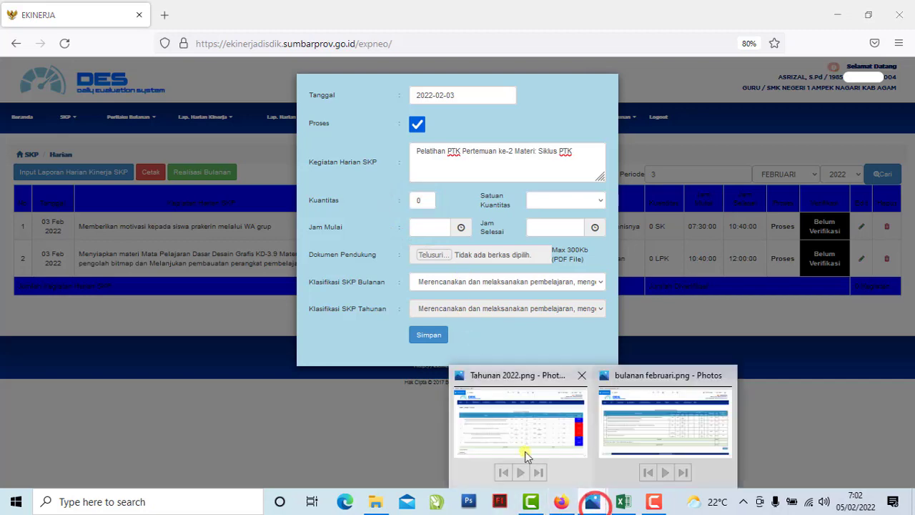
{"action": "left_click", "coordinate": [526, 455]}
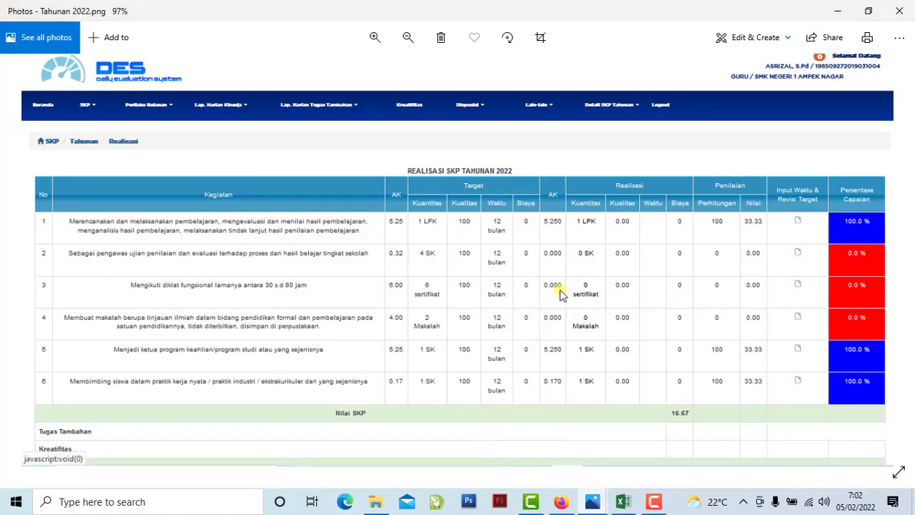
{"action": "left_click", "coordinate": [587, 189]}
{"action": "left_click", "coordinate": [586, 293]}
{"action": "left_click", "coordinate": [561, 501]}
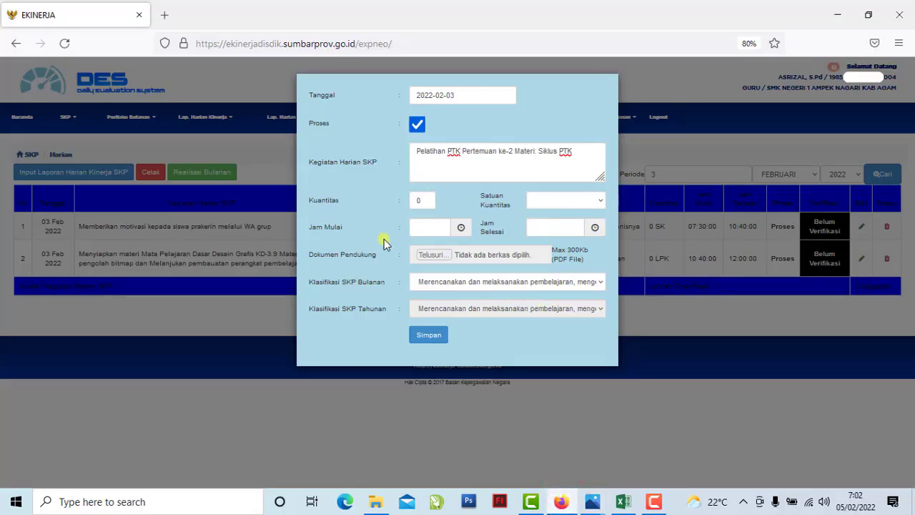
- Set the Satuan Kuantitas of the PTK training entry to sertifikat
{"action": "left_click", "coordinate": [428, 201]}
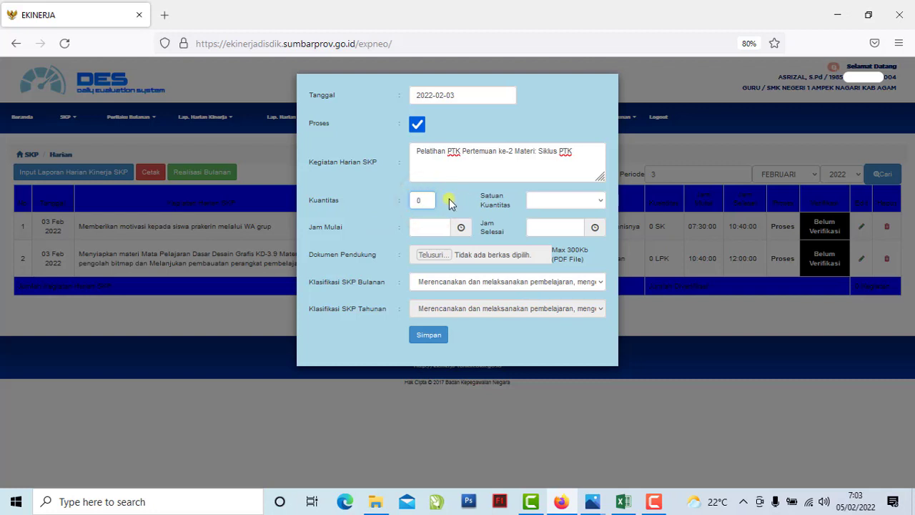
{"action": "left_click", "coordinate": [540, 201]}
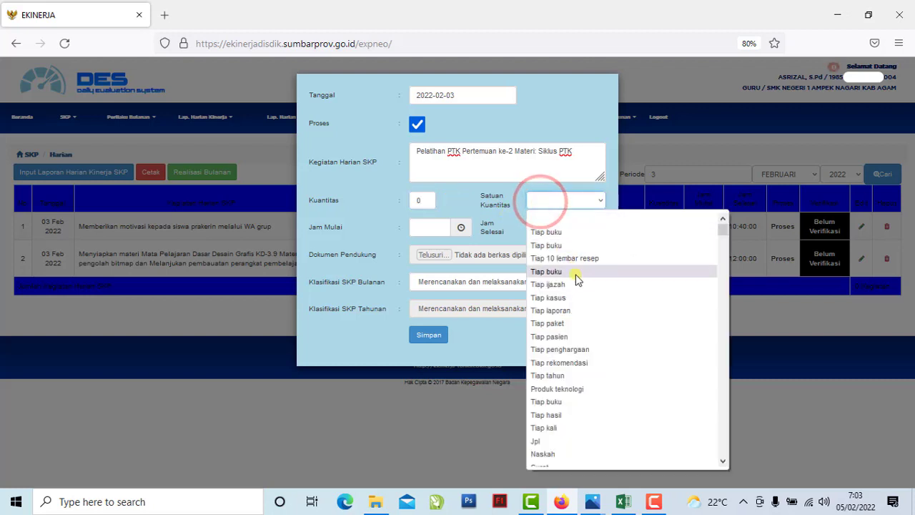
{"action": "scroll", "coordinate": [575, 371], "scroll_direction": "down", "scroll_amount": 10}
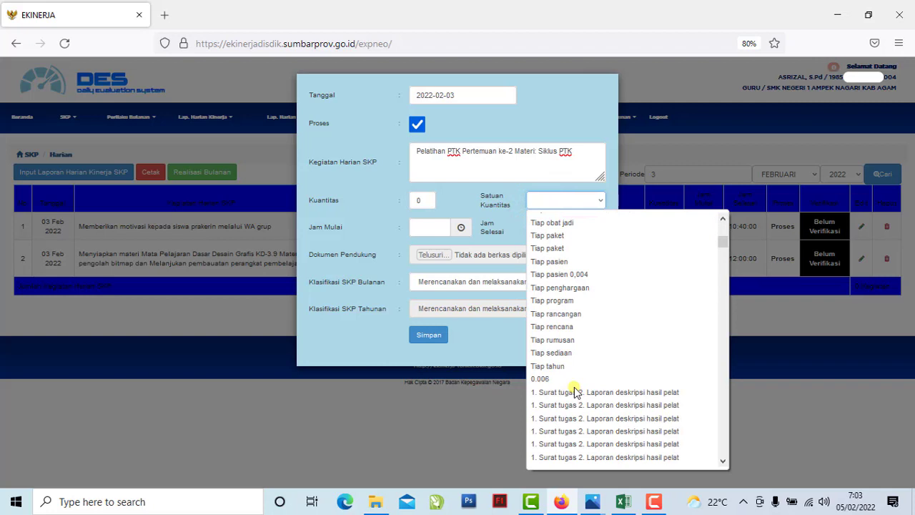
{"action": "type", "text": "sampel/"}
{"action": "scroll", "coordinate": [576, 392], "scroll_direction": "down", "scroll_amount": 5}
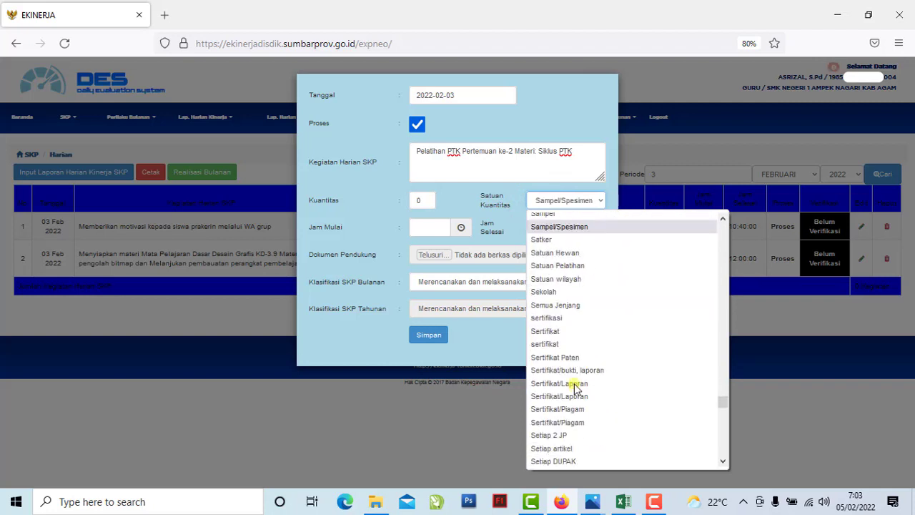
{"action": "left_click", "coordinate": [547, 343]}
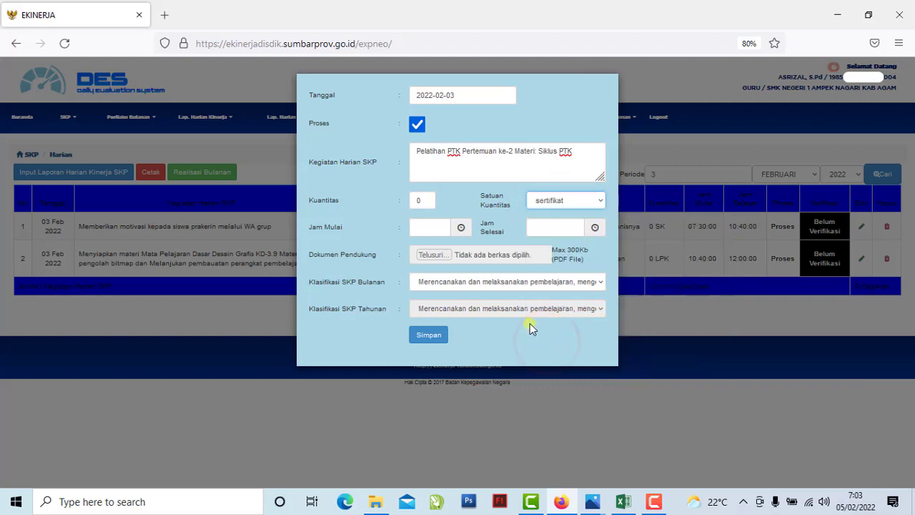
- Check the training hours in the Excel journal, and in the EKINERJA form set Jam Mulai to 12:45 and Jam Selesai to 14:55
{"action": "left_click", "coordinate": [621, 504]}
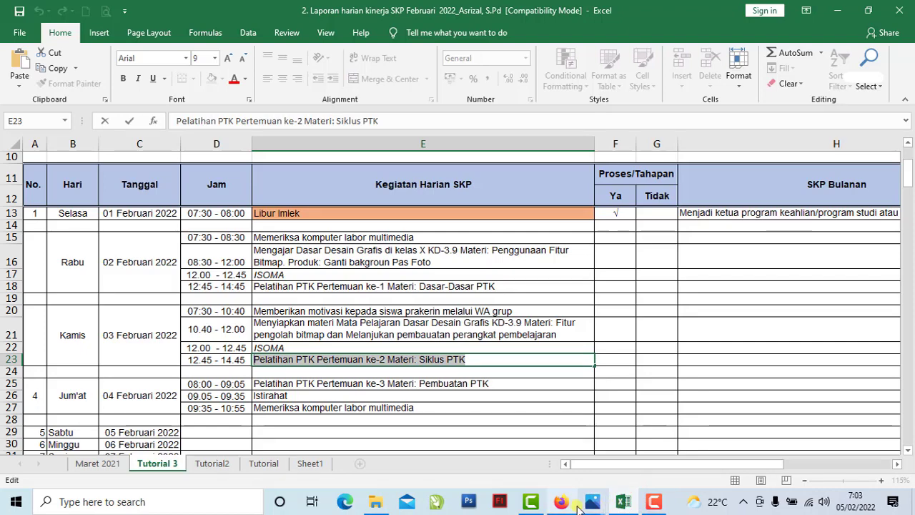
{"action": "left_click", "coordinate": [560, 505]}
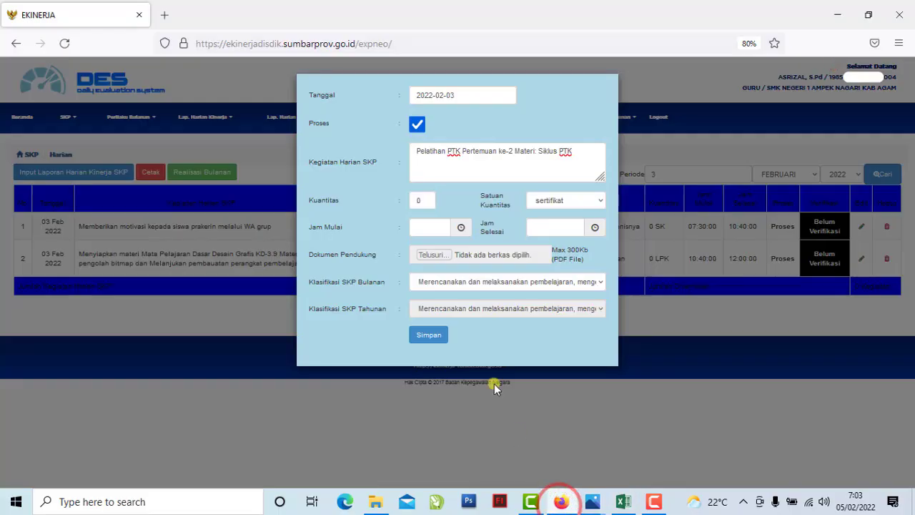
{"action": "left_click", "coordinate": [438, 229]}
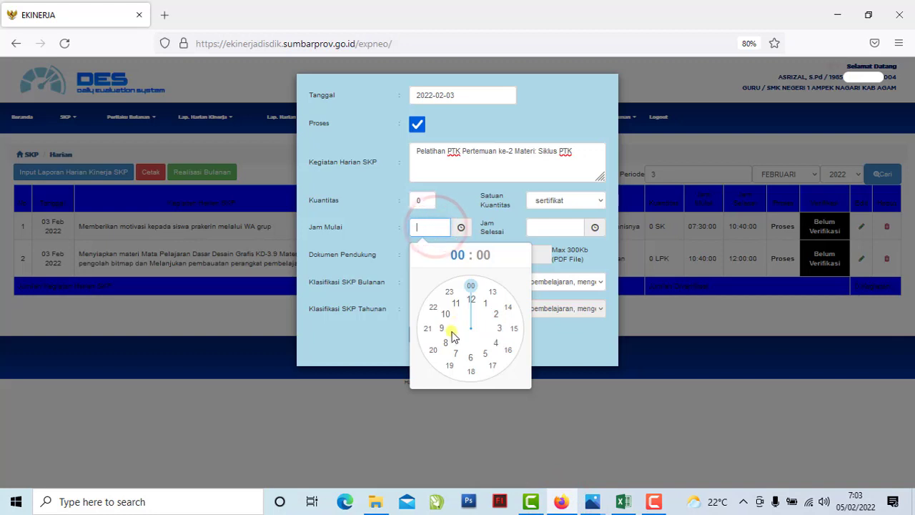
{"action": "left_click", "coordinate": [471, 300]}
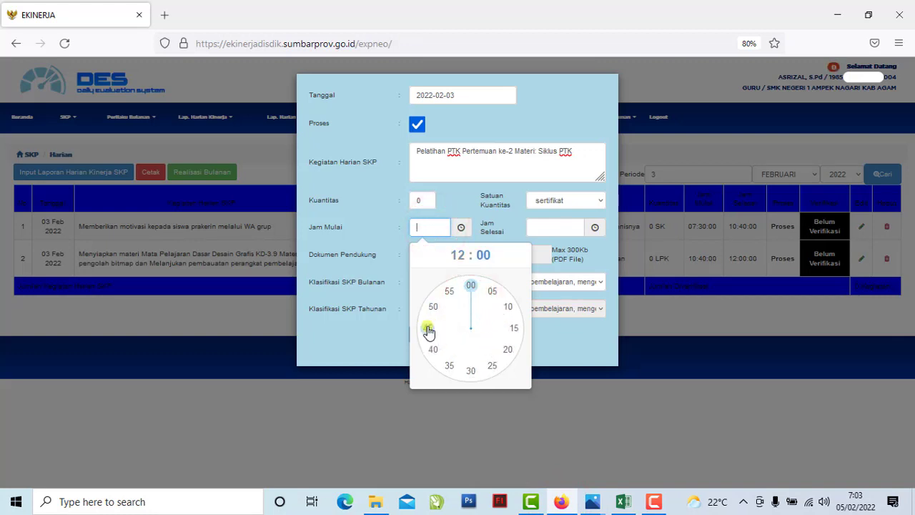
{"action": "left_click", "coordinate": [427, 326]}
{"action": "left_click", "coordinate": [551, 227]}
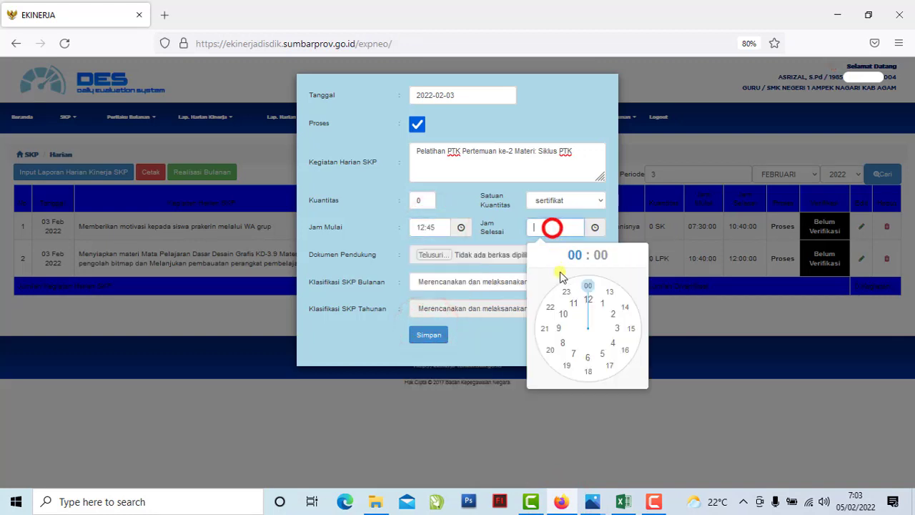
{"action": "left_click", "coordinate": [624, 307]}
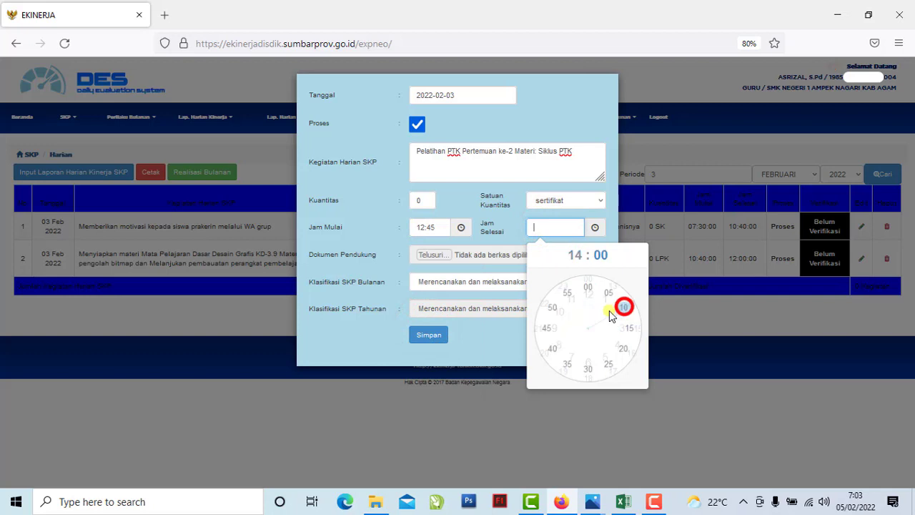
{"action": "left_click", "coordinate": [566, 302]}
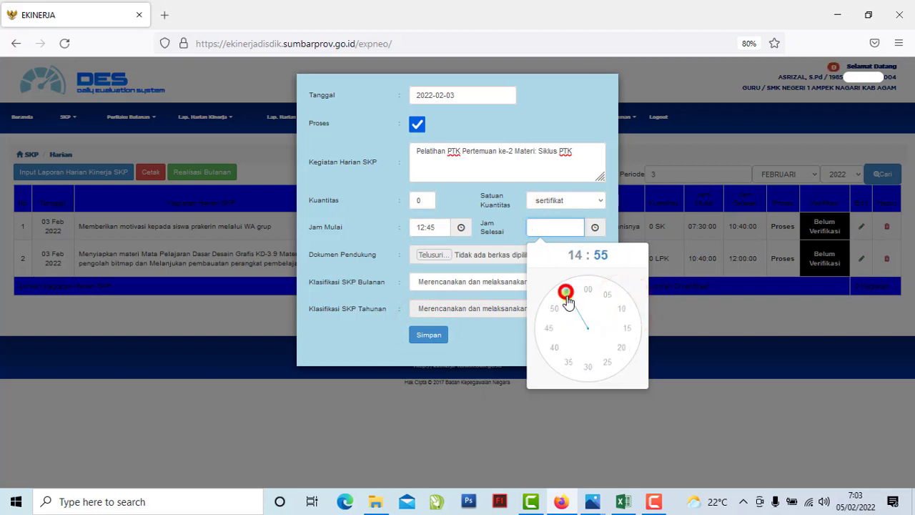
- Classify the entry's Klasifikasi SKP Bulanan as Diklat membuat PTK and save the daily report
{"action": "left_click", "coordinate": [506, 283]}
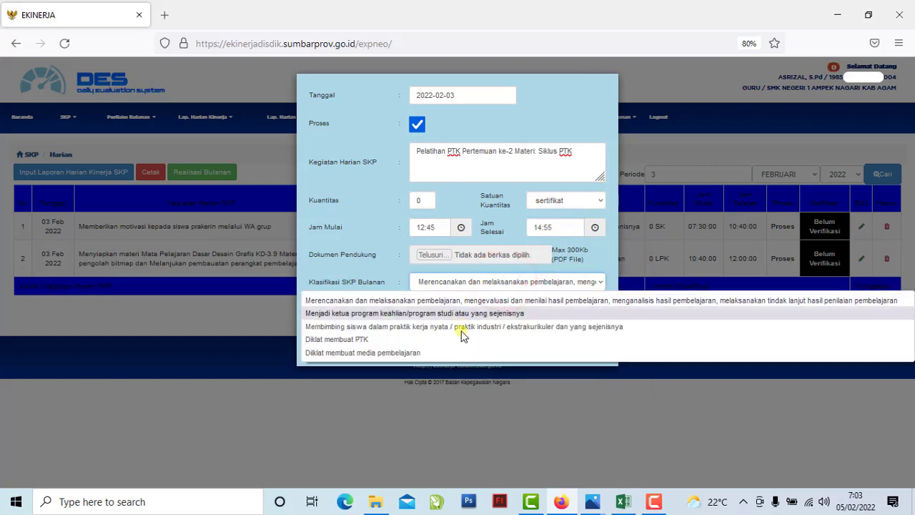
{"action": "left_click", "coordinate": [371, 340]}
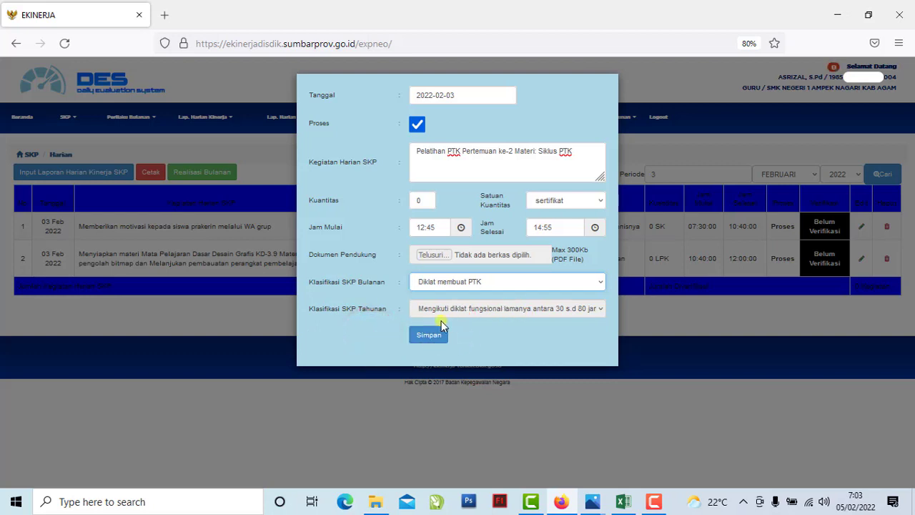
{"action": "left_click", "coordinate": [517, 321]}
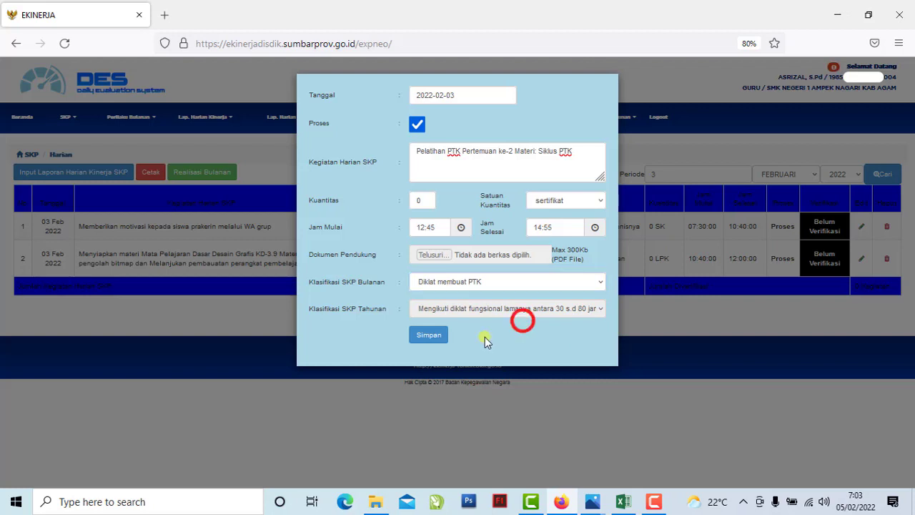
{"action": "left_click", "coordinate": [435, 341]}
{"action": "left_click", "coordinate": [512, 299]}
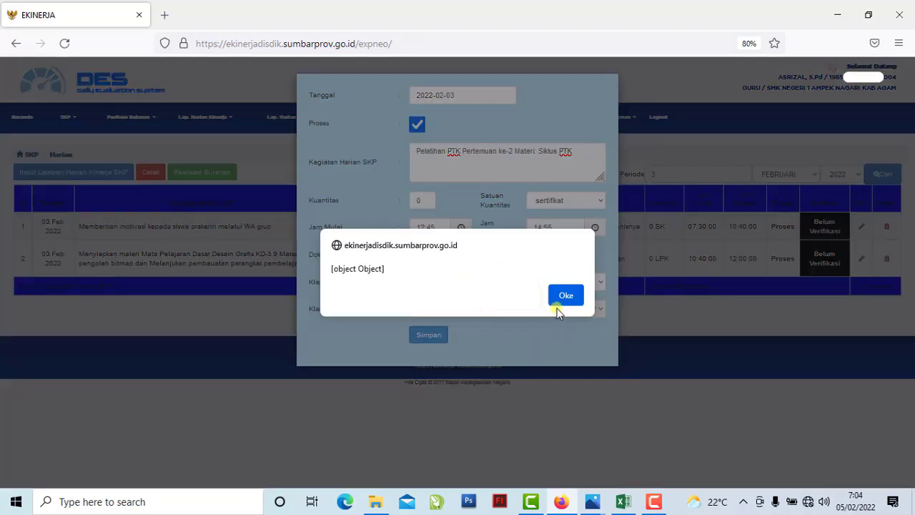
{"action": "left_click", "coordinate": [557, 309]}
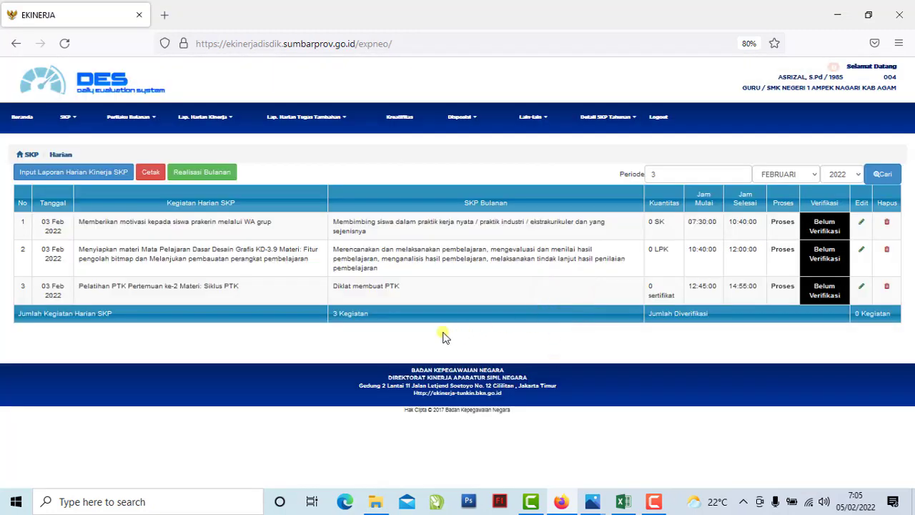
- Review the SKP Bulanan, Kuantitas and Proses values of the PTK training row in the daily list
{"action": "left_click", "coordinate": [388, 295]}
{"action": "left_click", "coordinate": [666, 293]}
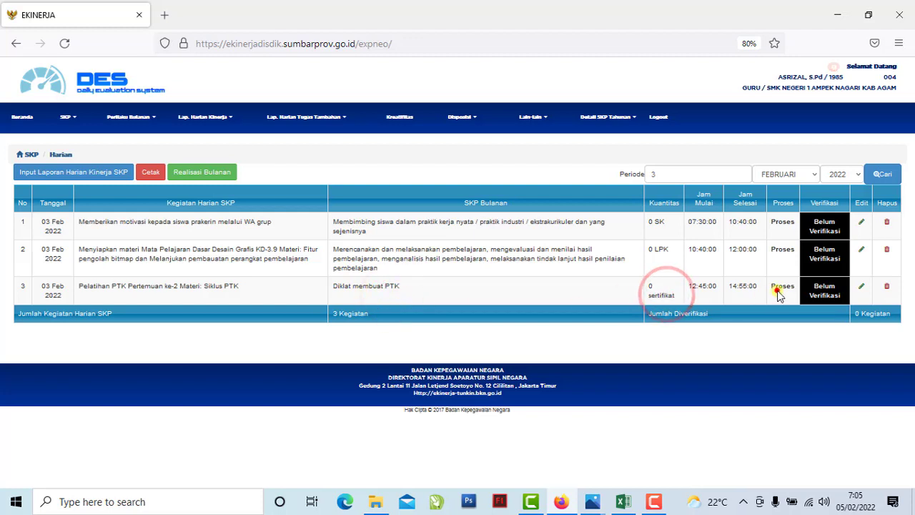
{"action": "left_click", "coordinate": [777, 288]}
{"action": "left_click", "coordinate": [666, 293]}
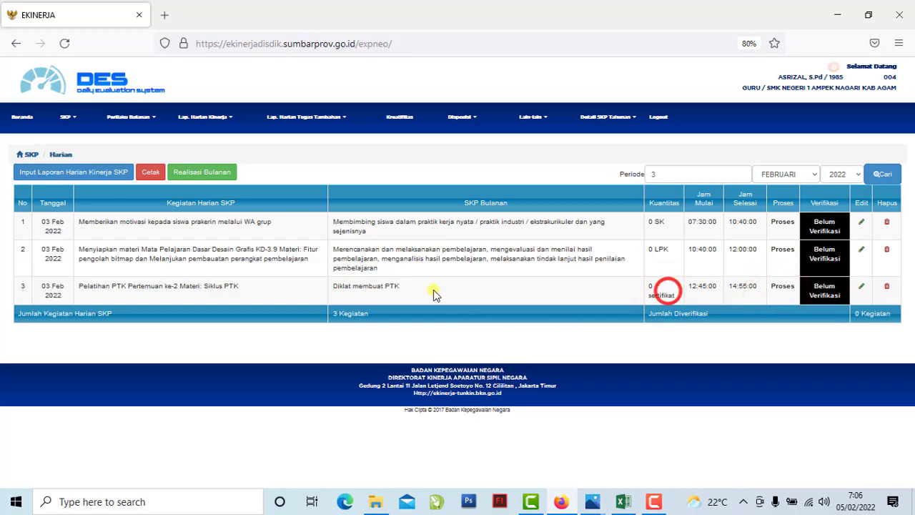
- Switch to the Excel journal and select the 09:35 - 10:55 activity of 4 February in cell E27
{"action": "left_click", "coordinate": [621, 503]}
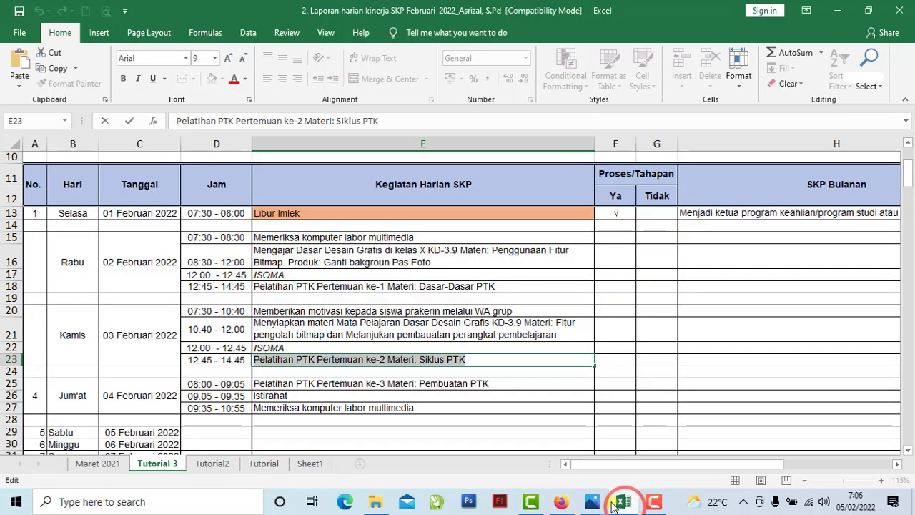
{"action": "scroll", "coordinate": [309, 418], "scroll_direction": "down", "scroll_amount": 2}
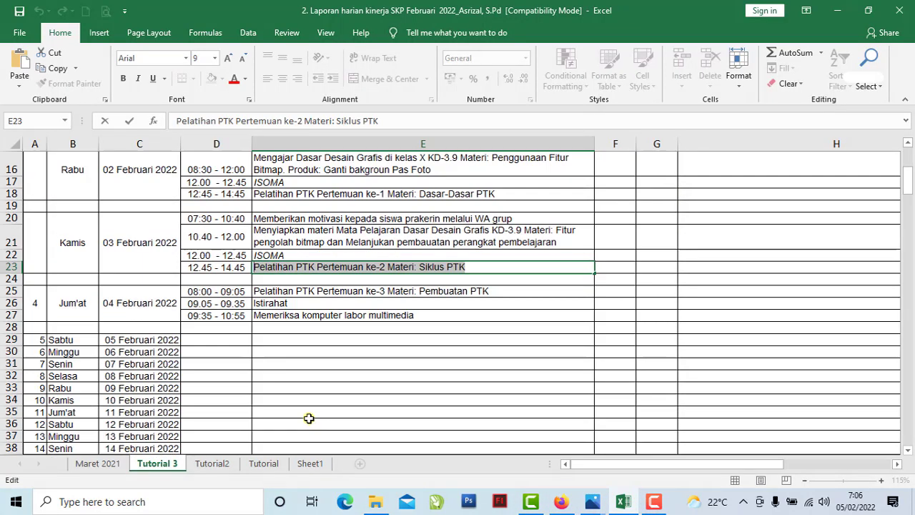
{"action": "left_click", "coordinate": [279, 316]}
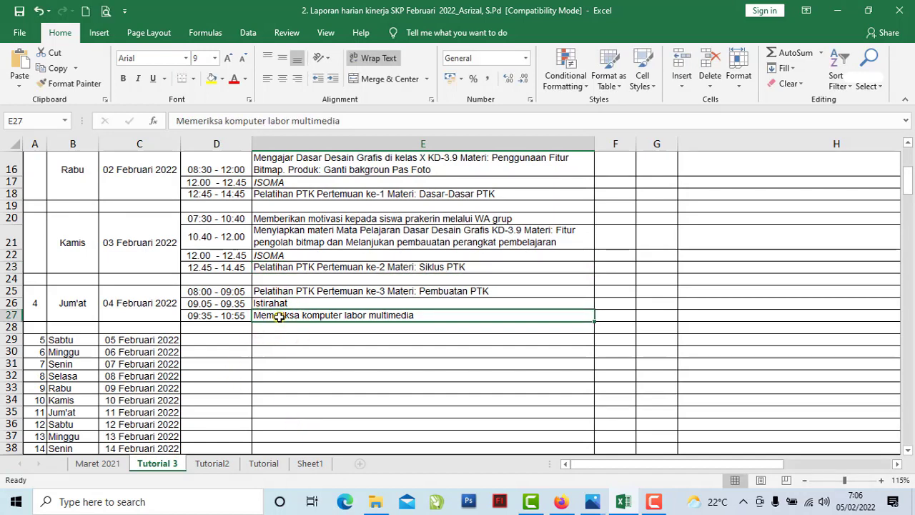
- Review the activities listed for 04 Februari 2022 in the daily performance worksheet
{"action": "left_click", "coordinate": [283, 293]}
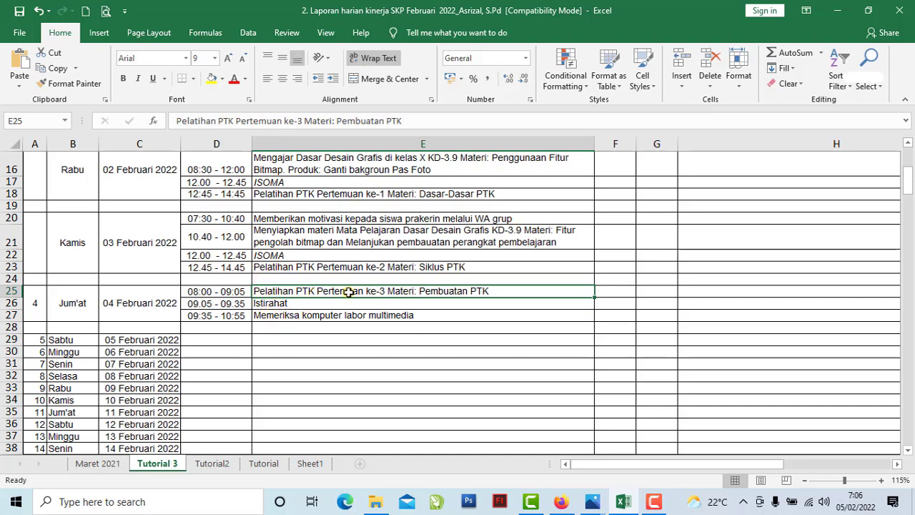
{"action": "left_click", "coordinate": [368, 315]}
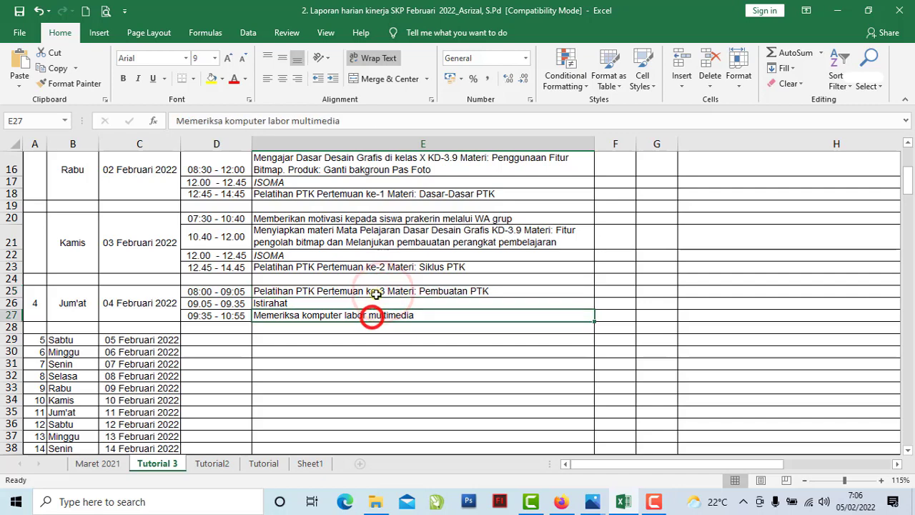
{"action": "left_click", "coordinate": [373, 291]}
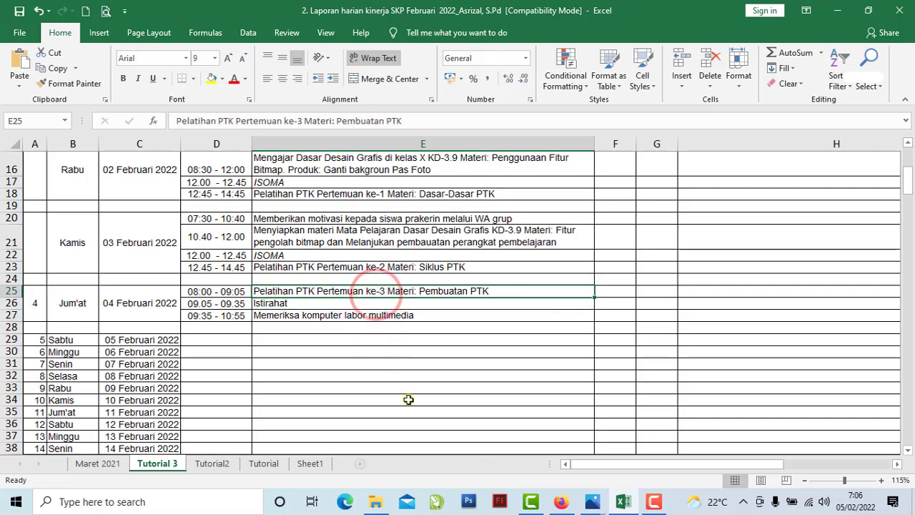
- Switch to the EKINERJA site in Firefox and set the report period to 4 FEBRUARI 2022
{"action": "left_click", "coordinate": [561, 501]}
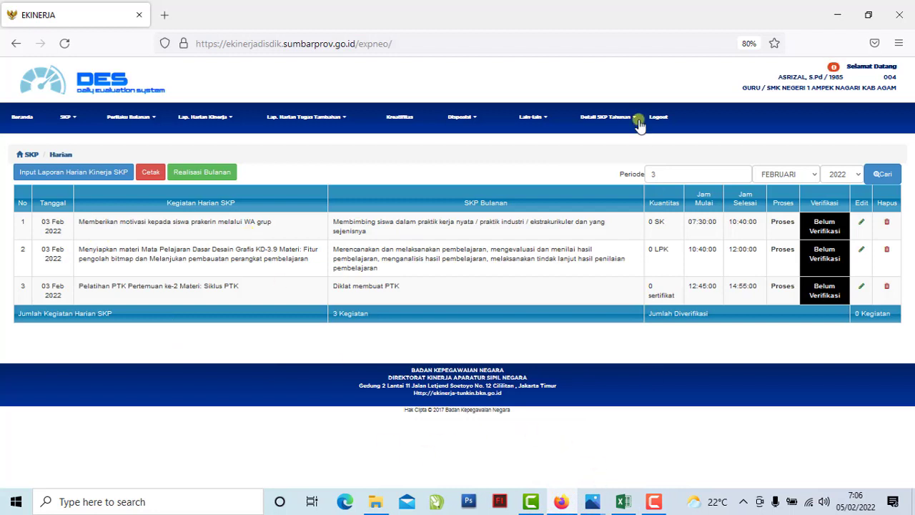
{"action": "left_click", "coordinate": [664, 180]}
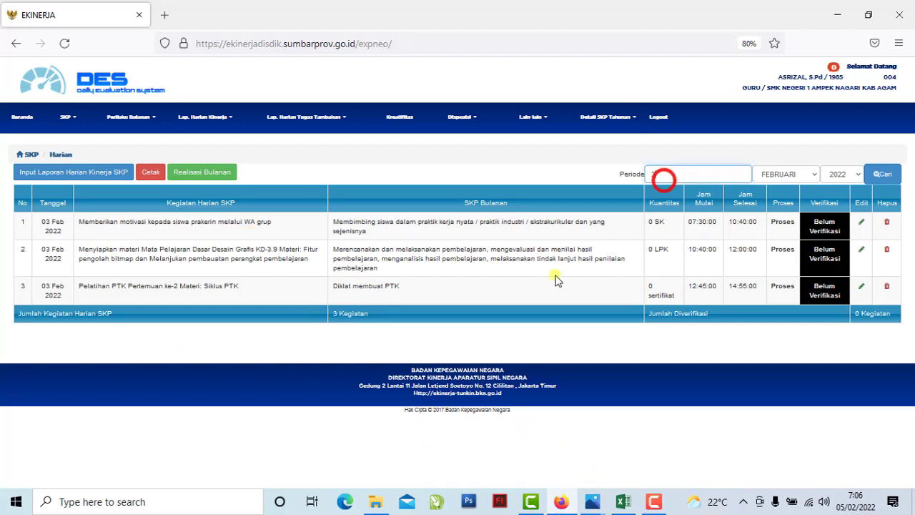
{"action": "left_click", "coordinate": [62, 239]}
{"action": "left_click", "coordinate": [50, 281]}
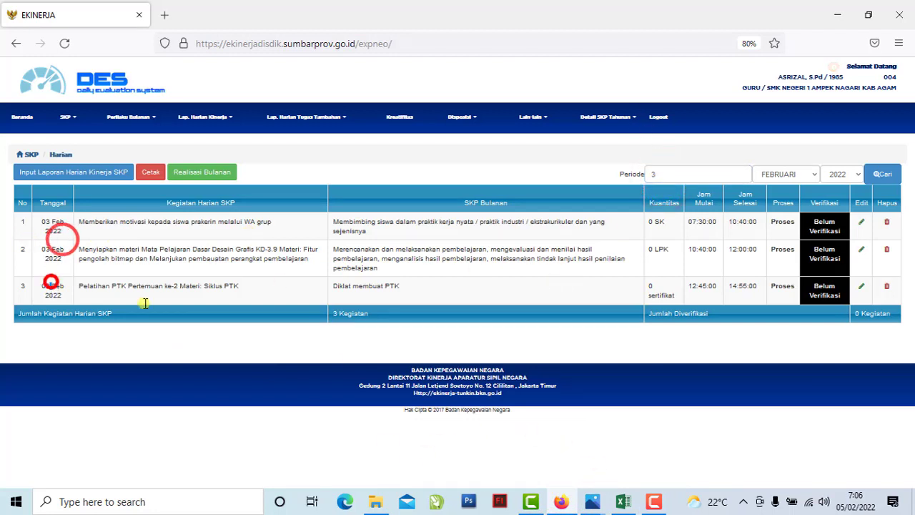
{"action": "left_click", "coordinate": [670, 174]}
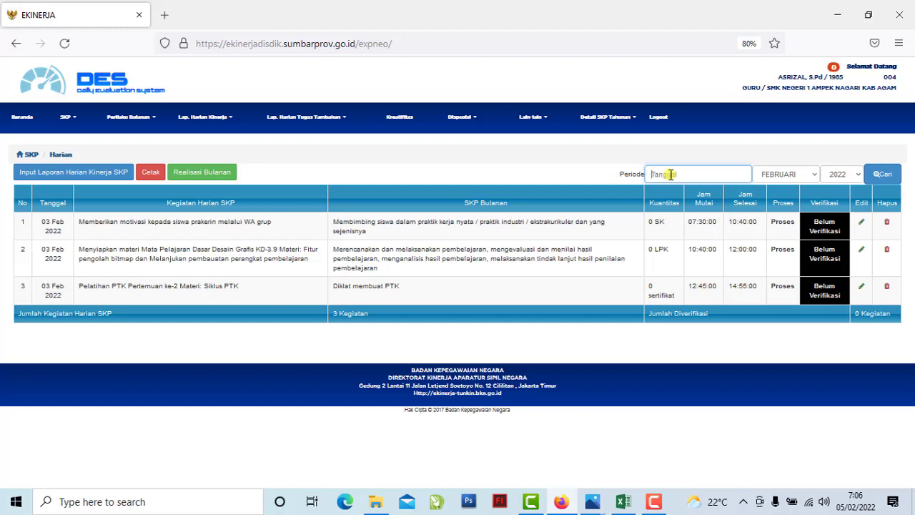
{"action": "left_click", "coordinate": [782, 174]}
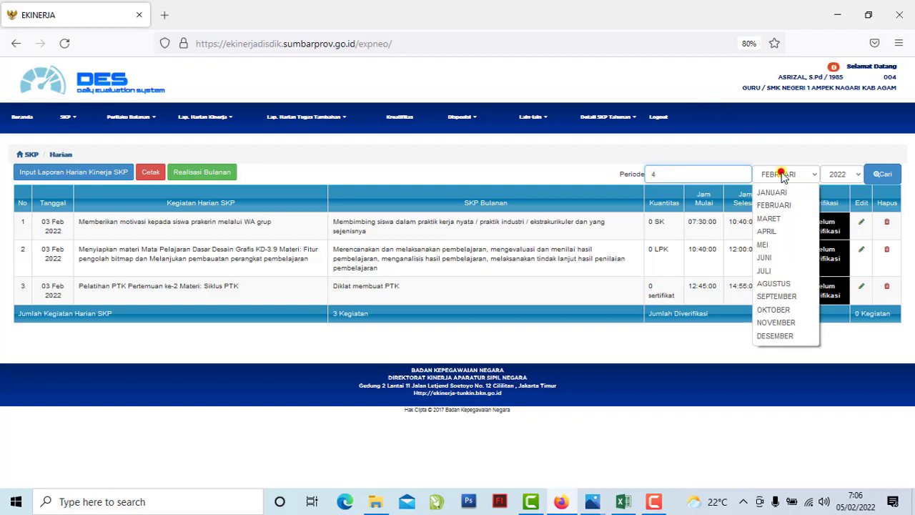
{"action": "left_click", "coordinate": [775, 206]}
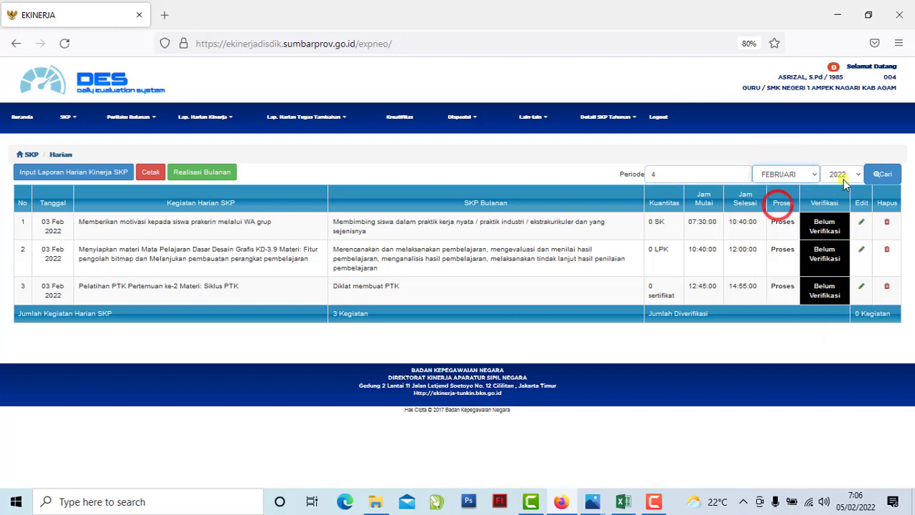
{"action": "left_click", "coordinate": [839, 174]}
{"action": "left_click", "coordinate": [837, 221]}
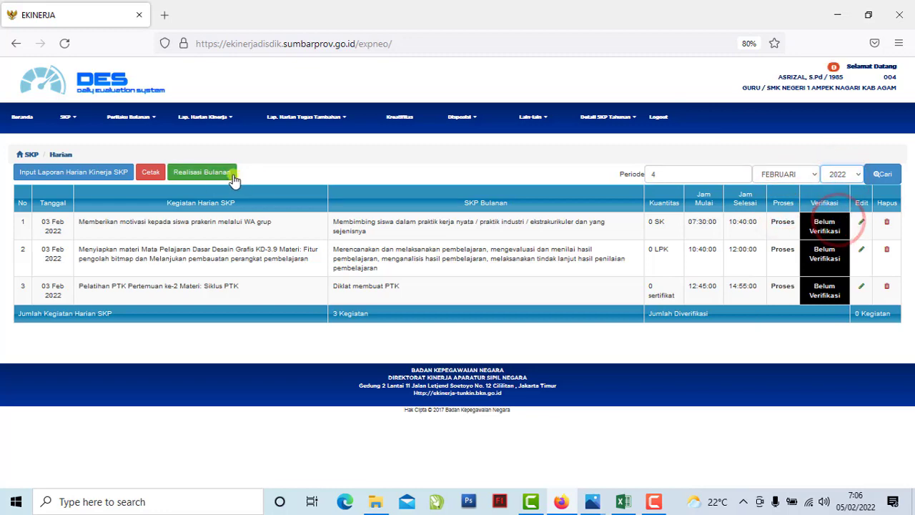
- Open a new daily SKP performance report entry and set its Tanggal to 2022-02-04
{"action": "left_click", "coordinate": [61, 178]}
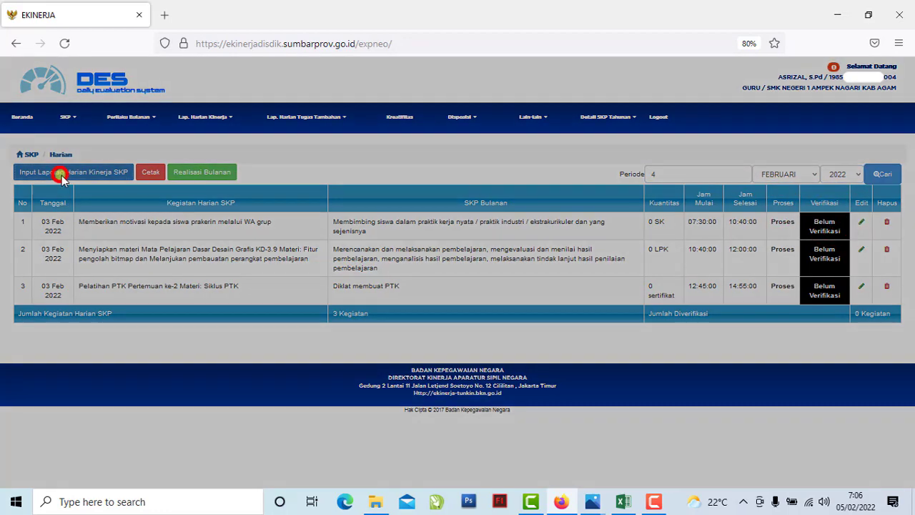
{"action": "left_click", "coordinate": [464, 95]}
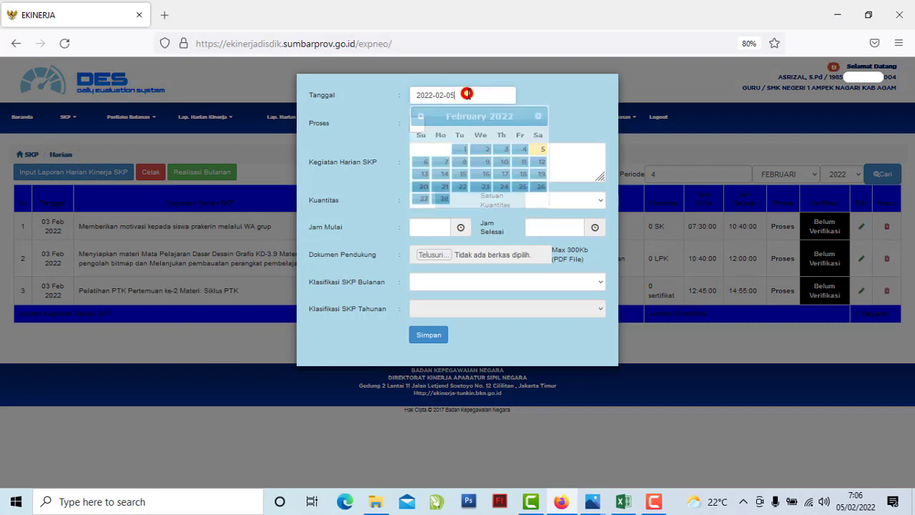
{"action": "left_click", "coordinate": [518, 150]}
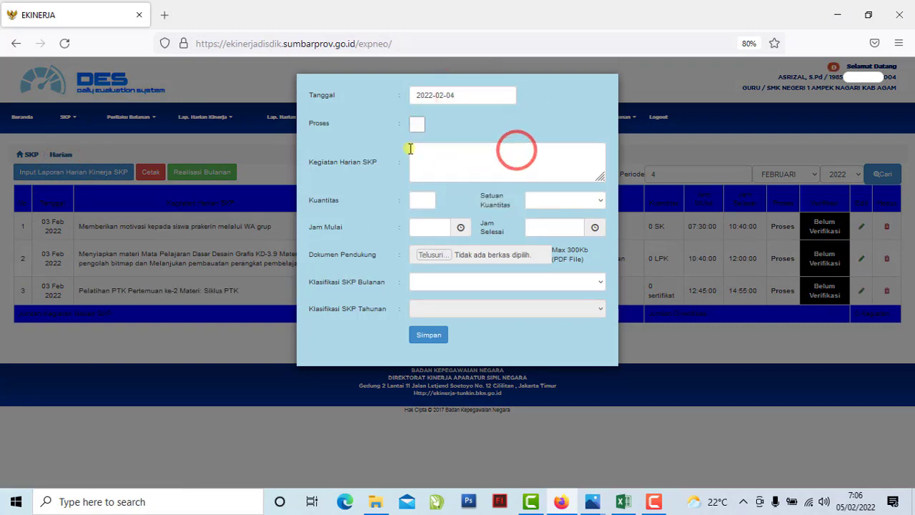
- Copy "Pelatihan PTK Pertemuan ke-3 Materi: Pembuatan PTK" from cell E25 of the Excel workbook and paste it into the browser form's Kegiatan Harian SKP
{"action": "left_click", "coordinate": [470, 151]}
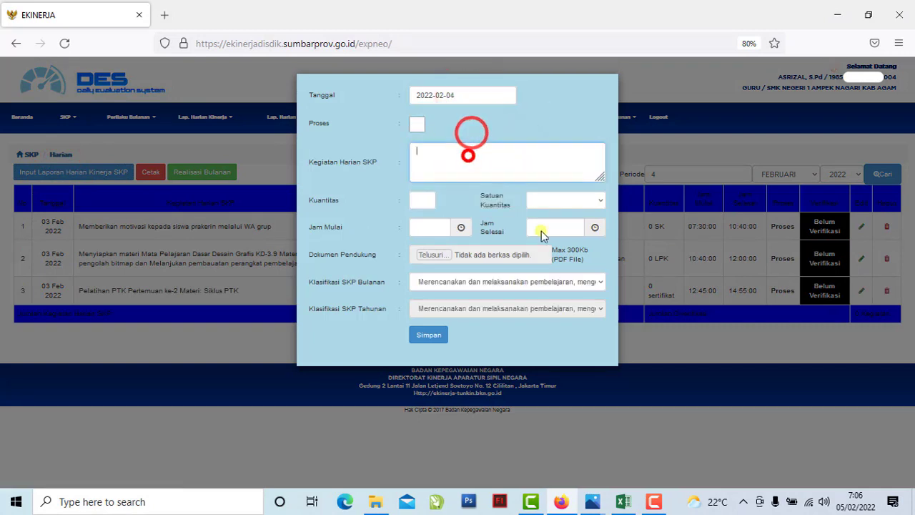
{"action": "left_click", "coordinate": [626, 504]}
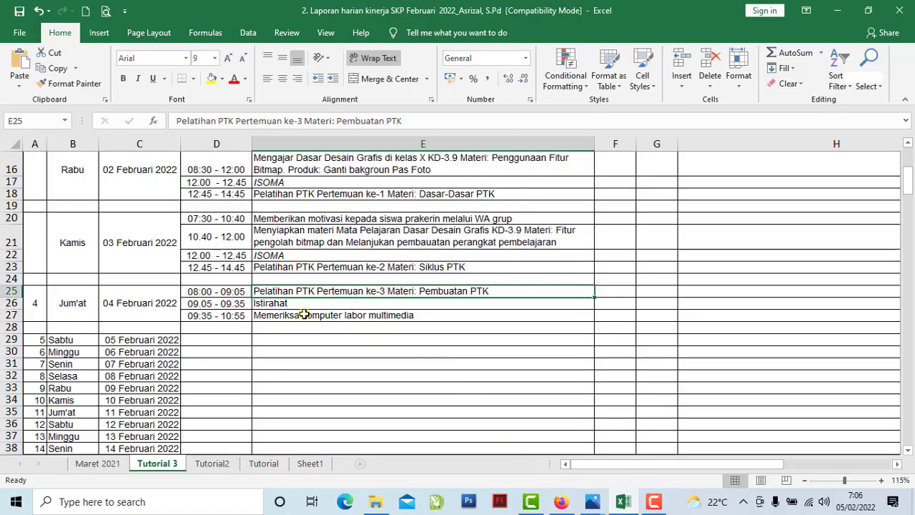
{"action": "double_click", "coordinate": [499, 291]}
{"action": "left_click_drag", "start_coordinate": [499, 291], "coordinate": [243, 292]}
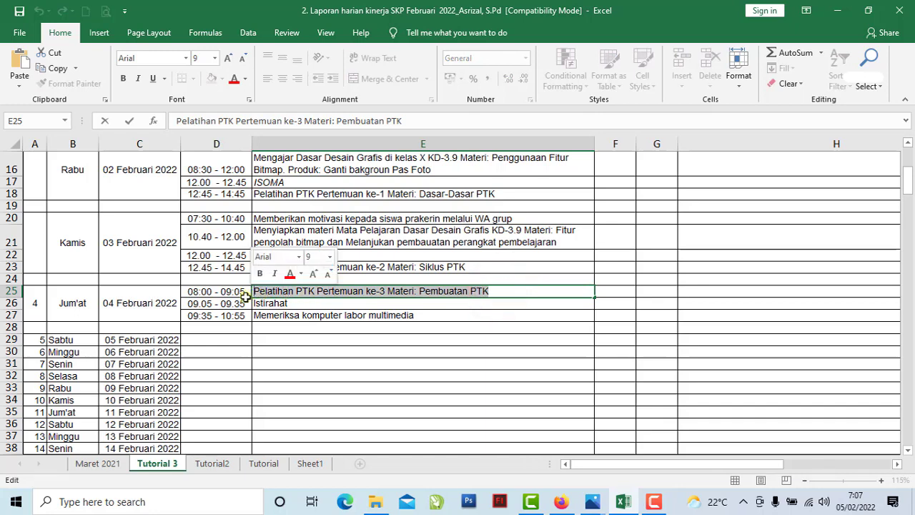
{"action": "left_click", "coordinate": [50, 69]}
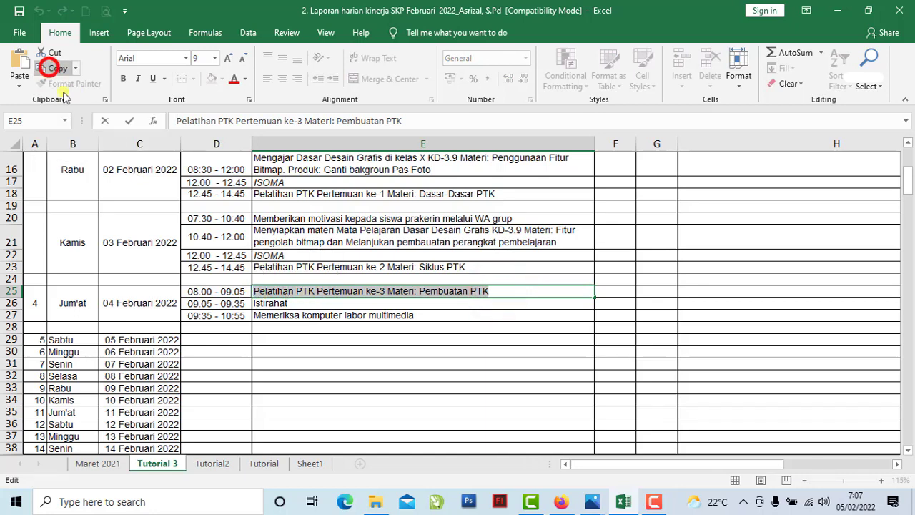
{"action": "left_click", "coordinate": [554, 493]}
{"action": "left_click", "coordinate": [470, 160]}
{"action": "right_click", "coordinate": [470, 164]}
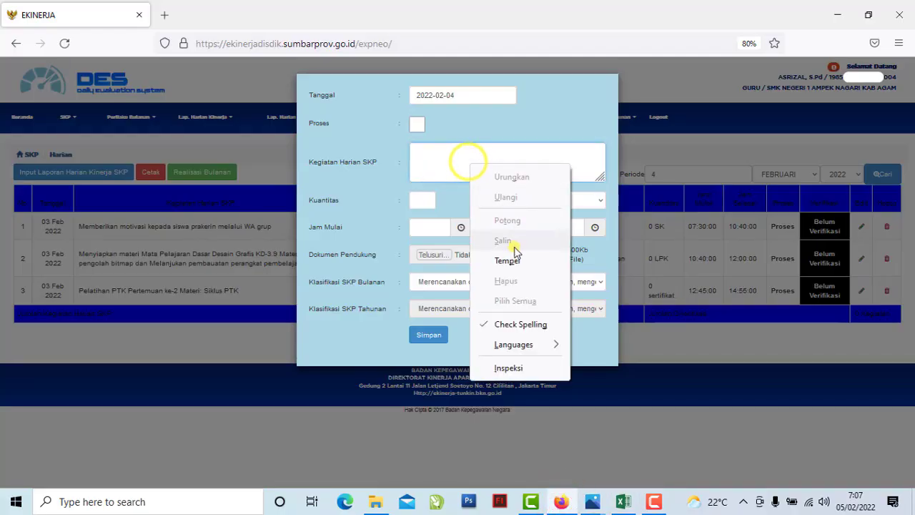
{"action": "left_click", "coordinate": [507, 260]}
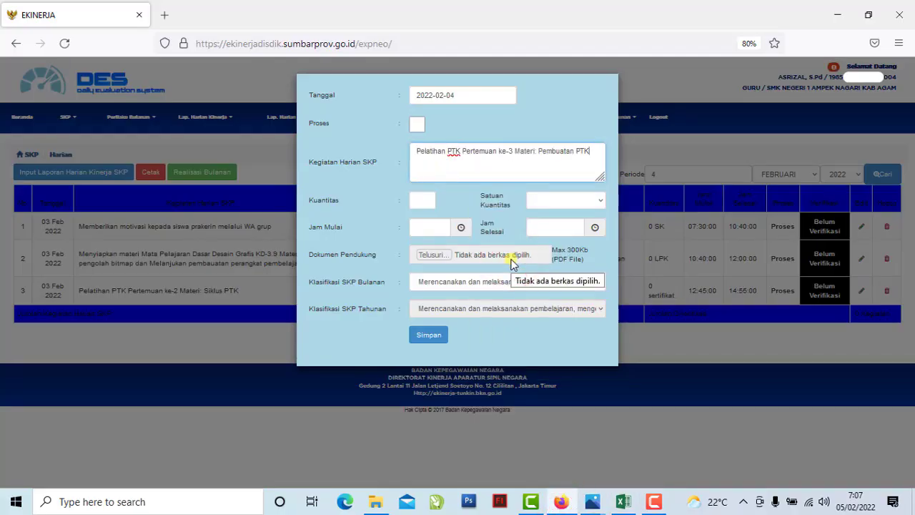
- Mark the new report entry as Proses and set its Kuantitas to 0
{"action": "left_click", "coordinate": [418, 125]}
{"action": "left_click", "coordinate": [522, 297]}
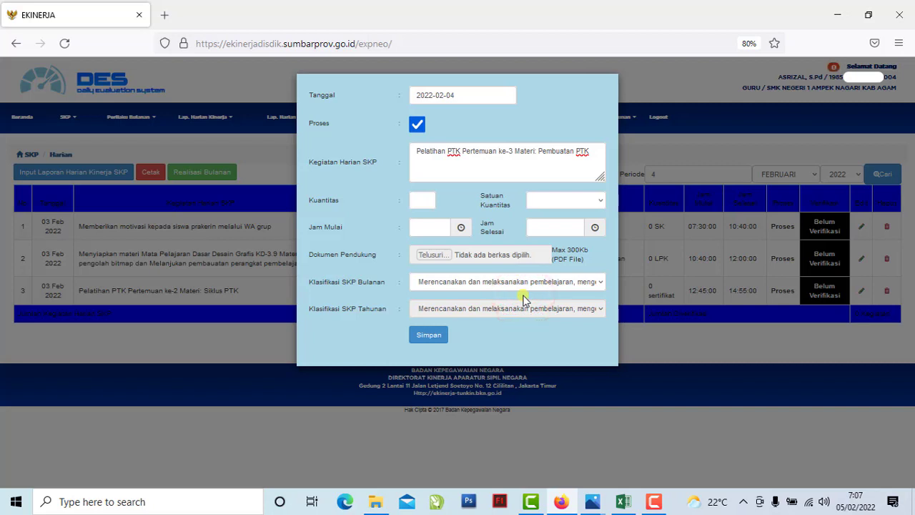
{"action": "left_click", "coordinate": [424, 202]}
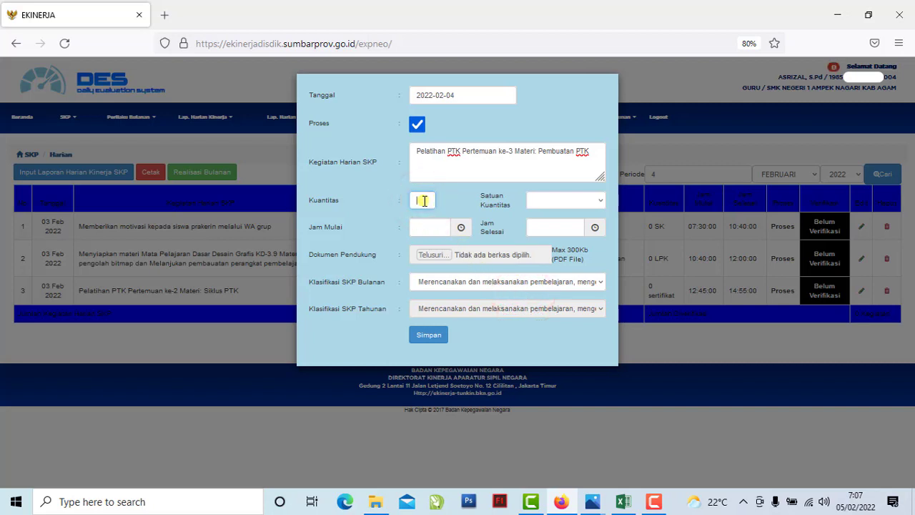
{"action": "type", "text": "0"}
{"action": "left_click", "coordinate": [430, 218]}
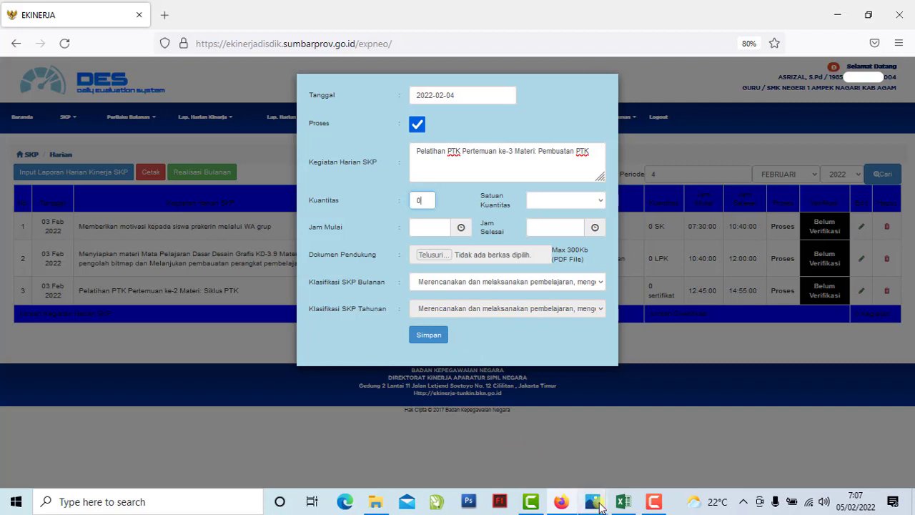
- Switch to the Tahunan 2022.png image in Photos and check the realised quantities and units of the yearly SKP activities
{"action": "mouse_move", "coordinate": [593, 501]}
{"action": "left_click", "coordinate": [547, 443]}
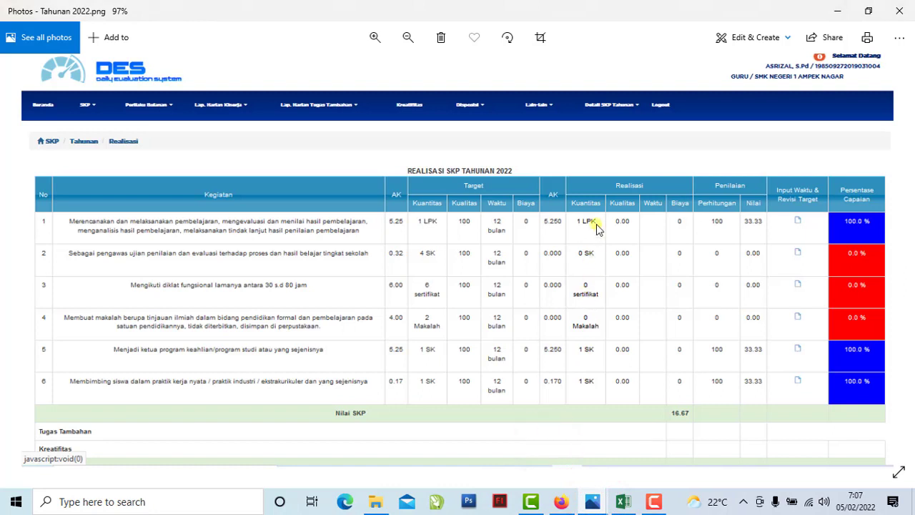
{"action": "left_click", "coordinate": [593, 190]}
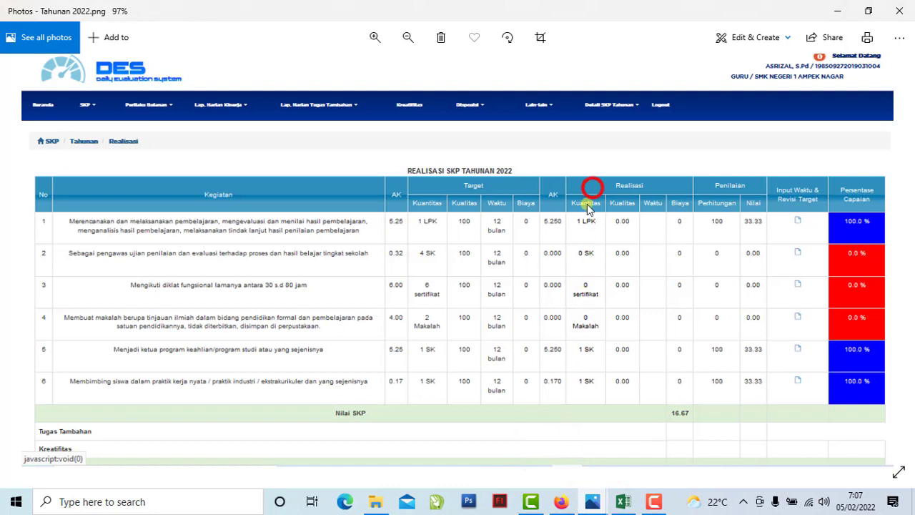
{"action": "left_click", "coordinate": [586, 302]}
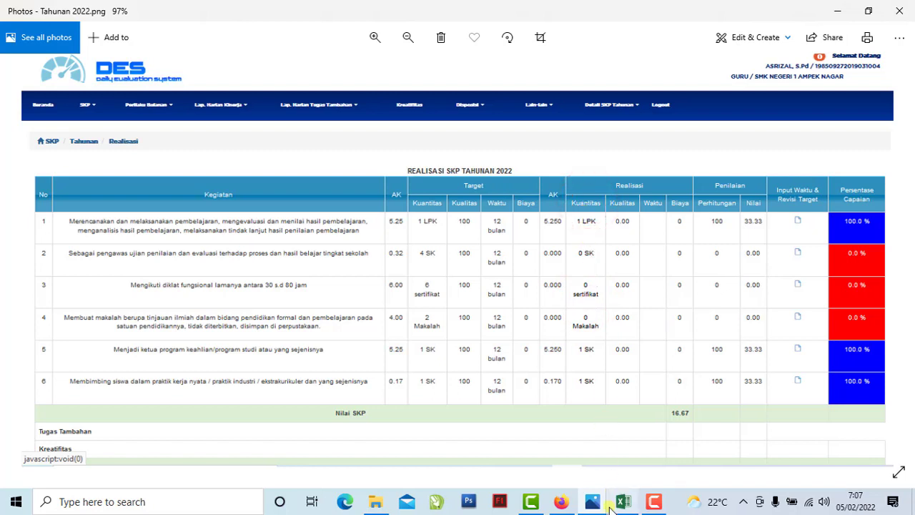
{"action": "mouse_move", "coordinate": [609, 506]}
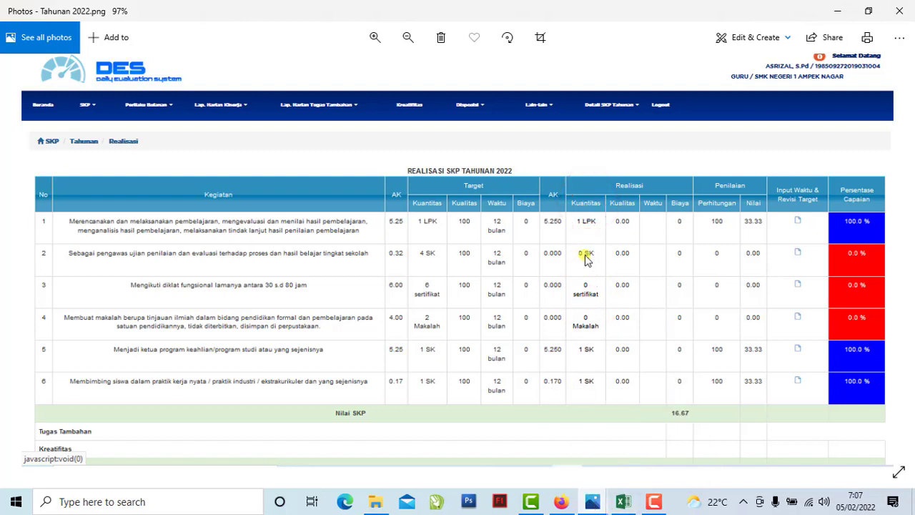
- Return to the report form in Firefox and set Jam Mulai to 08:00, consulting the Excel schedule for the time
{"action": "left_click", "coordinate": [561, 502]}
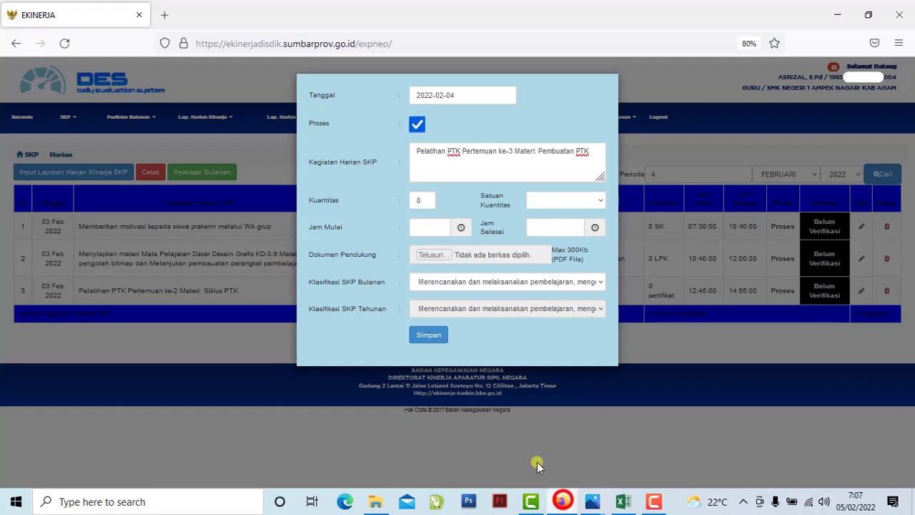
{"action": "left_click", "coordinate": [452, 200]}
{"action": "left_click", "coordinate": [428, 227]}
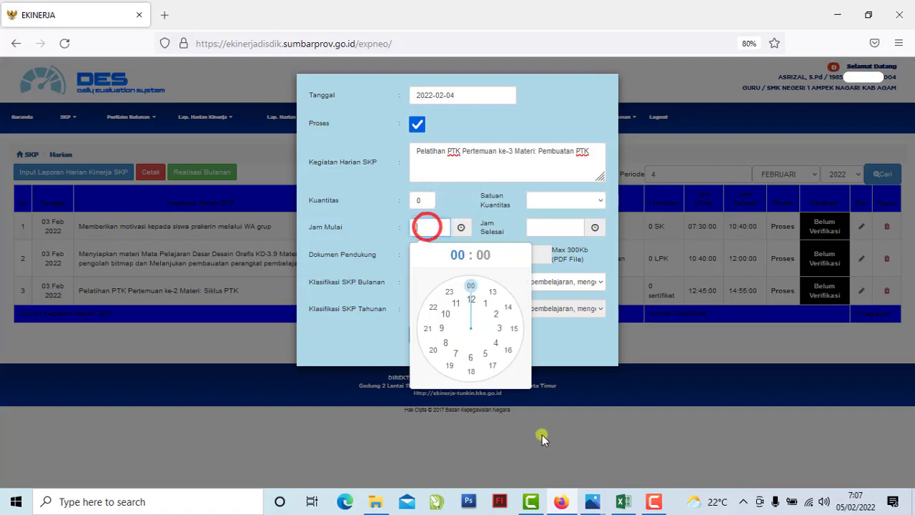
{"action": "left_click", "coordinate": [623, 502]}
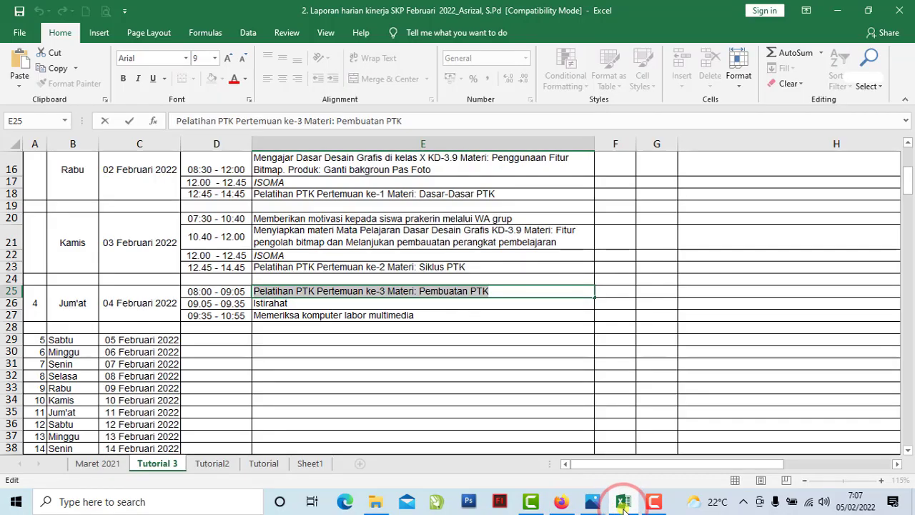
{"action": "left_click", "coordinate": [623, 502]}
{"action": "left_click", "coordinate": [429, 227]}
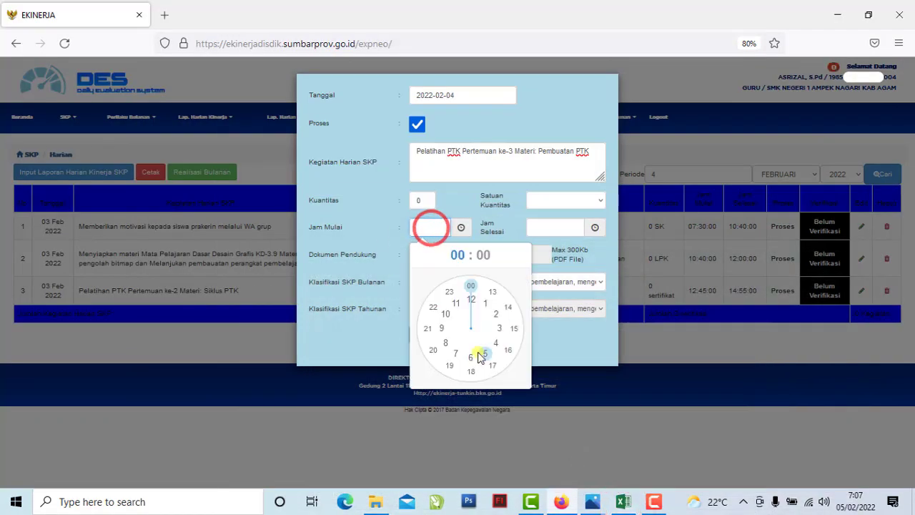
{"action": "left_click", "coordinate": [444, 342]}
{"action": "left_click", "coordinate": [471, 285]}
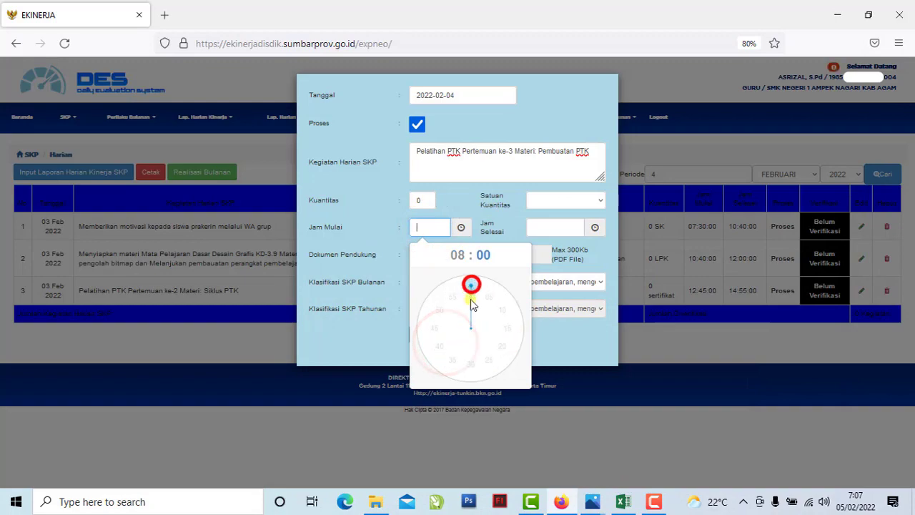
- Check the training's end time in the Excel schedule, and set Jam Selesai to 09:05 in the Firefox report form
{"action": "left_click", "coordinate": [623, 502]}
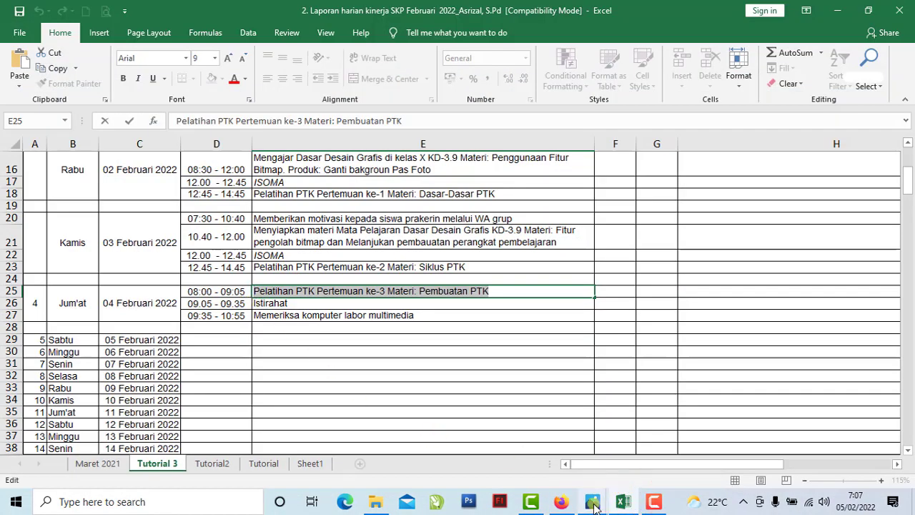
{"action": "left_click", "coordinate": [561, 502]}
{"action": "left_click", "coordinate": [555, 229]}
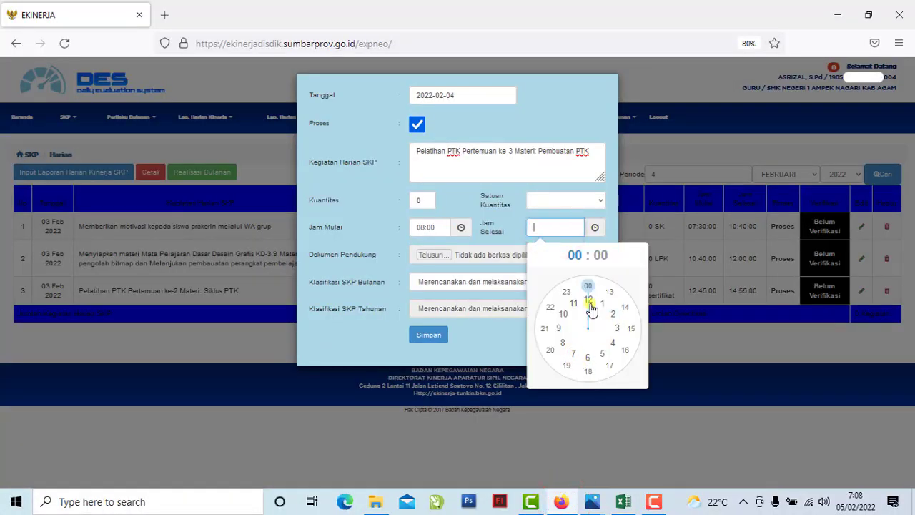
{"action": "left_click", "coordinate": [560, 329]}
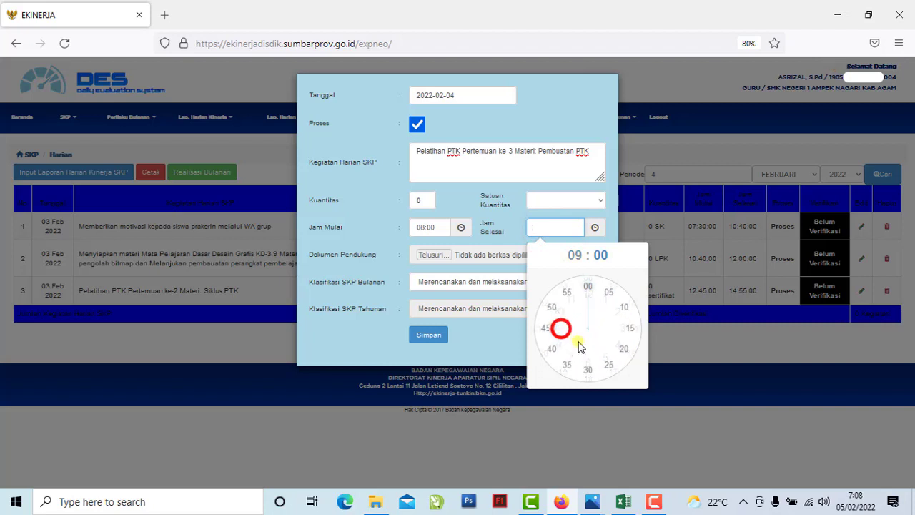
{"action": "left_click", "coordinate": [608, 293]}
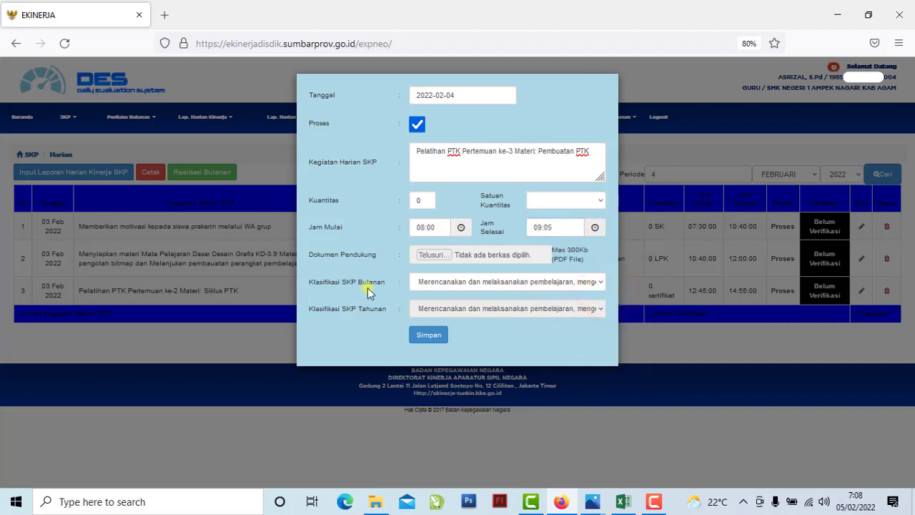
- Set Klasifikasi SKP Bulanan to Diklat membuat PTK and save the 04 Februari training entry
{"action": "left_click", "coordinate": [442, 282]}
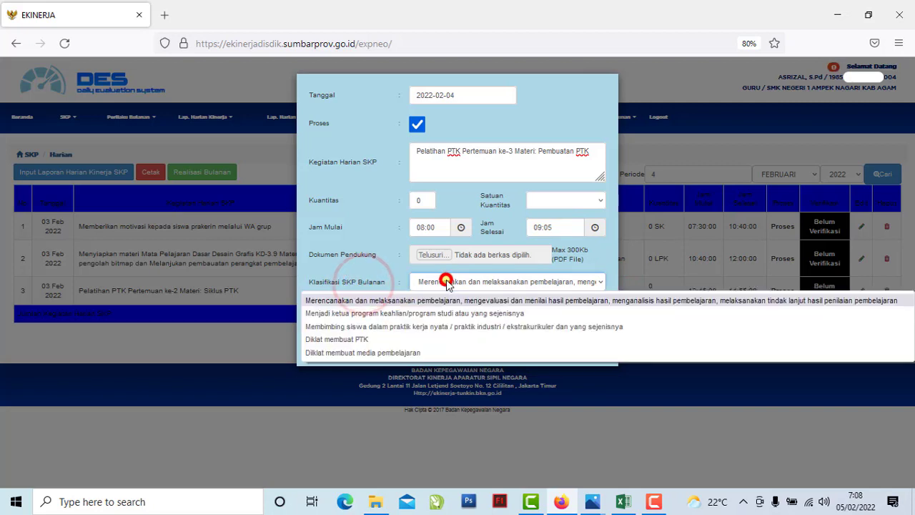
{"action": "left_click", "coordinate": [368, 340]}
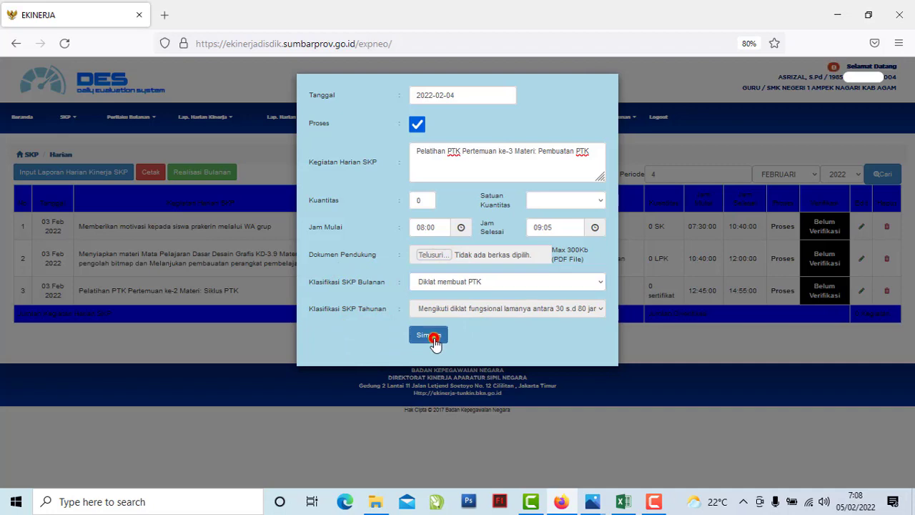
{"action": "left_click", "coordinate": [434, 337]}
{"action": "left_click", "coordinate": [513, 300]}
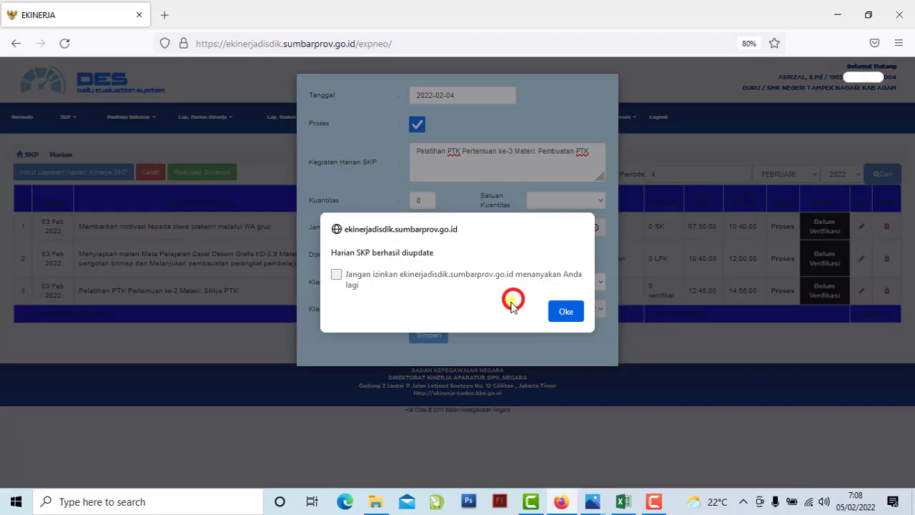
{"action": "left_click", "coordinate": [566, 312]}
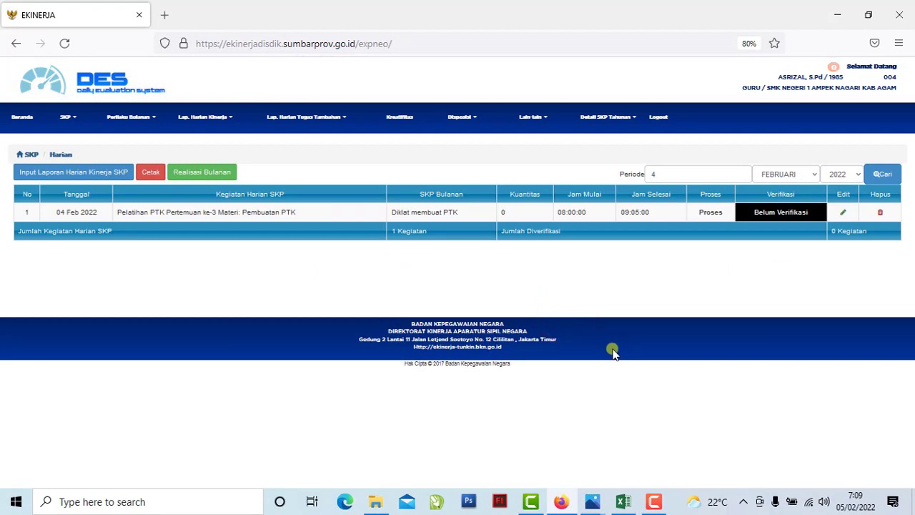
- Switch to the Excel report and review the 04 Februari 2022 activities and times alongside the earlier PTK training sessions
{"action": "left_click", "coordinate": [630, 176]}
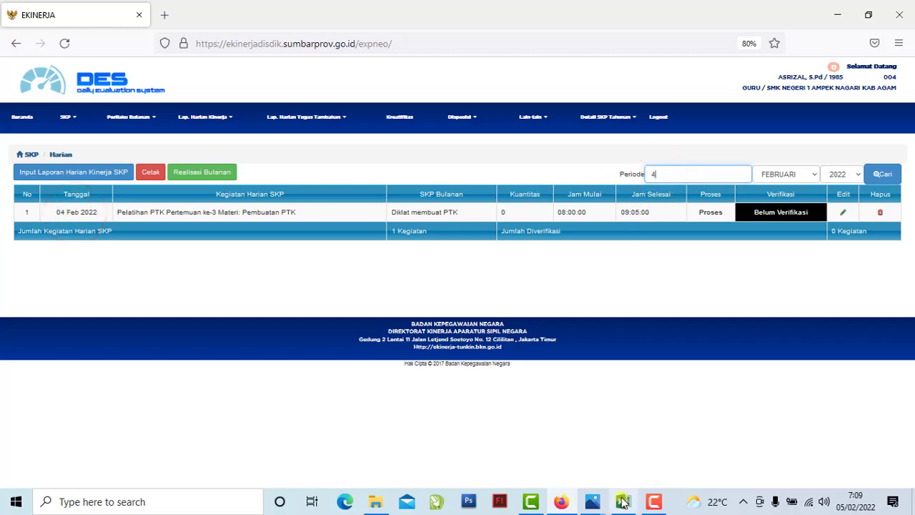
{"action": "left_click", "coordinate": [621, 500]}
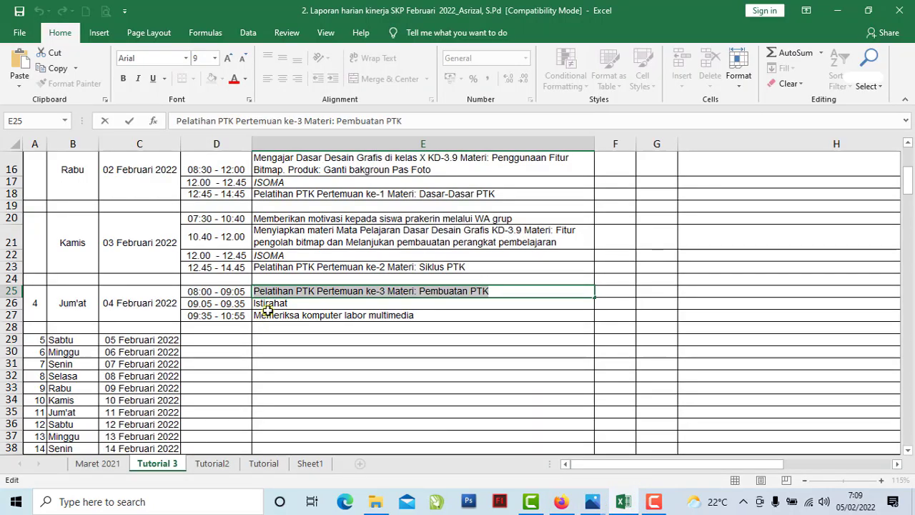
{"action": "left_click", "coordinate": [264, 306]}
{"action": "left_click", "coordinate": [263, 317]}
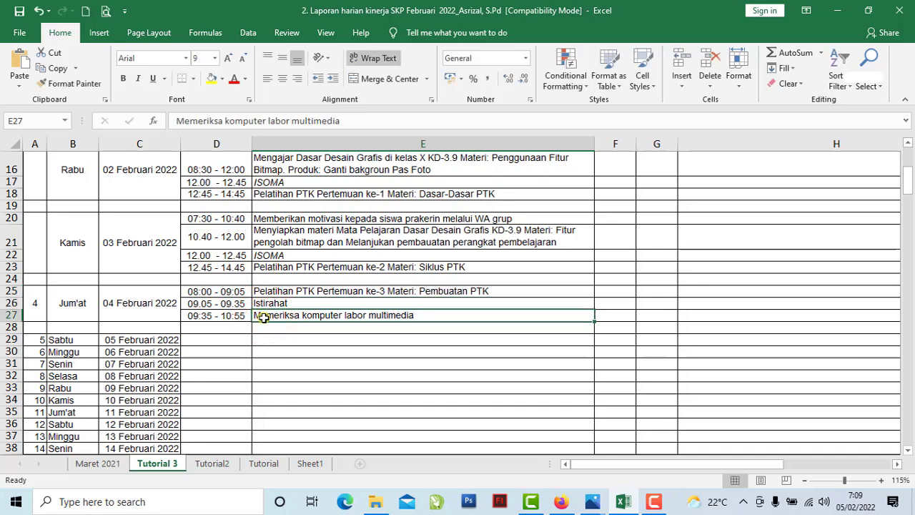
{"action": "left_click", "coordinate": [288, 291]}
{"action": "left_click", "coordinate": [271, 268]}
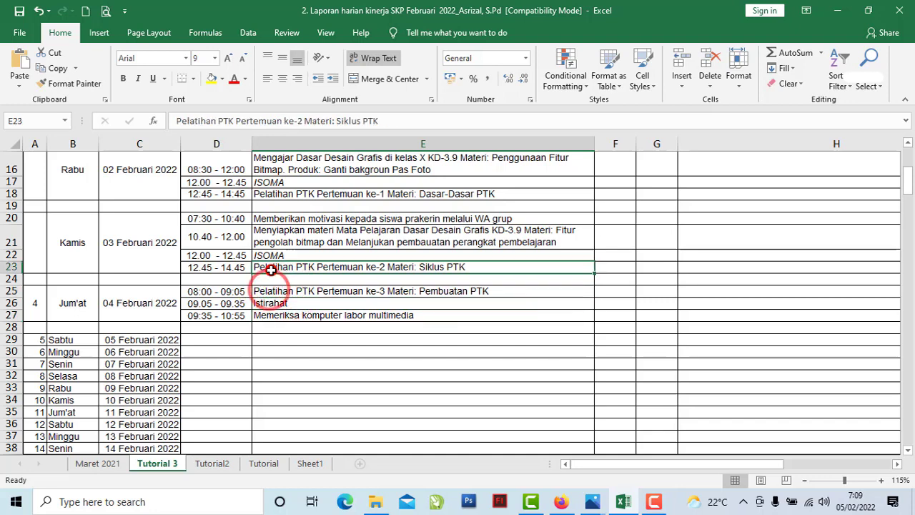
{"action": "left_click", "coordinate": [276, 193]}
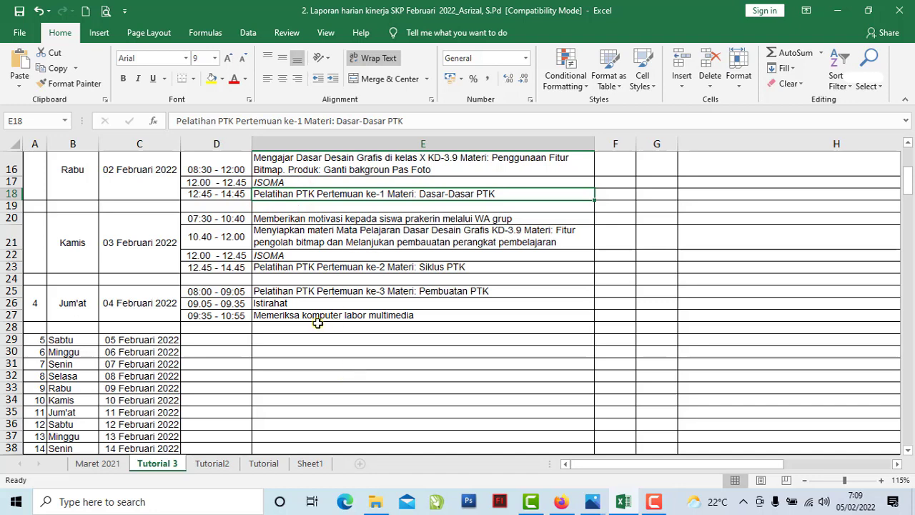
{"action": "left_click", "coordinate": [230, 319]}
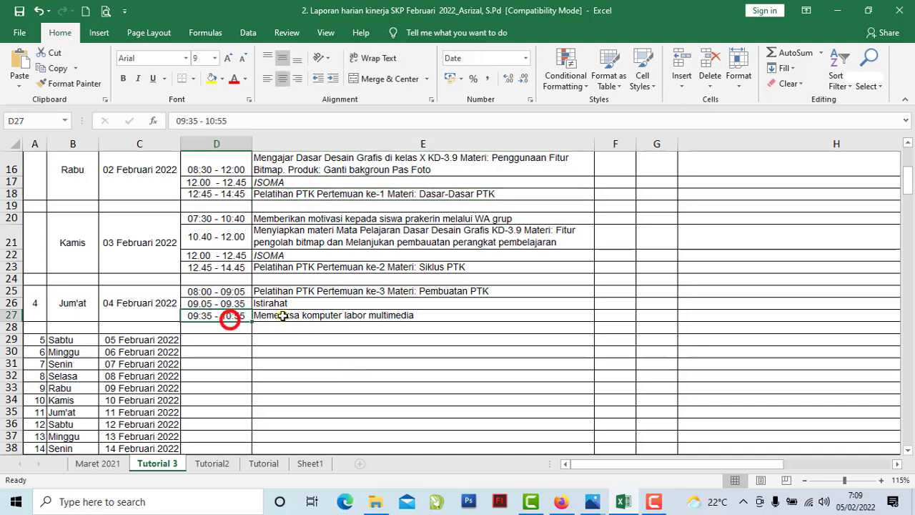
{"action": "left_click", "coordinate": [282, 317]}
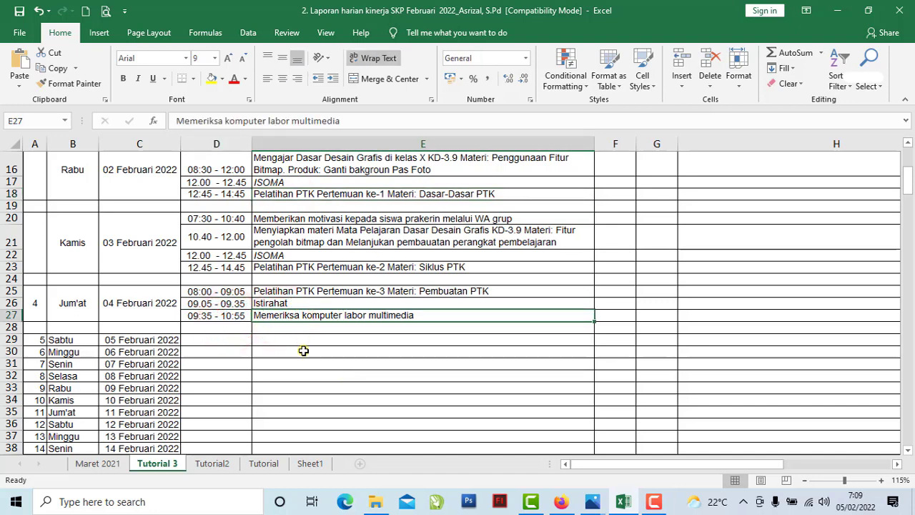
- Return to Firefox, clear the day from the Periode filter, and list all daily SKP reports for FEBRUARI 2022
{"action": "left_click", "coordinate": [560, 501]}
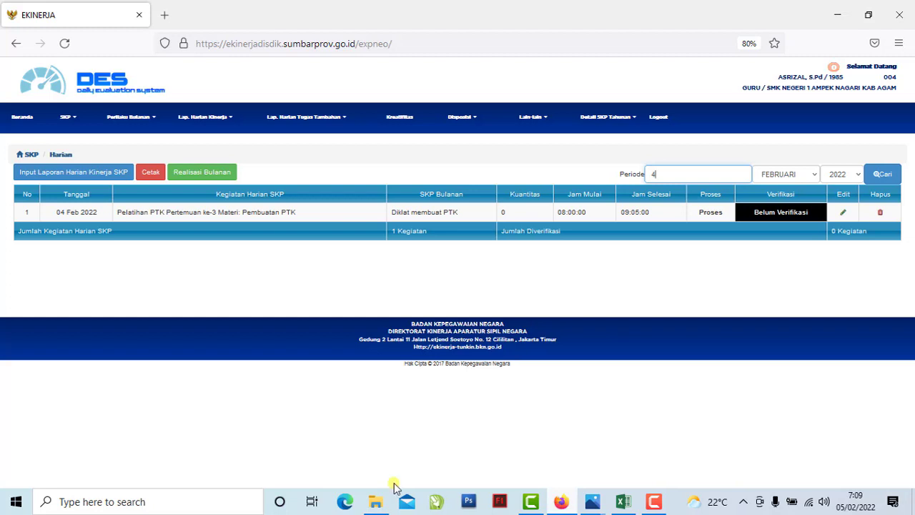
{"action": "left_click", "coordinate": [64, 215]}
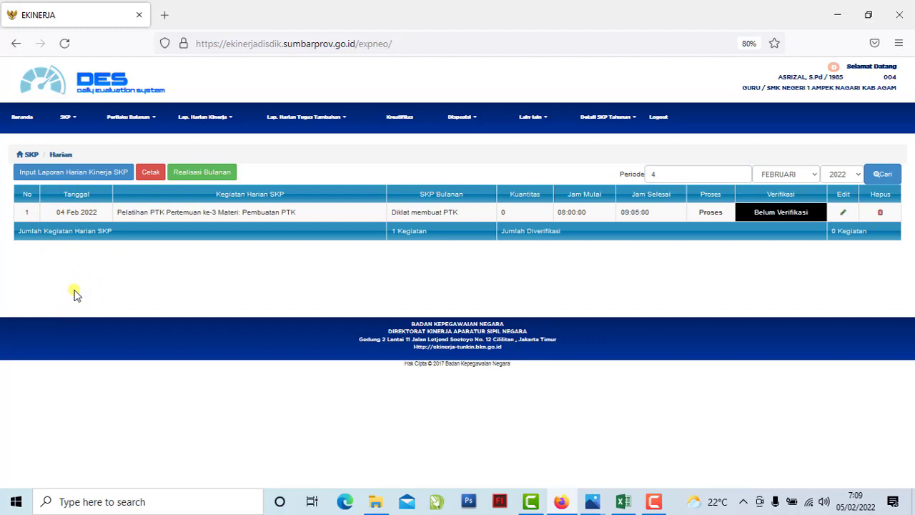
{"action": "left_click", "coordinate": [669, 173]}
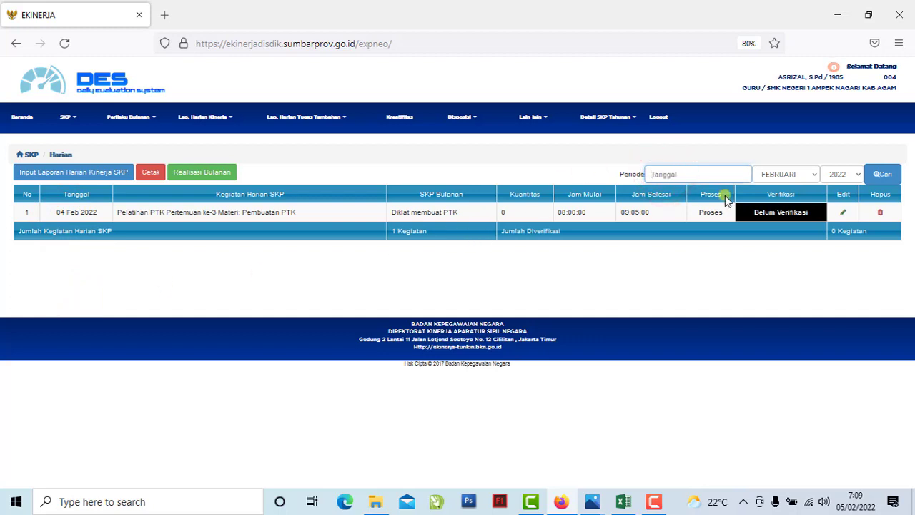
{"action": "left_click", "coordinate": [592, 183]}
{"action": "left_click", "coordinate": [795, 174]}
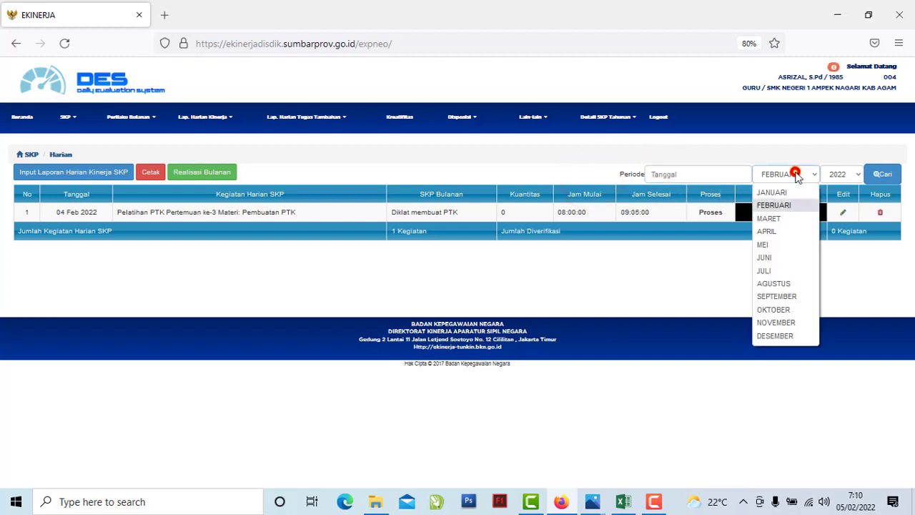
{"action": "left_click", "coordinate": [786, 207]}
{"action": "left_click", "coordinate": [836, 175]}
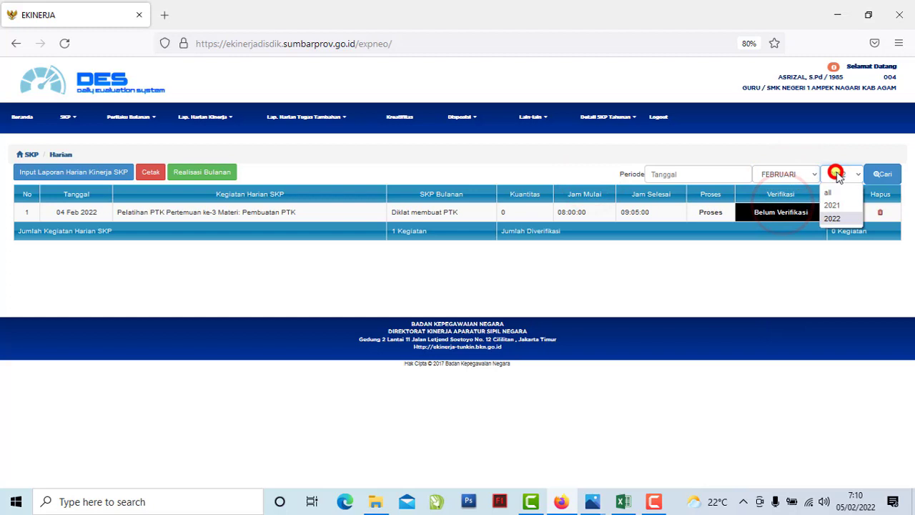
{"action": "left_click", "coordinate": [843, 218]}
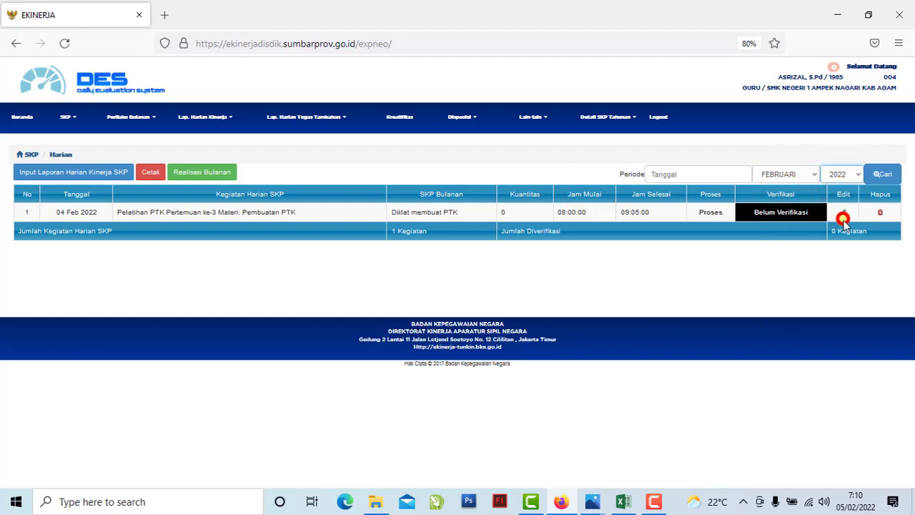
{"action": "left_click", "coordinate": [887, 183]}
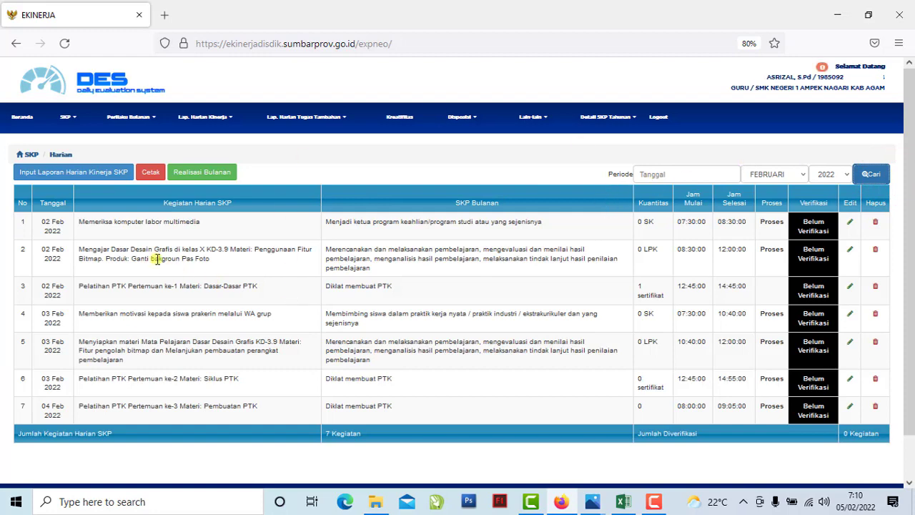
- Review the dates, monthly SKP classifications and quantities of the listed February daily entries
{"action": "left_click", "coordinate": [62, 232]}
{"action": "scroll", "coordinate": [67, 320], "scroll_direction": "down", "scroll_amount": 1}
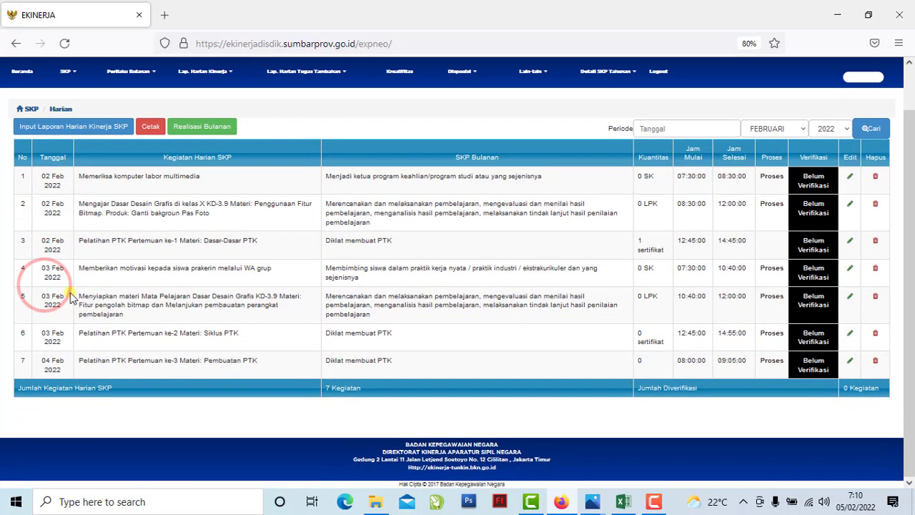
{"action": "left_click", "coordinate": [60, 362]}
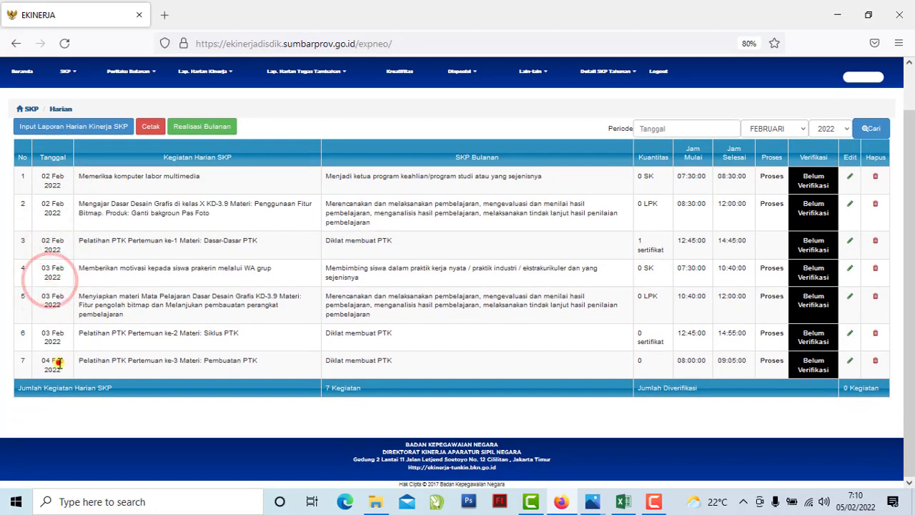
{"action": "left_click", "coordinate": [427, 362]}
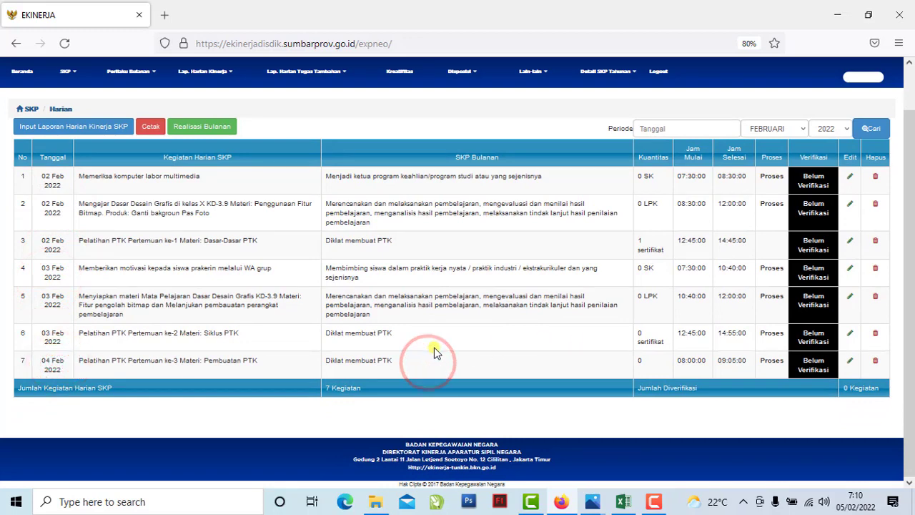
{"action": "left_click", "coordinate": [655, 364]}
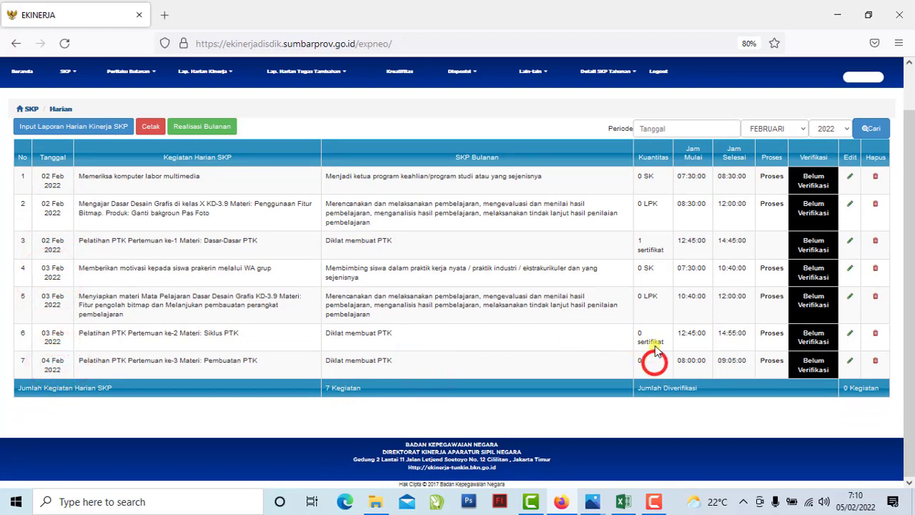
{"action": "left_click", "coordinate": [657, 271]}
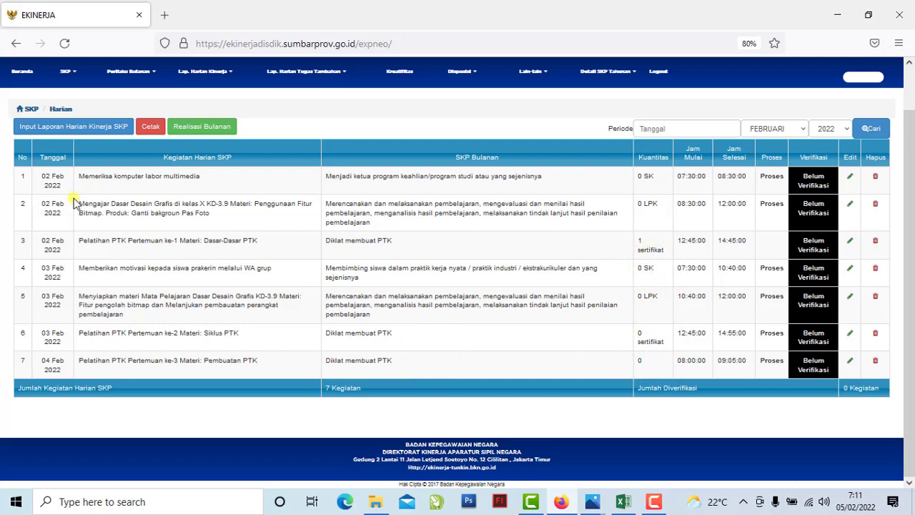
- Open Target dan Realisasi Tahunan and compare the target and realised quantities of the 30 s.d 80 jam functional training
{"action": "left_click", "coordinate": [66, 74]}
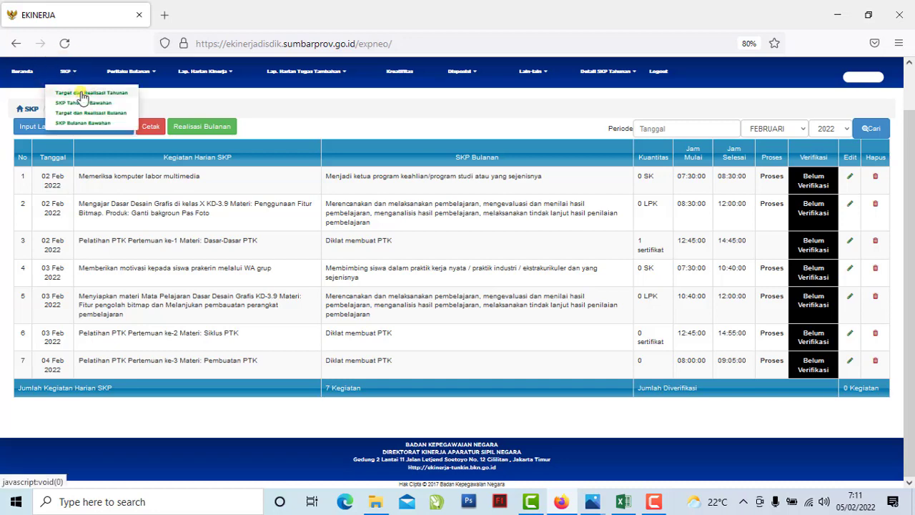
{"action": "left_click", "coordinate": [83, 94]}
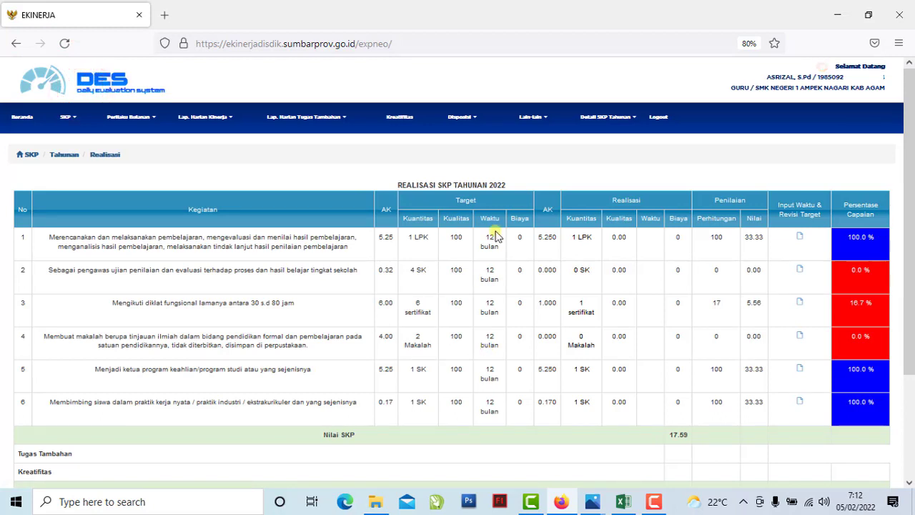
{"action": "left_click", "coordinate": [449, 203]}
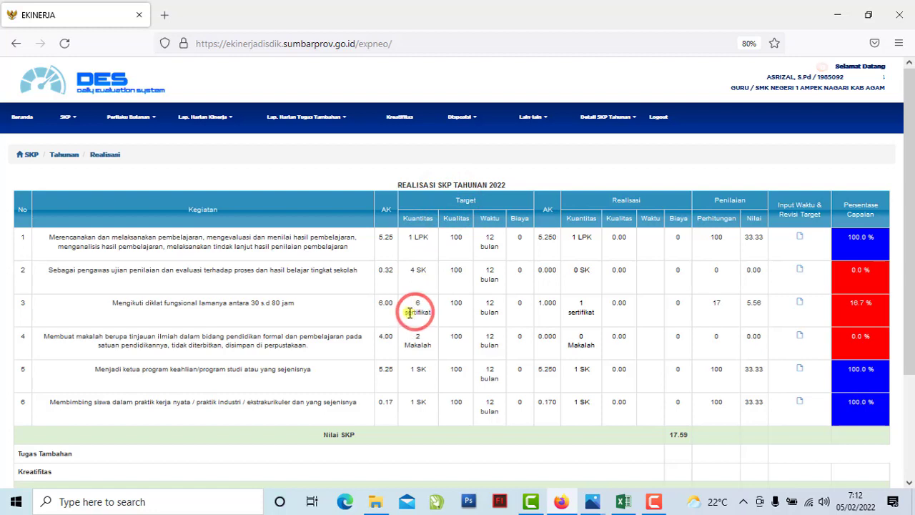
{"action": "left_click", "coordinate": [258, 308]}
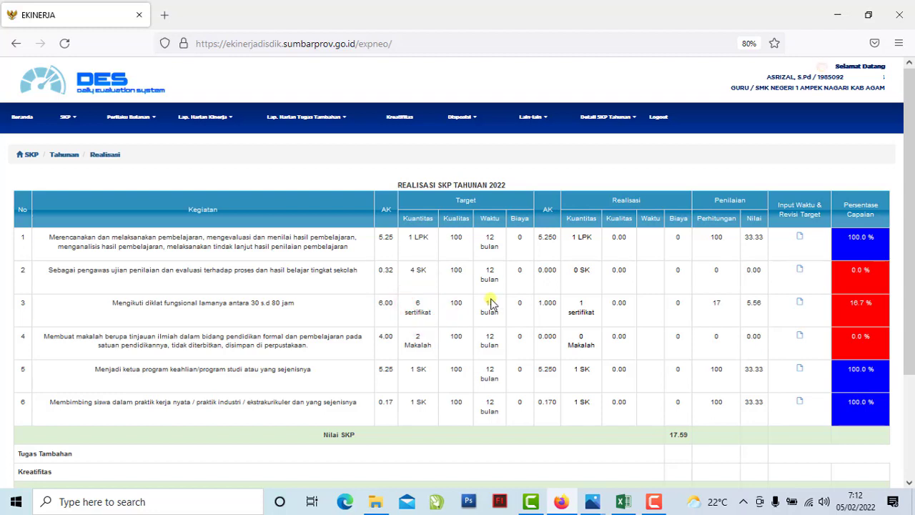
{"action": "left_click", "coordinate": [576, 304]}
{"action": "left_click", "coordinate": [578, 319]}
- Switch to the Excel report and examine the 21 to 23 Februari 2022 activities, especially the Pelatihan Media Pembelajaran sessions
{"action": "left_click", "coordinate": [622, 502]}
{"action": "scroll", "coordinate": [366, 350], "scroll_direction": "up", "scroll_amount": 2}
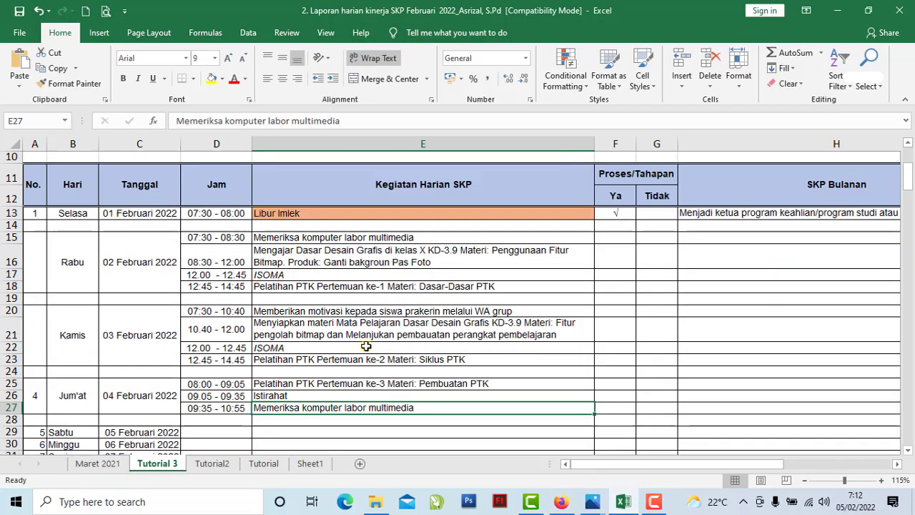
{"action": "scroll", "coordinate": [366, 350], "scroll_direction": "down", "scroll_amount": 13}
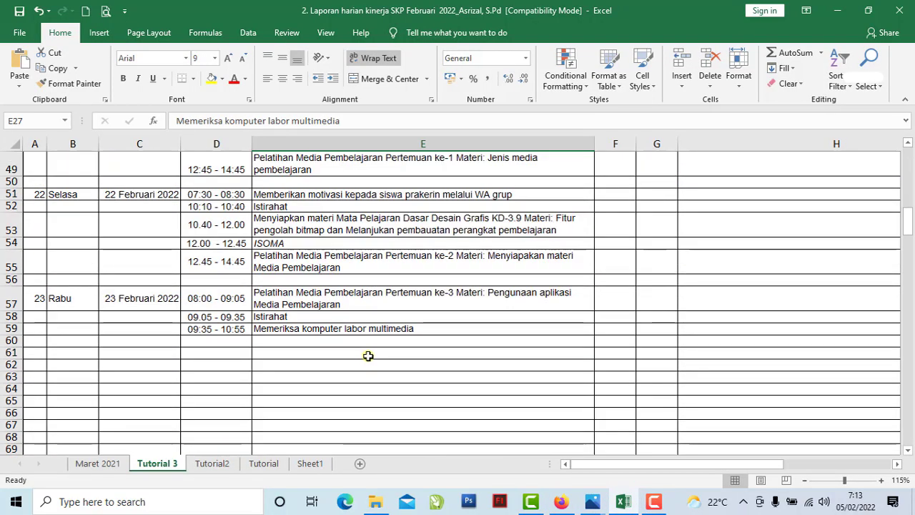
{"action": "scroll", "coordinate": [367, 353], "scroll_direction": "up", "scroll_amount": 2}
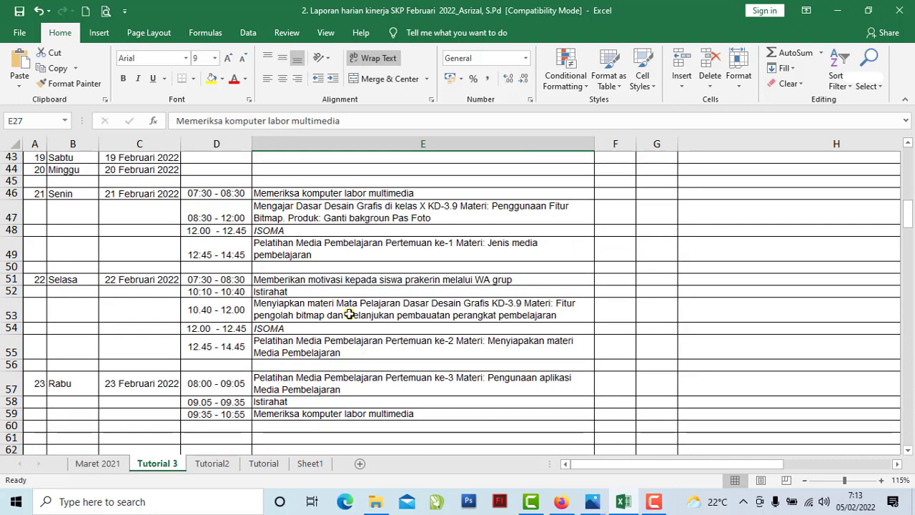
{"action": "left_click", "coordinate": [276, 249]}
{"action": "left_click", "coordinate": [280, 289]}
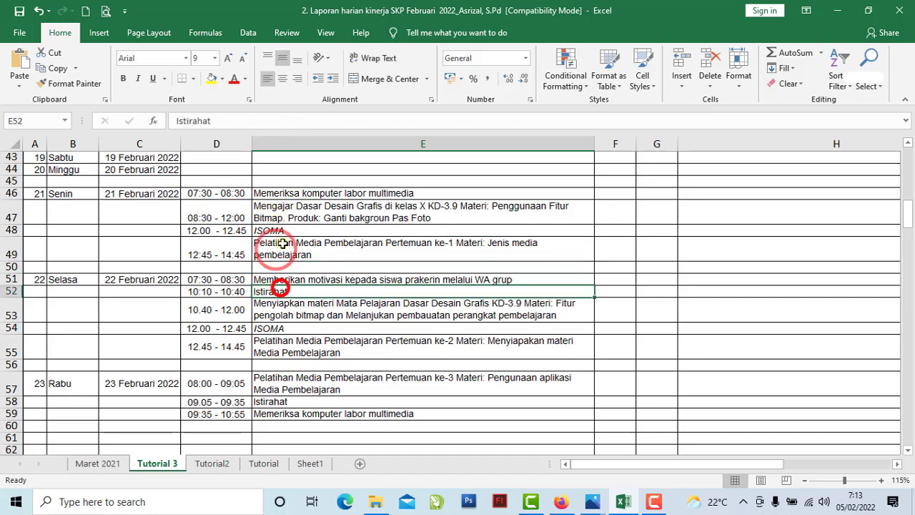
{"action": "left_click", "coordinate": [279, 245]}
{"action": "left_click", "coordinate": [293, 216]}
{"action": "left_click", "coordinate": [293, 251]}
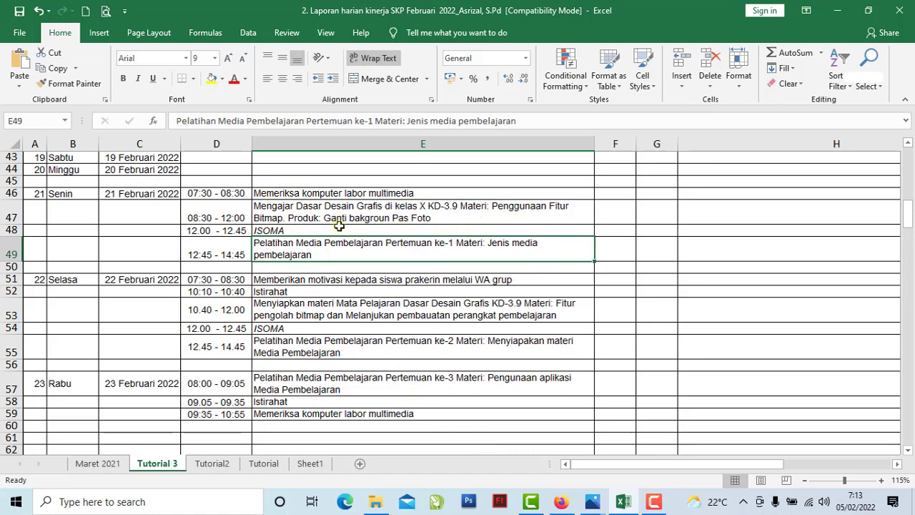
{"action": "left_click", "coordinate": [362, 255]}
{"action": "left_click", "coordinate": [313, 193]}
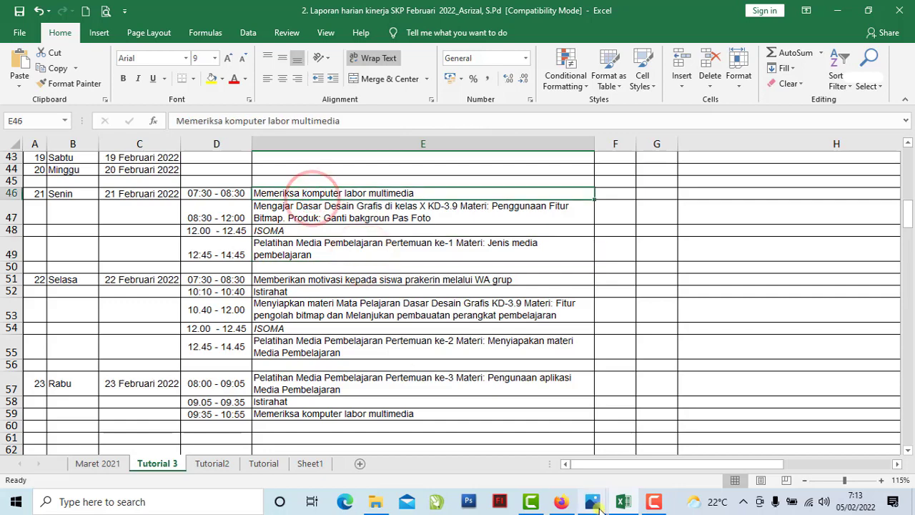
- Switch to Firefox and open the Lap. Harian Kinerja SKP page
{"action": "left_click", "coordinate": [560, 501]}
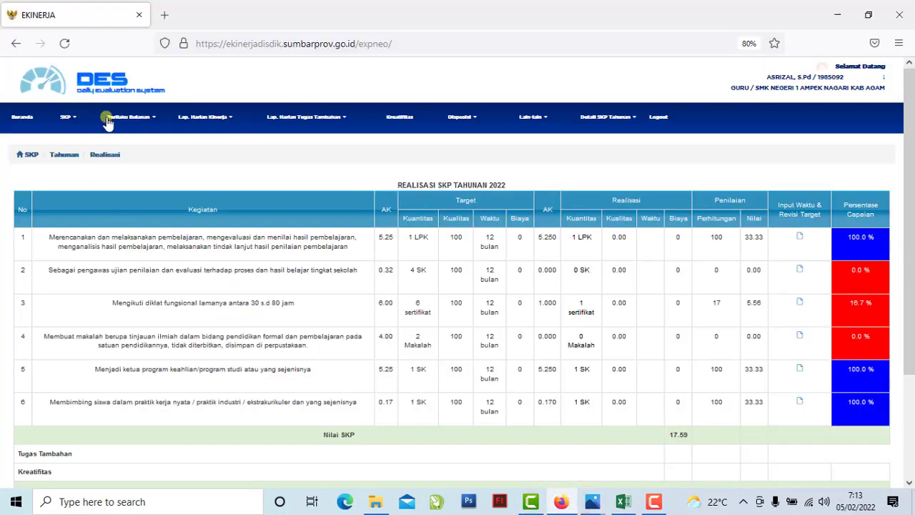
{"action": "left_click", "coordinate": [199, 121]}
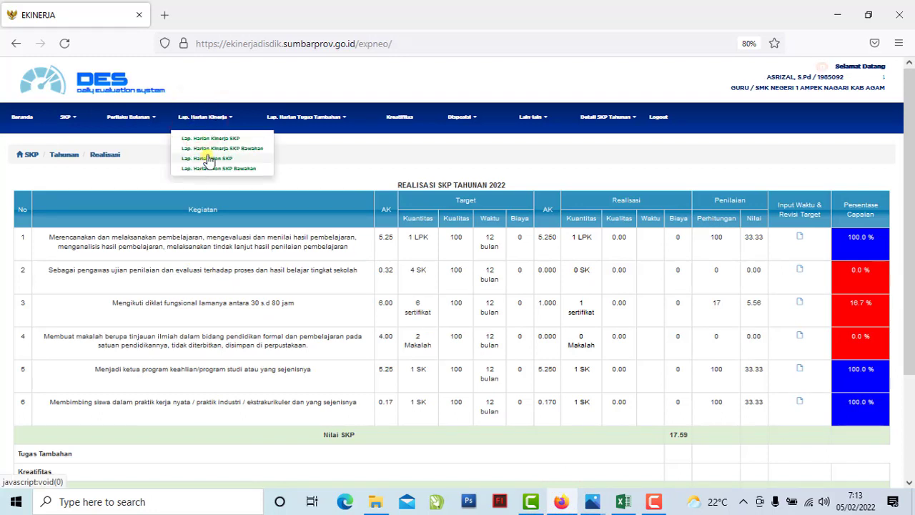
{"action": "left_click", "coordinate": [205, 143]}
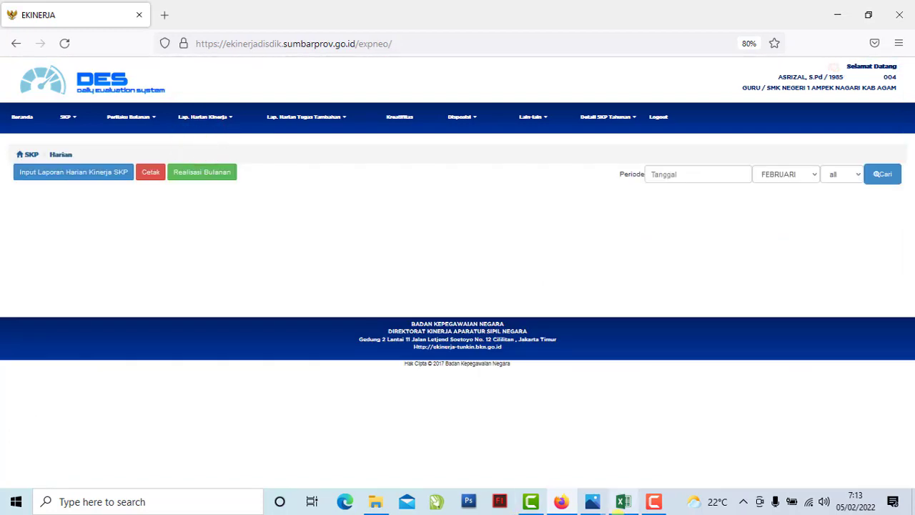
- Switch to the Excel report and look up the date of the Senin, 21 Februari 2022 activities
{"action": "left_click", "coordinate": [623, 501]}
{"action": "scroll", "coordinate": [388, 378], "scroll_direction": "up", "scroll_amount": 1}
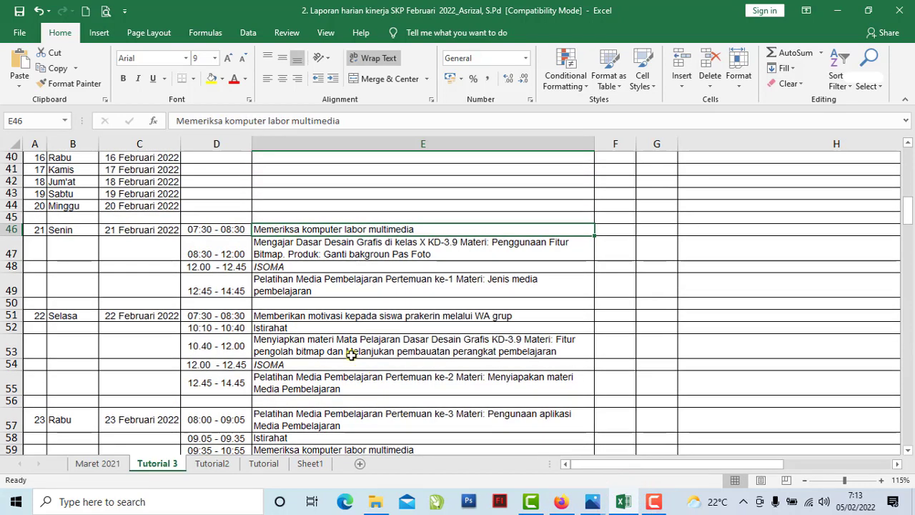
{"action": "left_click", "coordinate": [150, 232]}
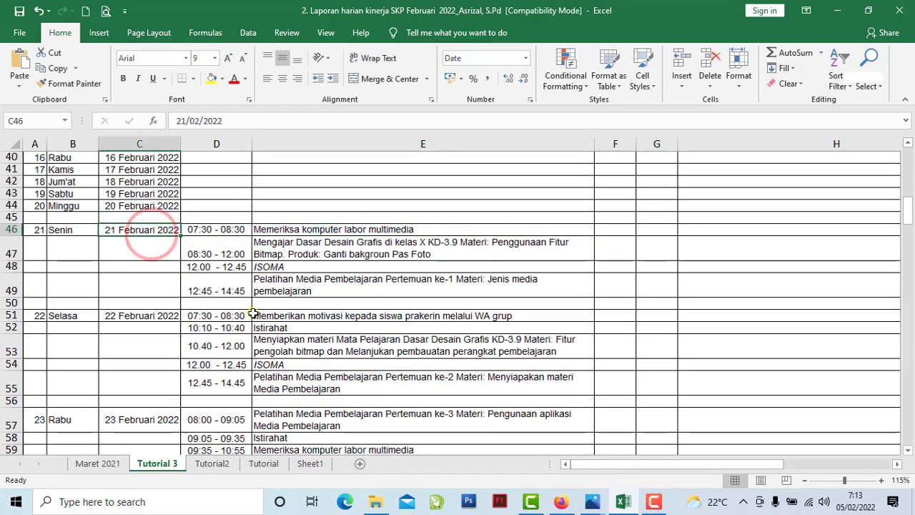
- Return to Firefox and search the daily SKP reports for day 21, month FEBRUARI, year 2022
{"action": "left_click", "coordinate": [560, 501]}
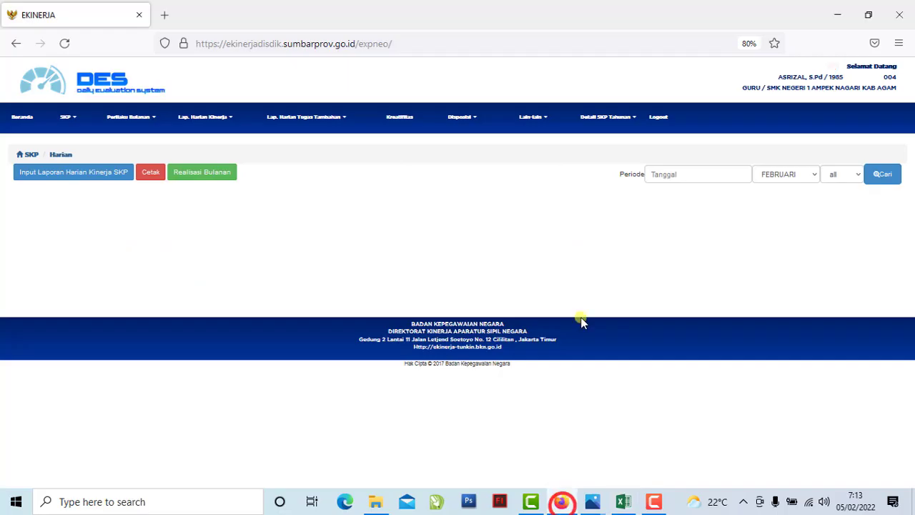
{"action": "left_click", "coordinate": [674, 174]}
{"action": "type", "text": "21"}
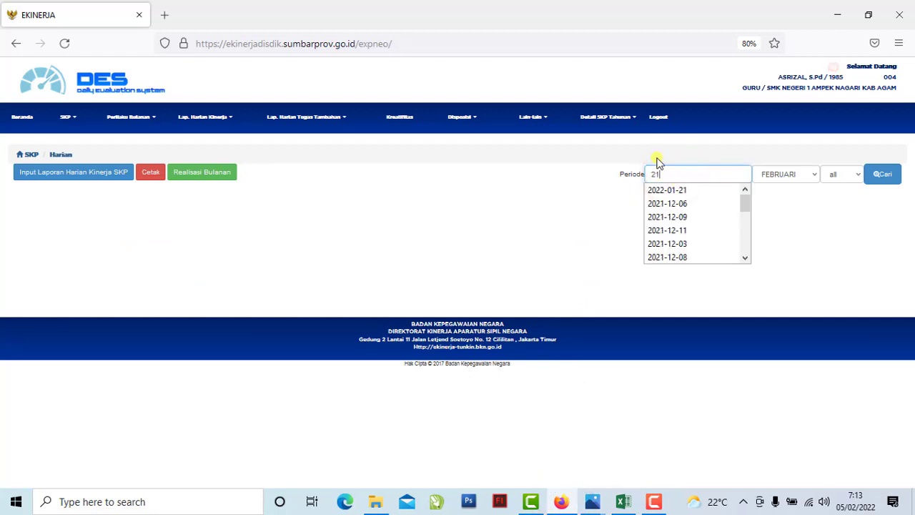
{"action": "left_click", "coordinate": [658, 161]}
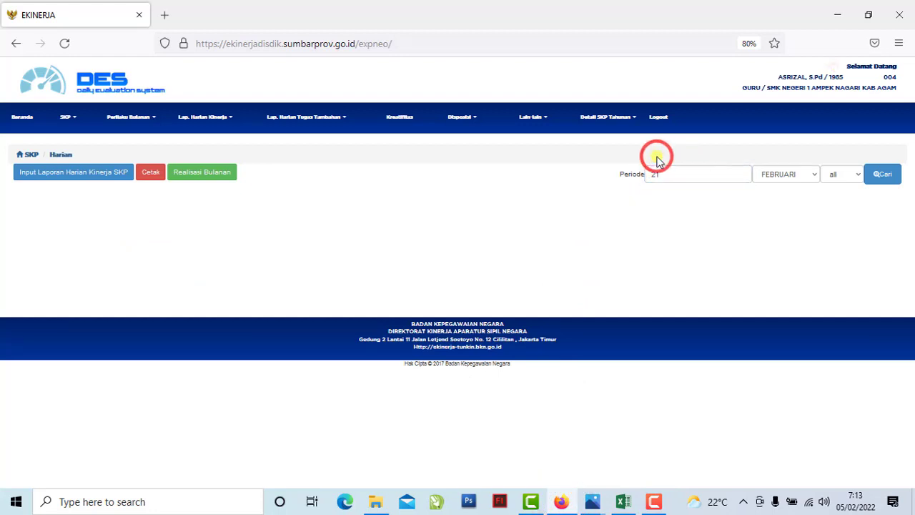
{"action": "left_click", "coordinate": [784, 176]}
{"action": "left_click", "coordinate": [777, 206]}
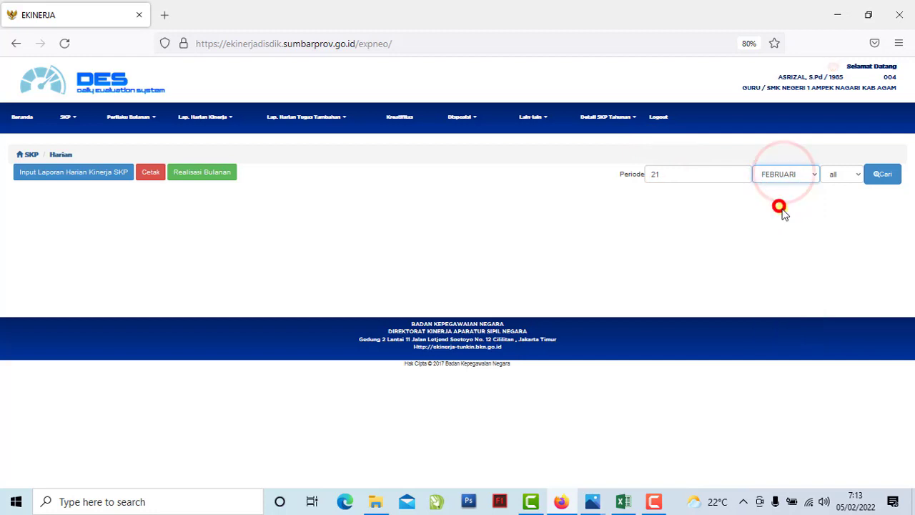
{"action": "left_click", "coordinate": [843, 176]}
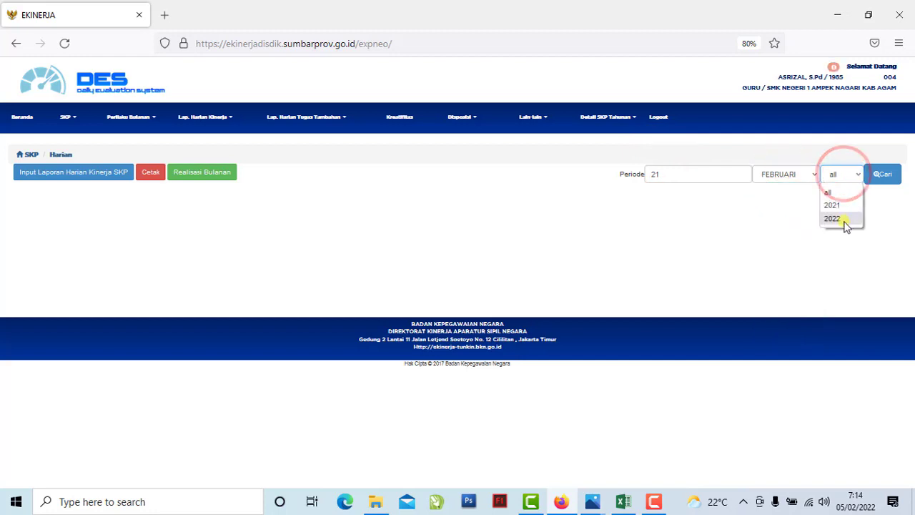
{"action": "left_click", "coordinate": [831, 218]}
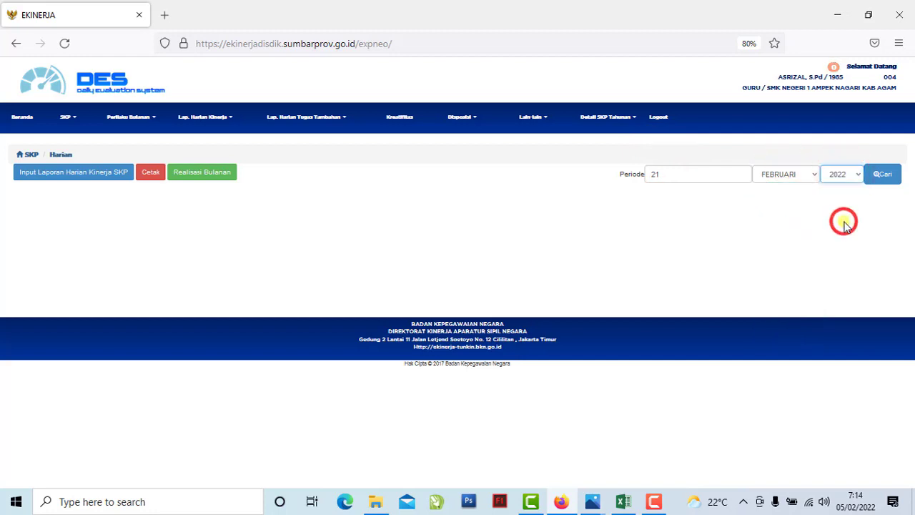
{"action": "left_click", "coordinate": [877, 179]}
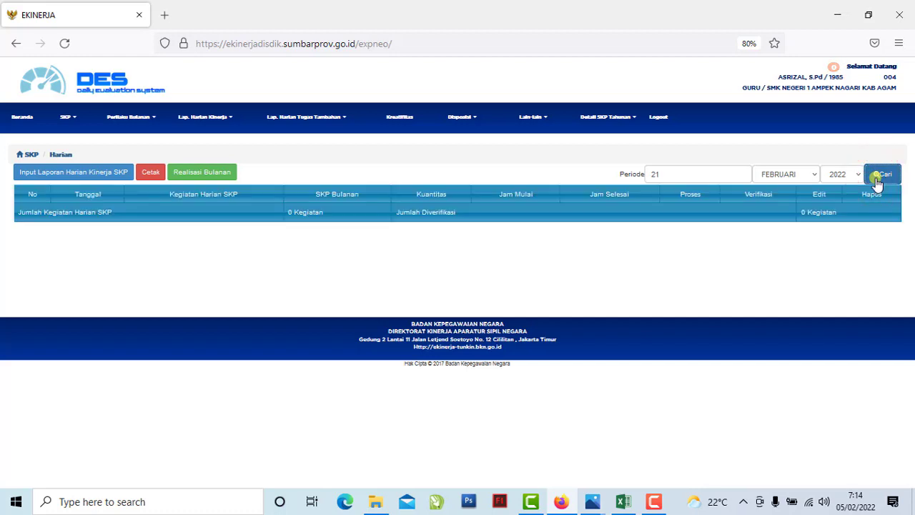
{"action": "left_click", "coordinate": [243, 279]}
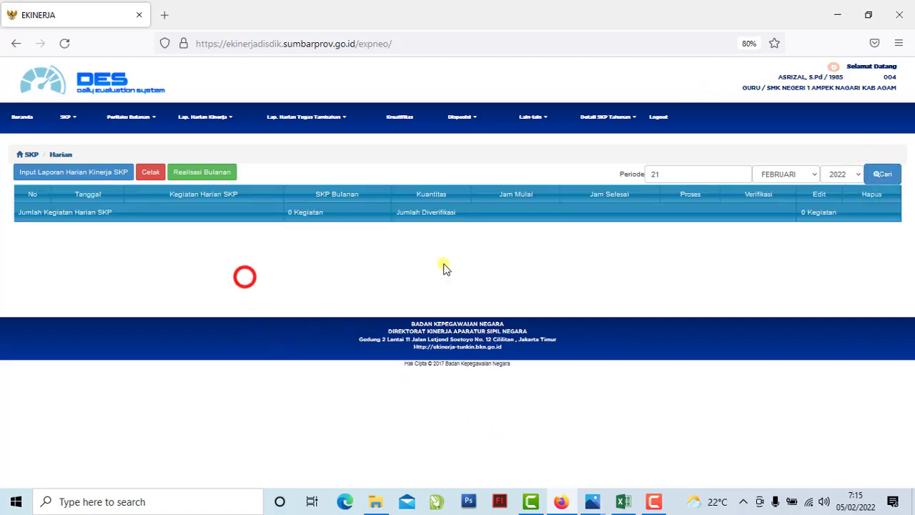
{"action": "left_click", "coordinate": [443, 261]}
{"action": "left_click", "coordinate": [287, 264]}
{"action": "left_click", "coordinate": [402, 255]}
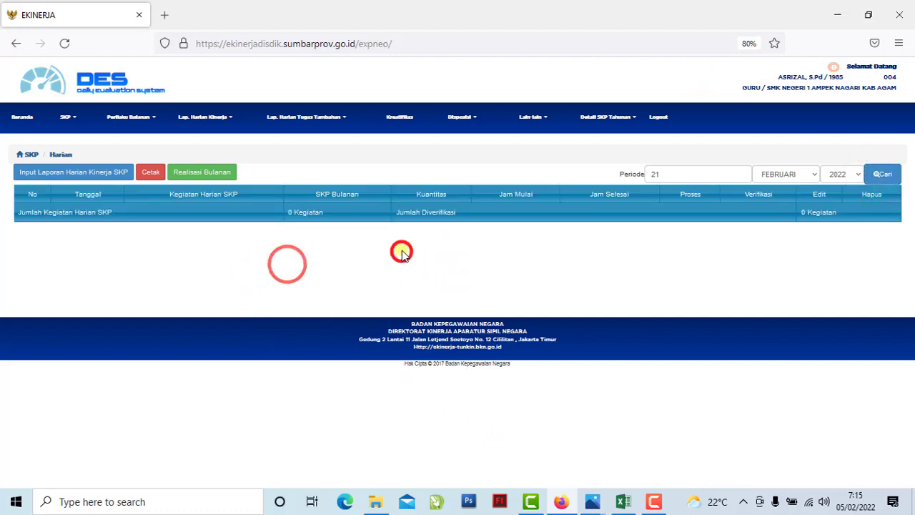
- Start a new daily SKP performance report entry and set its Tanggal to 2022-02-21
{"action": "left_click", "coordinate": [89, 174]}
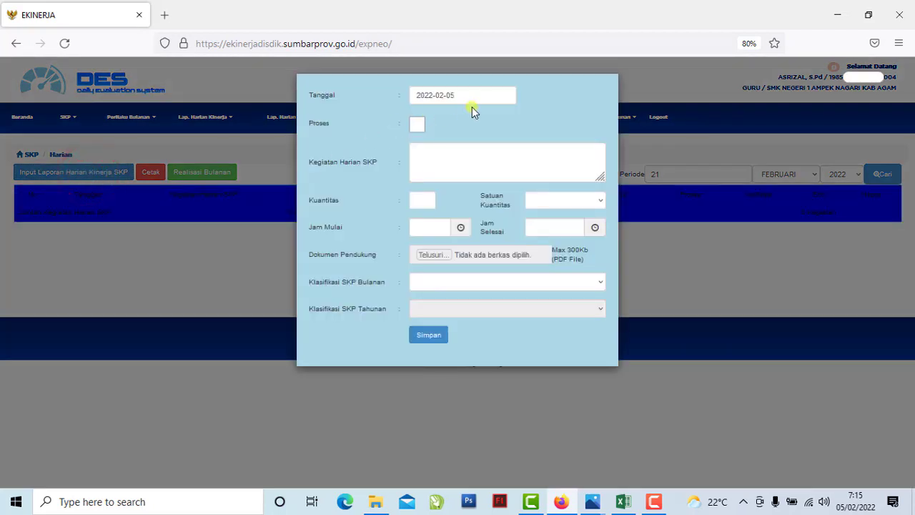
{"action": "left_click", "coordinate": [474, 95]}
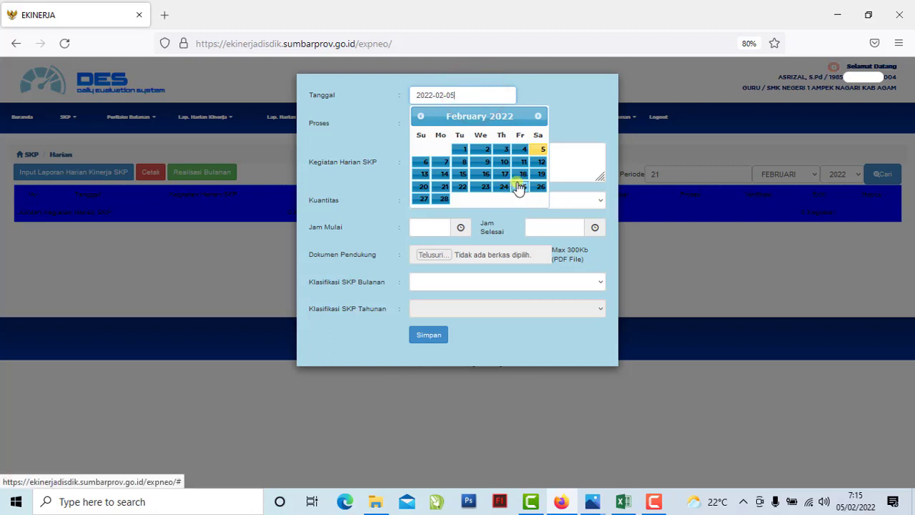
{"action": "left_click", "coordinate": [445, 188]}
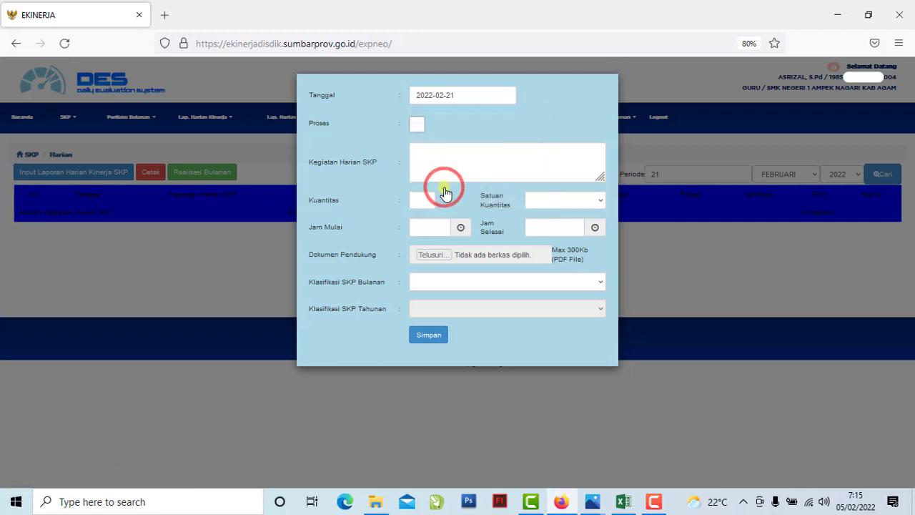
- Copy "Memeriksa komputer labor multimedia" from cell E46 of the Excel report into the entry's Kegiatan Harian SKP in Firefox
{"action": "left_click", "coordinate": [463, 161]}
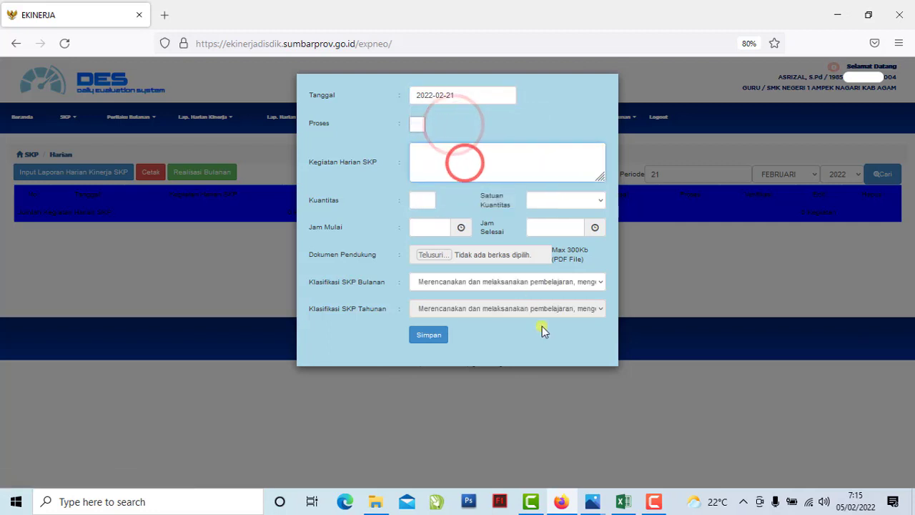
{"action": "left_click", "coordinate": [622, 502]}
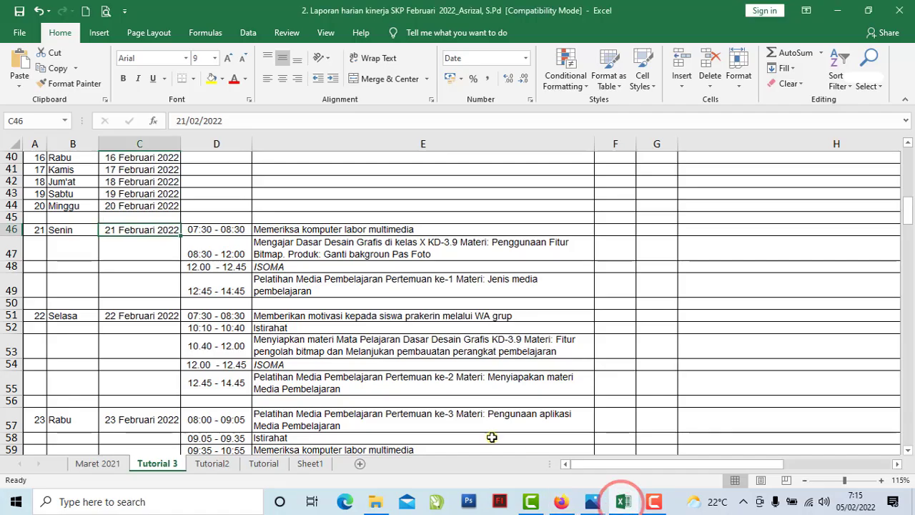
{"action": "left_click", "coordinate": [342, 229]}
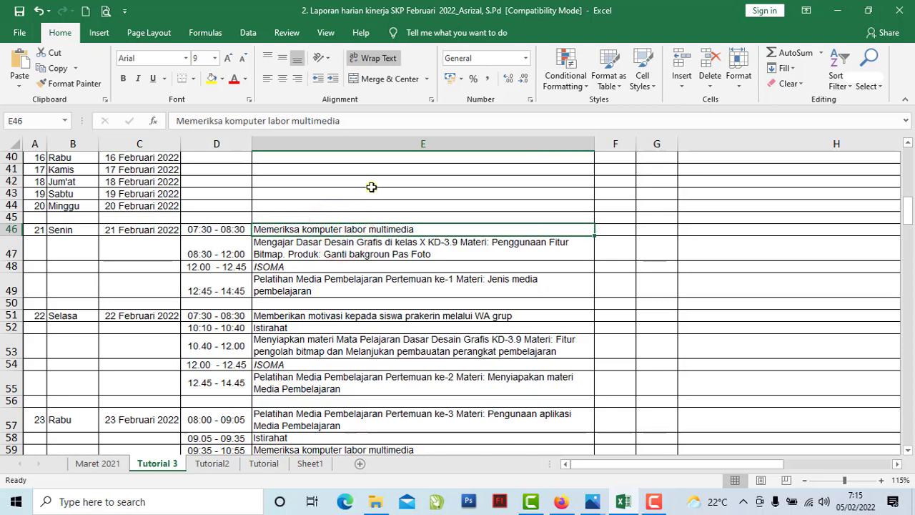
{"action": "triple_click", "coordinate": [371, 121]}
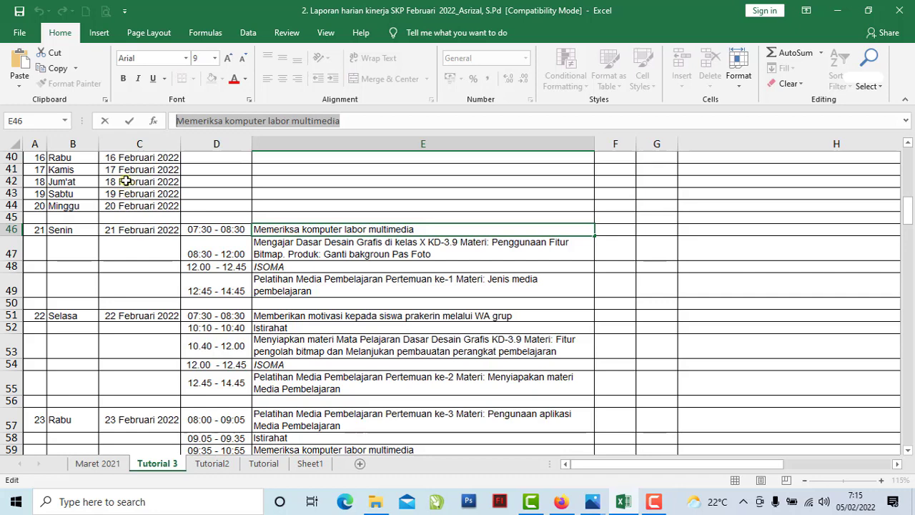
{"action": "left_click", "coordinate": [57, 68]}
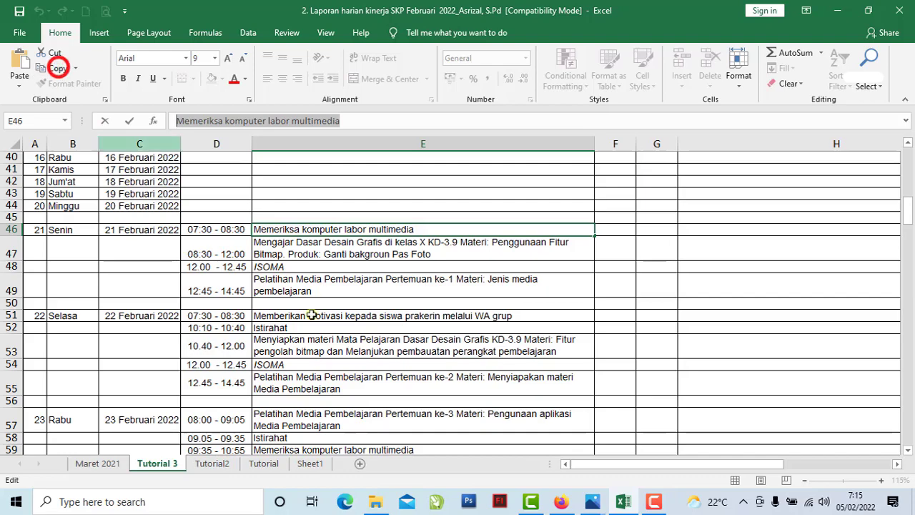
{"action": "left_click", "coordinate": [562, 502]}
{"action": "right_click", "coordinate": [470, 163]}
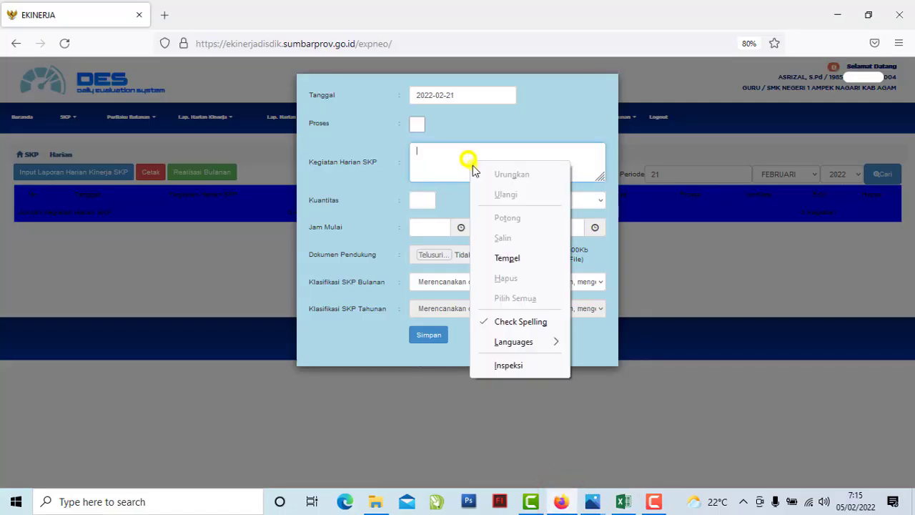
{"action": "left_click", "coordinate": [507, 258]}
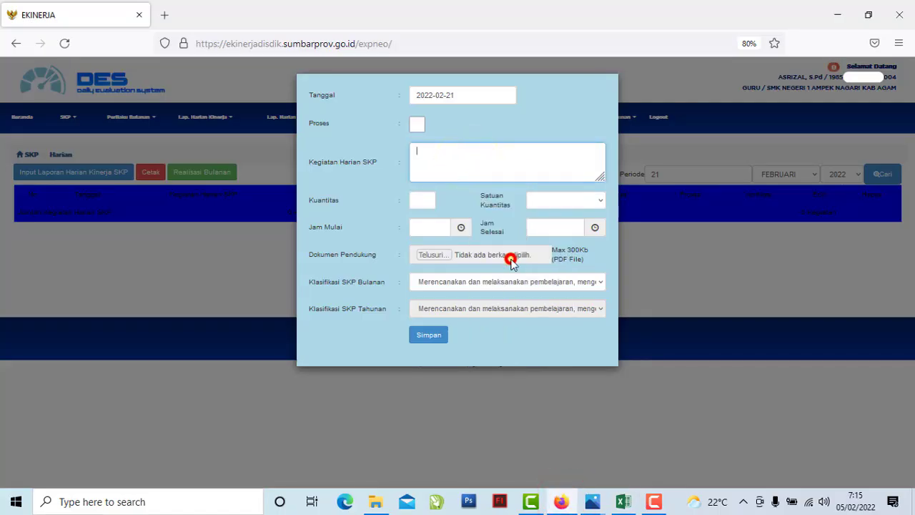
- Enable Proses for the entry, set Kuantitas to 0 and choose SK as the Satuan Kuantitas
{"action": "left_click", "coordinate": [418, 126]}
{"action": "left_click", "coordinate": [521, 296]}
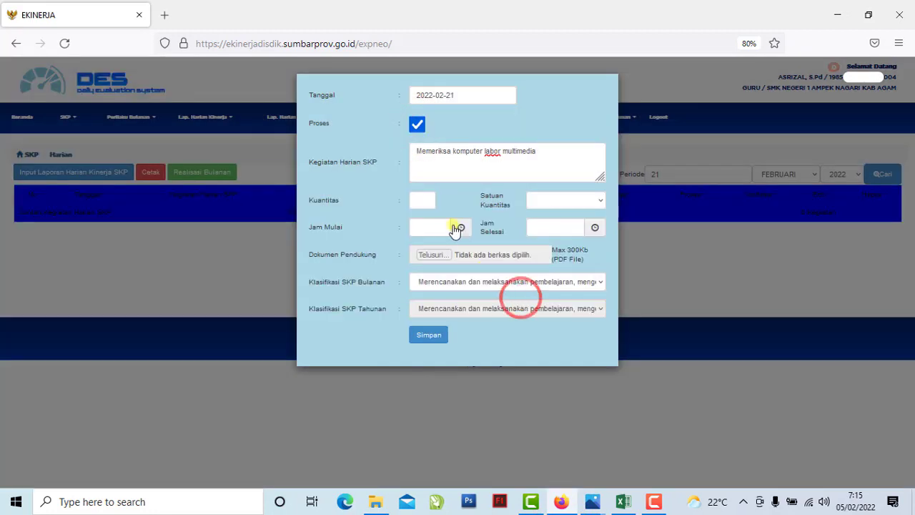
{"action": "left_click", "coordinate": [419, 198]}
{"action": "type", "text": "0"}
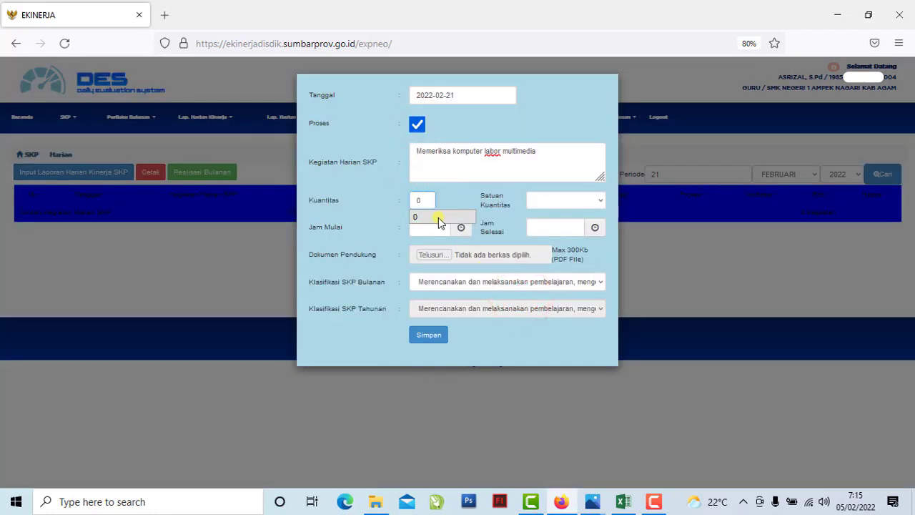
{"action": "left_click", "coordinate": [434, 218]}
{"action": "left_click", "coordinate": [552, 203]}
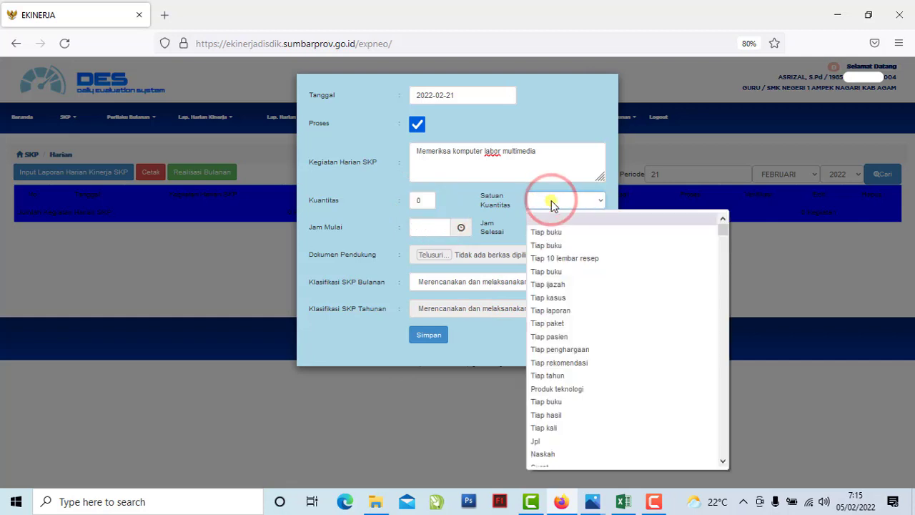
{"action": "key", "text": "s"}
{"action": "left_click", "coordinate": [546, 226]}
- Set the entry's Jam Mulai to 07:30 and Jam Selesai to 08:30
{"action": "left_click", "coordinate": [420, 226]}
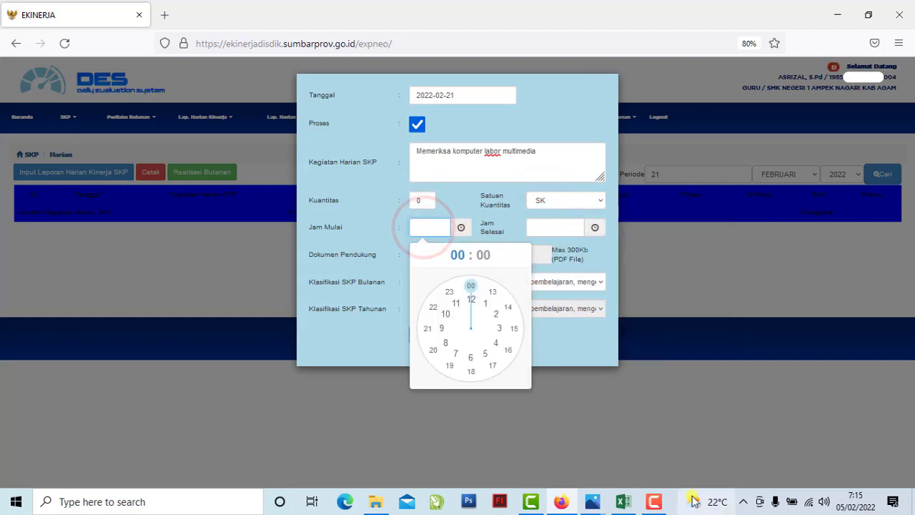
{"action": "left_click", "coordinate": [623, 501]}
{"action": "left_click", "coordinate": [626, 503]}
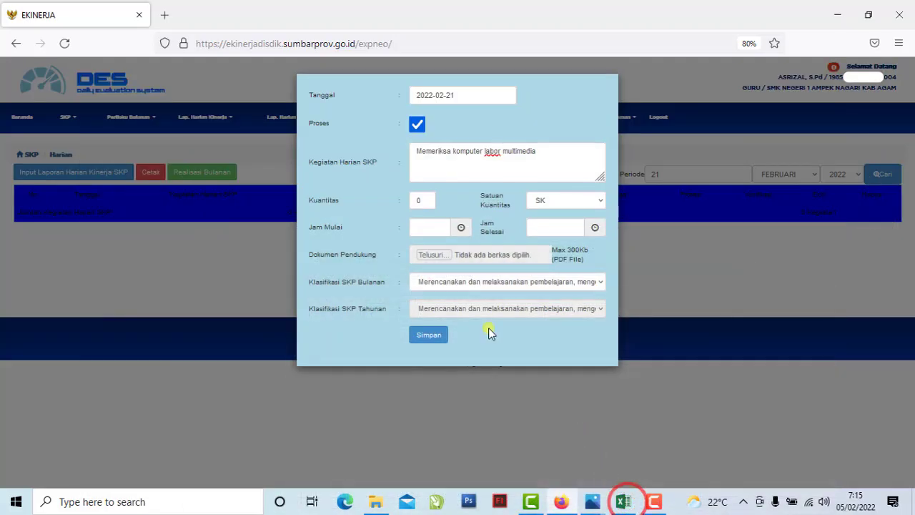
{"action": "left_click", "coordinate": [436, 226]}
{"action": "left_click", "coordinate": [453, 352]}
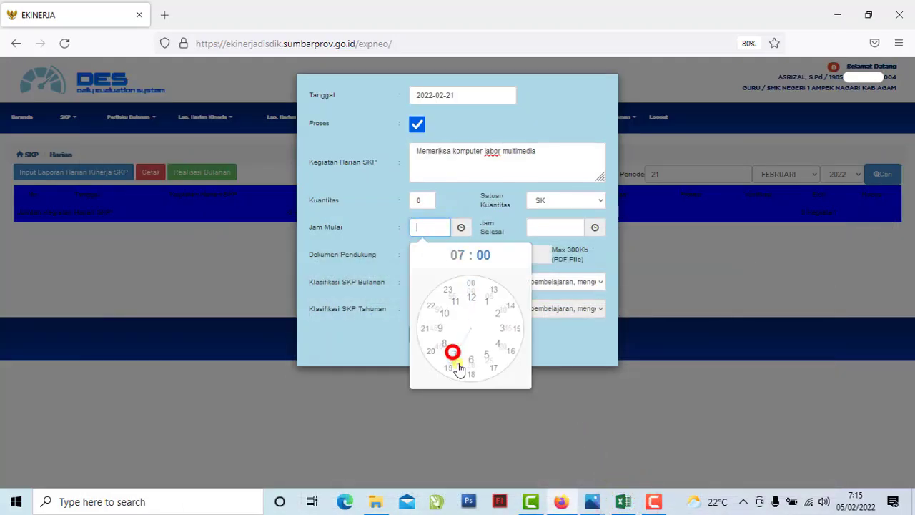
{"action": "left_click", "coordinate": [469, 371]}
{"action": "left_click", "coordinate": [561, 228]}
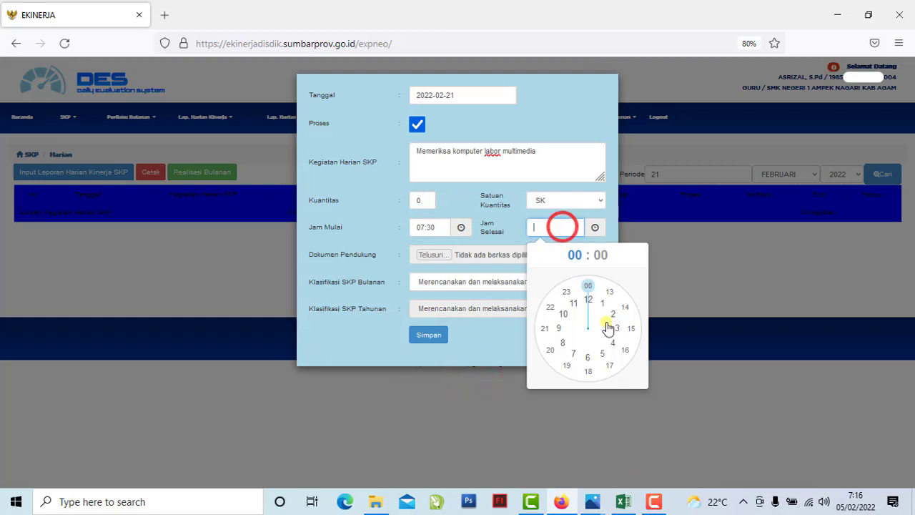
{"action": "left_click", "coordinate": [562, 343]}
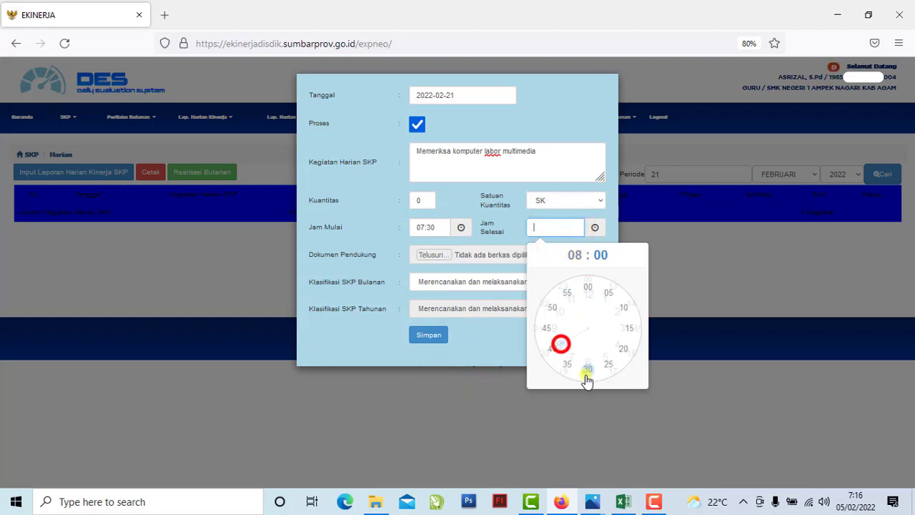
{"action": "left_click", "coordinate": [588, 369]}
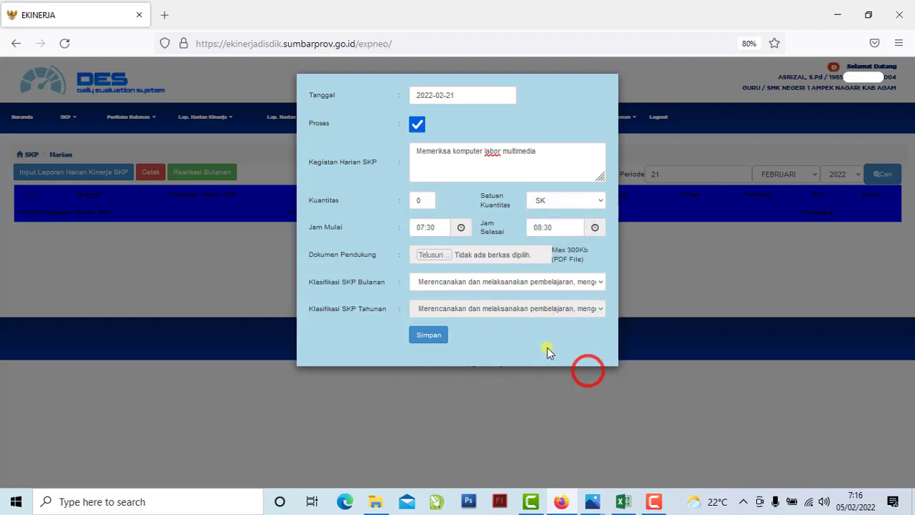
- Set the entry's Klasifikasi SKP Bulanan to "Menjadi ketua program keahlian/program studi atau yang sejenisnya"
{"action": "left_click", "coordinate": [497, 282]}
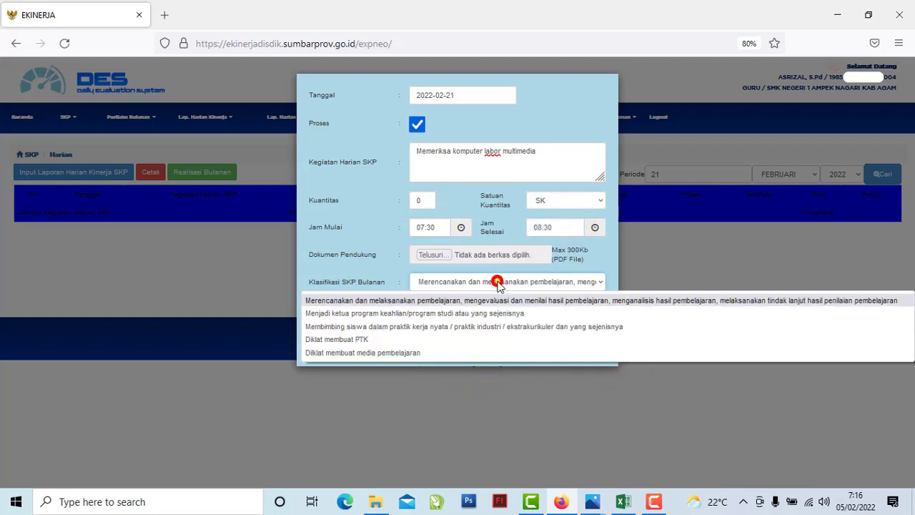
{"action": "left_click", "coordinate": [386, 315]}
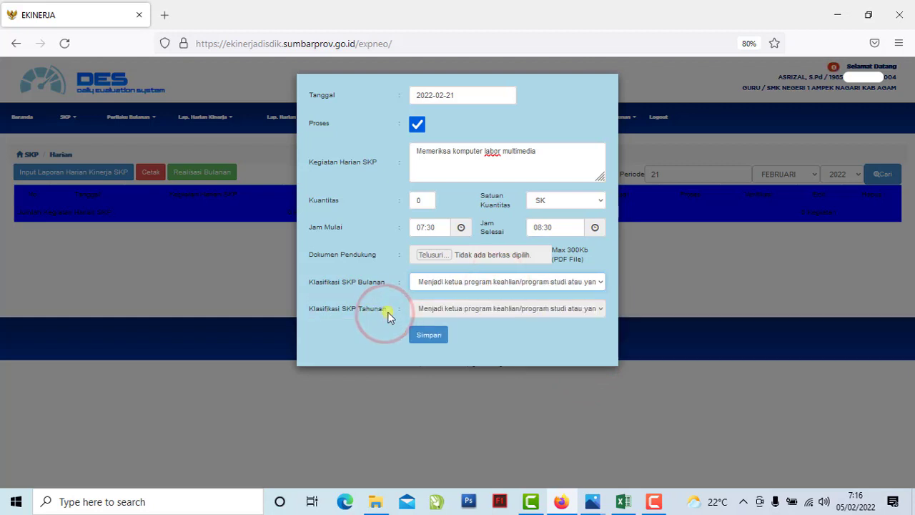
- Save the "Memeriksa komputer labor multimedia" entry and confirm processing it
{"action": "left_click", "coordinate": [419, 336]}
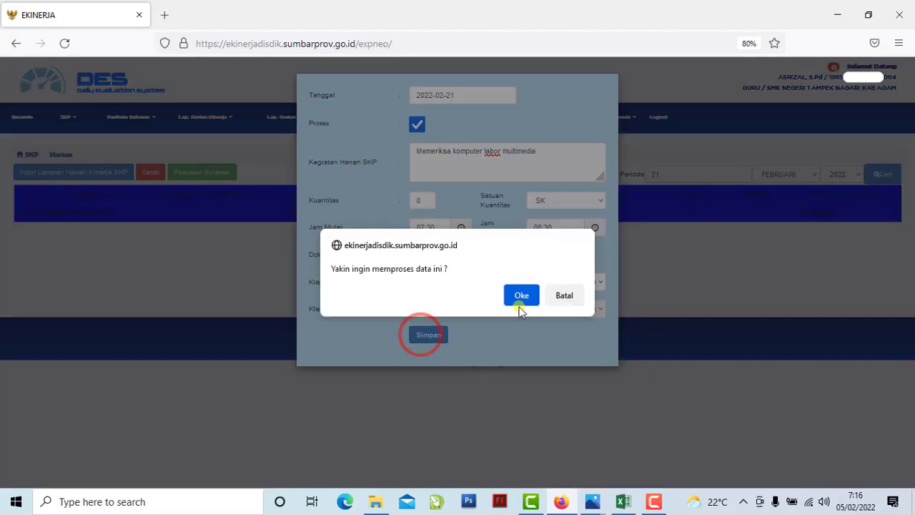
{"action": "left_click", "coordinate": [518, 295]}
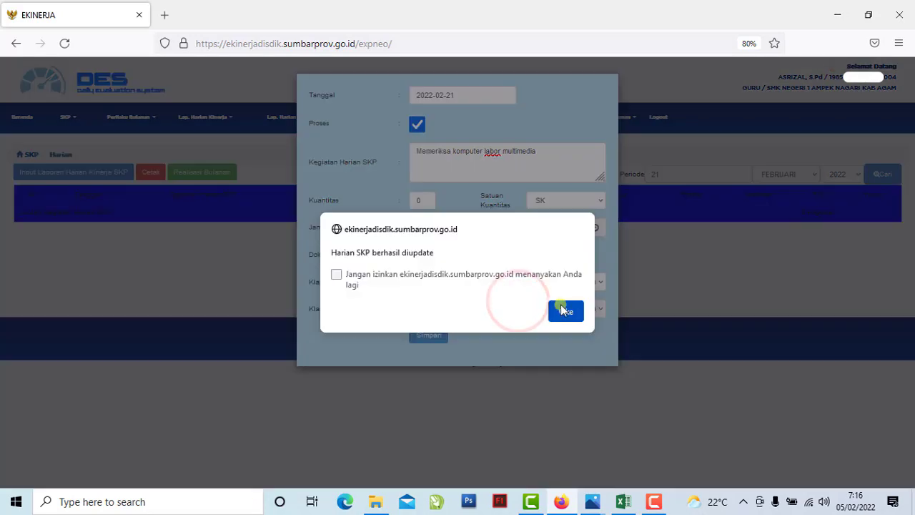
{"action": "left_click", "coordinate": [562, 307]}
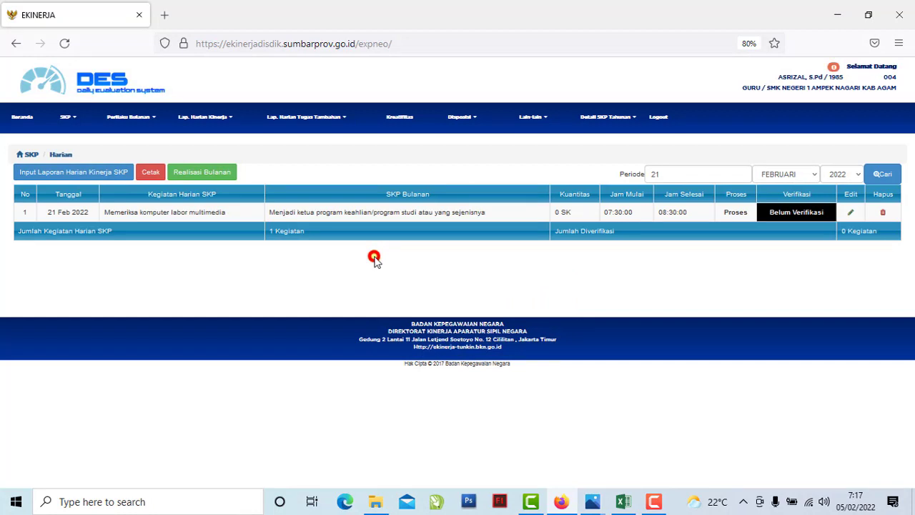
- Start a new daily SKP report entry and set its Tanggal to 2022-02-21
{"action": "left_click", "coordinate": [72, 174]}
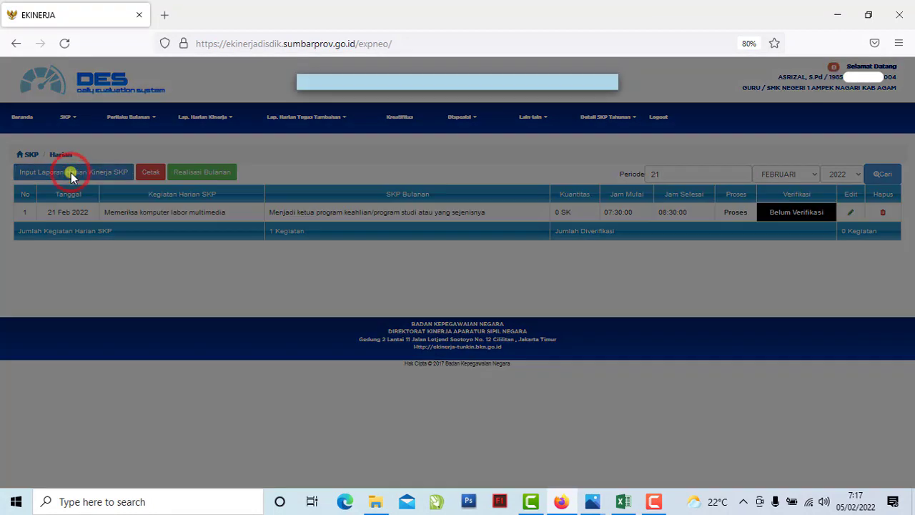
{"action": "left_click", "coordinate": [460, 97]}
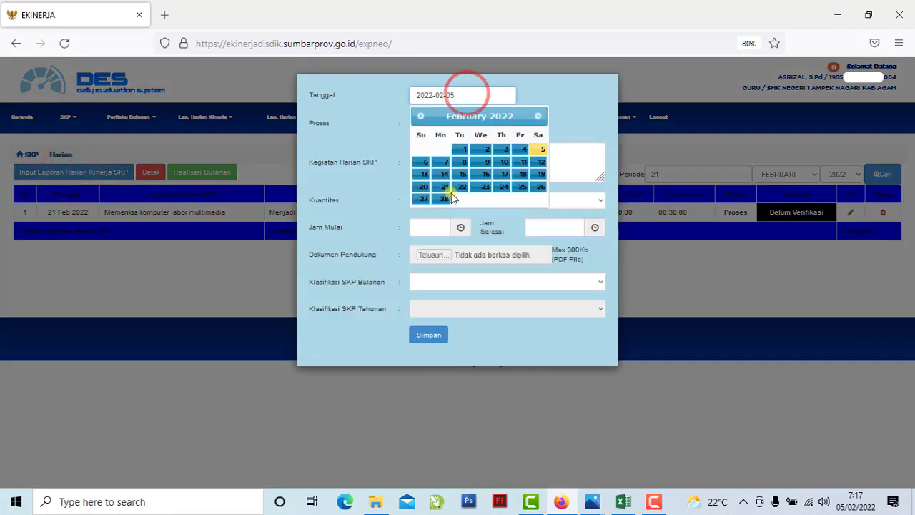
{"action": "left_click", "coordinate": [440, 190]}
{"action": "left_click", "coordinate": [441, 127]}
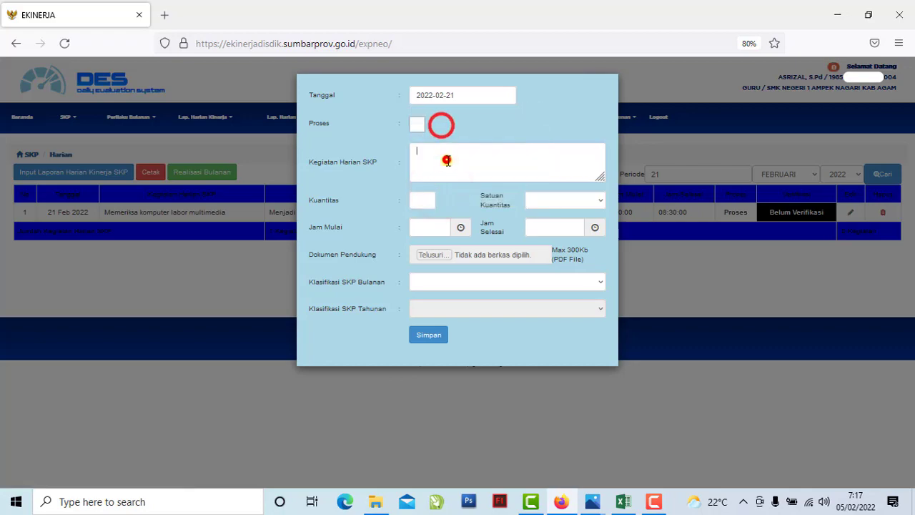
- Copy the whole "Mengajar Dasar Desain Grafis di kelas X KD-3.9" text from cell E47 in Excel into the entry's Kegiatan Harian SKP in Firefox
{"action": "left_click", "coordinate": [445, 158]}
{"action": "left_click", "coordinate": [624, 503]}
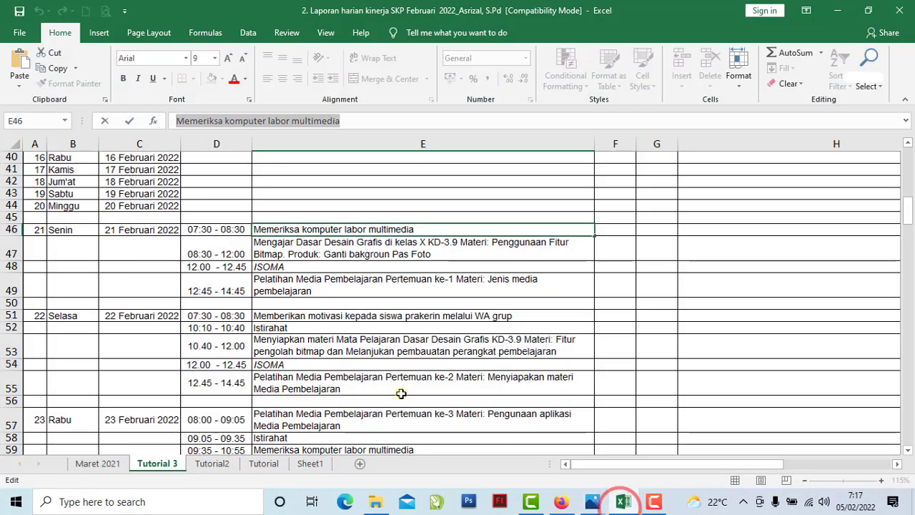
{"action": "left_click", "coordinate": [286, 255]}
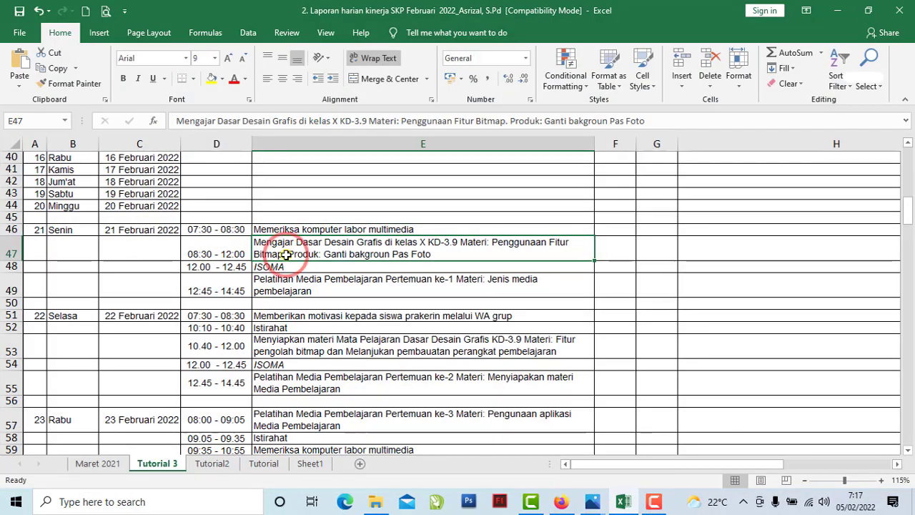
{"action": "double_click", "coordinate": [419, 254]}
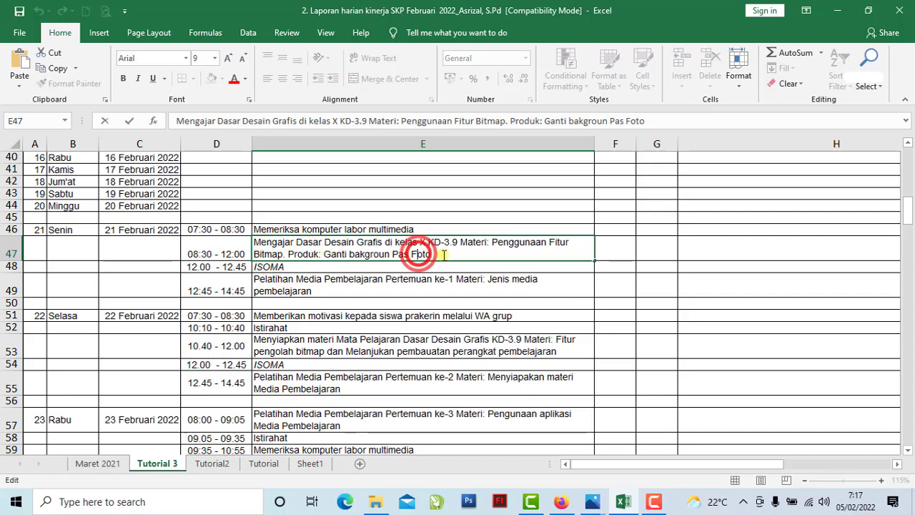
{"action": "left_click_drag", "start_coordinate": [442, 255], "coordinate": [252, 244]}
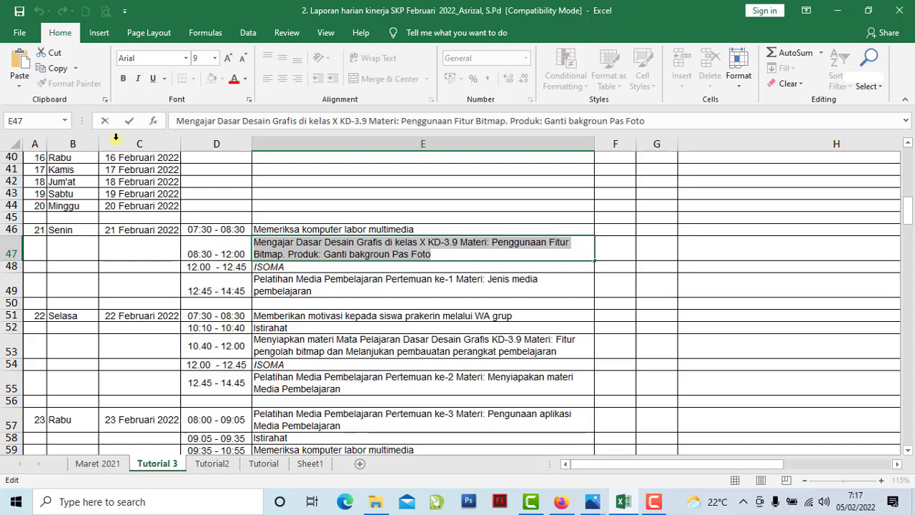
{"action": "left_click", "coordinate": [57, 69]}
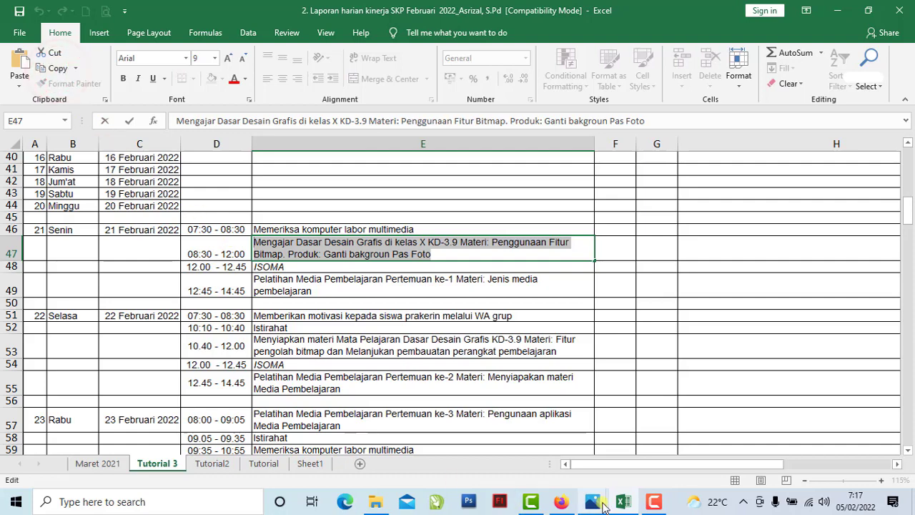
{"action": "left_click", "coordinate": [561, 501]}
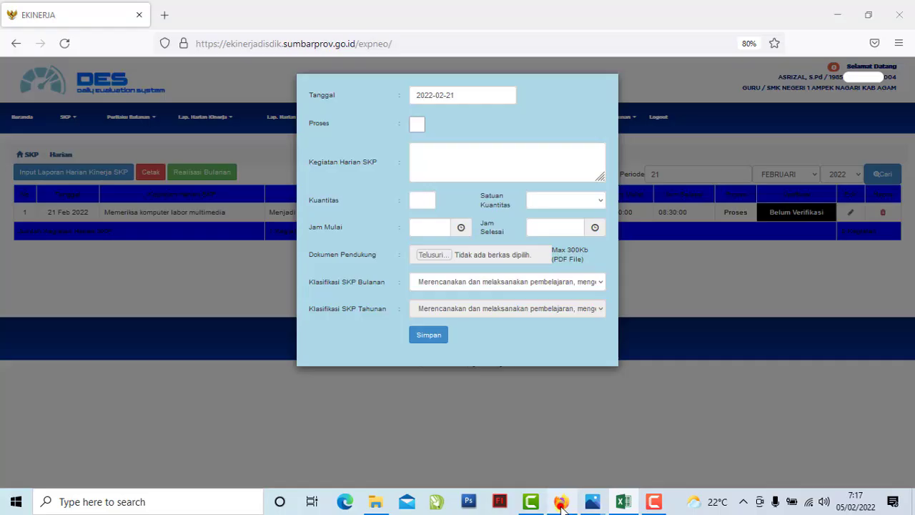
{"action": "right_click", "coordinate": [481, 162]}
{"action": "left_click", "coordinate": [516, 262]}
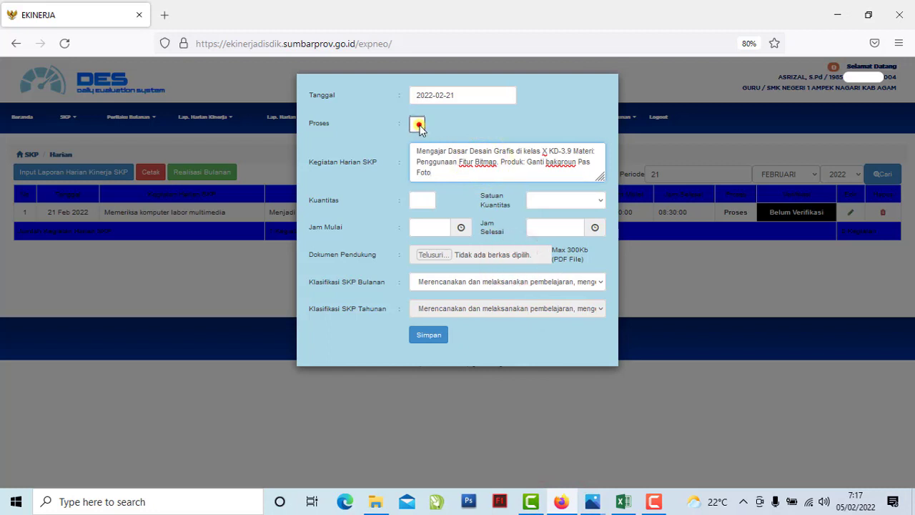
- Enable Proses for the teaching entry, set Kuantitas to 0 and choose LPK as the Satuan Kuantitas
{"action": "left_click", "coordinate": [417, 125]}
{"action": "left_click", "coordinate": [518, 295]}
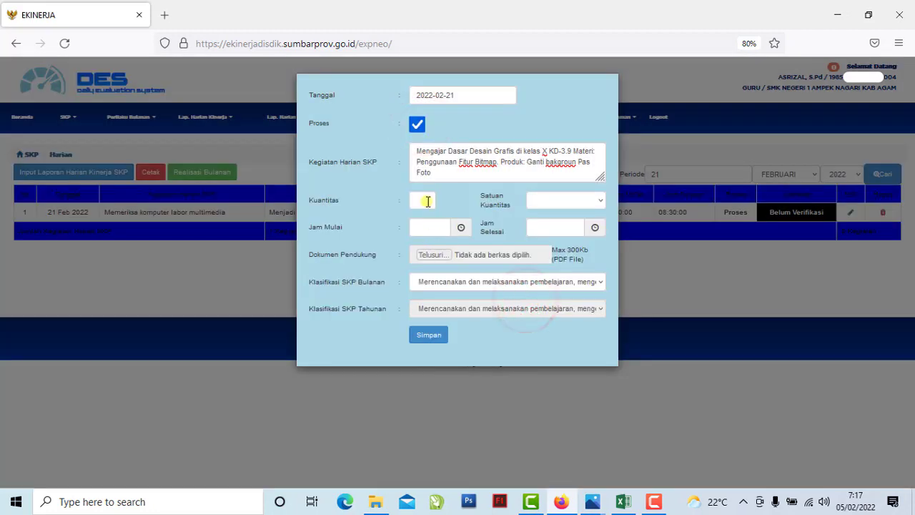
{"action": "left_click", "coordinate": [426, 201]}
{"action": "type", "text": "0"}
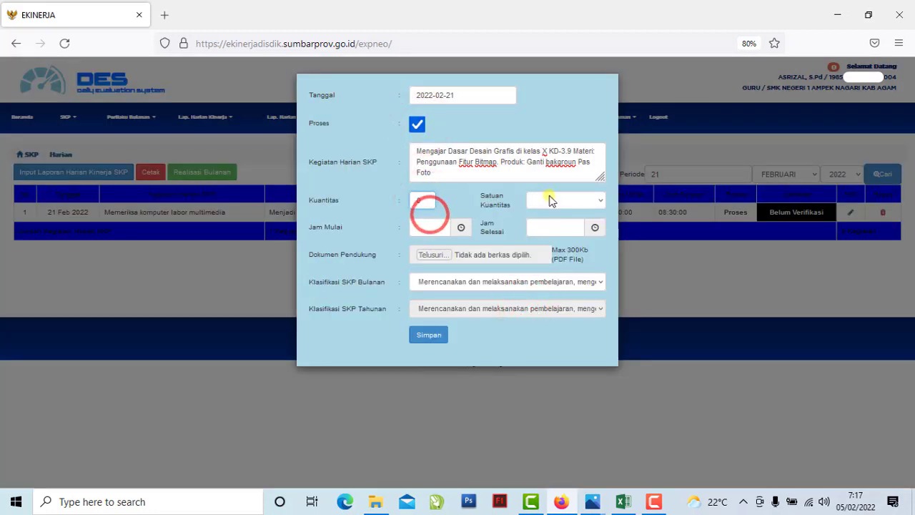
{"action": "left_click", "coordinate": [548, 200]}
{"action": "key", "text": "l"}
{"action": "key", "text": "l"}
{"action": "scroll", "coordinate": [607, 382], "scroll_direction": "down", "scroll_amount": 6}
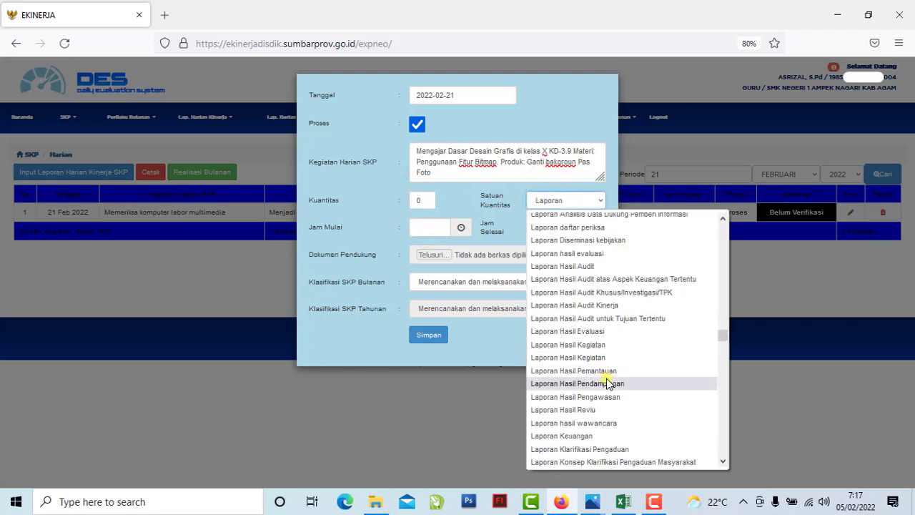
{"action": "scroll", "coordinate": [606, 383], "scroll_direction": "down", "scroll_amount": 15}
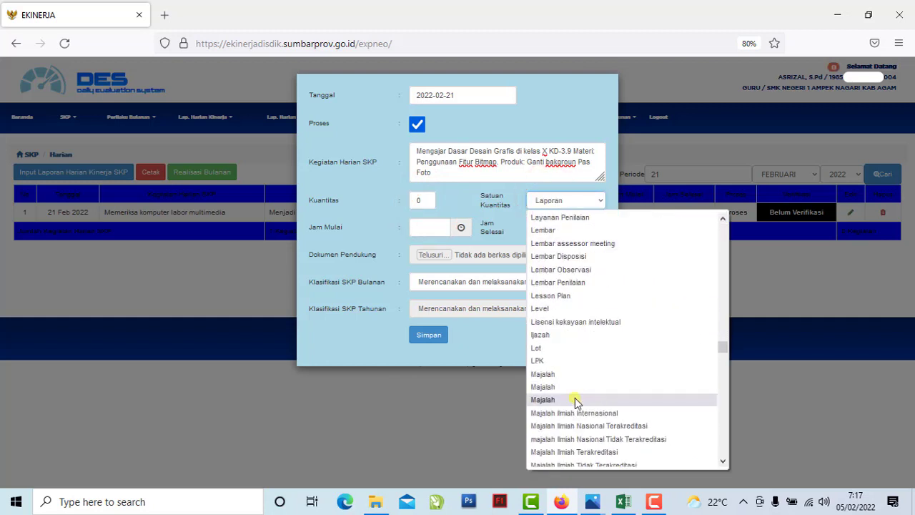
{"action": "left_click", "coordinate": [540, 362]}
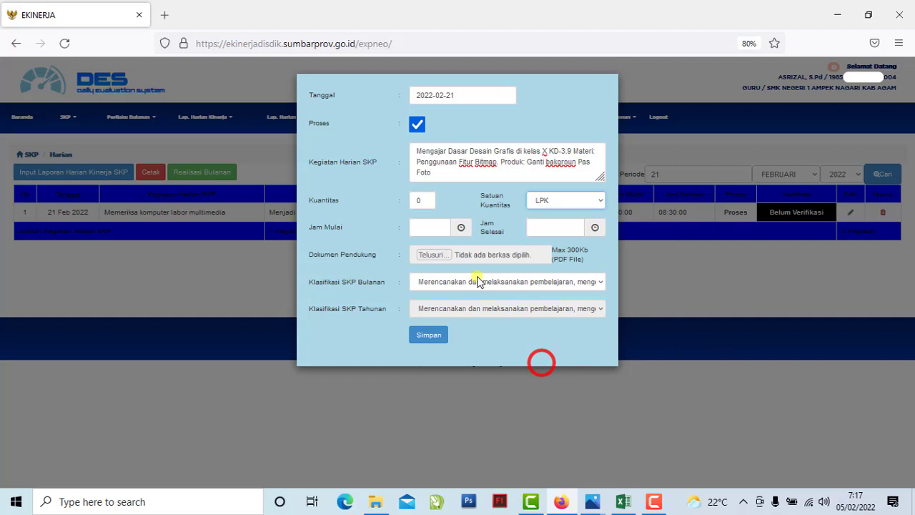
- Set the teaching entry's Jam Mulai to 08:30 and Jam Selesai to 12:00
{"action": "left_click", "coordinate": [424, 225]}
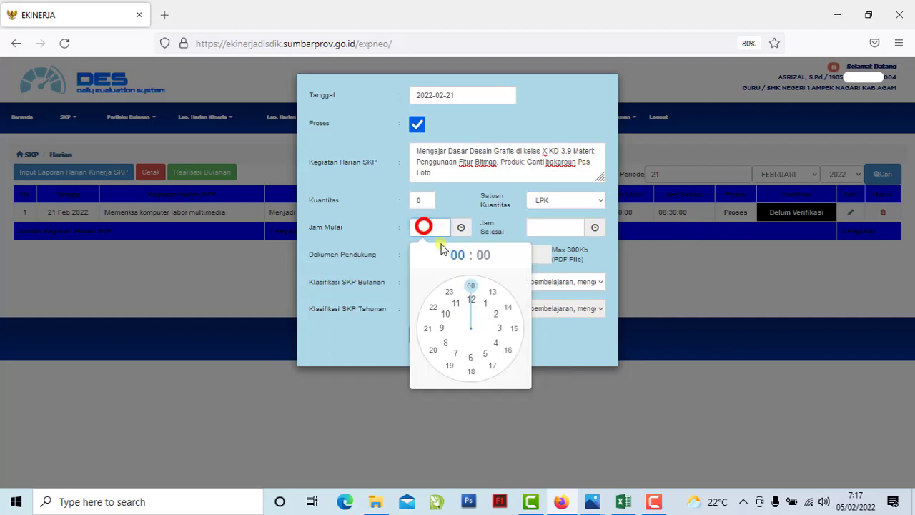
{"action": "left_click", "coordinate": [444, 344]}
{"action": "left_click", "coordinate": [470, 370]}
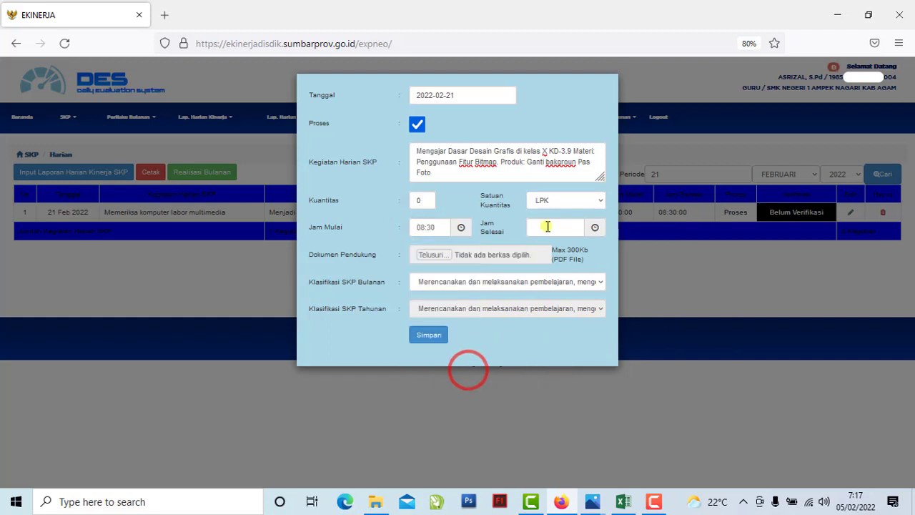
{"action": "left_click", "coordinate": [545, 227]}
{"action": "left_click", "coordinate": [588, 299]}
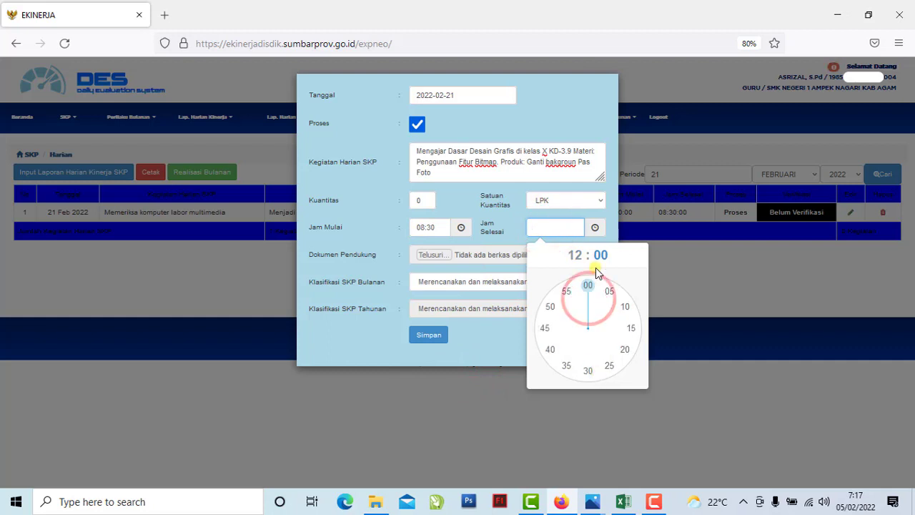
{"action": "left_click", "coordinate": [587, 286]}
- Classify the entry's SKP Bulanan as the "Merencanakan dan melaksanakan pembelajaran" option, save the entry and confirm processing it
{"action": "left_click", "coordinate": [507, 281]}
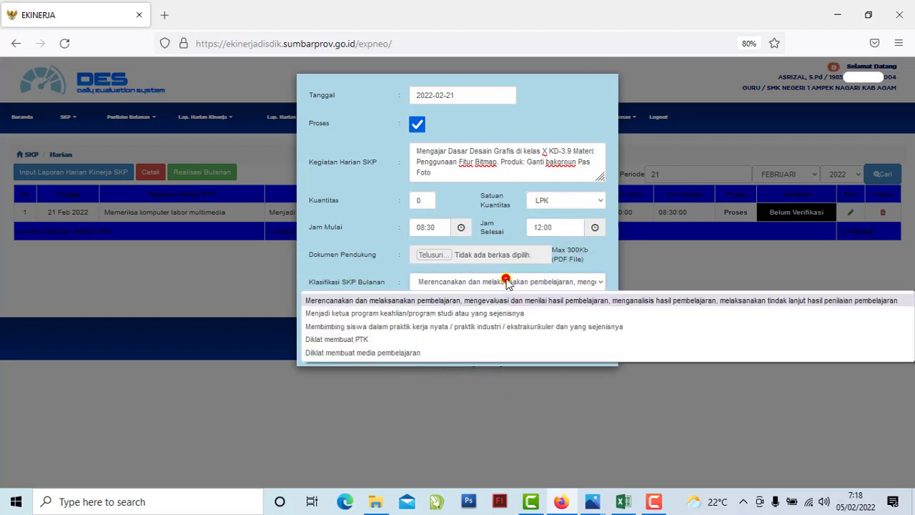
{"action": "left_click", "coordinate": [398, 301]}
{"action": "left_click", "coordinate": [426, 335]}
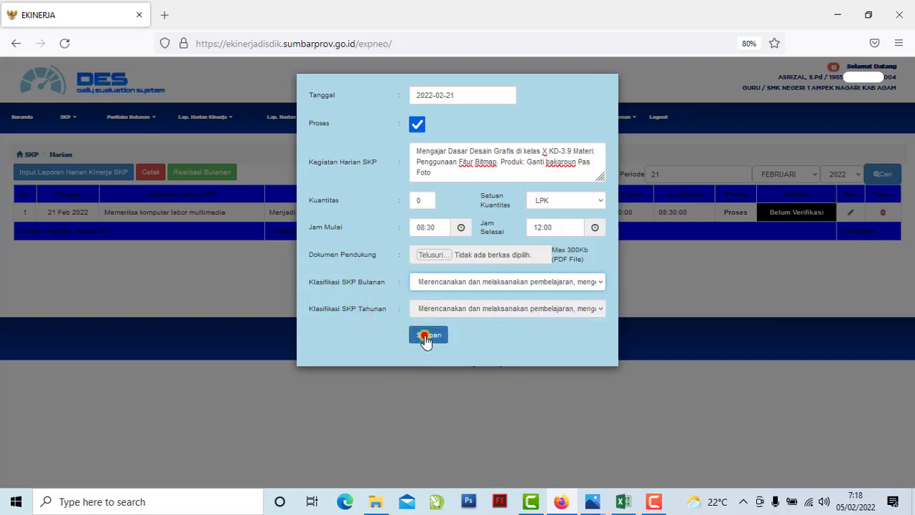
{"action": "left_click", "coordinate": [521, 296]}
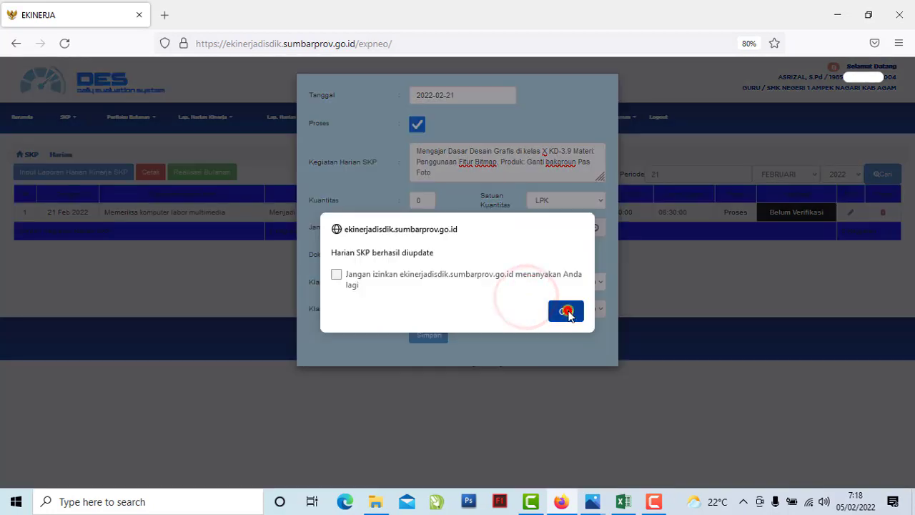
{"action": "left_click", "coordinate": [566, 309]}
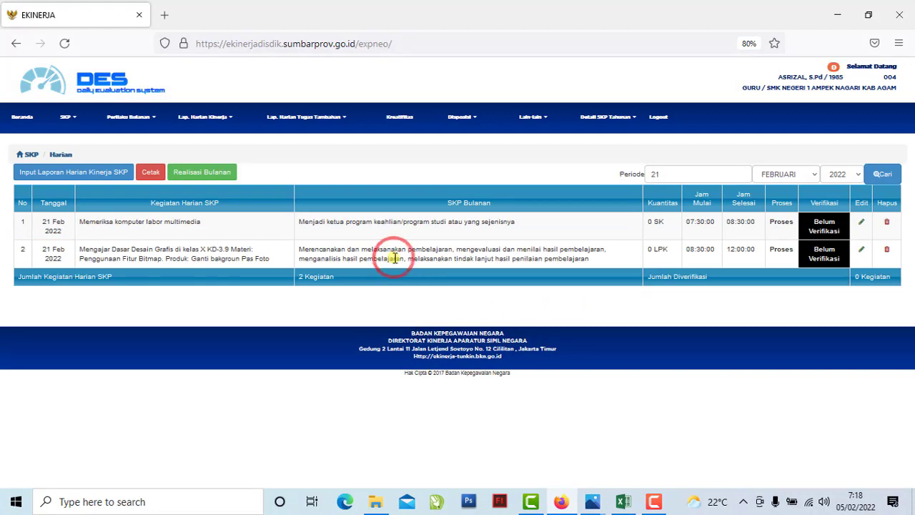
- Open another blank daily SKP report entry and date it 2022-02-21
{"action": "left_click", "coordinate": [110, 174]}
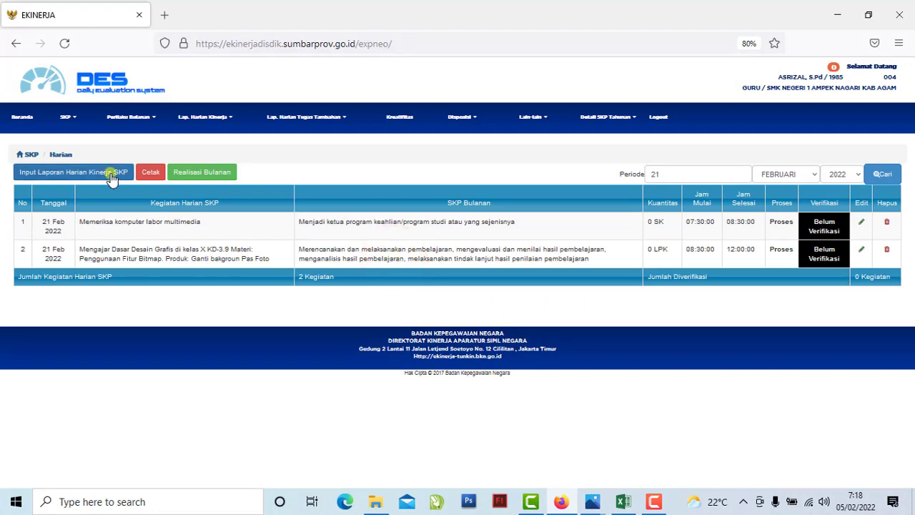
{"action": "left_click", "coordinate": [110, 176]}
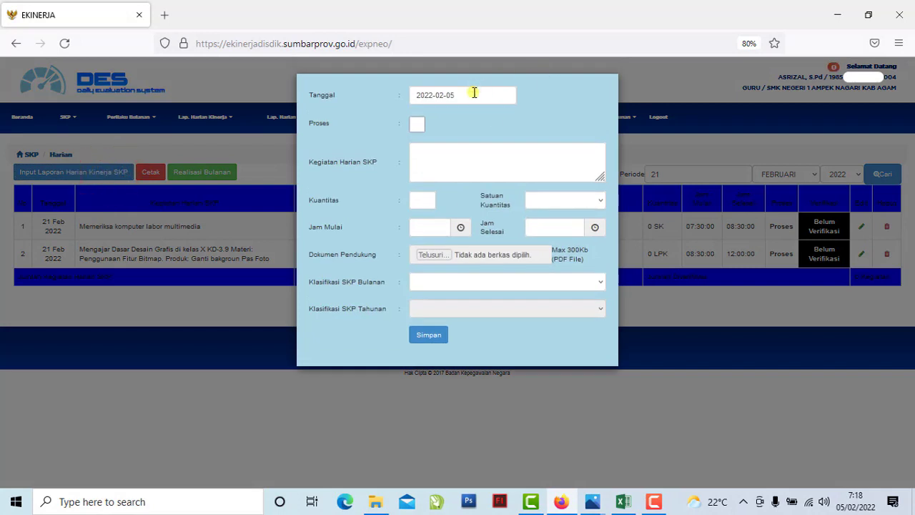
{"action": "left_click", "coordinate": [474, 92]}
{"action": "left_click", "coordinate": [444, 185]}
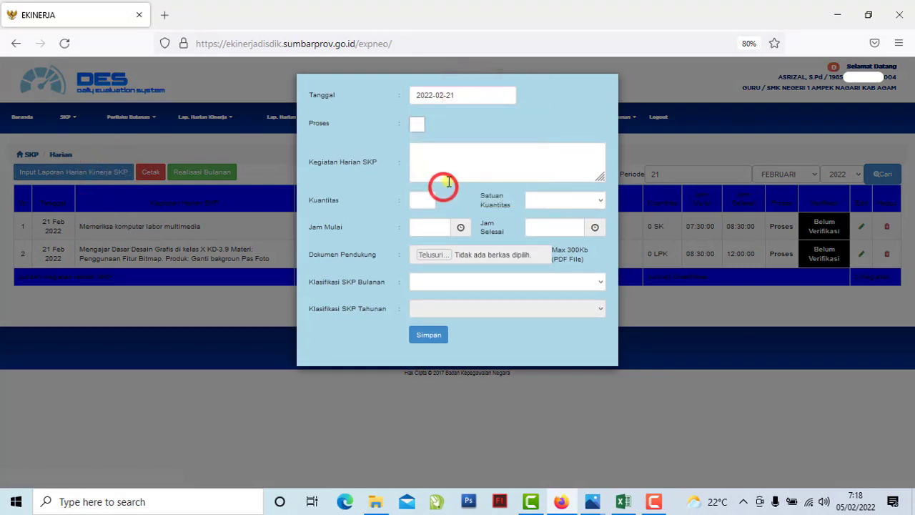
{"action": "left_click", "coordinate": [468, 126]}
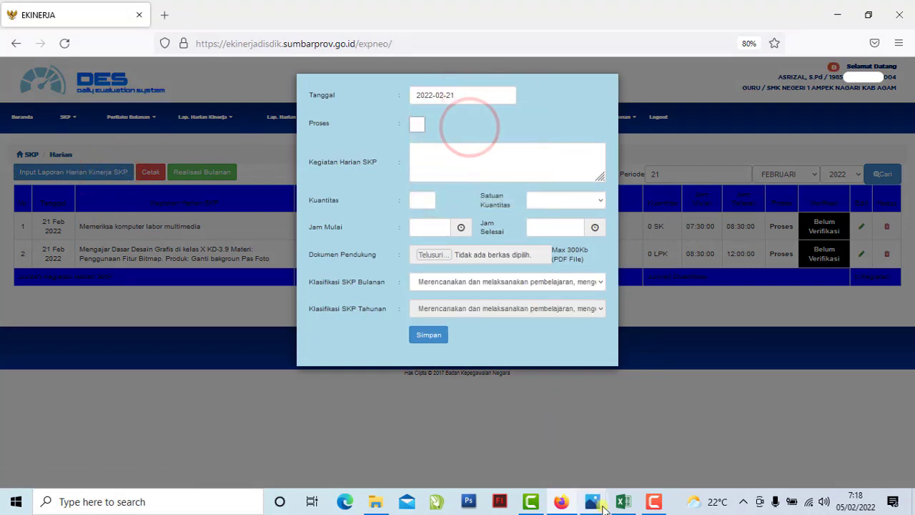
- Switch to the Excel report and copy the 21 Februari 12:45 - 14:45 activity text from cell E49
{"action": "left_click", "coordinate": [619, 505]}
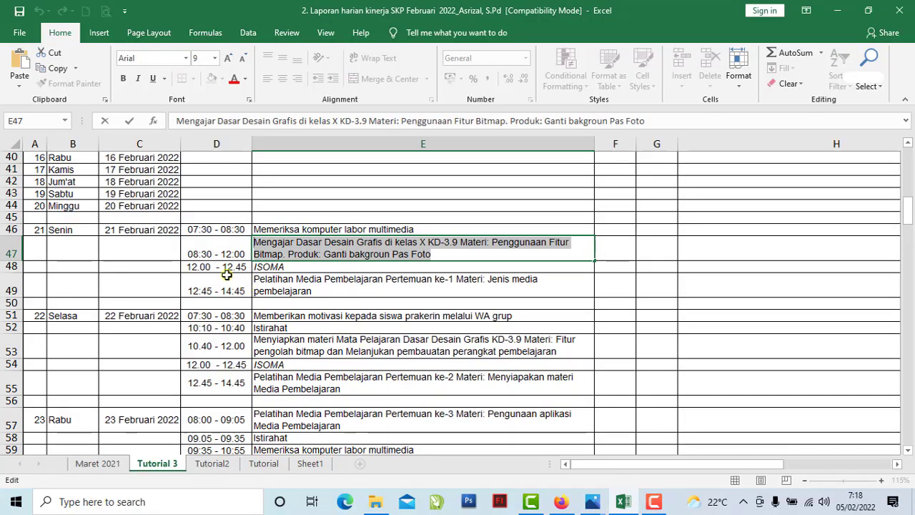
{"action": "left_click_drag", "start_coordinate": [223, 268], "coordinate": [279, 269]}
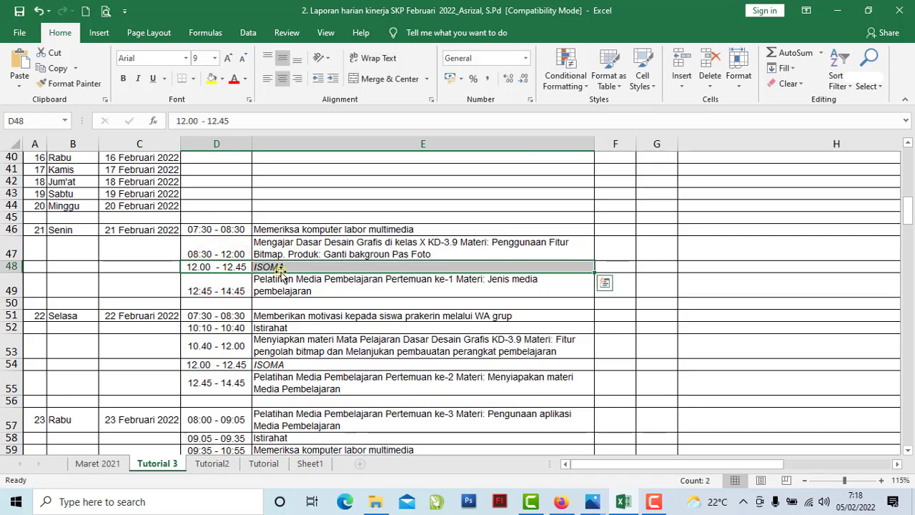
{"action": "left_click", "coordinate": [286, 268]}
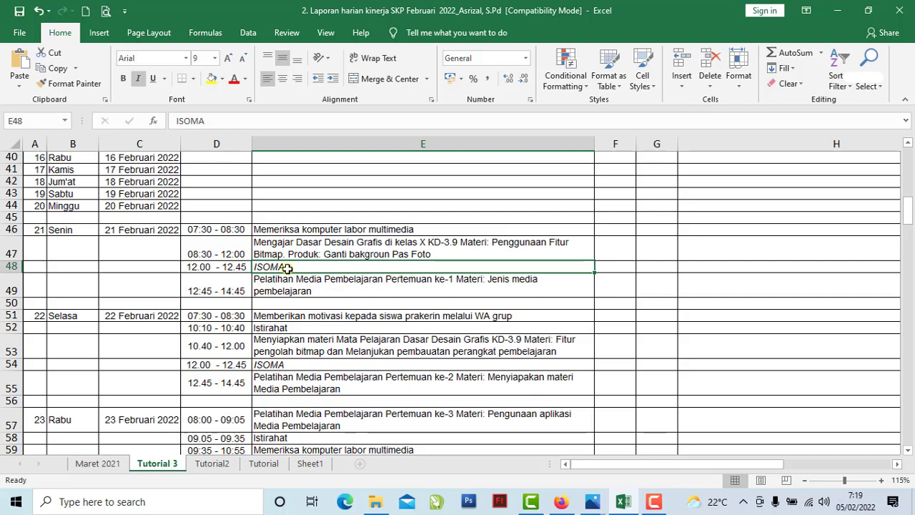
{"action": "left_click", "coordinate": [224, 289]}
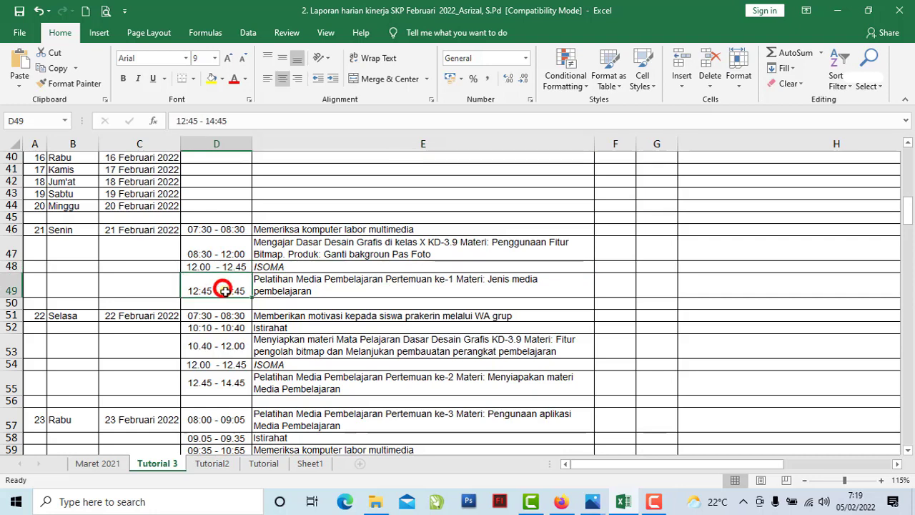
{"action": "left_click", "coordinate": [278, 291]}
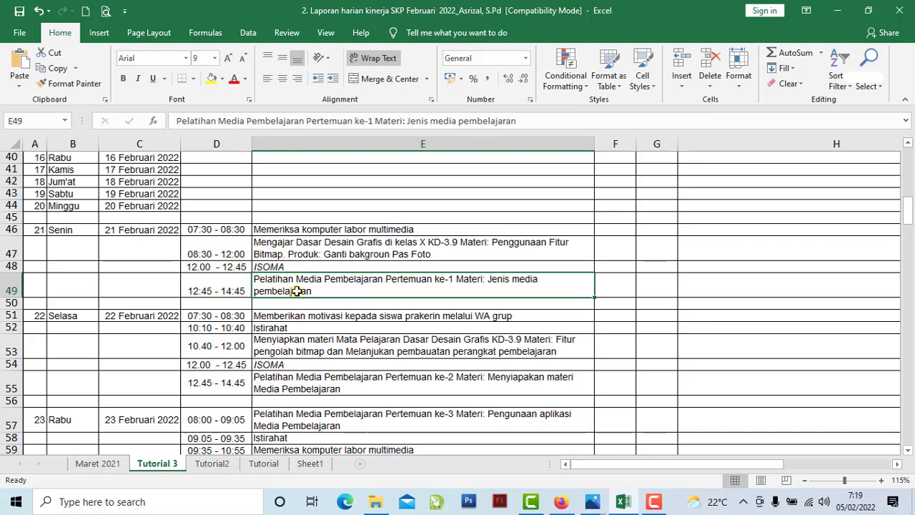
{"action": "left_click", "coordinate": [490, 287]}
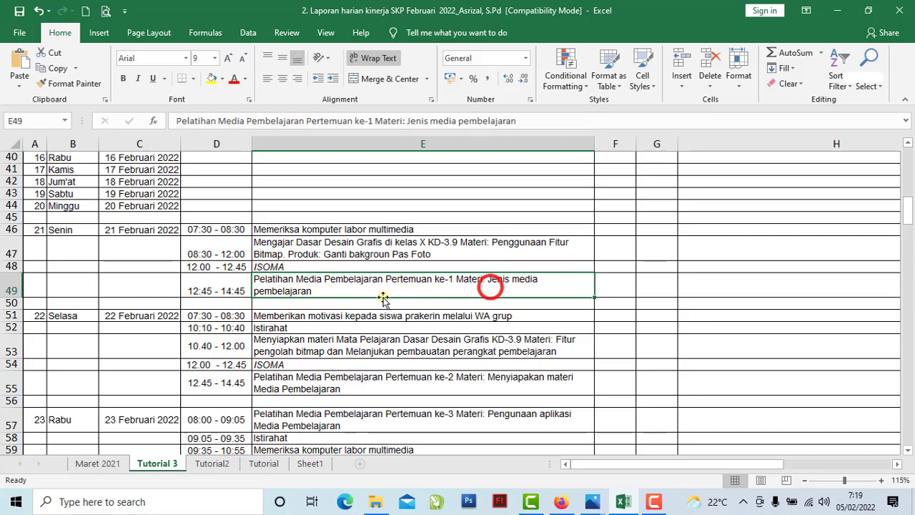
{"action": "double_click", "coordinate": [324, 290]}
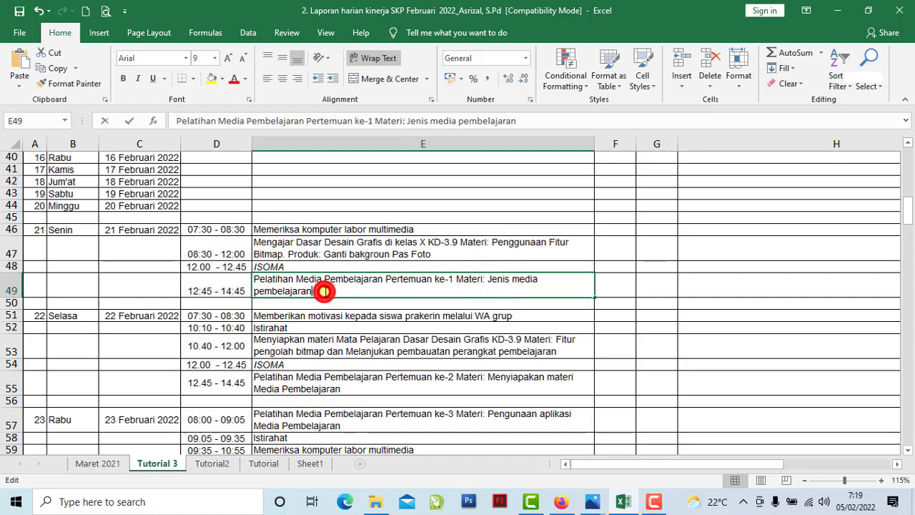
{"action": "triple_click", "coordinate": [327, 287]}
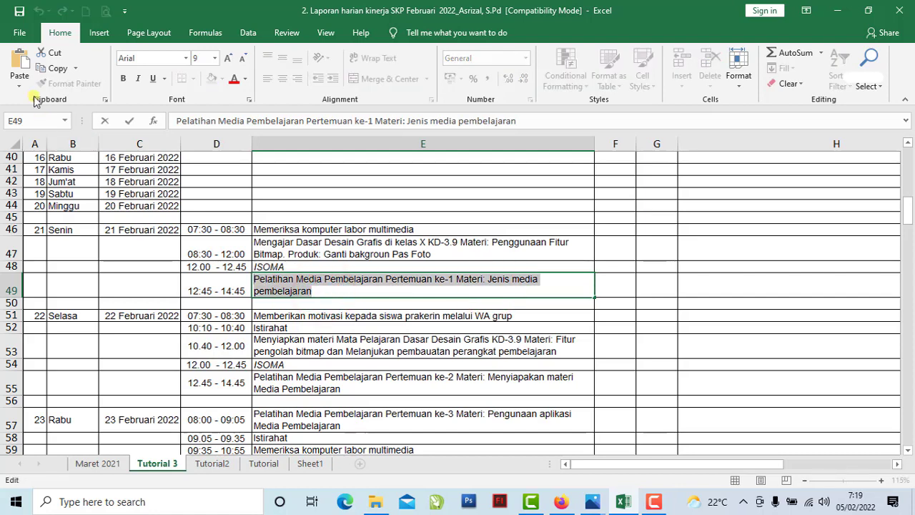
{"action": "left_click", "coordinate": [43, 68]}
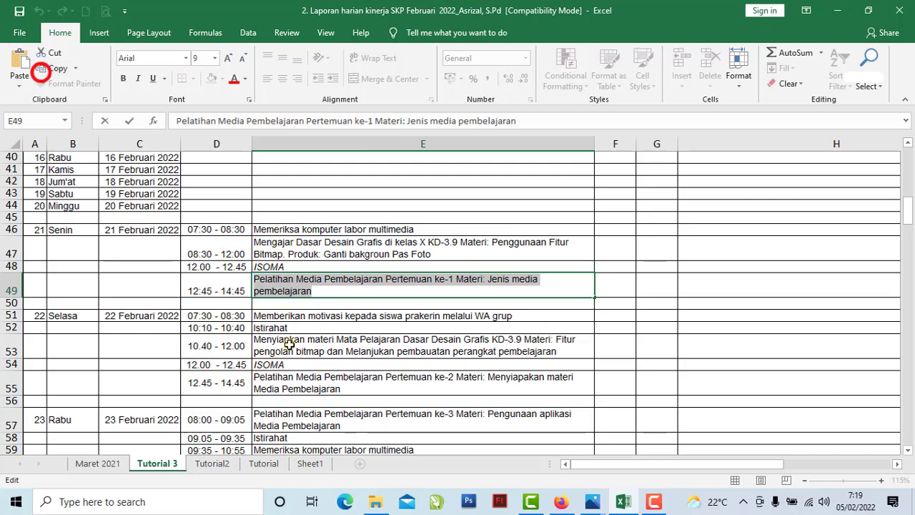
- Return to EKINERJA in Firefox and paste "Pelatihan Media Pembelajaran Pertemuan ke-1 Materi: Jenis media pembelajaran" as the Kegiatan Harian SKP
{"action": "left_click", "coordinate": [561, 501]}
{"action": "right_click", "coordinate": [471, 168]}
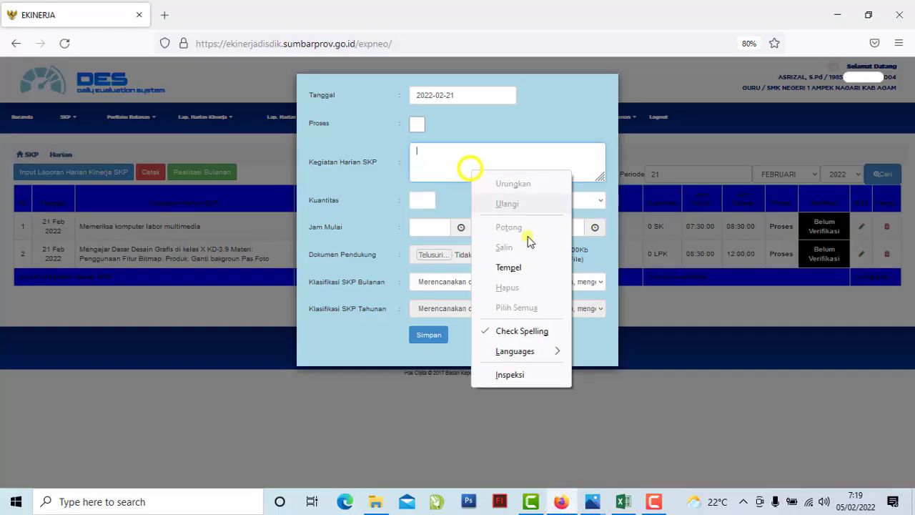
{"action": "left_click", "coordinate": [520, 265]}
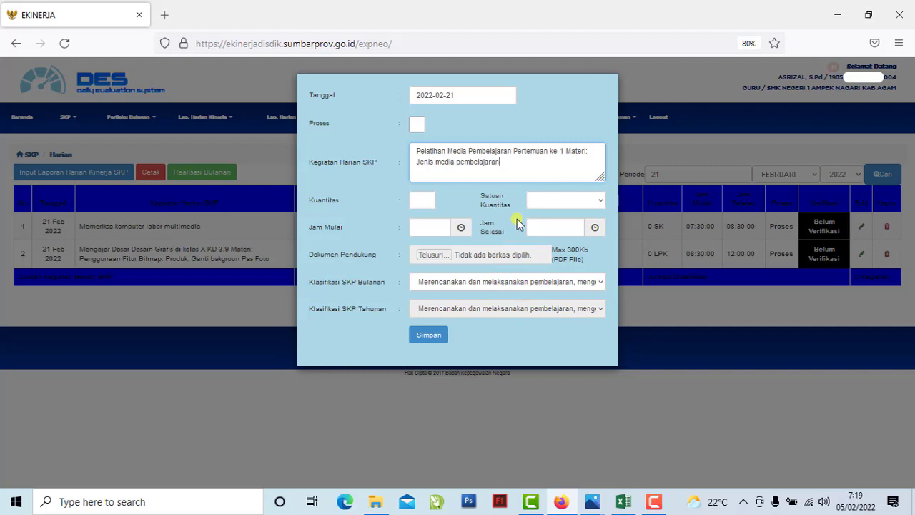
- Consult the certificate realisation in Tahunan 2022.png and set the training entry's Kuantitas to 1 in EKINERJA
{"action": "mouse_move", "coordinate": [596, 497]}
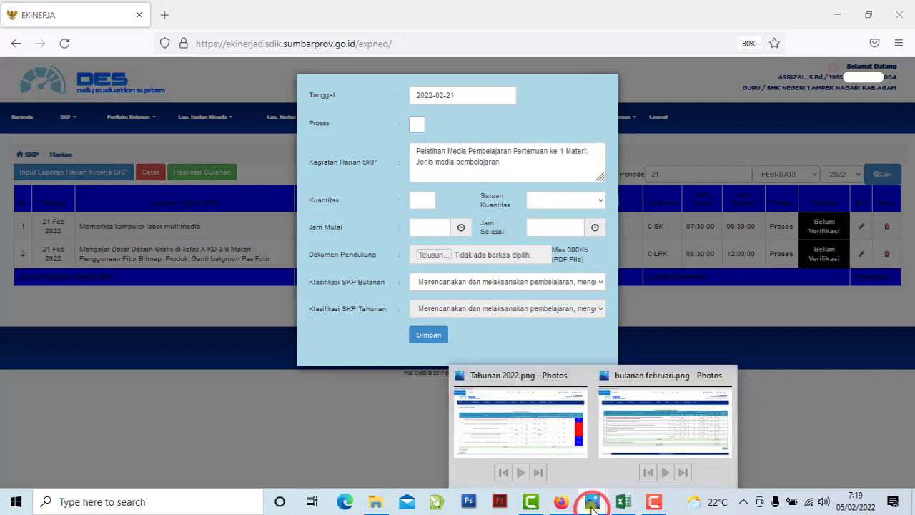
{"action": "left_click", "coordinate": [531, 446]}
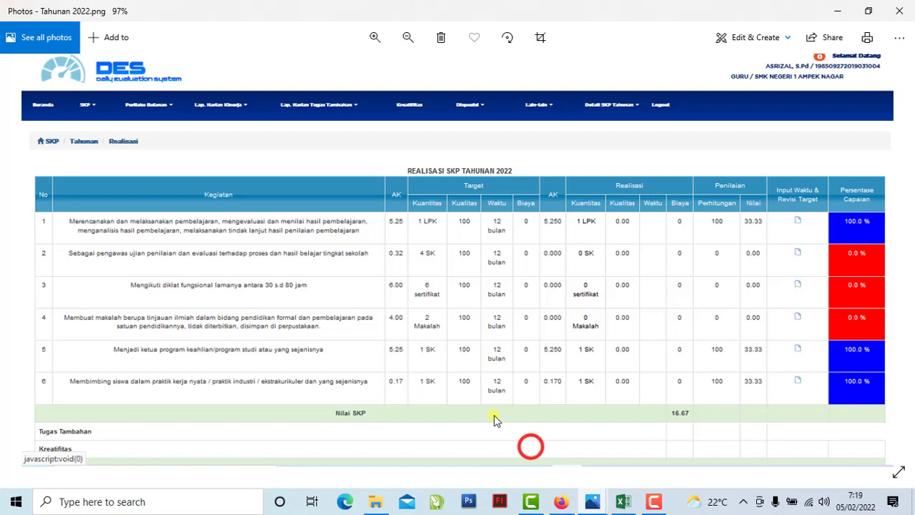
{"action": "left_click", "coordinate": [585, 290]}
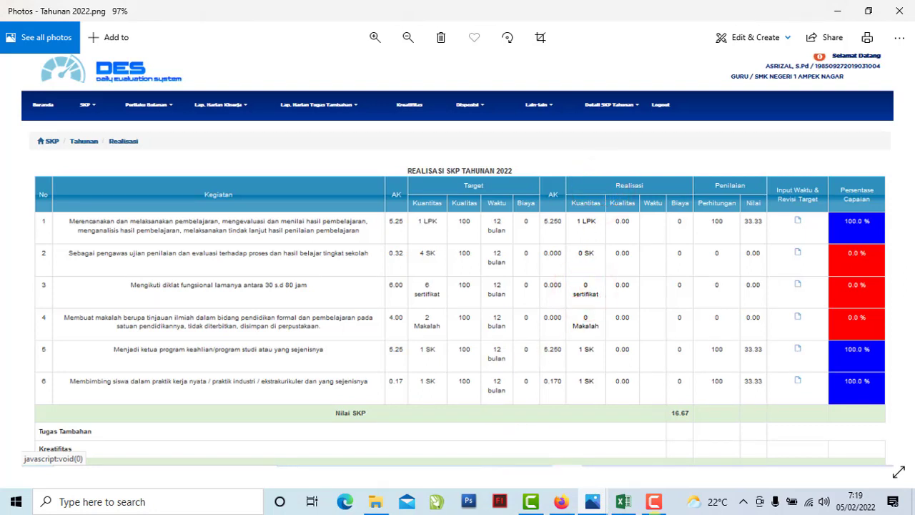
{"action": "left_click", "coordinate": [561, 501]}
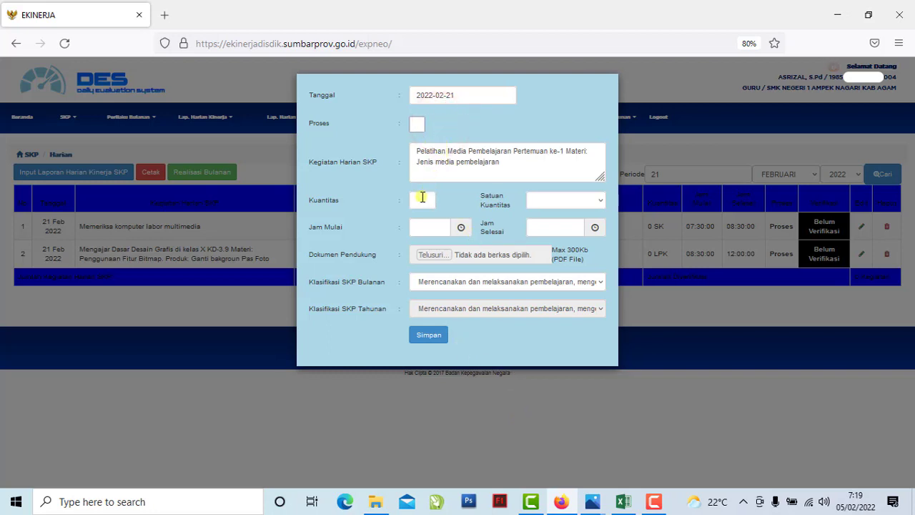
{"action": "type", "text": "1"}
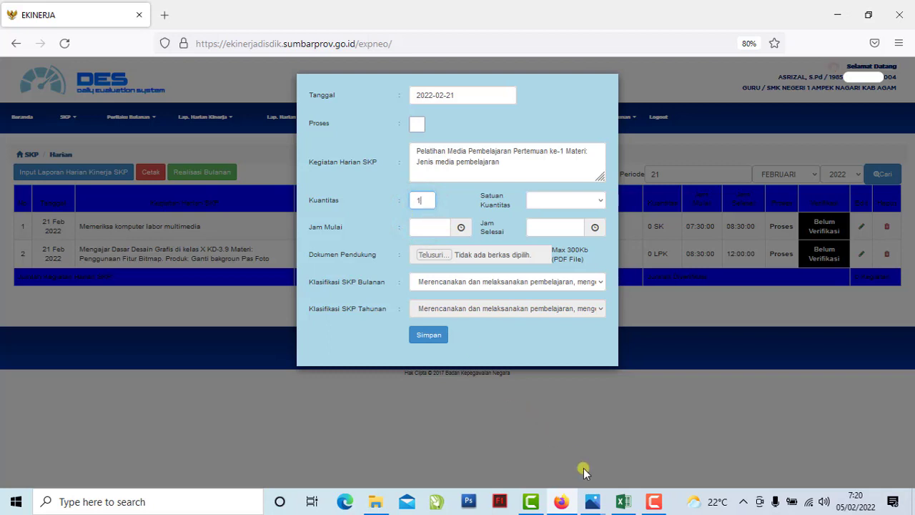
{"action": "mouse_move", "coordinate": [592, 501]}
{"action": "left_click", "coordinate": [529, 438]}
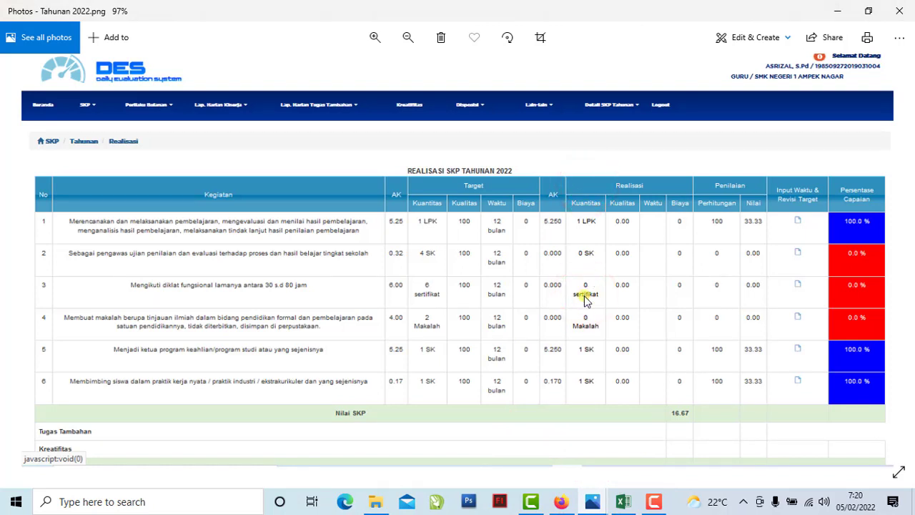
{"action": "left_click", "coordinate": [580, 209]}
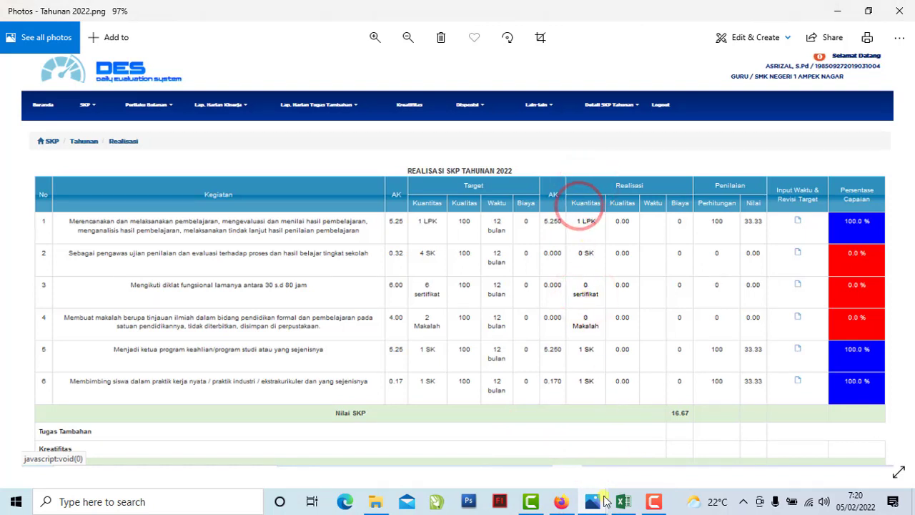
{"action": "left_click", "coordinate": [561, 502]}
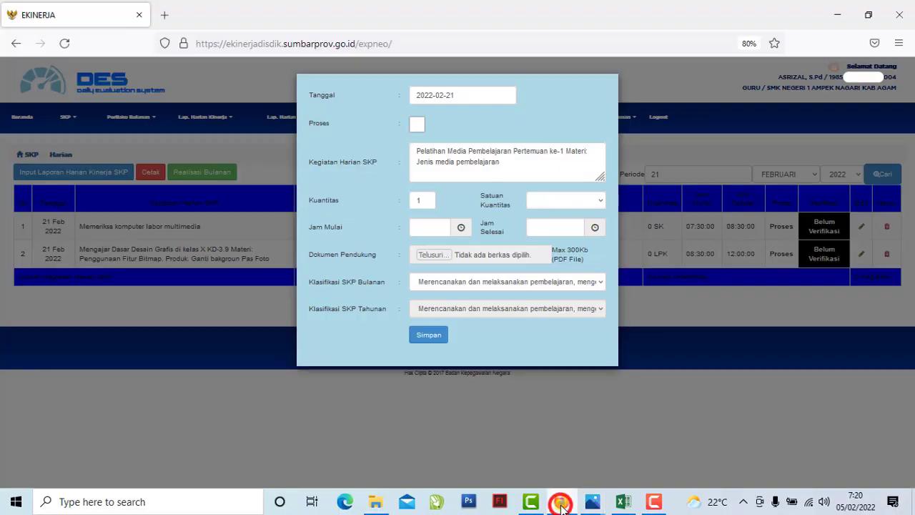
- Set the training entry's Jam Mulai to 12:45 and Jam Selesai to 14:45
{"action": "left_click", "coordinate": [422, 227]}
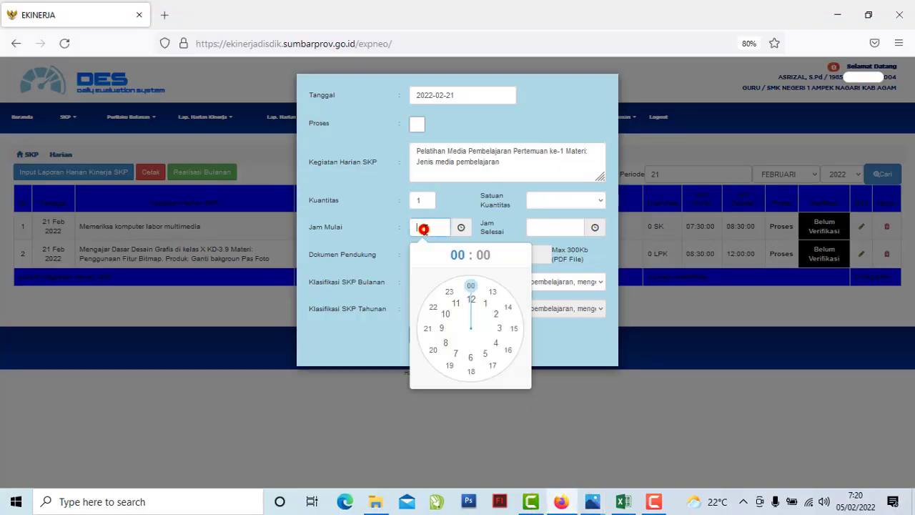
{"action": "left_click", "coordinate": [470, 301]}
{"action": "left_click", "coordinate": [427, 329]}
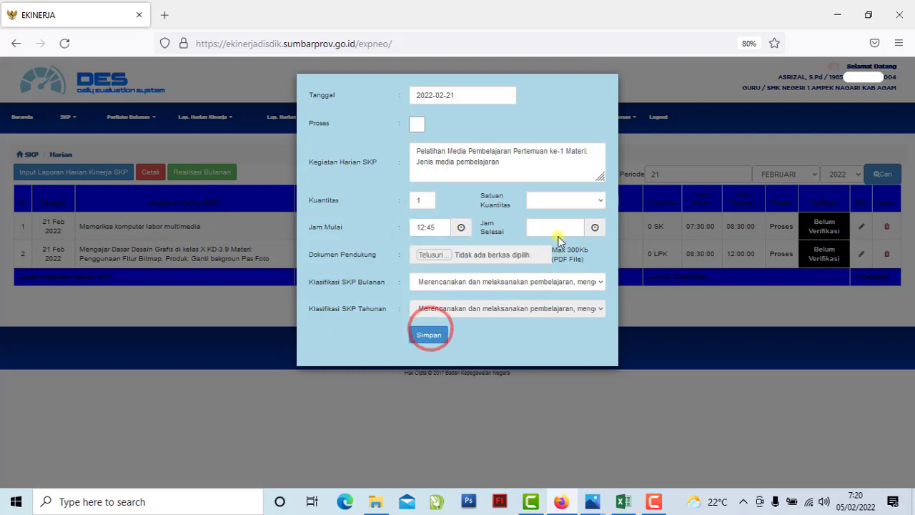
{"action": "left_click", "coordinate": [557, 228]}
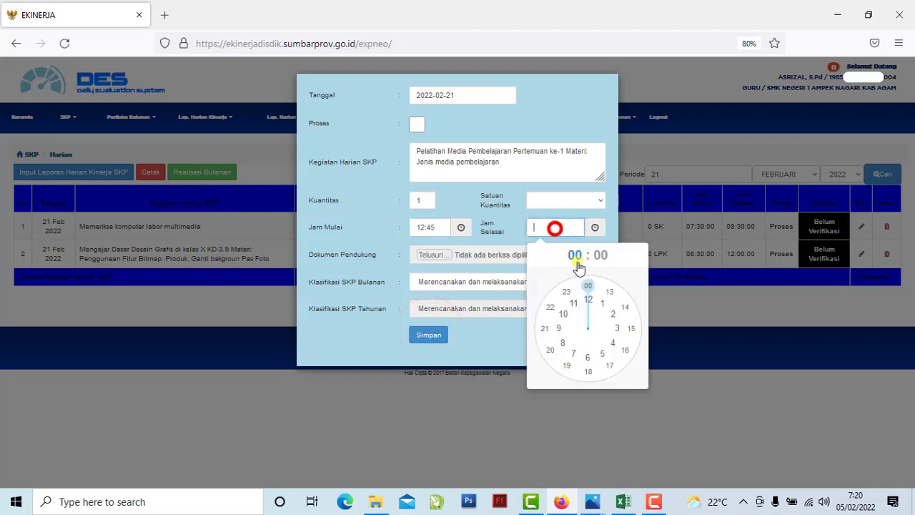
{"action": "left_click", "coordinate": [626, 310]}
{"action": "left_click", "coordinate": [545, 326]}
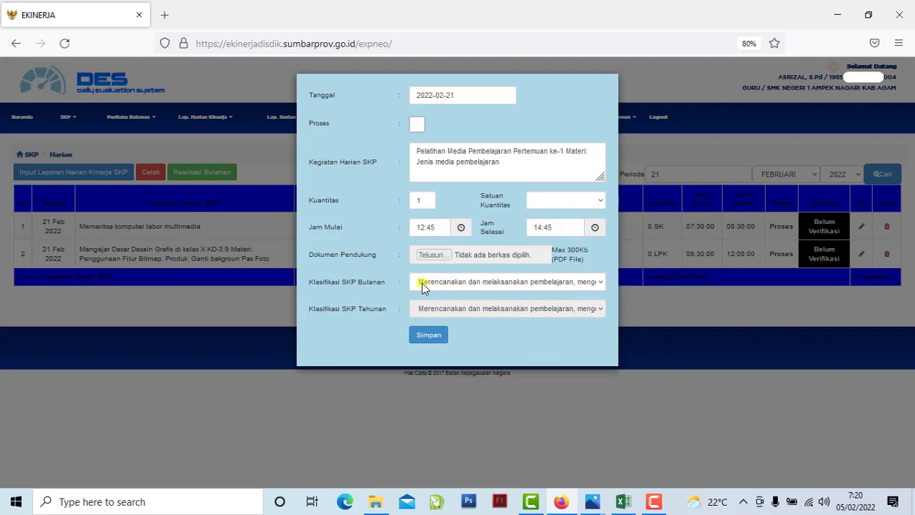
- Check the monthly activities in bulanan februari.png and classify the entry's SKP Bulanan as "Diklat membuat media pembelajaran"
{"action": "left_click", "coordinate": [361, 284]}
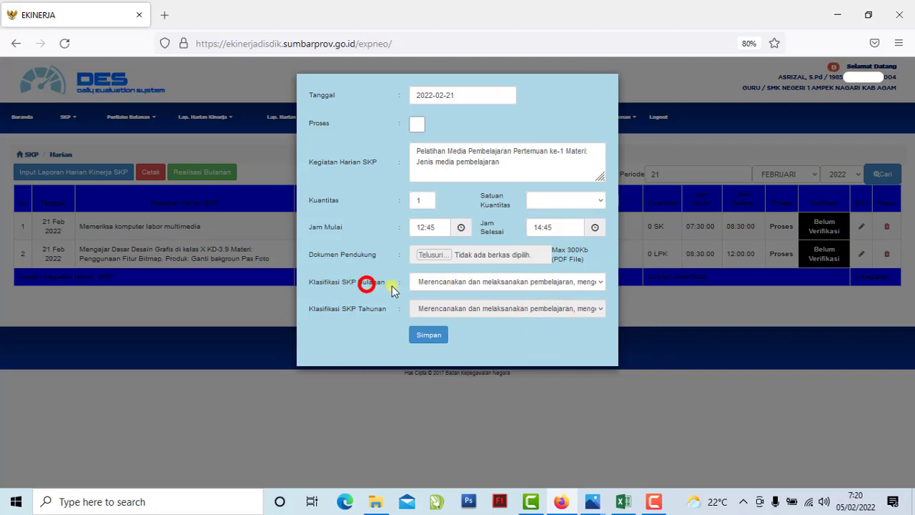
{"action": "left_click", "coordinate": [432, 283]}
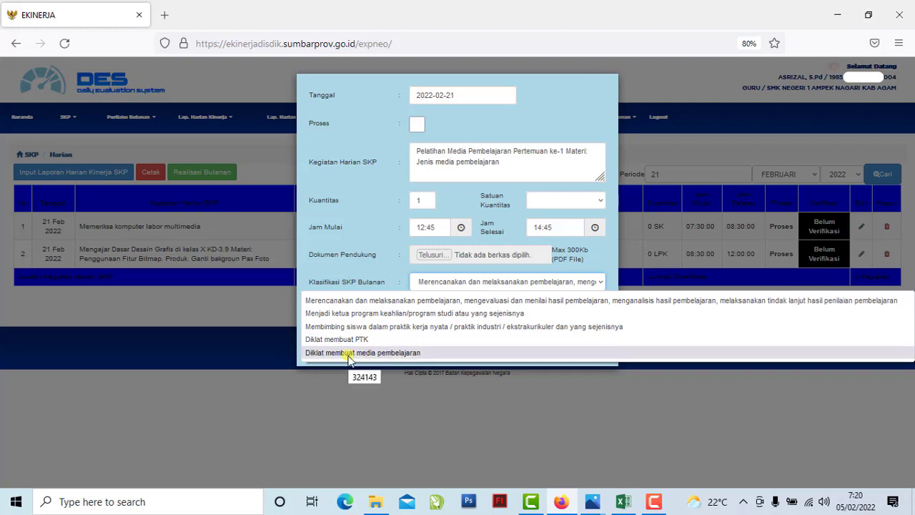
{"action": "left_click", "coordinate": [592, 502]}
{"action": "left_click", "coordinate": [634, 435]}
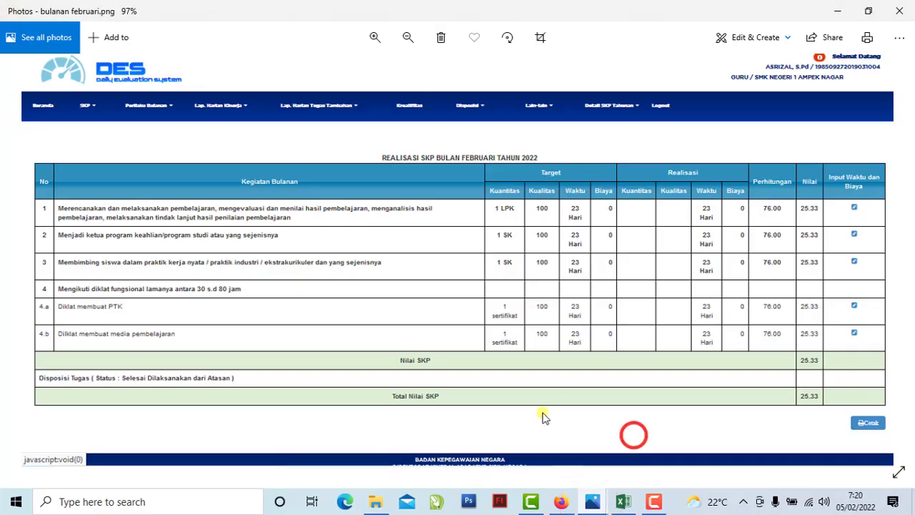
{"action": "left_click", "coordinate": [141, 316]}
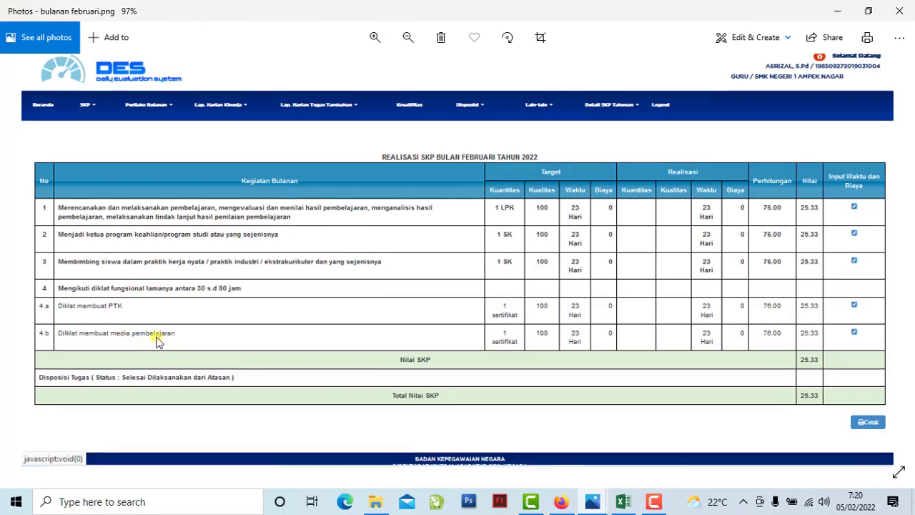
{"action": "left_click", "coordinate": [494, 335]}
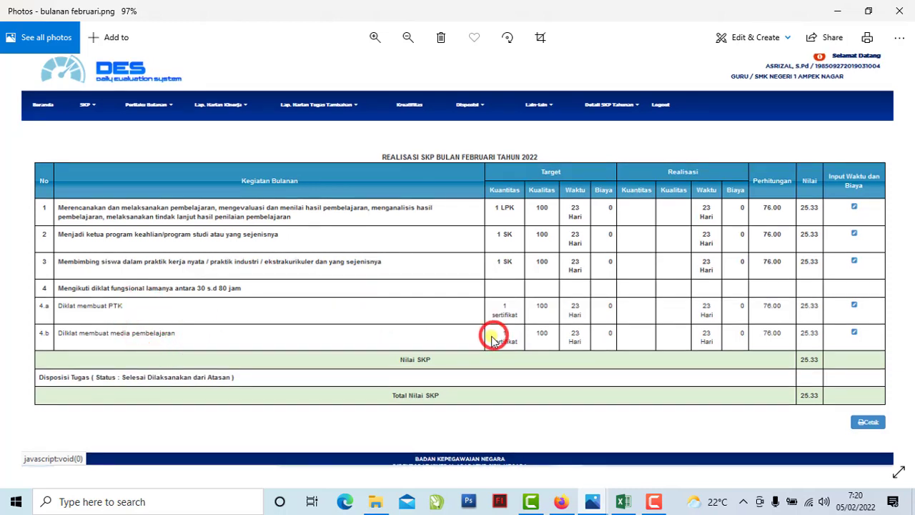
{"action": "left_click", "coordinate": [561, 501]}
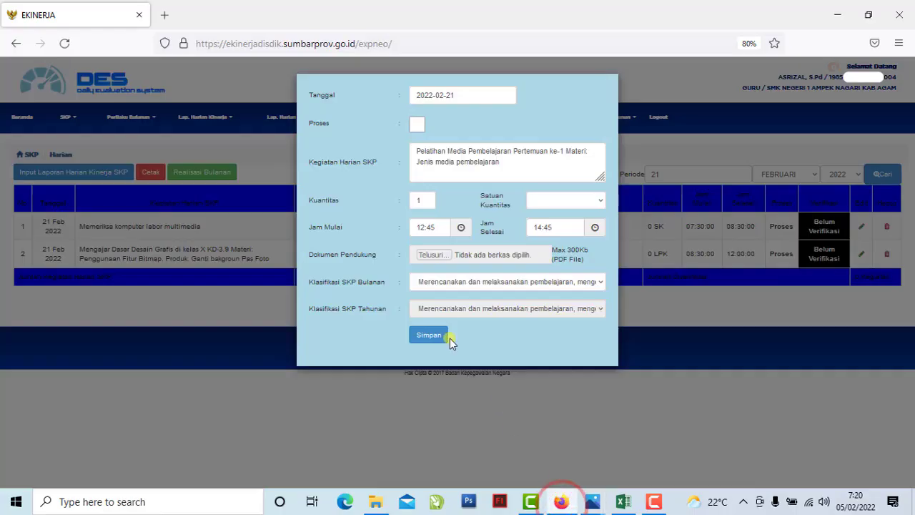
{"action": "left_click", "coordinate": [447, 281]}
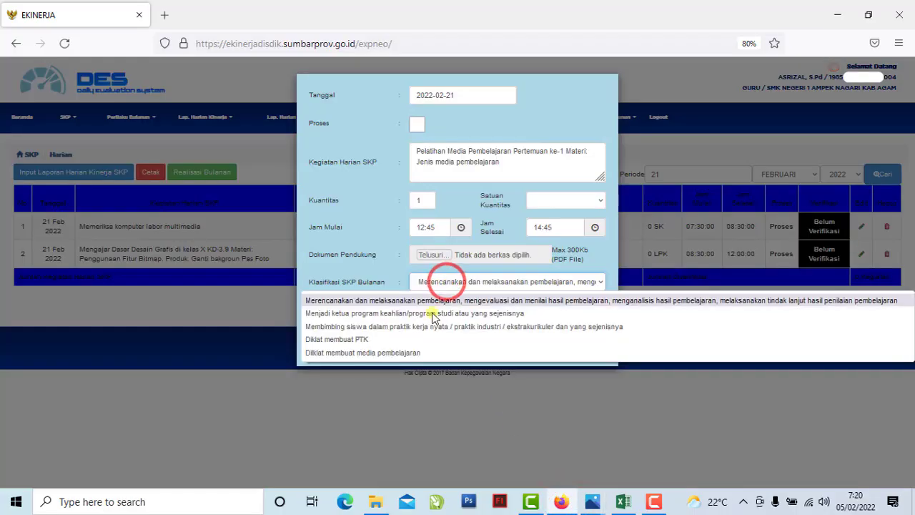
{"action": "left_click", "coordinate": [405, 353]}
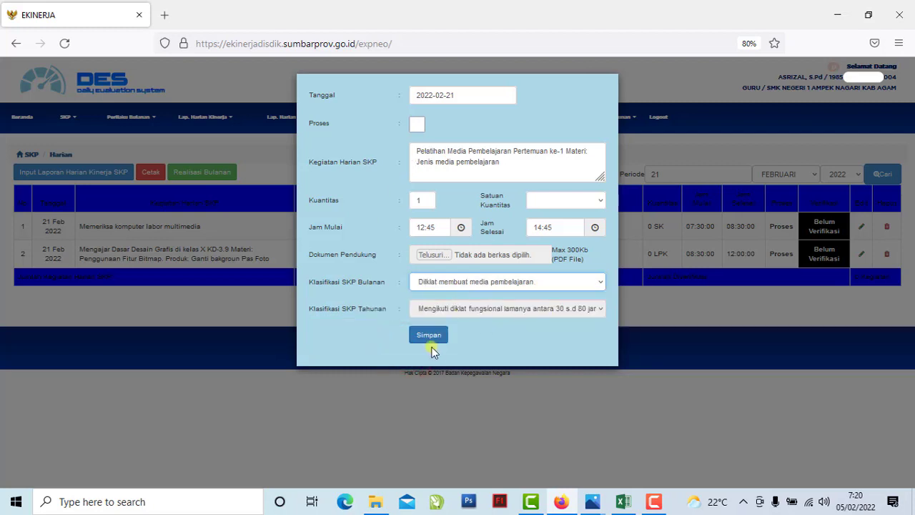
- Save the training entry with Proses left off and confirm the save
{"action": "left_click", "coordinate": [429, 342]}
{"action": "left_click", "coordinate": [524, 298]}
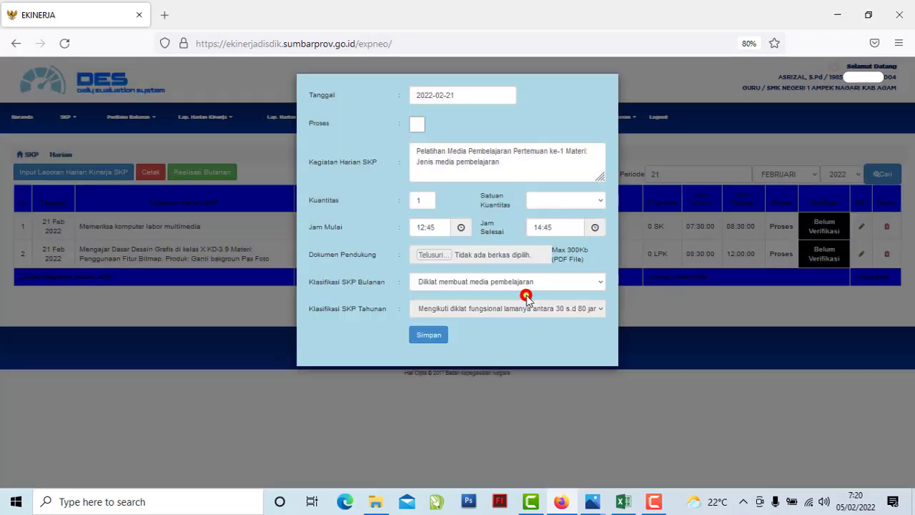
{"action": "left_click", "coordinate": [562, 309]}
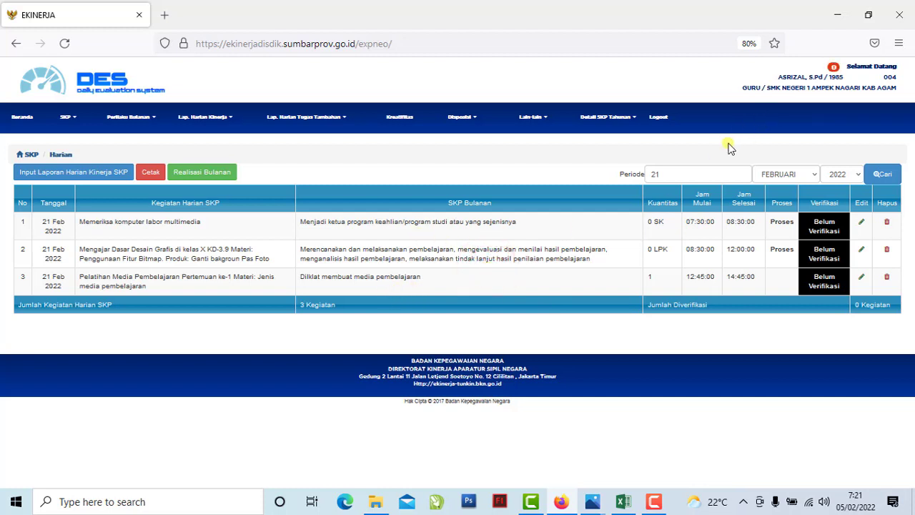
- Set the day in the daily report list's Periode filter to 22
{"action": "left_click", "coordinate": [673, 178]}
{"action": "key", "text": "BackSpace"}
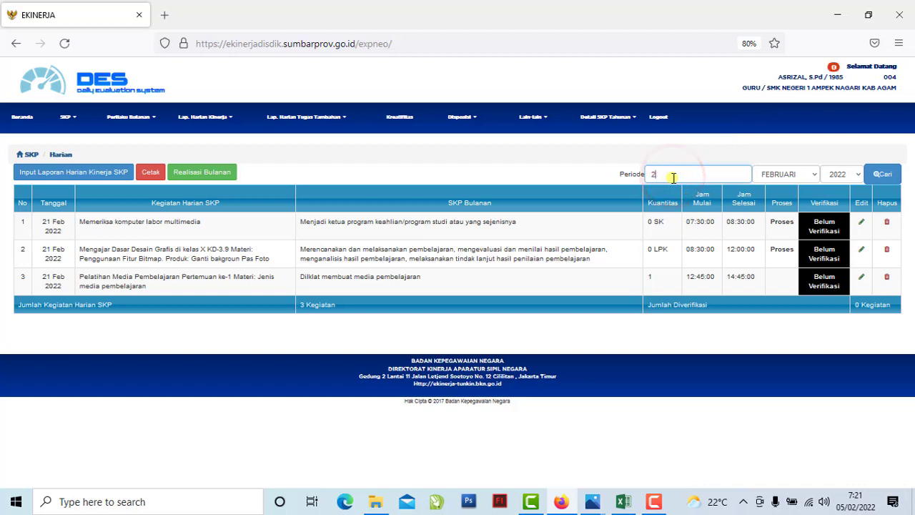
{"action": "type", "text": "2"}
{"action": "left_click", "coordinate": [686, 150]}
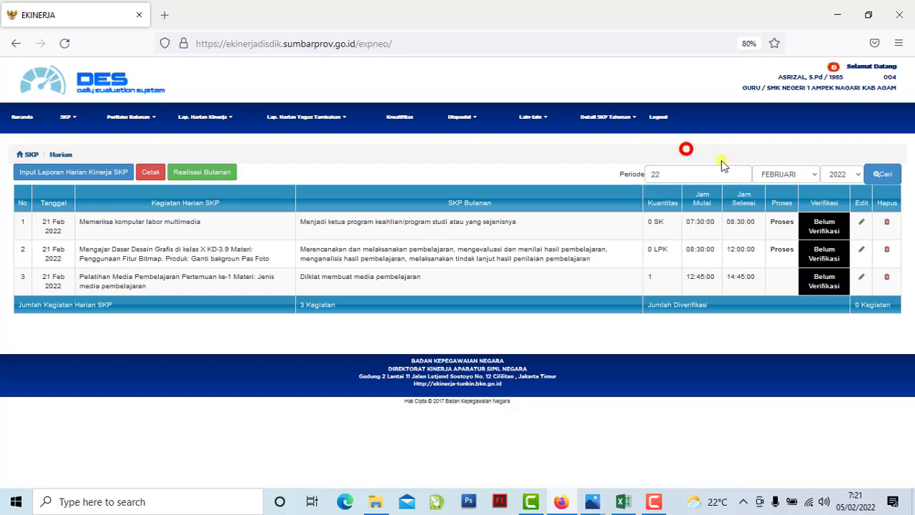
- Set the daily report list's Periode filter to month FEBRUARI and year 2022
{"action": "left_click", "coordinate": [776, 175]}
{"action": "left_click", "coordinate": [784, 206]}
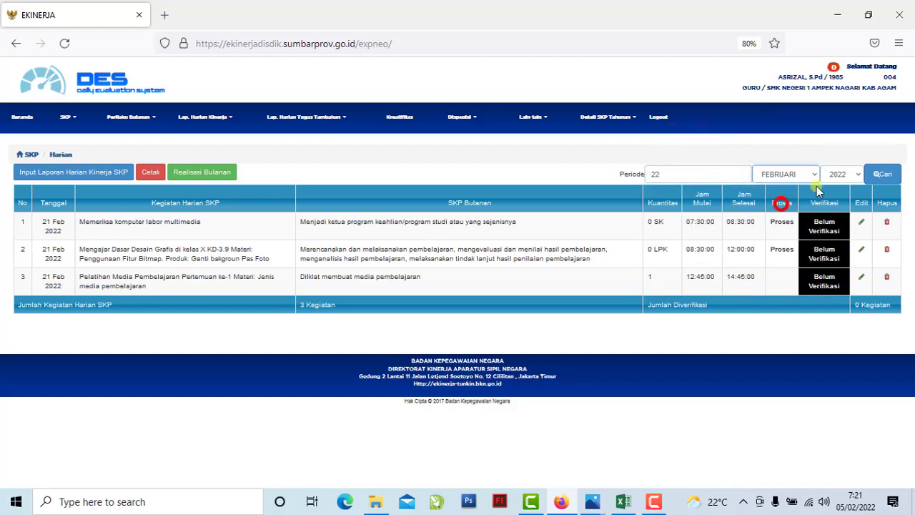
{"action": "left_click", "coordinate": [840, 174]}
{"action": "left_click", "coordinate": [842, 220]}
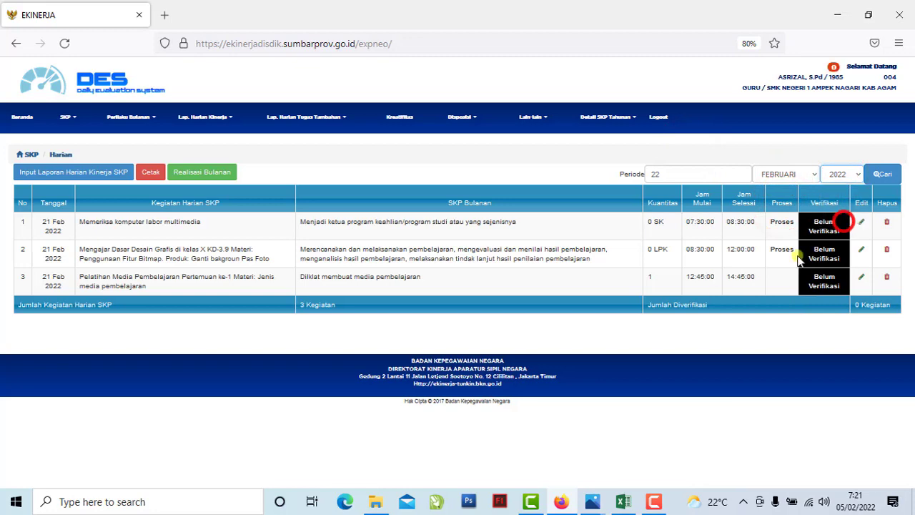
- Start a new daily SKP report entry and set its Tanggal to 2022-02-22
{"action": "left_click", "coordinate": [58, 179]}
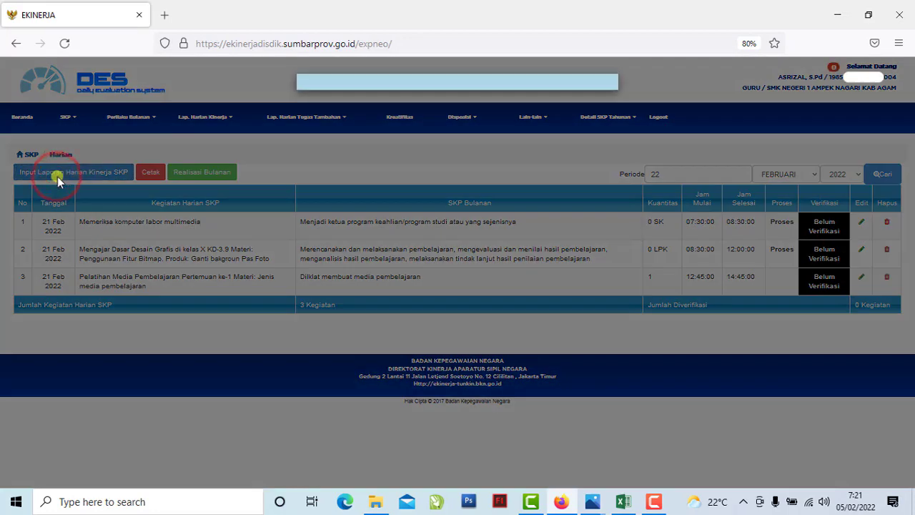
{"action": "left_click", "coordinate": [465, 95]}
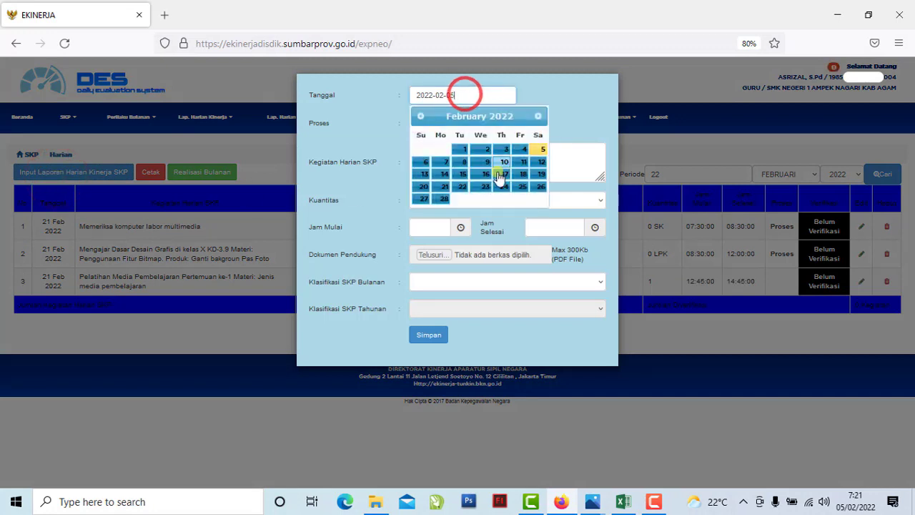
{"action": "left_click", "coordinate": [462, 188]}
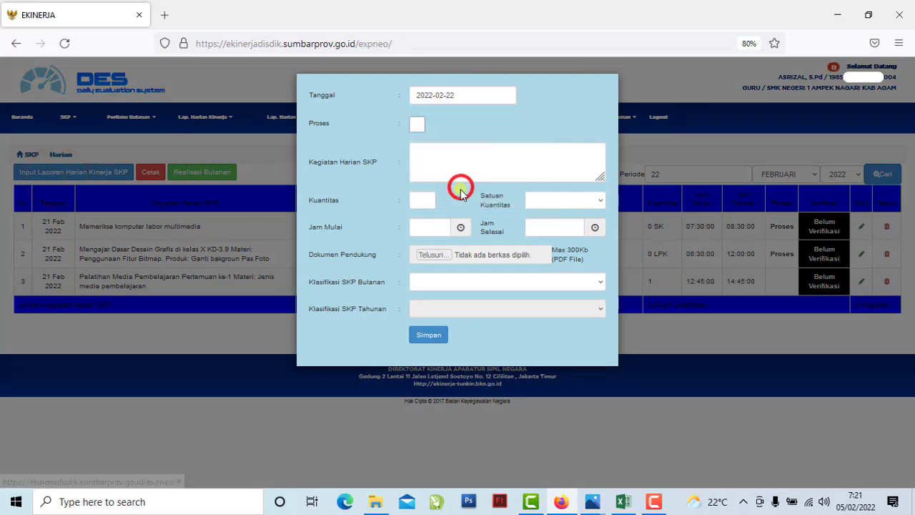
{"action": "left_click", "coordinate": [448, 165]}
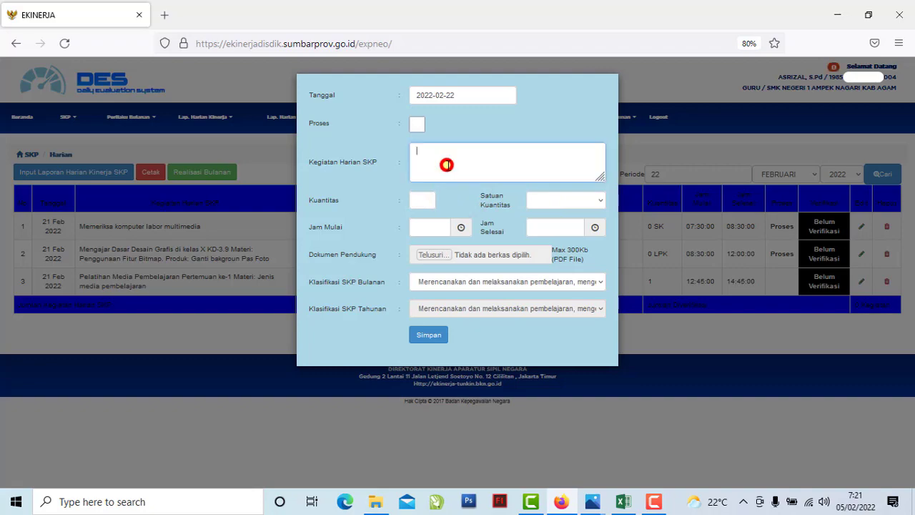
- Review the times and activities listed for 22 Februari 2022 on the Tutorial 3 sheet of the Excel report
{"action": "left_click", "coordinate": [624, 502]}
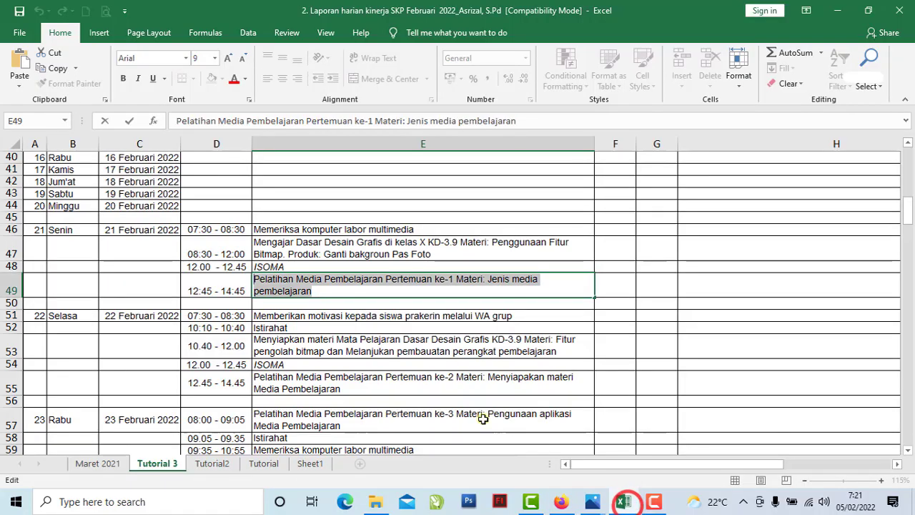
{"action": "scroll", "coordinate": [417, 391], "scroll_direction": "down", "scroll_amount": 1}
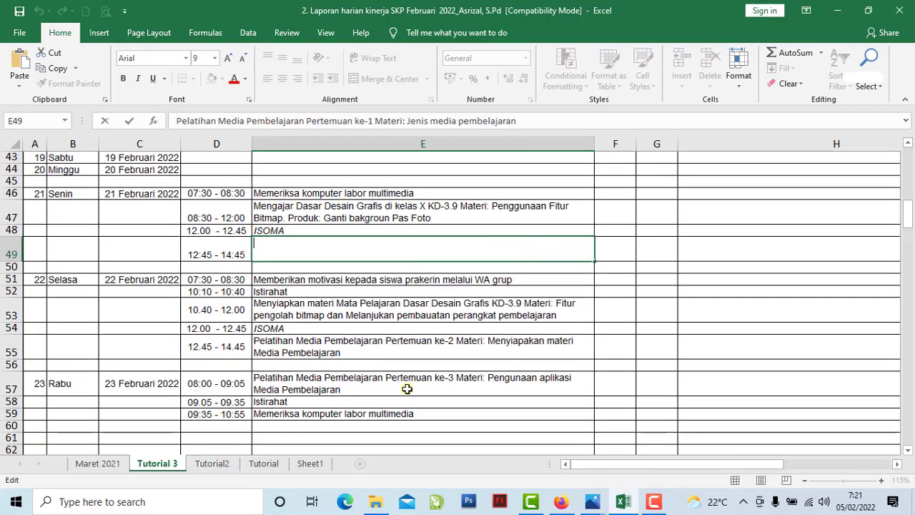
{"action": "left_click", "coordinate": [265, 282]}
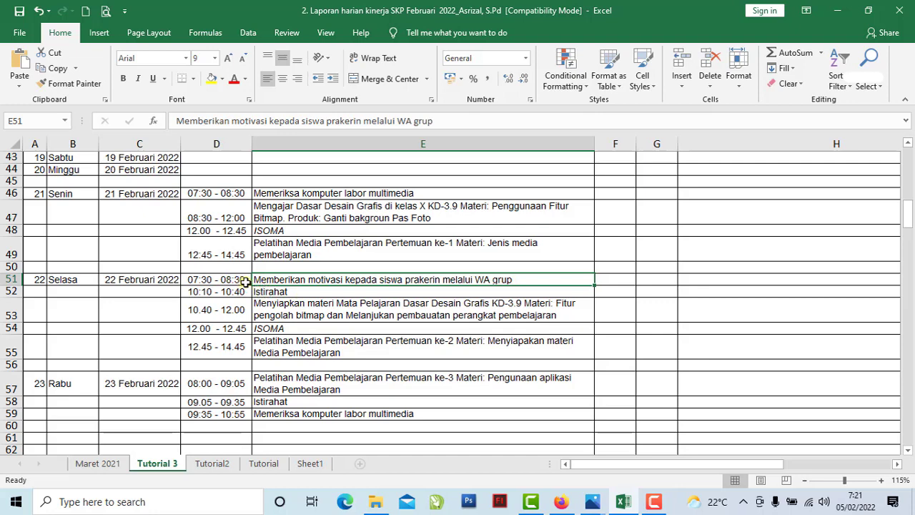
{"action": "left_click", "coordinate": [247, 280]}
{"action": "left_click", "coordinate": [271, 278]}
{"action": "left_click", "coordinate": [236, 292]}
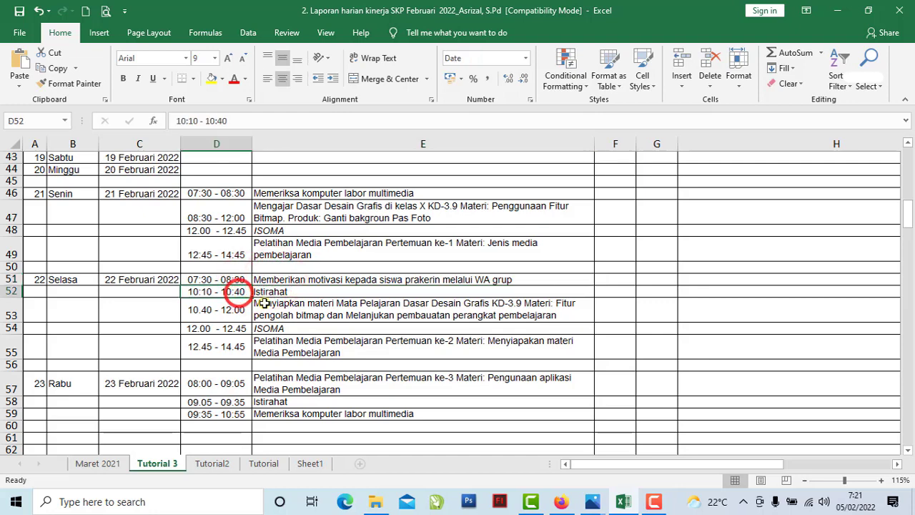
{"action": "left_click", "coordinate": [269, 290]}
{"action": "left_click", "coordinate": [236, 309]}
{"action": "left_click", "coordinate": [293, 309]}
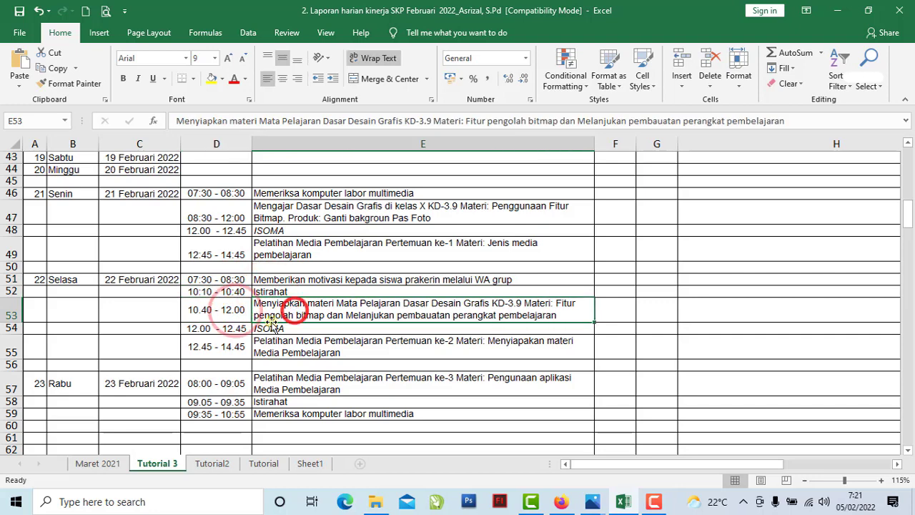
{"action": "left_click", "coordinate": [241, 328]}
{"action": "left_click", "coordinate": [263, 328]}
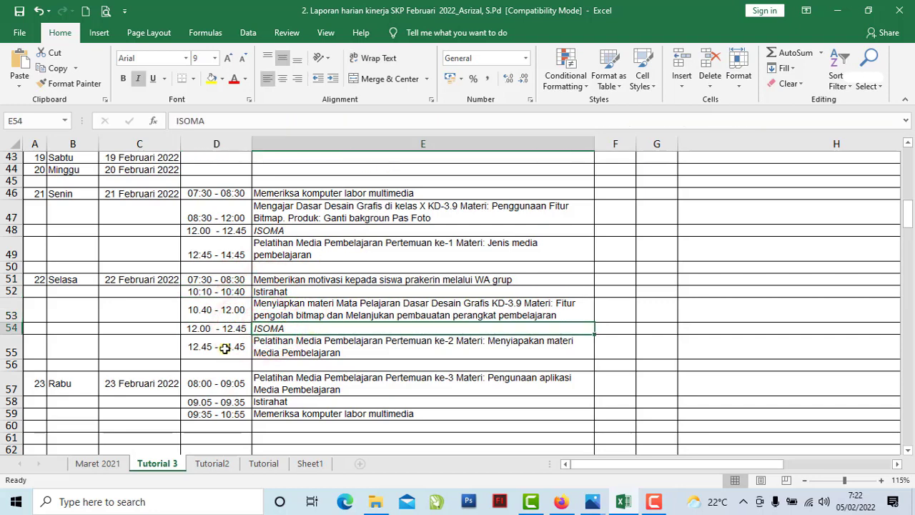
{"action": "left_click_drag", "start_coordinate": [221, 348], "coordinate": [306, 347]}
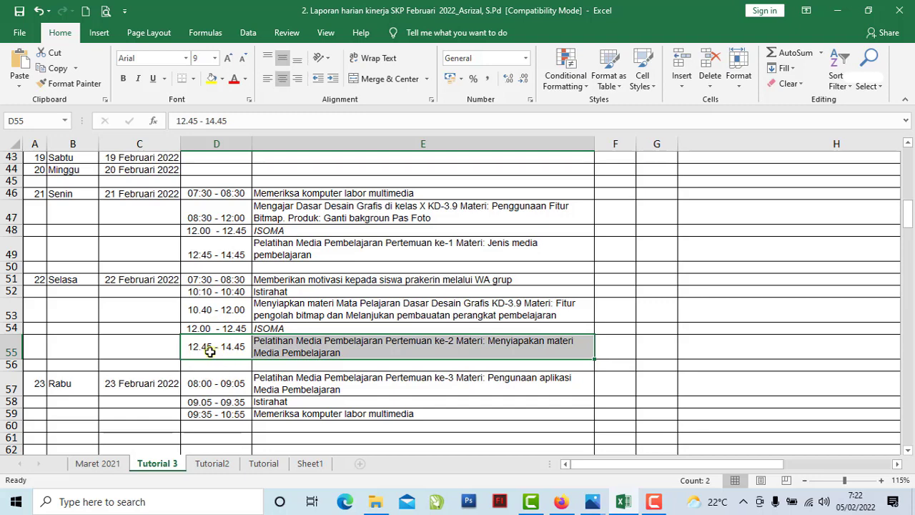
{"action": "left_click", "coordinate": [213, 350]}
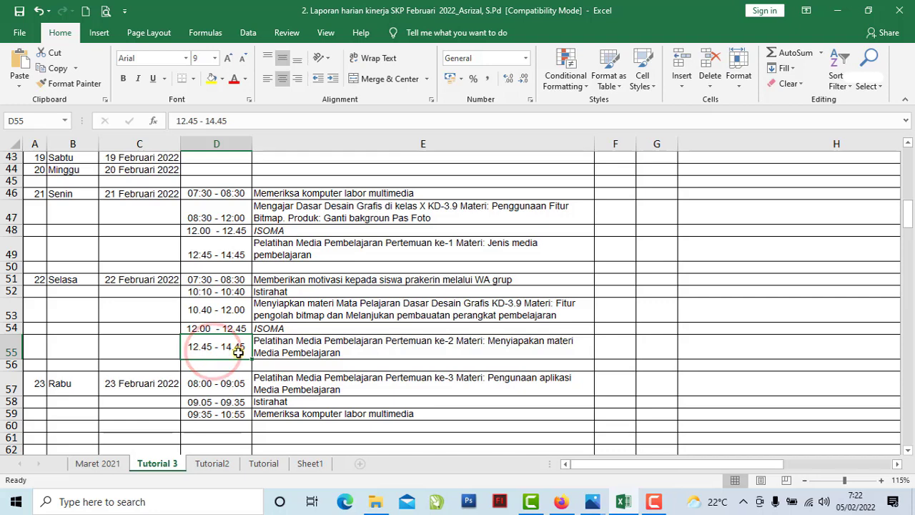
- Copy the "Pelatihan Media Pembelajaran Pertemuan ke-2" activity text from Excel into the EKINERJA entry's Kegiatan Harian SKP
{"action": "left_click", "coordinate": [342, 349]}
{"action": "double_click", "coordinate": [350, 348]}
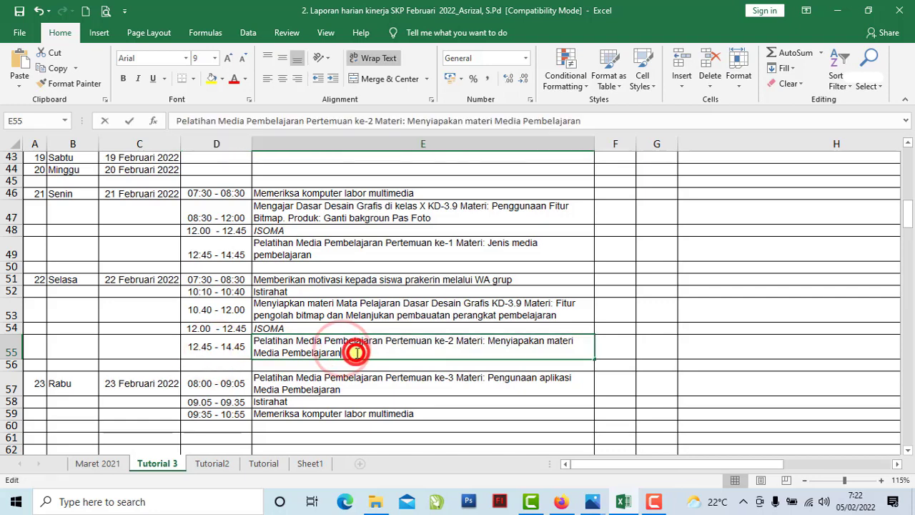
{"action": "left_click", "coordinate": [452, 341]}
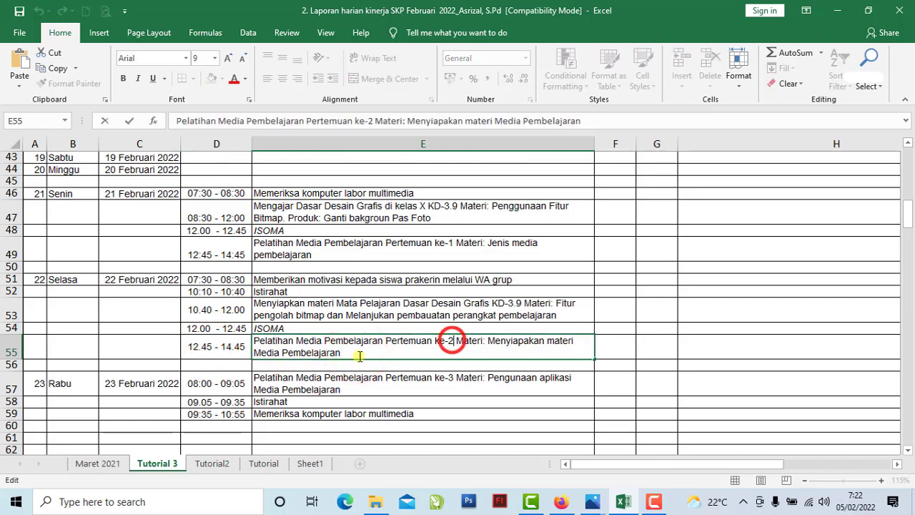
{"action": "left_click", "coordinate": [282, 342]}
{"action": "left_click_drag", "start_coordinate": [344, 353], "coordinate": [256, 340]}
{"action": "key", "text": "ctrl+c"}
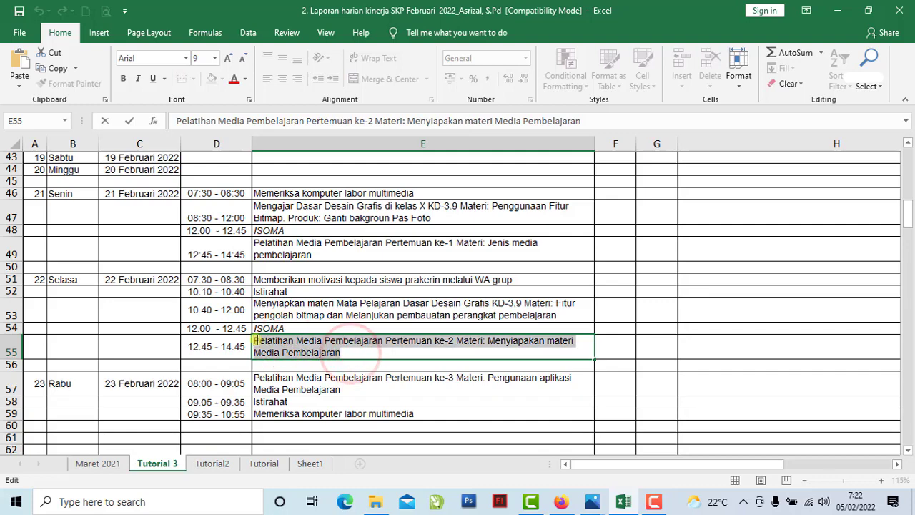
{"action": "left_click", "coordinate": [56, 67]}
{"action": "left_click", "coordinate": [561, 501]}
{"action": "left_click", "coordinate": [476, 164]}
{"action": "right_click", "coordinate": [476, 164]}
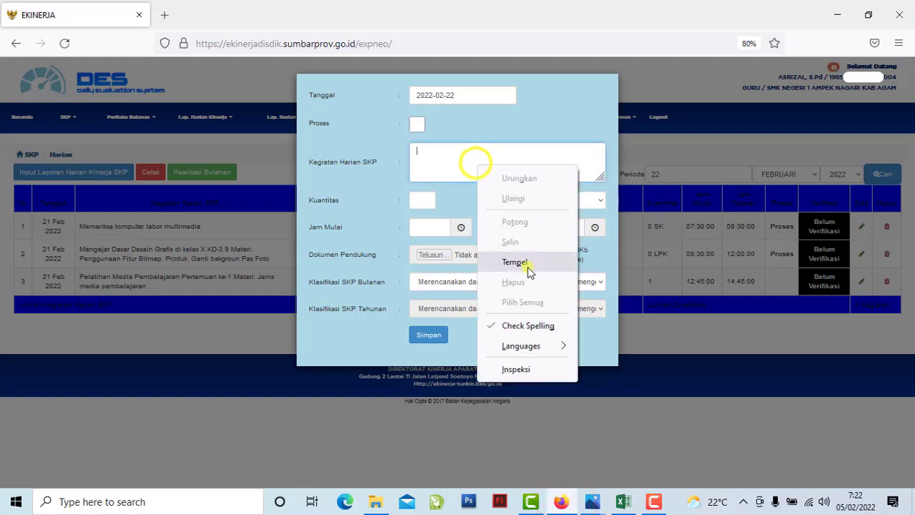
{"action": "left_click", "coordinate": [518, 268]}
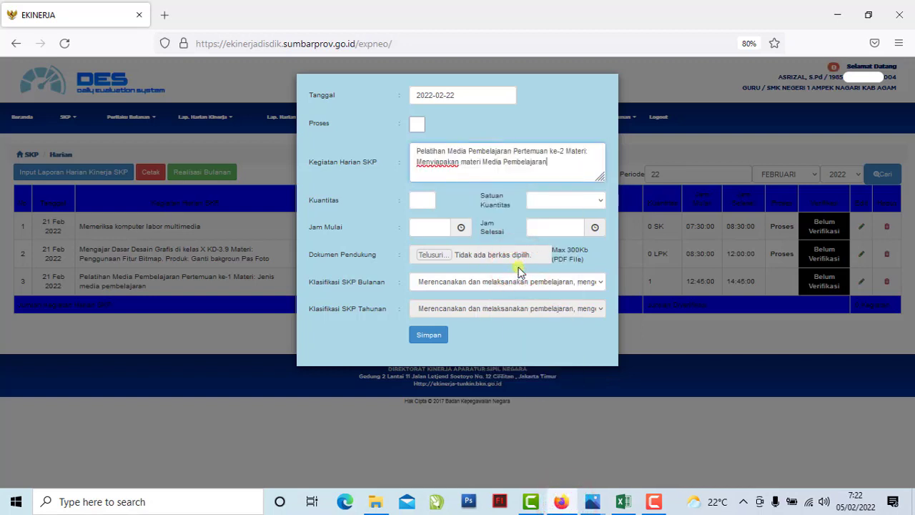
- Mark the training entry as Proses, confirm it, and set Kuantitas to 0
{"action": "left_click", "coordinate": [418, 127]}
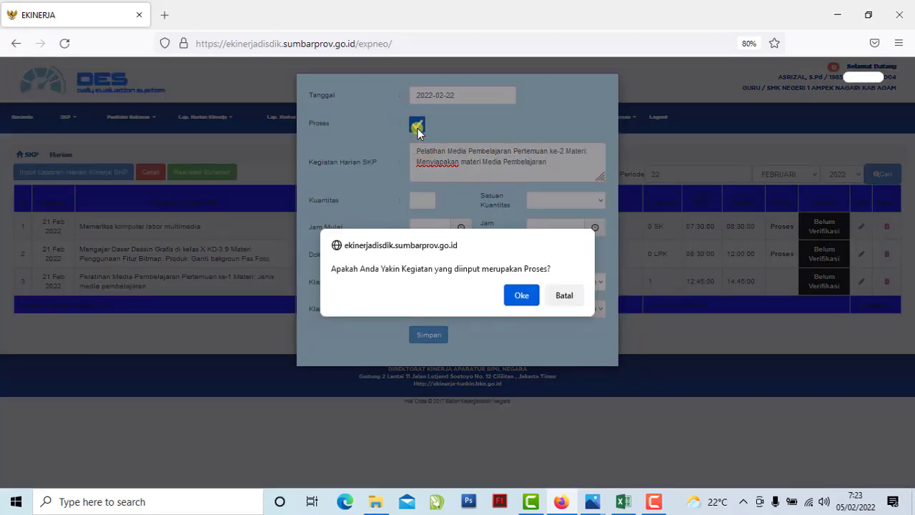
{"action": "left_click", "coordinate": [522, 293]}
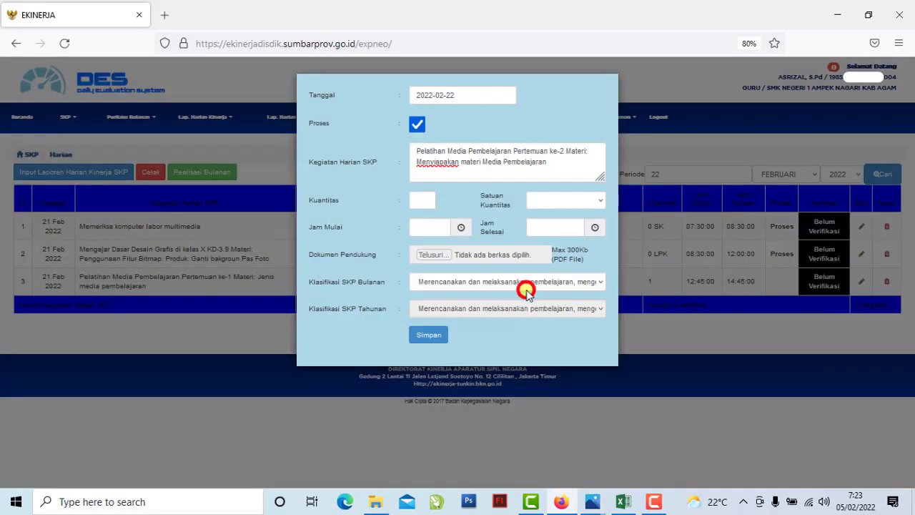
{"action": "left_click", "coordinate": [425, 201]}
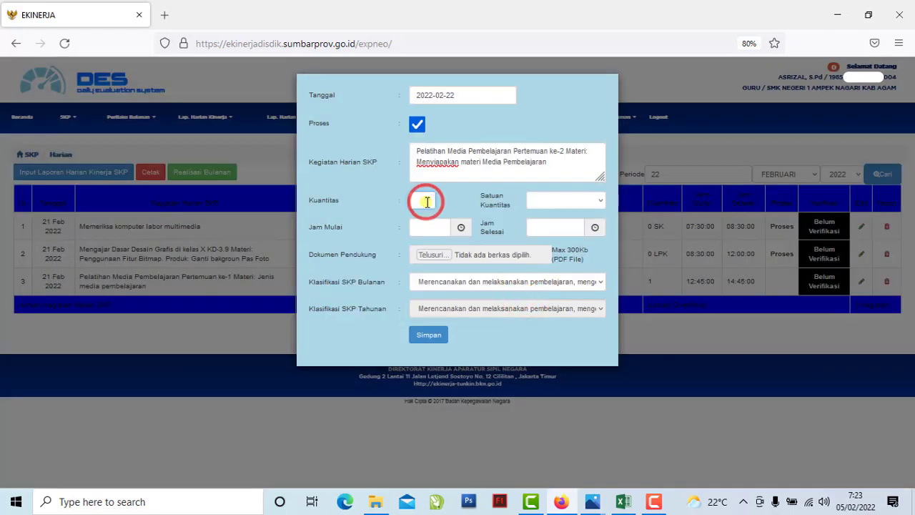
{"action": "type", "text": "0"}
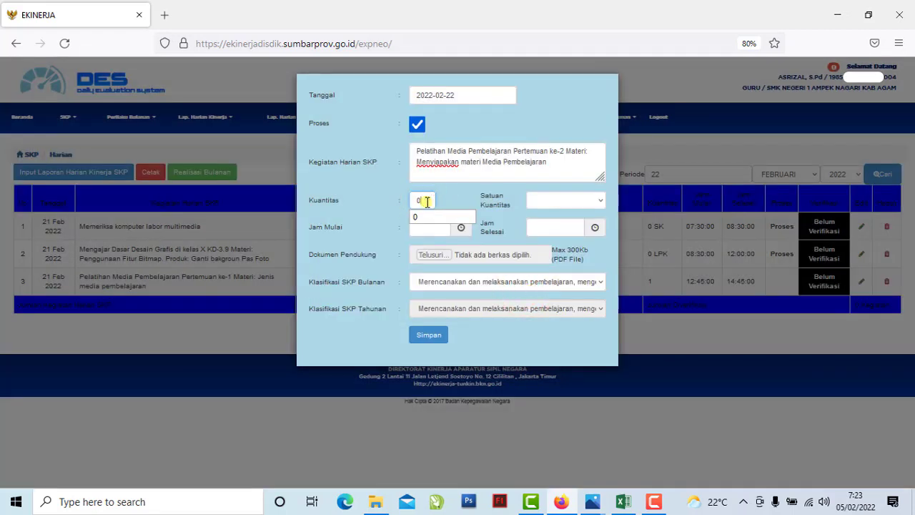
{"action": "left_click", "coordinate": [441, 218]}
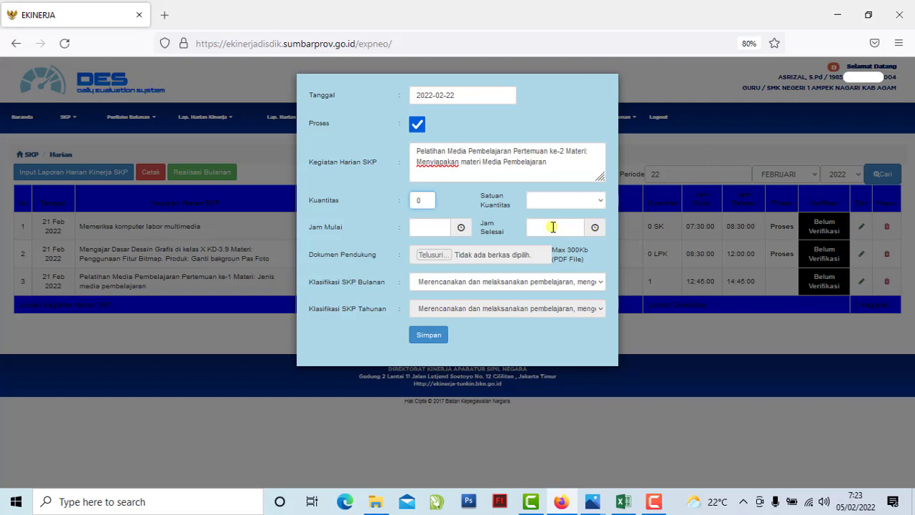
- Set the training entry's Satuan Kuantitas to sertifikat
{"action": "left_click", "coordinate": [557, 206]}
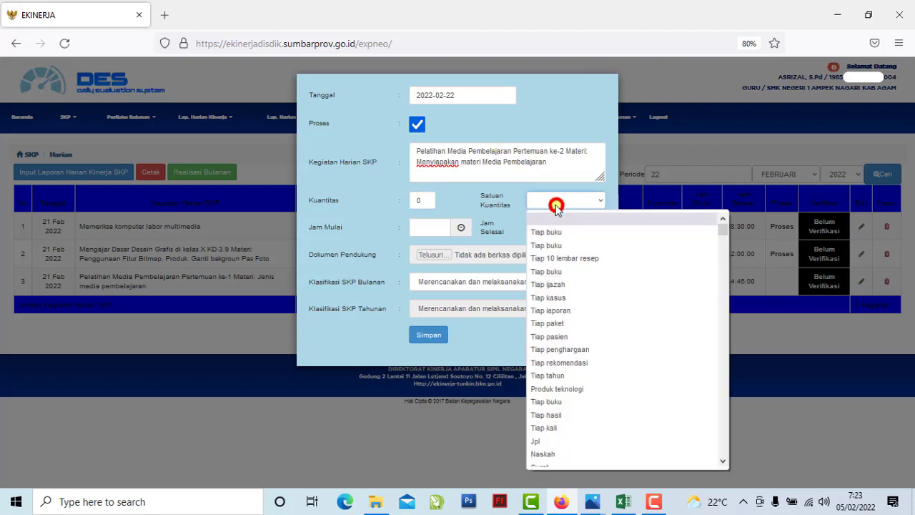
{"action": "key", "text": "s"}
{"action": "scroll", "coordinate": [566, 317], "scroll_direction": "down", "scroll_amount": 5}
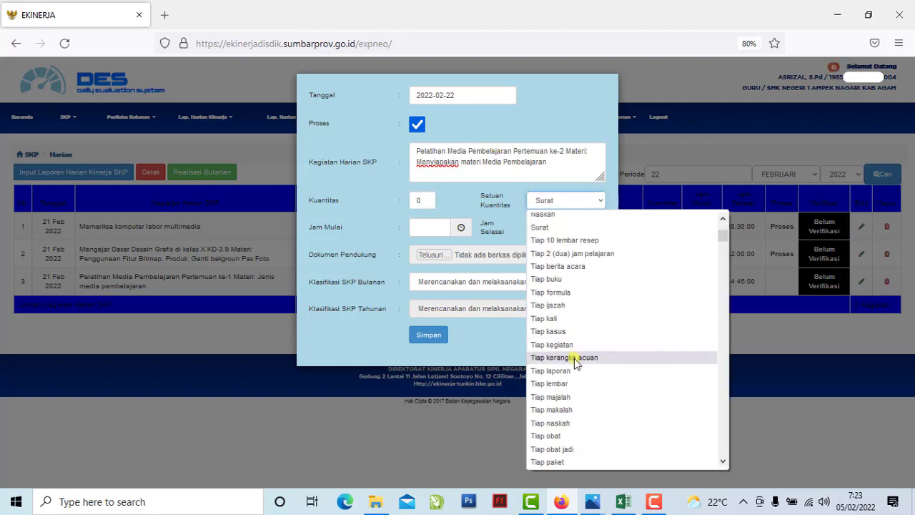
{"action": "key", "text": "s"}
{"action": "scroll", "coordinate": [562, 300], "scroll_direction": "down", "scroll_amount": 5}
{"action": "left_click", "coordinate": [556, 267]}
{"action": "left_click", "coordinate": [555, 266]}
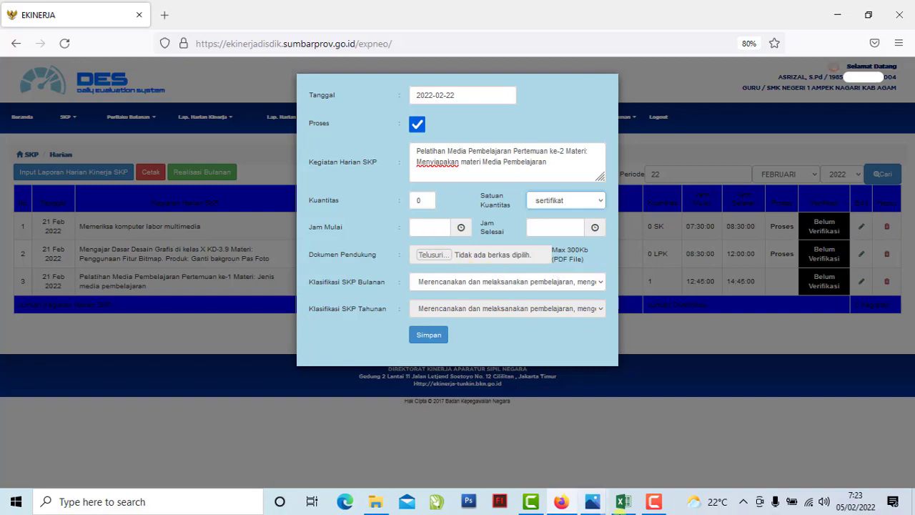
- Check the training's hours in the Excel report and set the entry's Jam Mulai to 12:45 and Jam Selesai to 14:45
{"action": "left_click", "coordinate": [623, 501]}
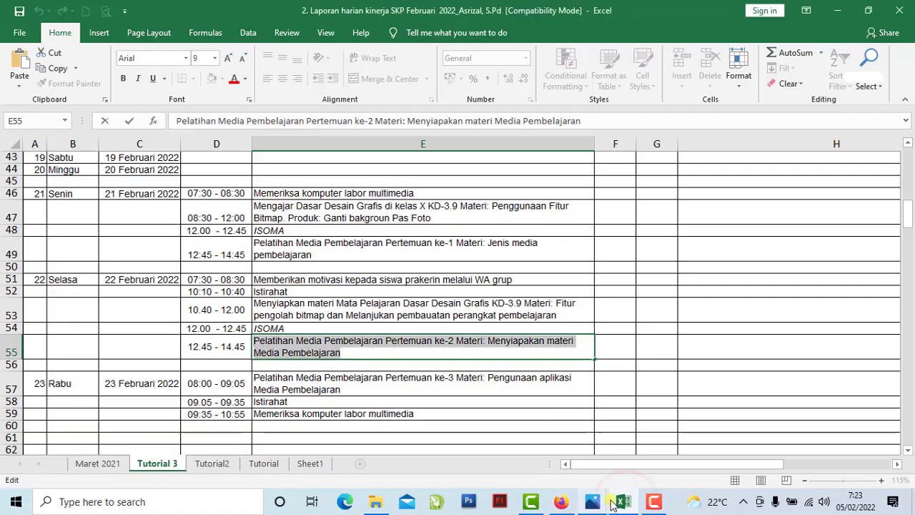
{"action": "left_click", "coordinate": [223, 353]}
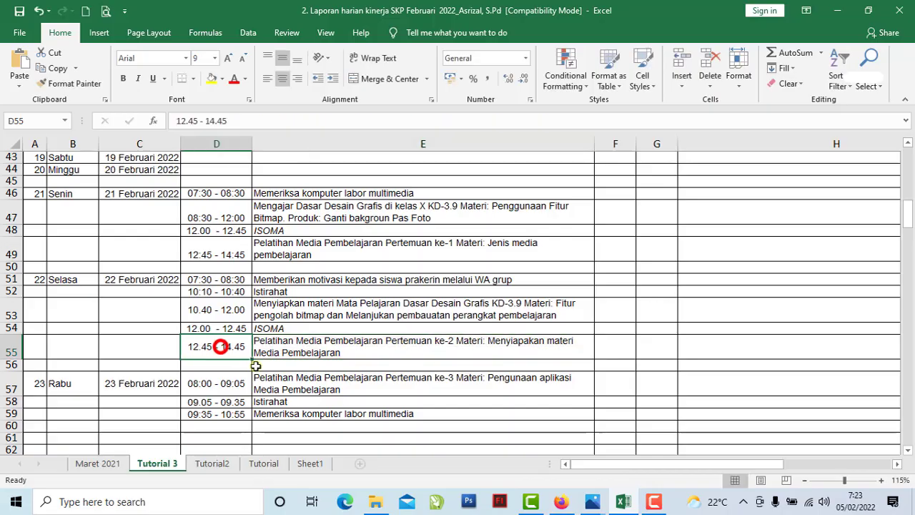
{"action": "left_click", "coordinate": [561, 501]}
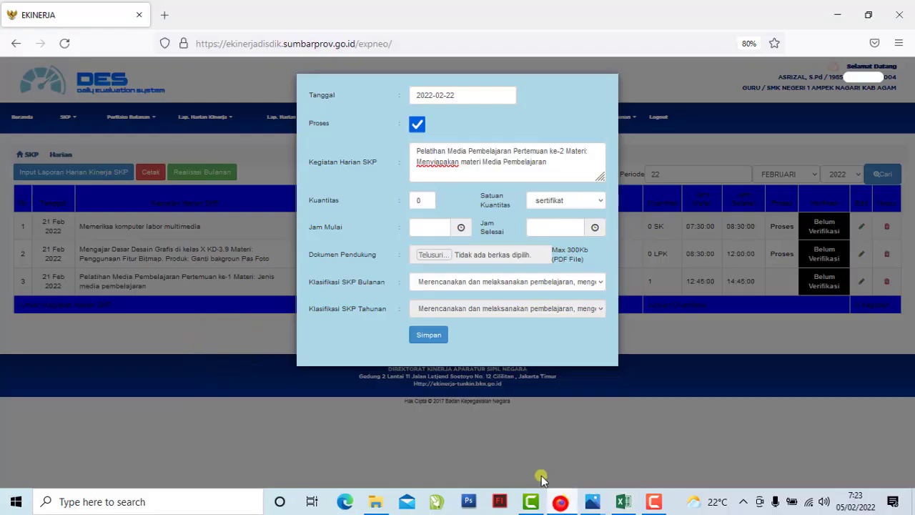
{"action": "left_click", "coordinate": [429, 226]}
{"action": "left_click", "coordinate": [472, 300]}
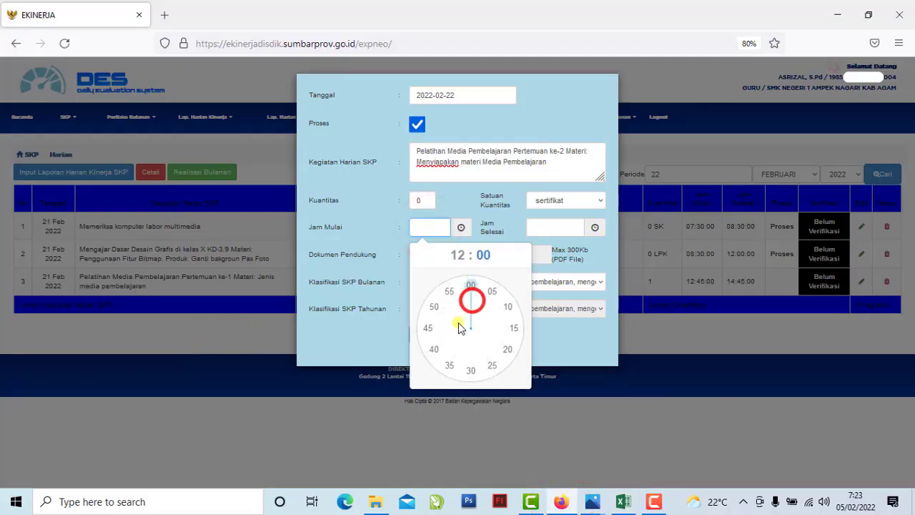
{"action": "left_click", "coordinate": [427, 328]}
{"action": "left_click", "coordinate": [551, 227]}
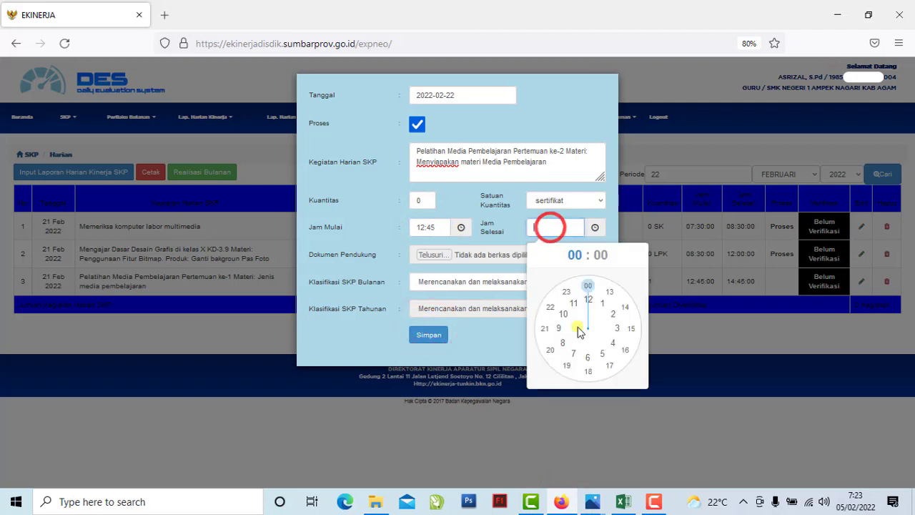
{"action": "left_click", "coordinate": [627, 309]}
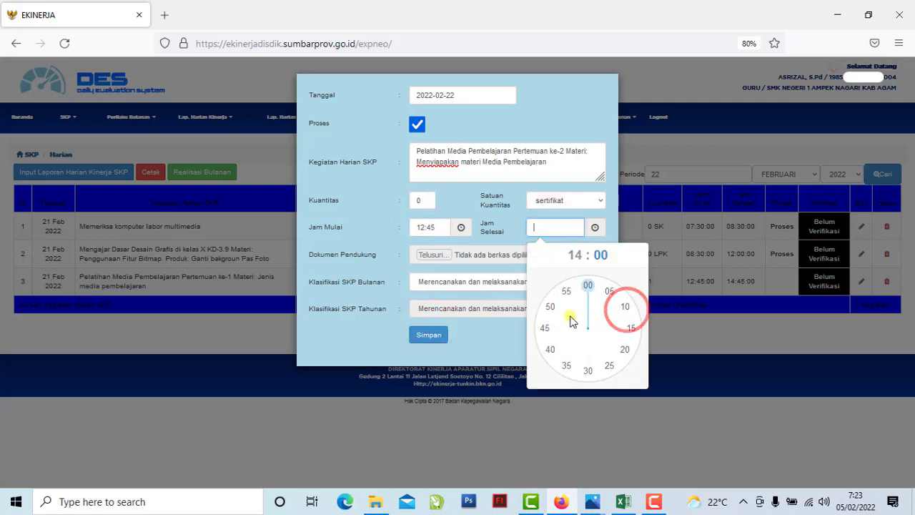
{"action": "left_click", "coordinate": [547, 328]}
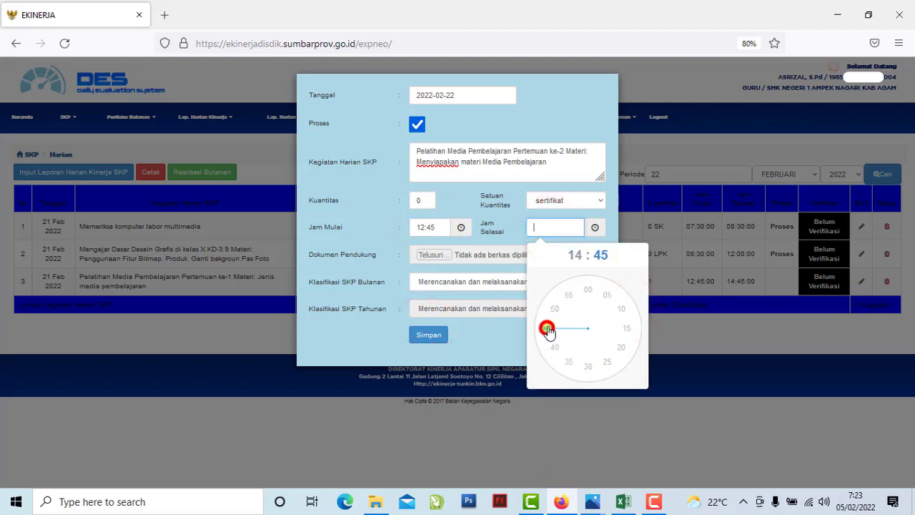
- Set the training entry's Klasifikasi SKP Bulanan to "Dilklat membuat media pembelajaran", save the entry and confirm processing it
{"action": "left_click", "coordinate": [441, 283]}
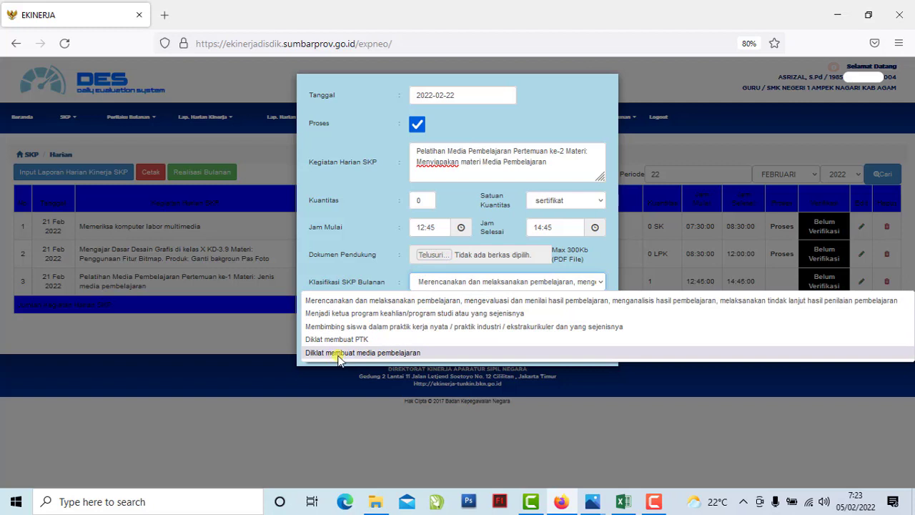
{"action": "left_click", "coordinate": [403, 353]}
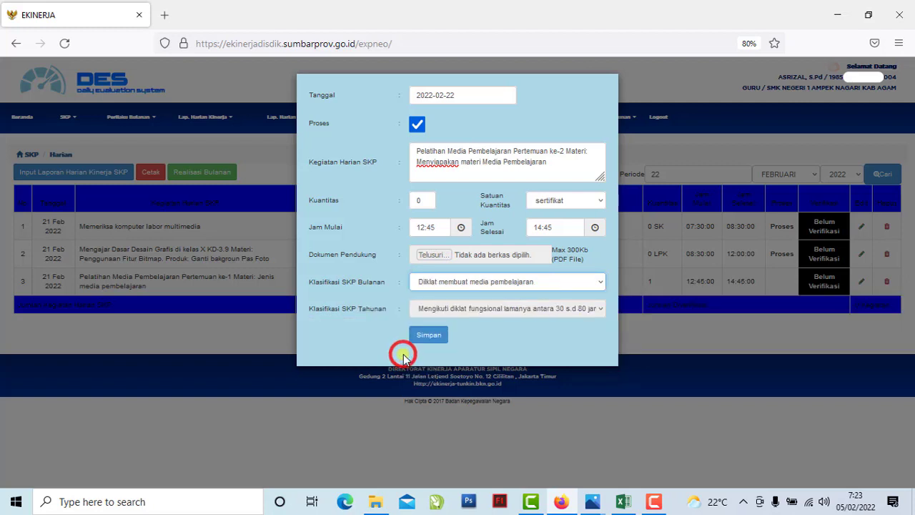
{"action": "left_click", "coordinate": [433, 337]}
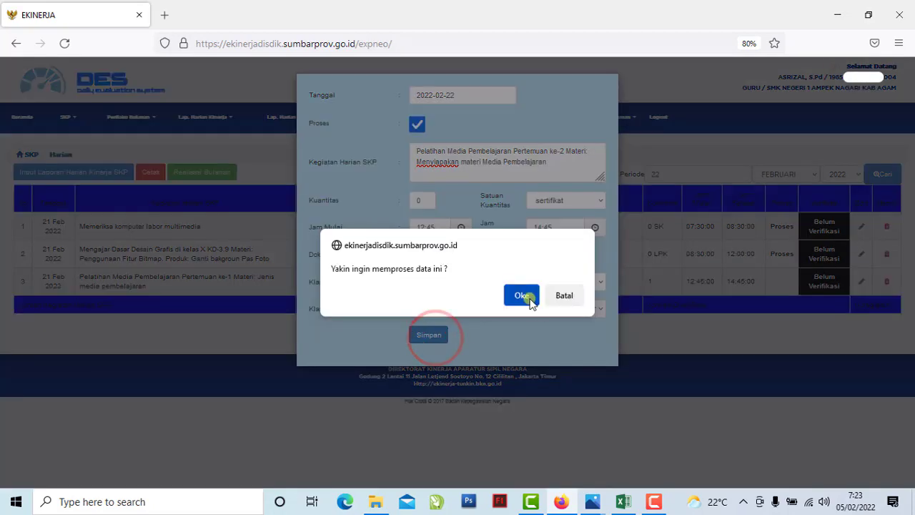
{"action": "left_click", "coordinate": [521, 295]}
{"action": "left_click", "coordinate": [568, 311]}
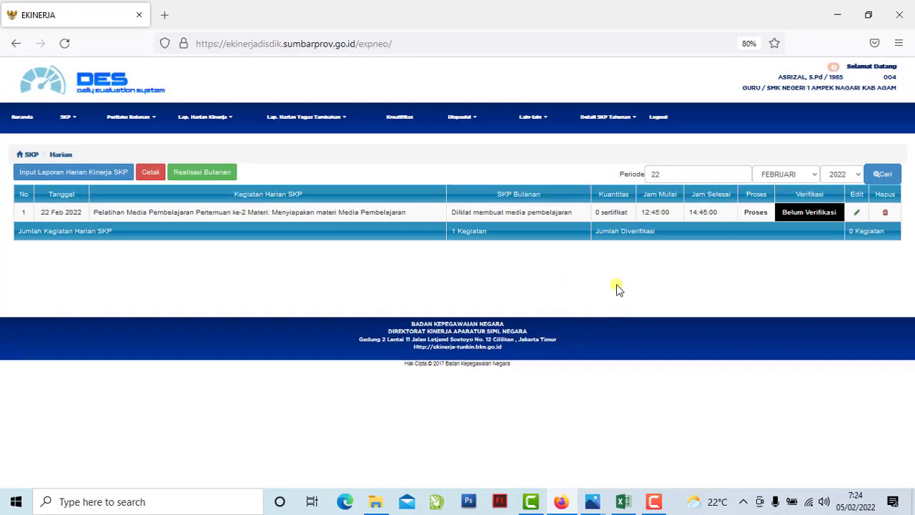
{"action": "left_click", "coordinate": [631, 178]}
{"action": "left_click", "coordinate": [59, 217]}
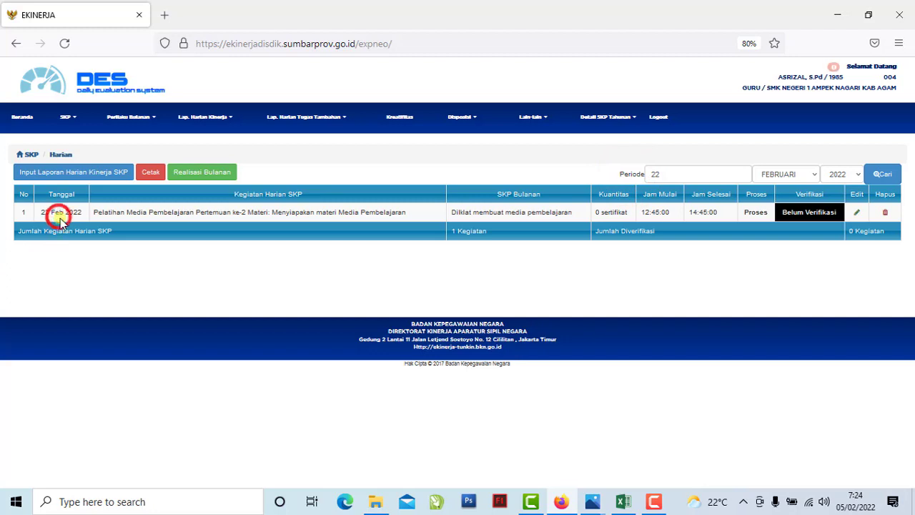
{"action": "left_click", "coordinate": [279, 213]}
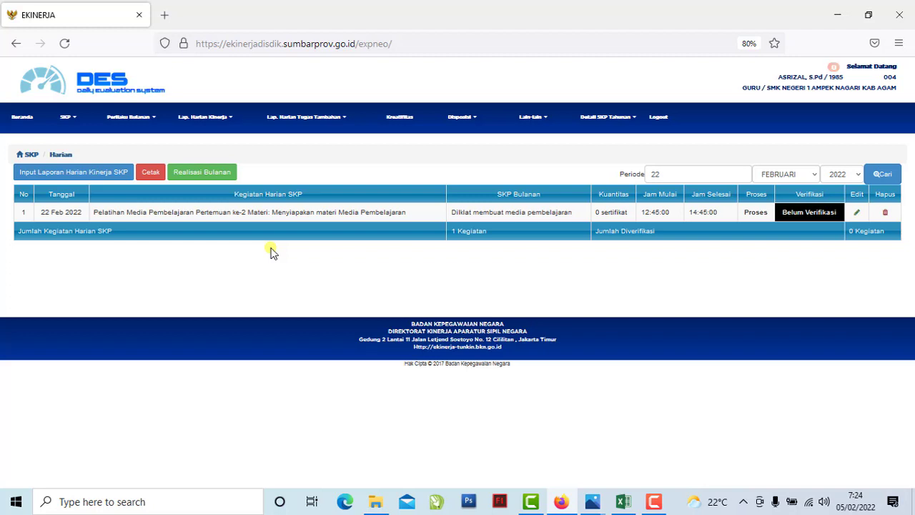
{"action": "left_click", "coordinate": [322, 201]}
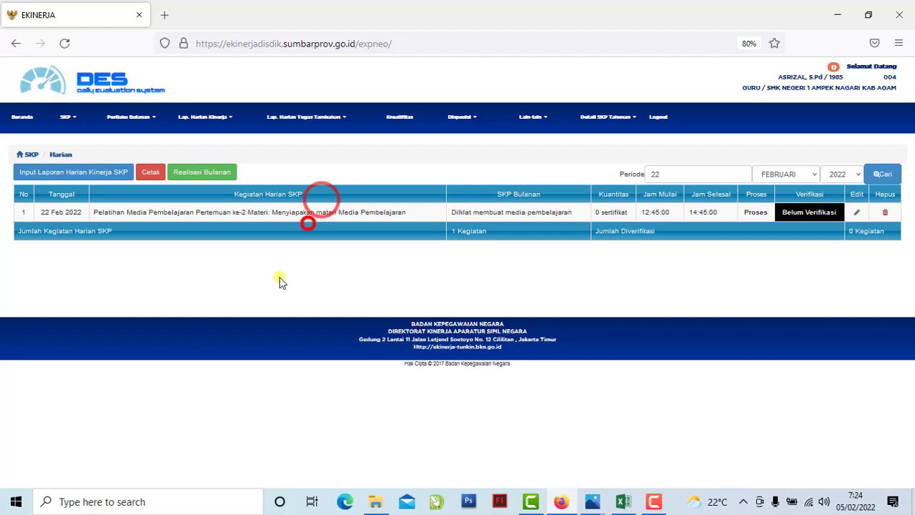
{"action": "left_click", "coordinate": [183, 213]}
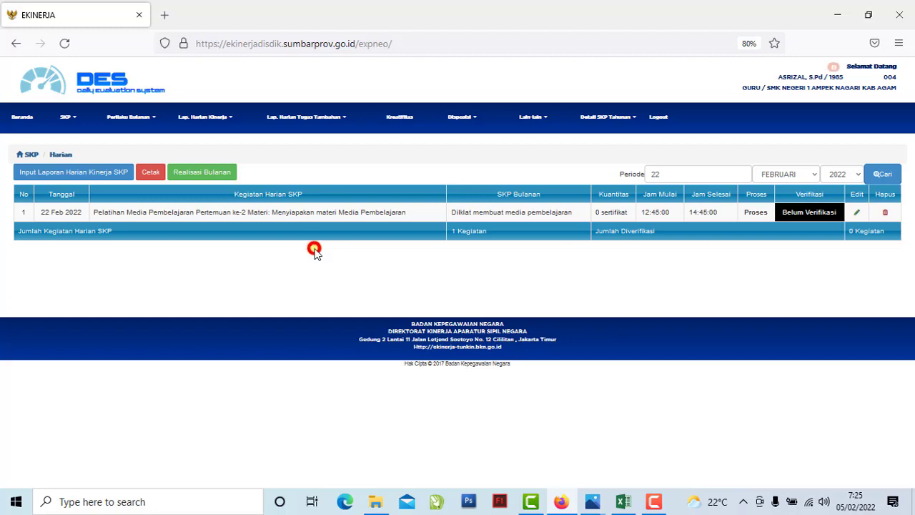
- Set the Periode filter of the daily SKP list to 23 FEBRUARI 2022
{"action": "left_click", "coordinate": [680, 174]}
{"action": "key", "text": "BackSpace"}
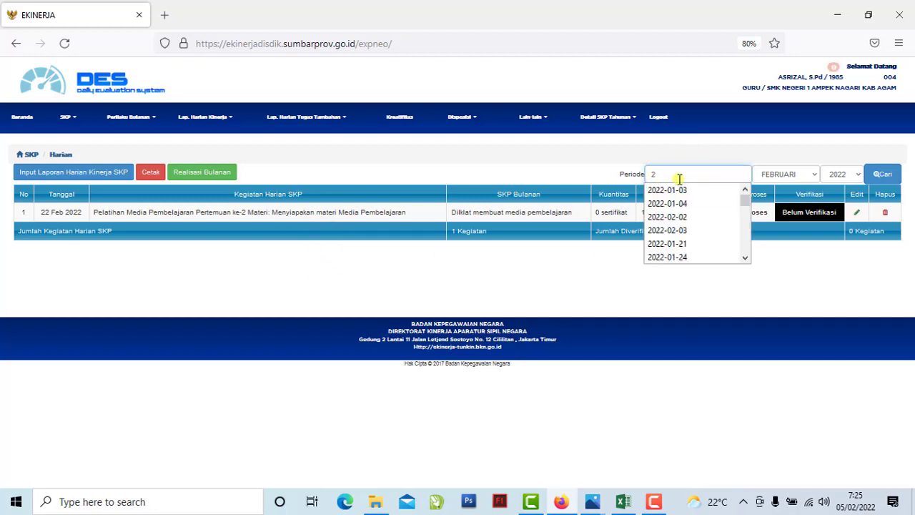
{"action": "type", "text": "3"}
{"action": "left_click", "coordinate": [785, 175]}
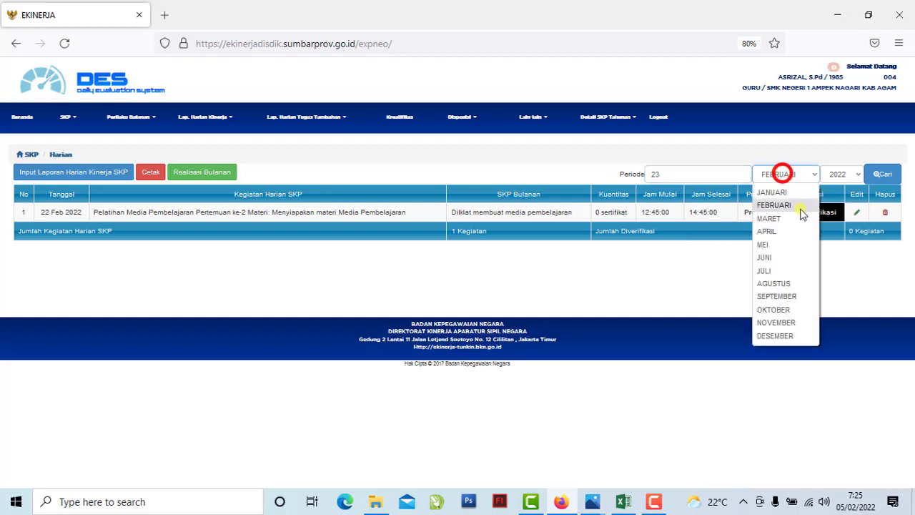
{"action": "left_click", "coordinate": [781, 202]}
{"action": "left_click", "coordinate": [835, 176]}
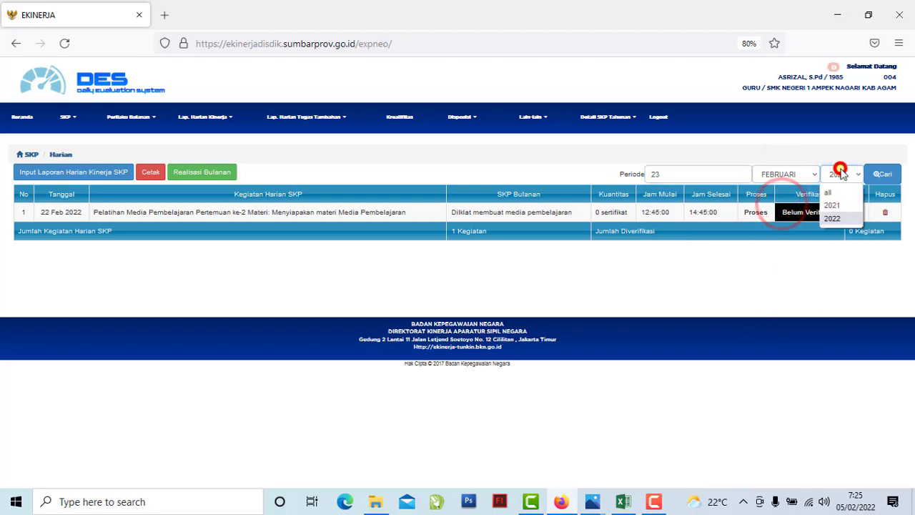
{"action": "left_click", "coordinate": [838, 214]}
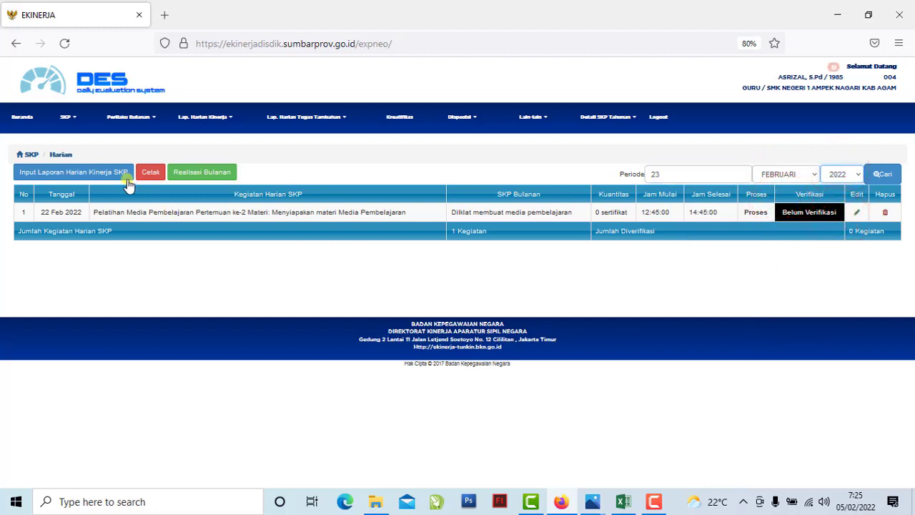
- Start a new Laporan Harian Kinerja SKP entry and set its Tanggal to 2022-02-23
{"action": "left_click", "coordinate": [91, 174]}
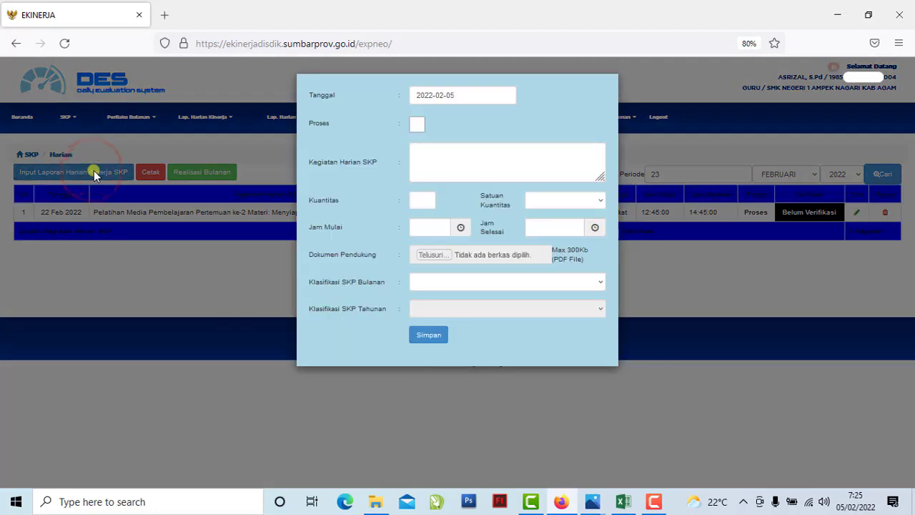
{"action": "left_click", "coordinate": [473, 95]}
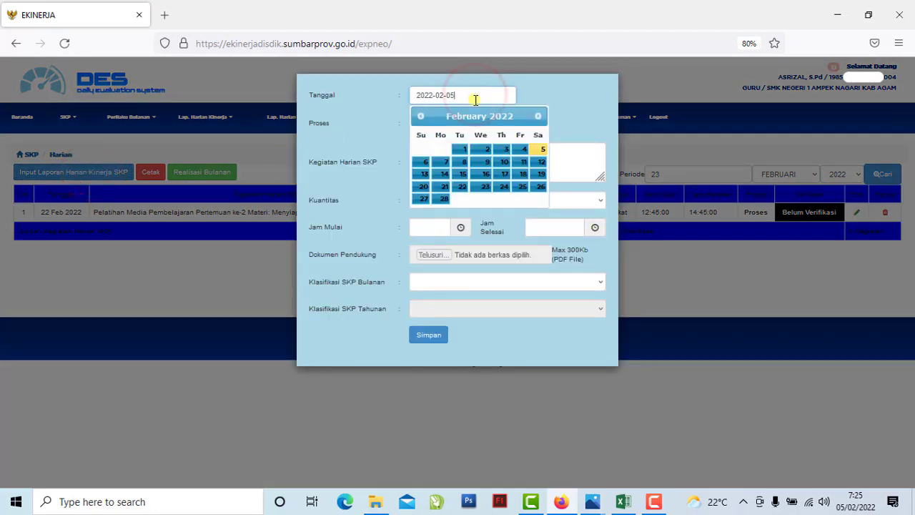
{"action": "left_click", "coordinate": [484, 186]}
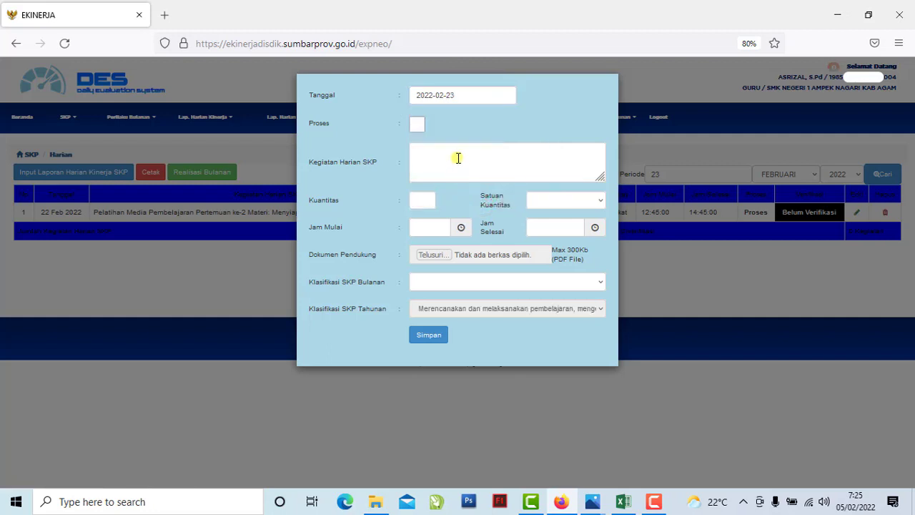
{"action": "left_click", "coordinate": [458, 158]}
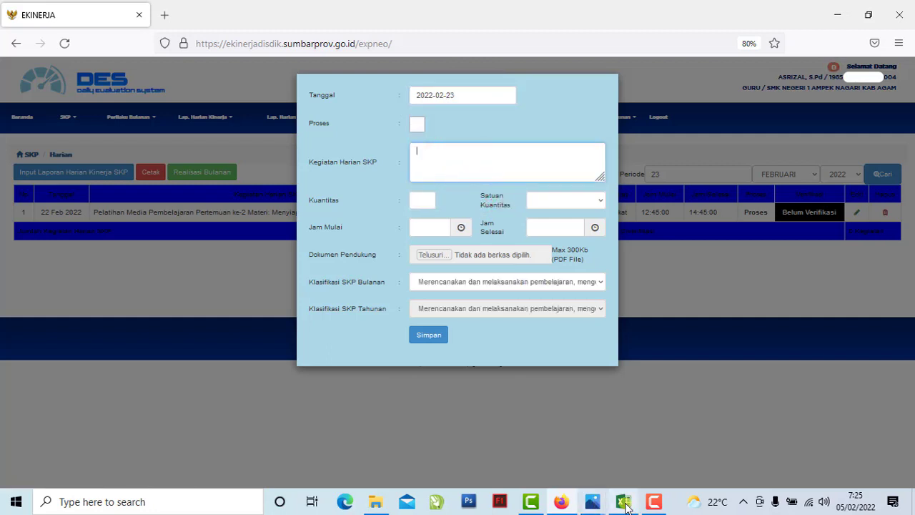
- Switch to the Excel report and review the activities and hours listed for 22 and 23 Februari 2022
{"action": "left_click", "coordinate": [623, 502]}
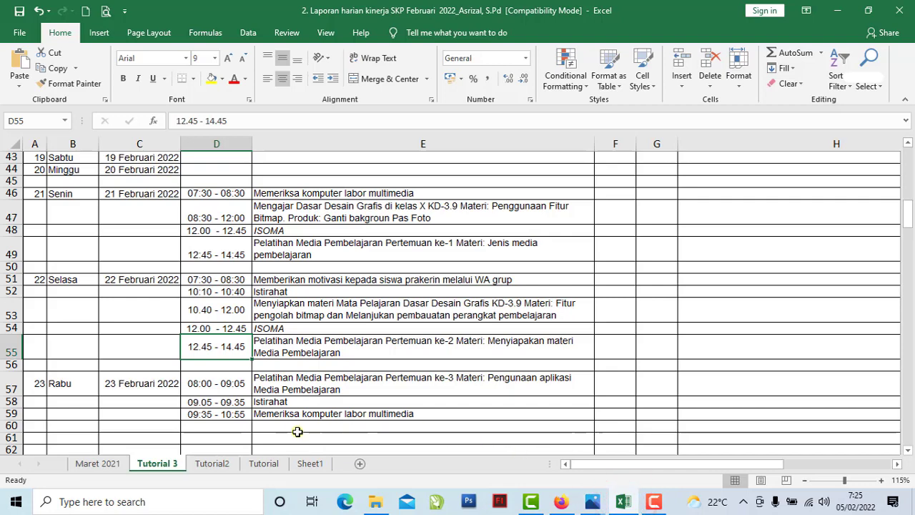
{"action": "scroll", "coordinate": [297, 432], "scroll_direction": "down", "scroll_amount": 2}
{"action": "left_click", "coordinate": [296, 299]}
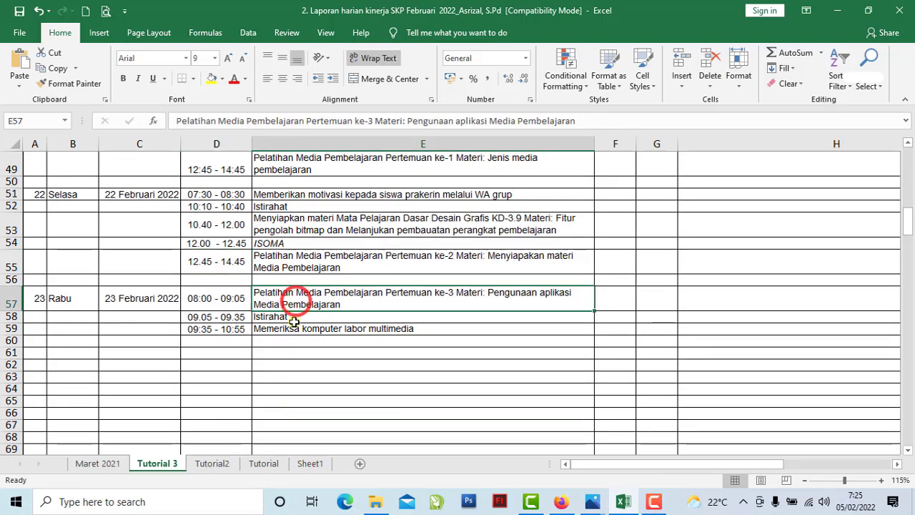
{"action": "left_click", "coordinate": [275, 316]}
{"action": "left_click", "coordinate": [263, 330]}
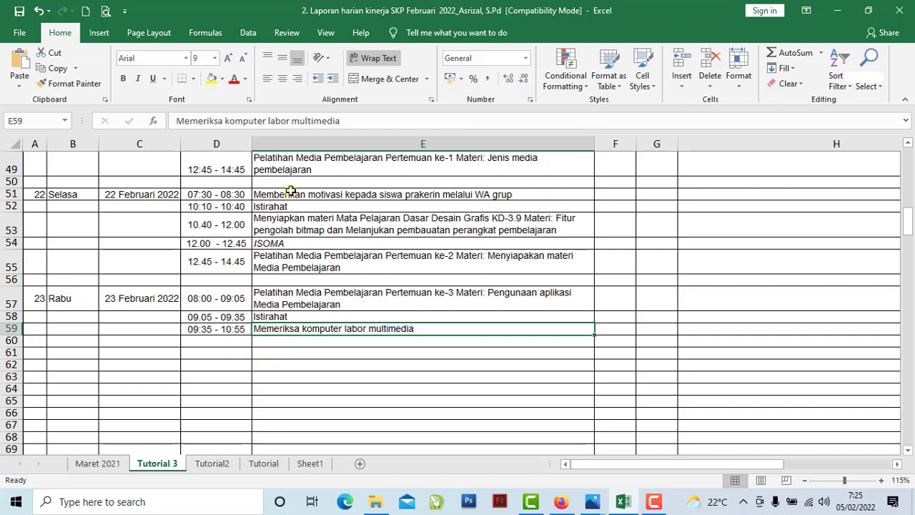
{"action": "left_click", "coordinate": [288, 206]}
{"action": "left_click", "coordinate": [284, 223]}
{"action": "left_click", "coordinate": [283, 294]}
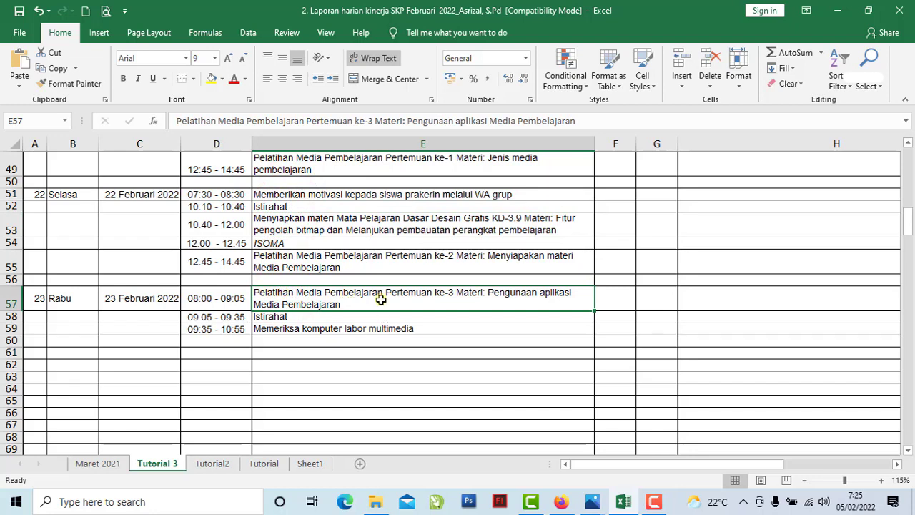
{"action": "left_click", "coordinate": [230, 302]}
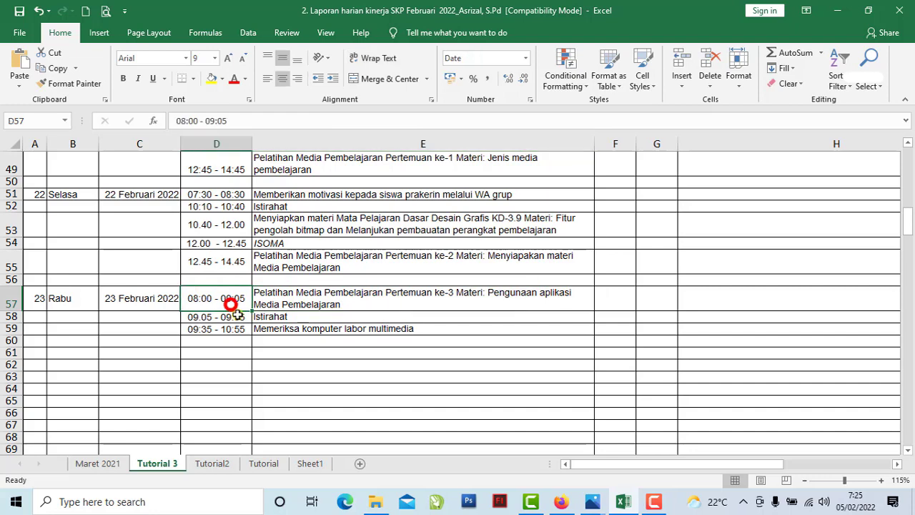
- Copy the "Pelatihan Media Pembelajaran Pertemuan ke-3" activity text from Excel into the new EKINERJA entry's Kegiatan Harian SKP
{"action": "left_click", "coordinate": [309, 301]}
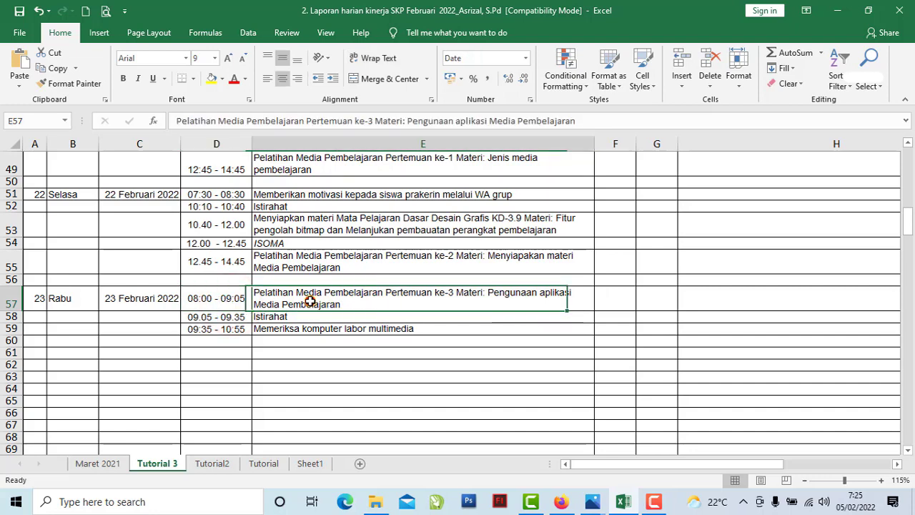
{"action": "double_click", "coordinate": [306, 300]}
{"action": "left_click_drag", "start_coordinate": [348, 303], "coordinate": [253, 294]}
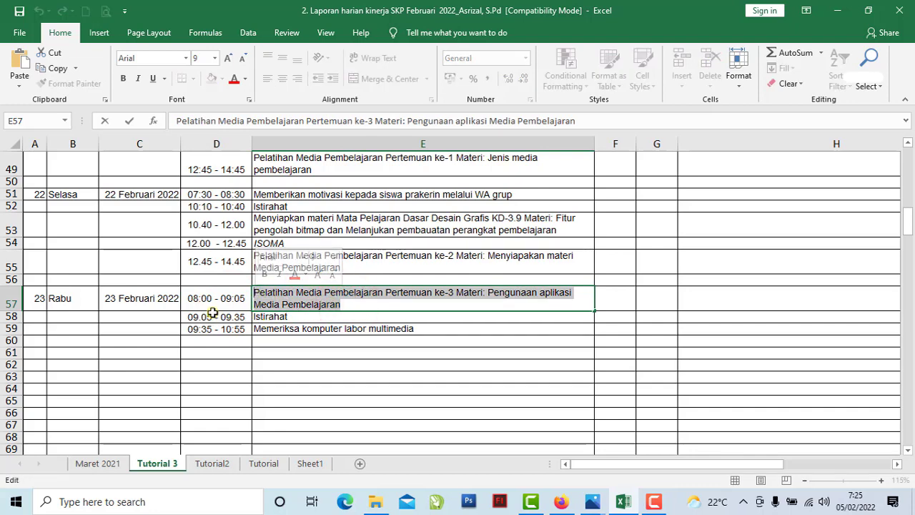
{"action": "left_click", "coordinate": [57, 68]}
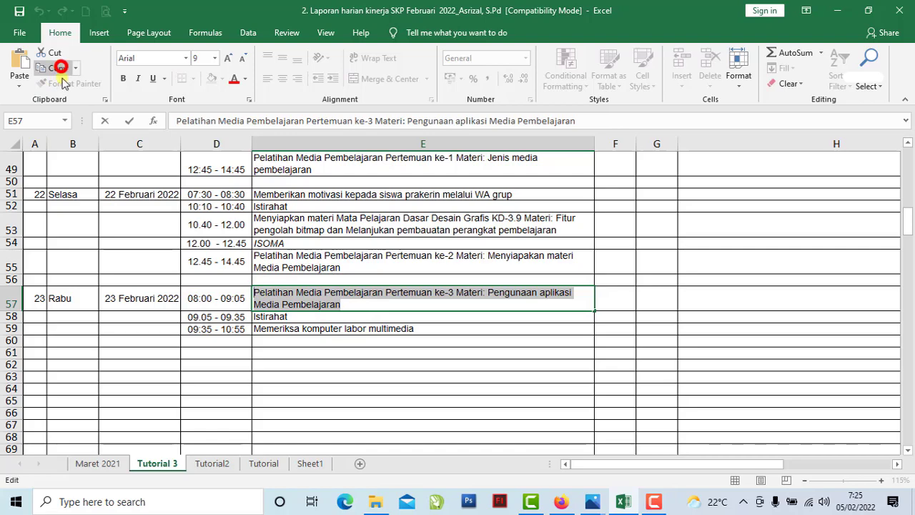
{"action": "left_click", "coordinate": [561, 502]}
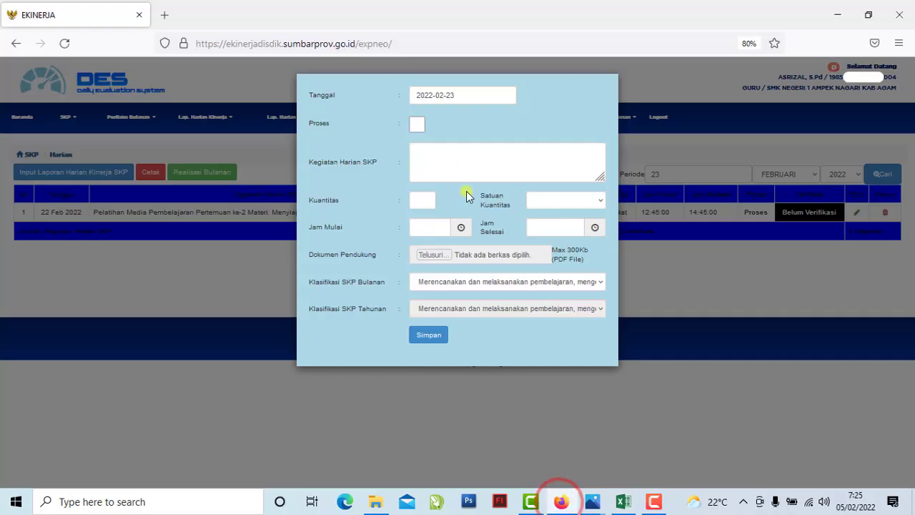
{"action": "right_click", "coordinate": [466, 166]}
{"action": "left_click", "coordinate": [504, 265]}
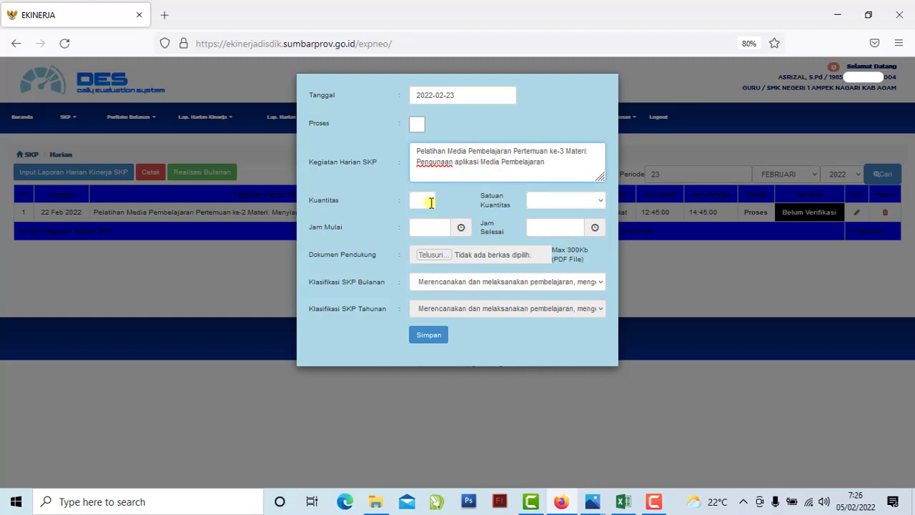
- Mark the 23 Februari training entry as Proses, confirm it, and set its Kuantitas to 0
{"action": "left_click", "coordinate": [416, 127]}
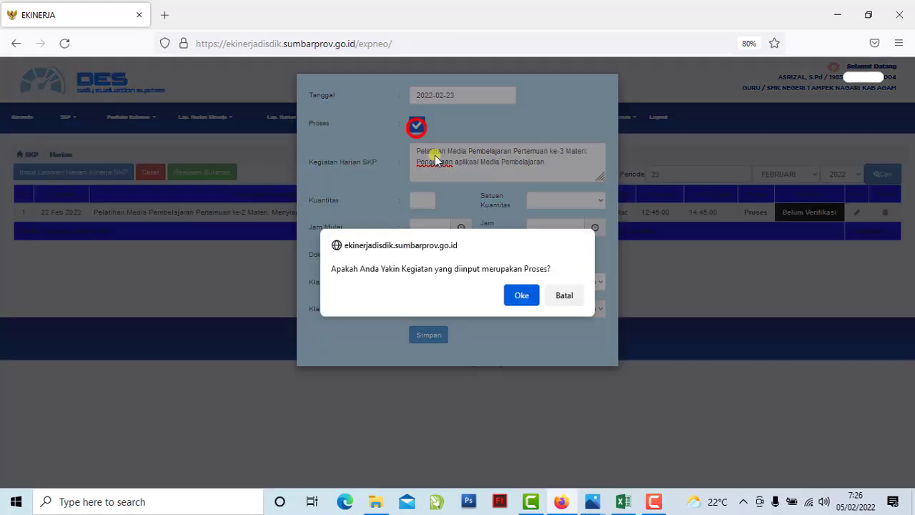
{"action": "left_click", "coordinate": [522, 295]}
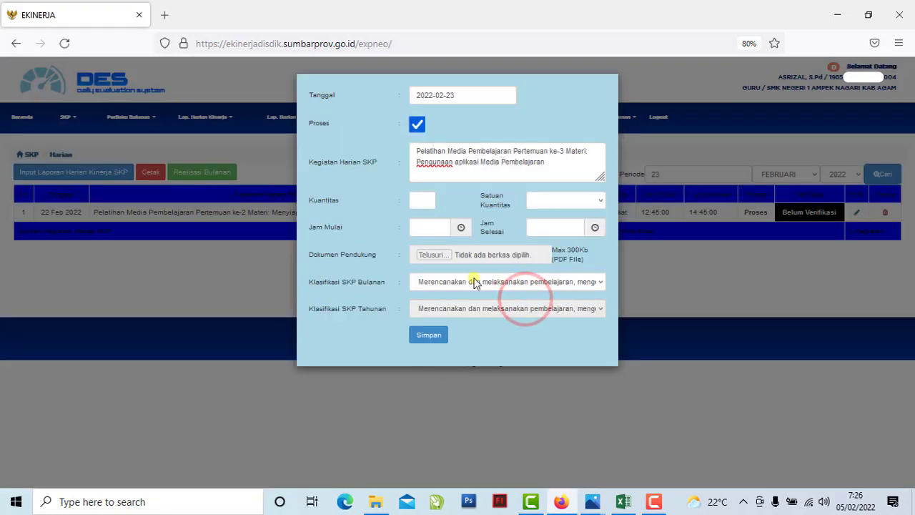
{"action": "left_click", "coordinate": [418, 197]}
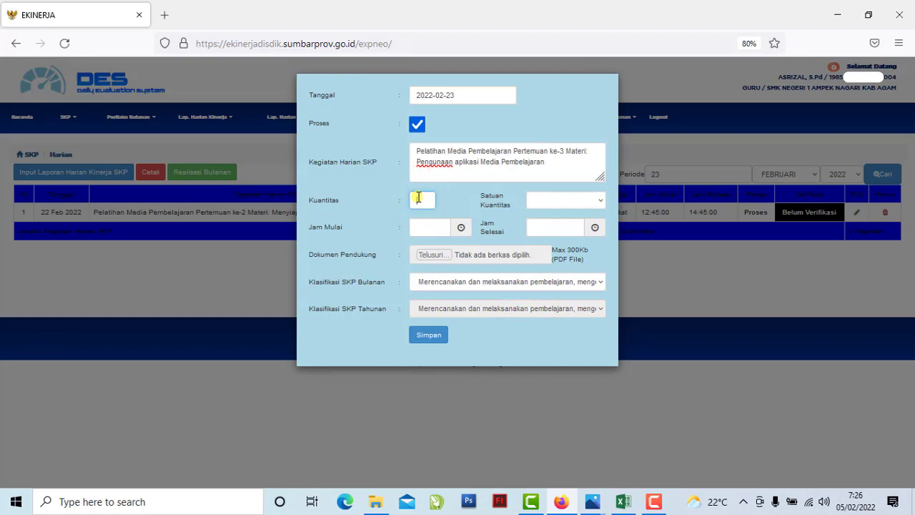
{"action": "type", "text": "0"}
{"action": "left_click", "coordinate": [438, 219]}
- Set the Satuan Kuantitas of the 23 Februari training entry to sertifikat
{"action": "left_click", "coordinate": [540, 201]}
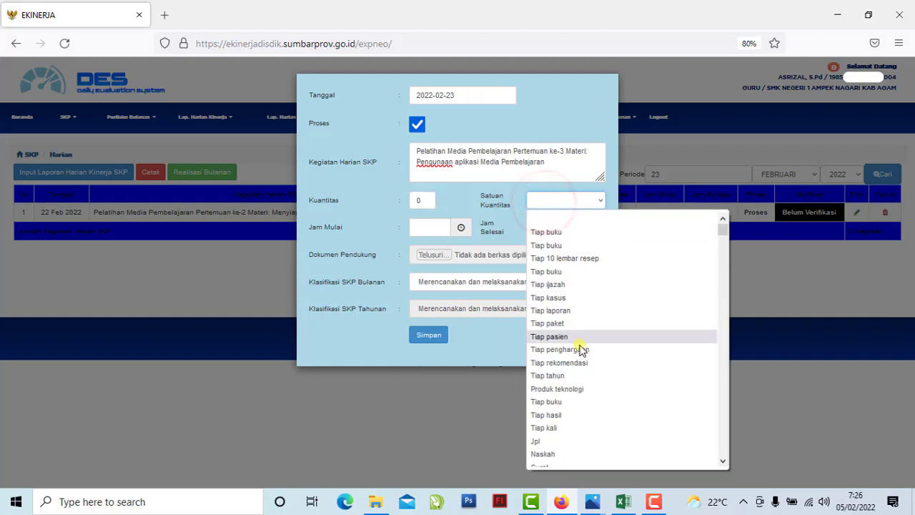
{"action": "scroll", "coordinate": [582, 358], "scroll_direction": "down", "scroll_amount": 3}
{"action": "scroll", "coordinate": [584, 358], "scroll_direction": "down", "scroll_amount": 5}
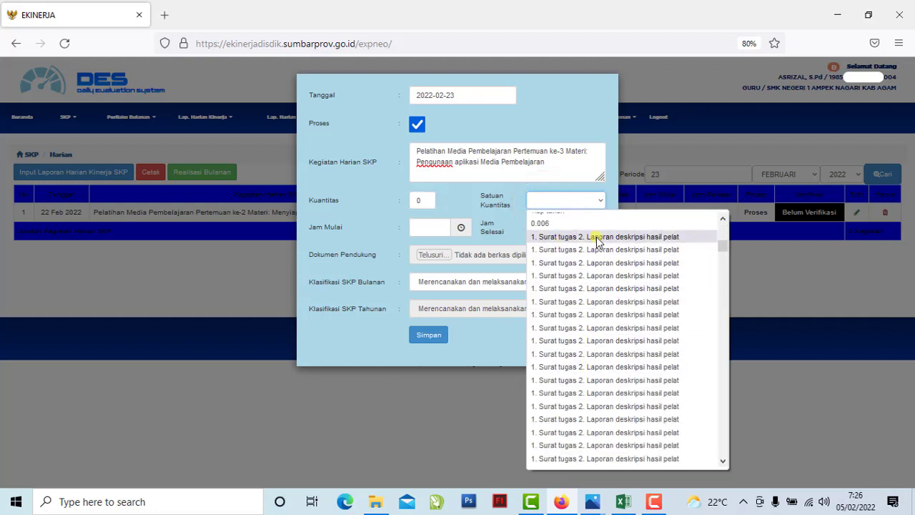
{"action": "left_click", "coordinate": [557, 201]}
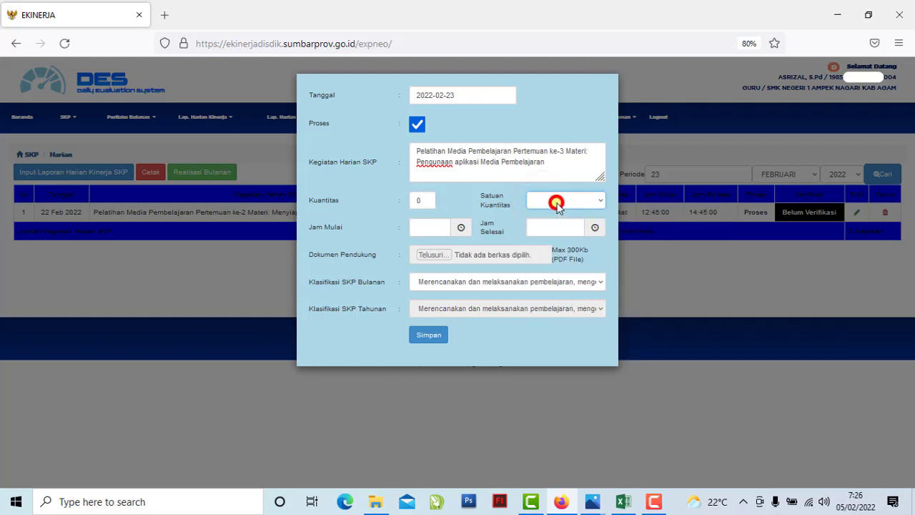
{"action": "left_click", "coordinate": [558, 203]}
{"action": "type", "text": "sampel"}
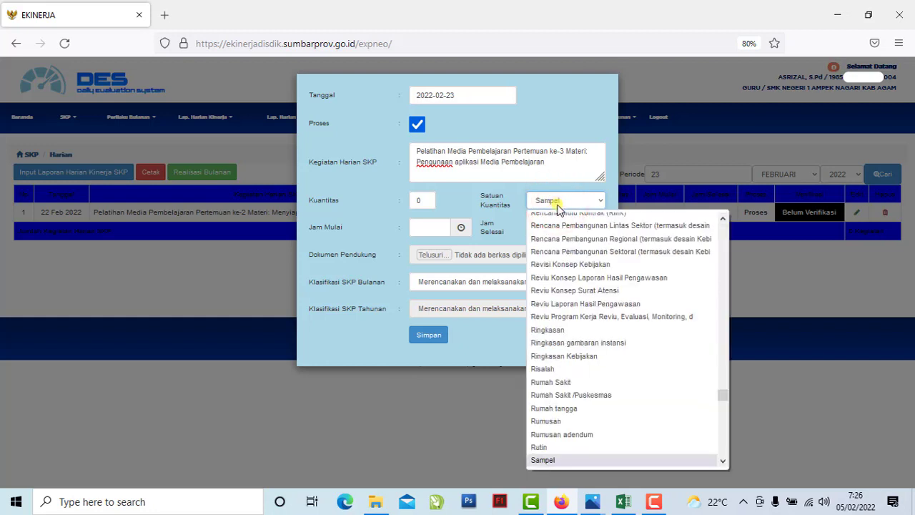
{"action": "scroll", "coordinate": [547, 274], "scroll_direction": "down", "scroll_amount": 10}
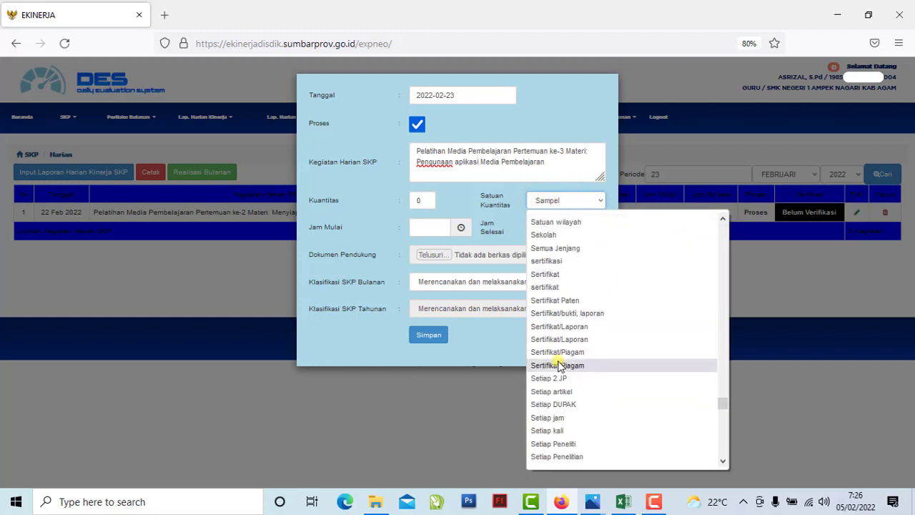
{"action": "left_click", "coordinate": [549, 287]}
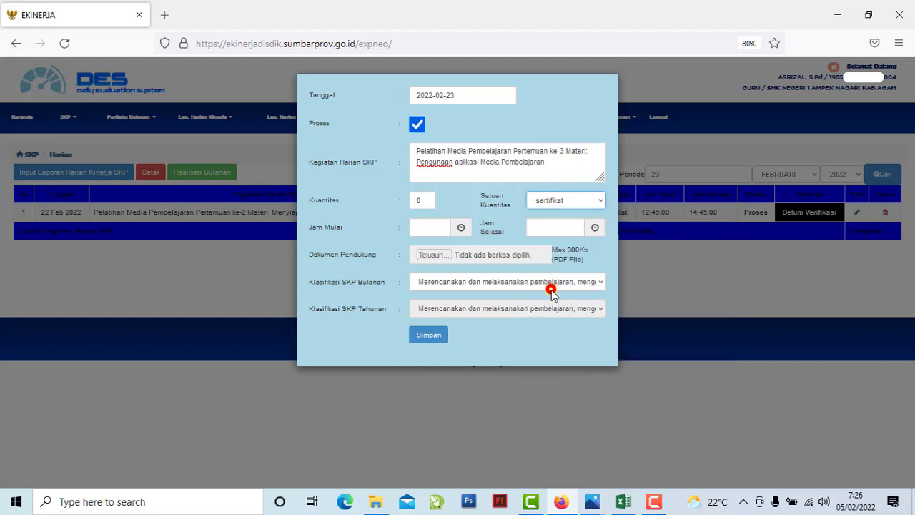
- Set the 23 Februari training entry's Jam Mulai to 08:00 and Jam Selesai to 09:05
{"action": "left_click", "coordinate": [428, 227]}
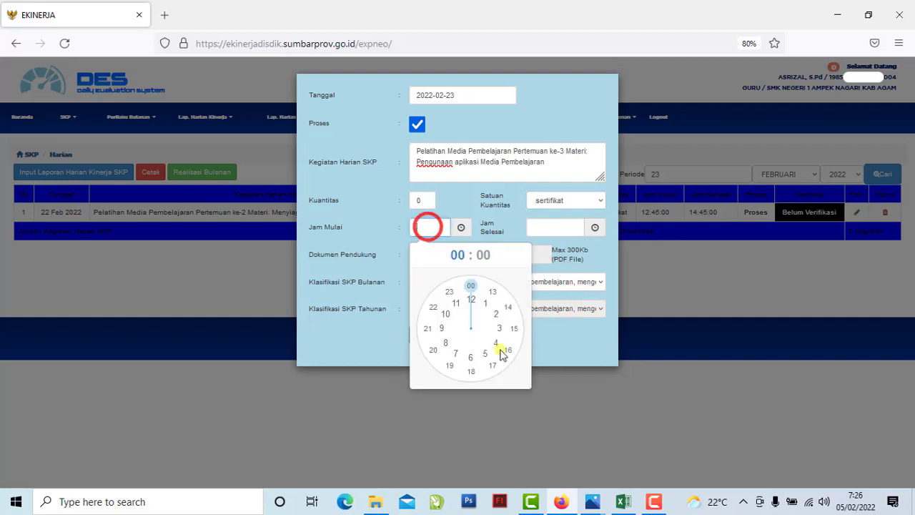
{"action": "left_click", "coordinate": [443, 344]}
{"action": "left_click", "coordinate": [473, 286]}
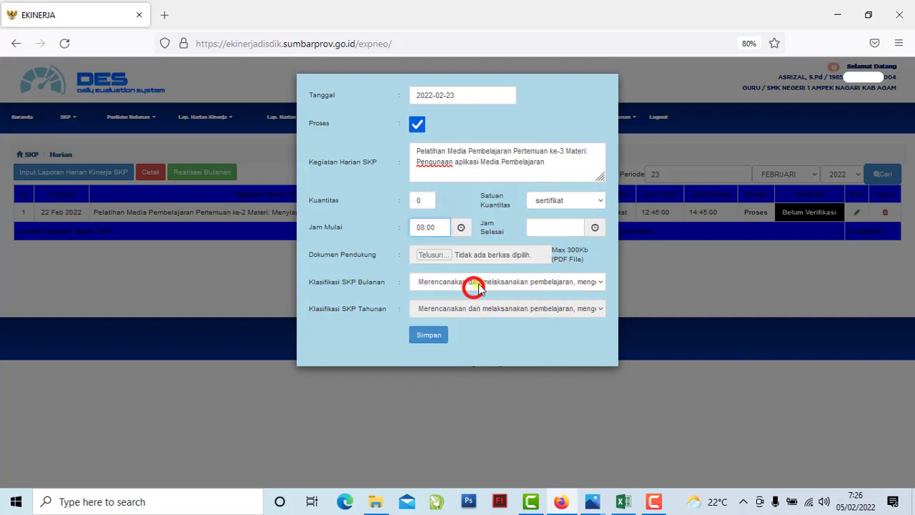
{"action": "left_click", "coordinate": [558, 228]}
{"action": "left_click", "coordinate": [559, 333]}
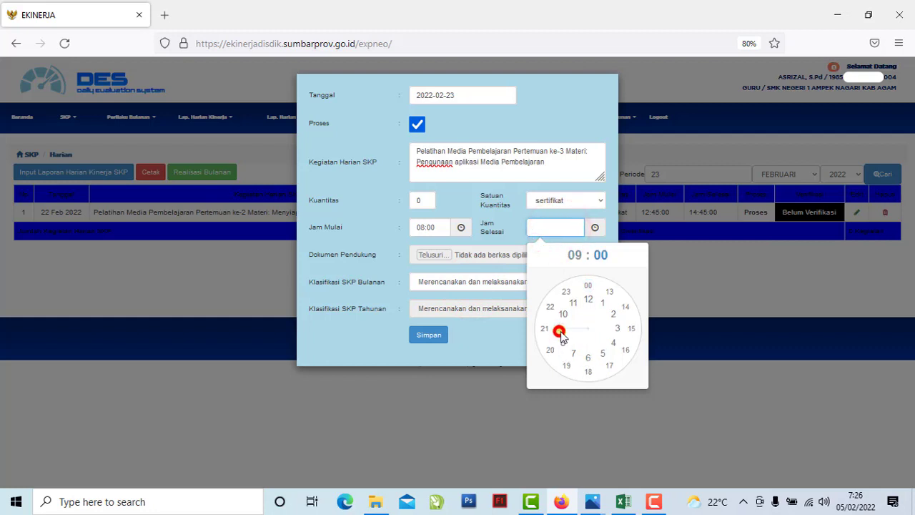
{"action": "left_click", "coordinate": [610, 295]}
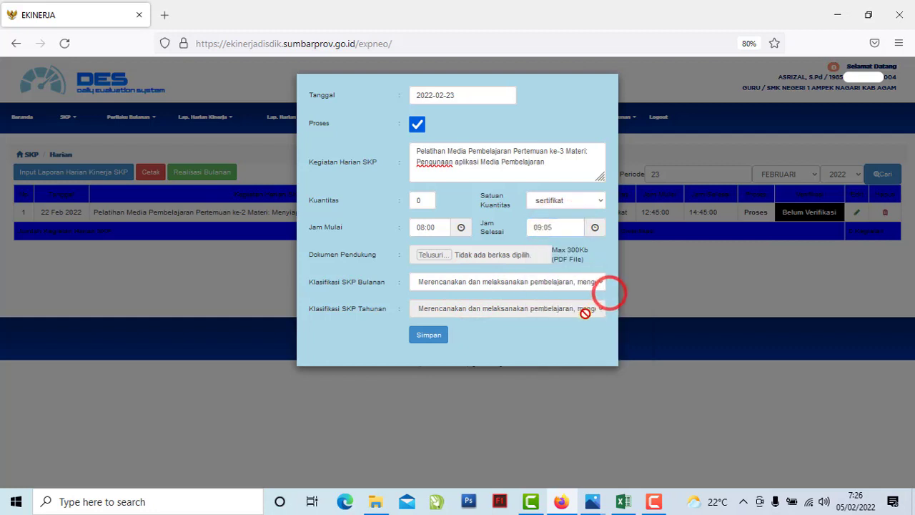
- Classify the 23 Februari entry under the monthly SKP "Dilklat membuat media pembelajaran", then save it and confirm processing
{"action": "left_click", "coordinate": [369, 284]}
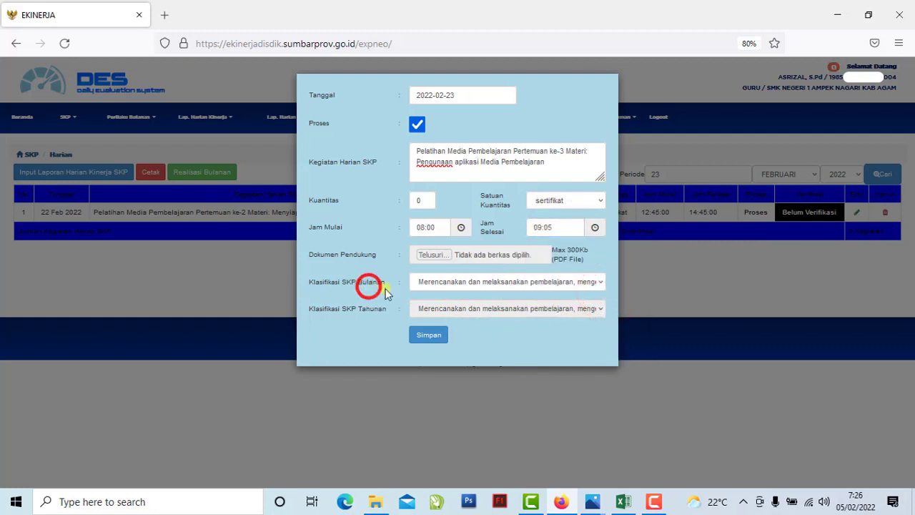
{"action": "left_click", "coordinate": [434, 285]}
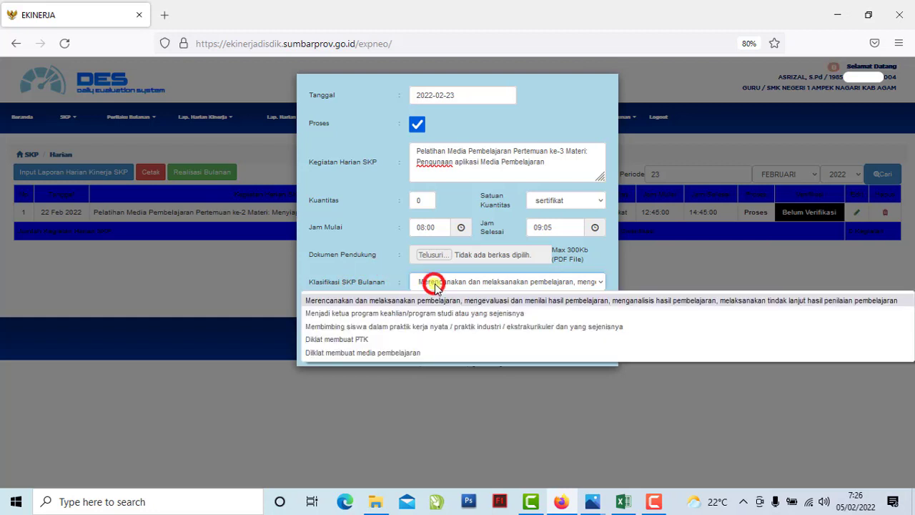
{"action": "left_click", "coordinate": [395, 353]}
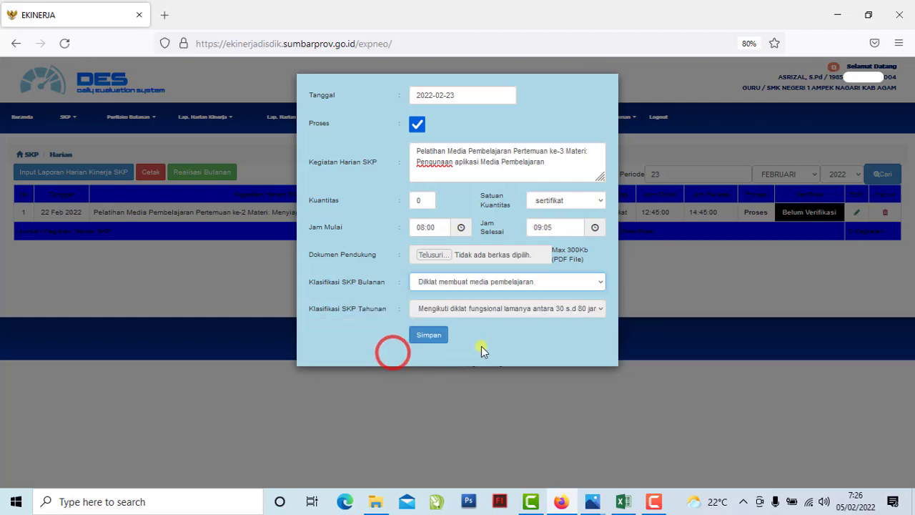
{"action": "left_click", "coordinate": [438, 337]}
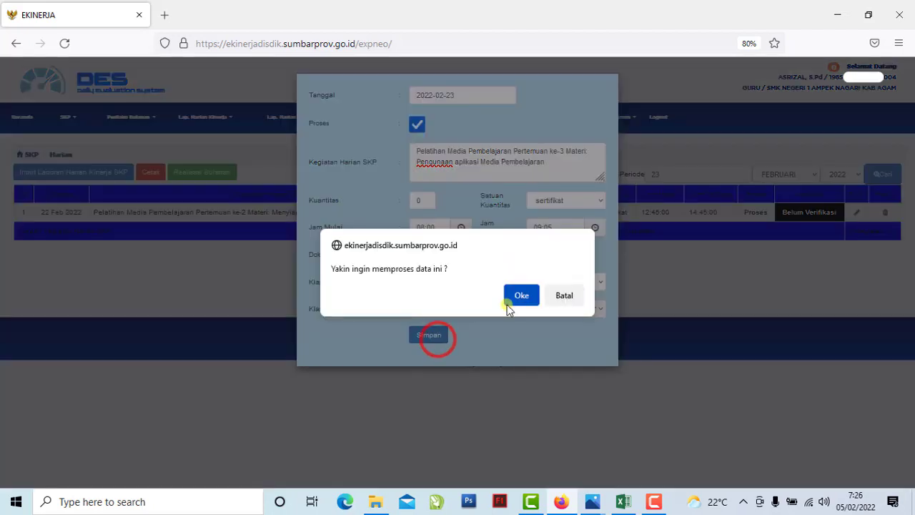
{"action": "left_click", "coordinate": [518, 297]}
{"action": "left_click", "coordinate": [559, 309]}
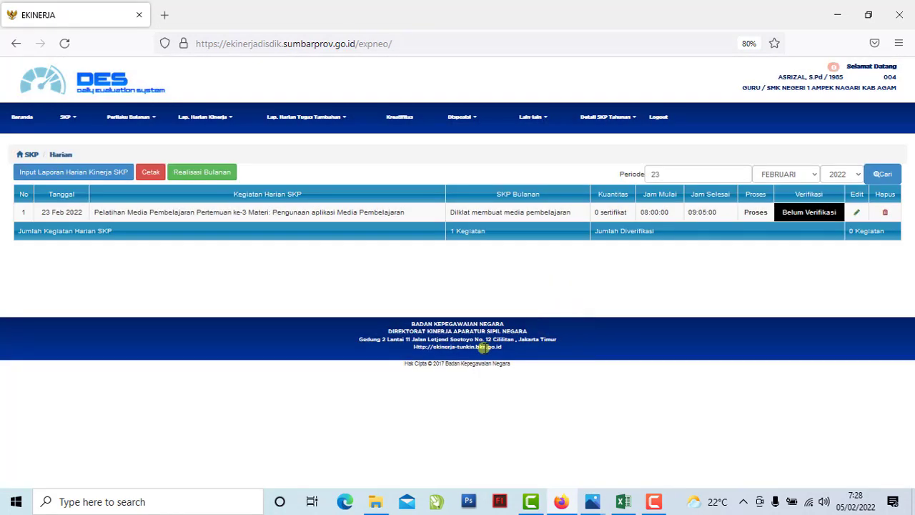
- Review the saved 23 Februari entry's activity text, start and end hours in the daily SKP list
{"action": "left_click", "coordinate": [541, 176]}
{"action": "left_click", "coordinate": [280, 219]}
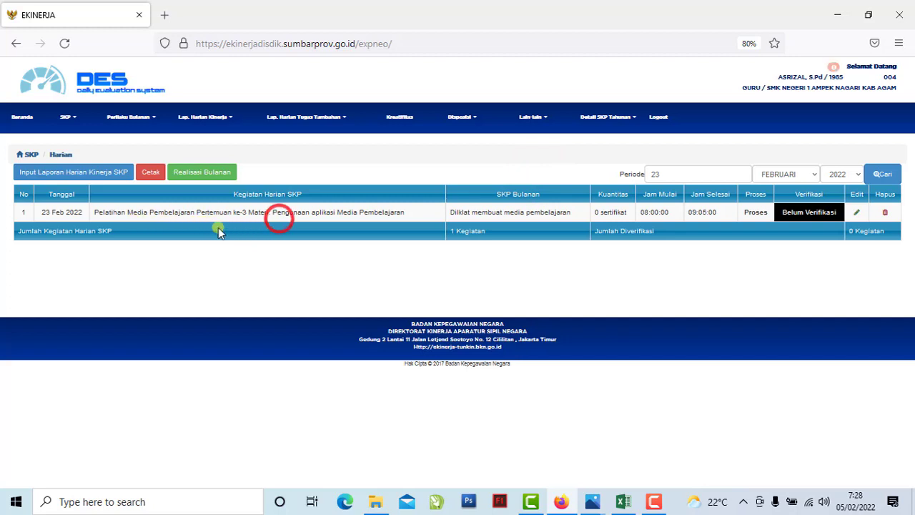
{"action": "left_click", "coordinate": [206, 203]}
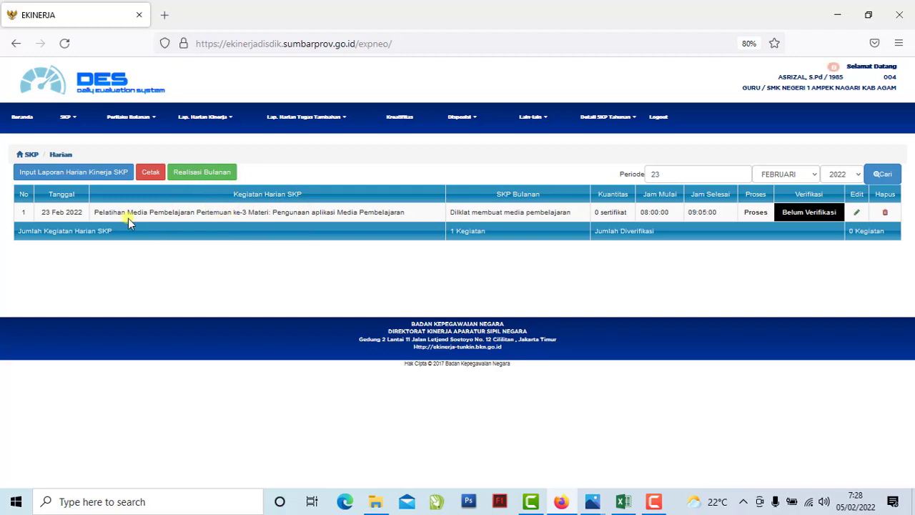
{"action": "left_click", "coordinate": [200, 217]}
{"action": "left_click", "coordinate": [206, 187]}
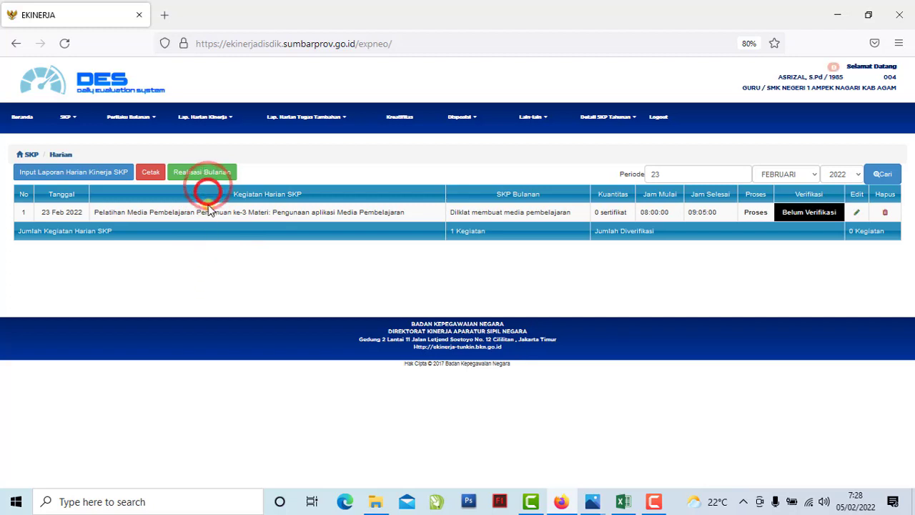
{"action": "left_click", "coordinate": [202, 228]}
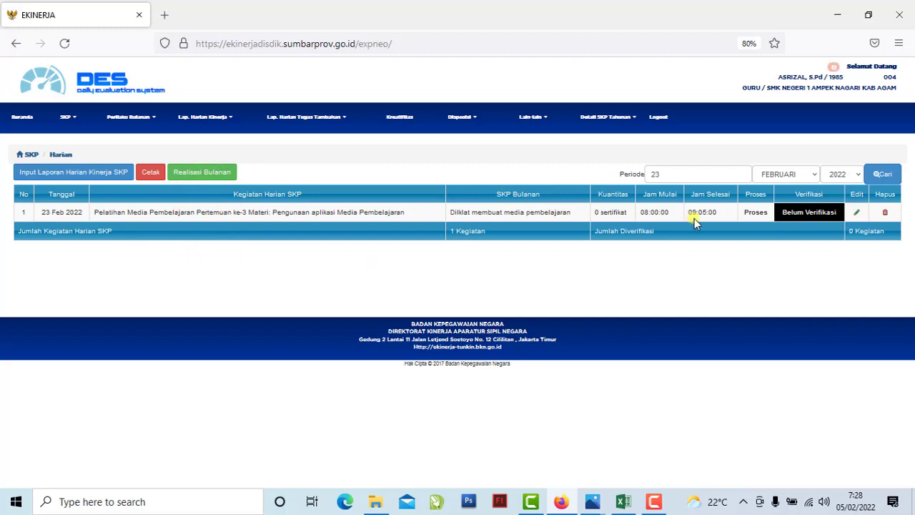
{"action": "left_click", "coordinate": [651, 214]}
{"action": "left_click", "coordinate": [695, 215]}
{"action": "left_click", "coordinate": [330, 222]}
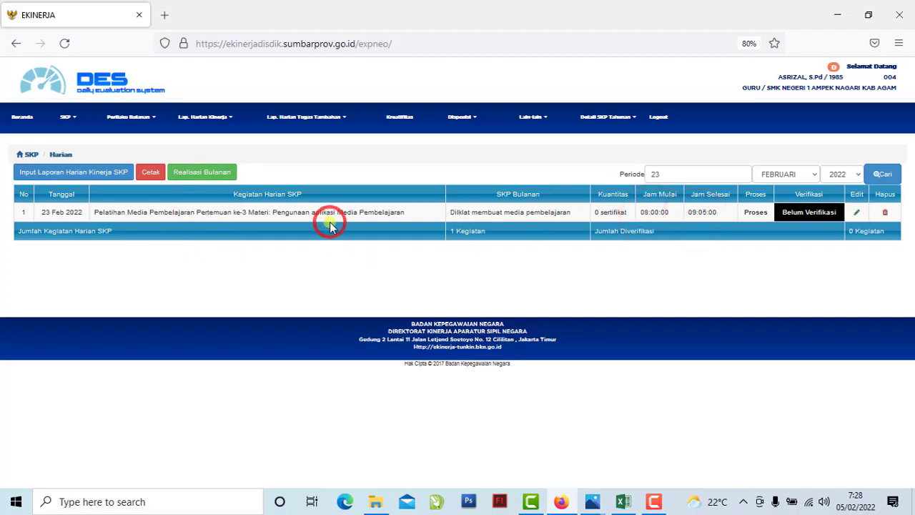
{"action": "left_click", "coordinate": [624, 176]}
{"action": "left_click", "coordinate": [64, 259]}
{"action": "left_click", "coordinate": [57, 282]}
{"action": "left_click", "coordinate": [56, 314]}
{"action": "left_click", "coordinate": [55, 270]}
{"action": "left_click", "coordinate": [60, 257]}
{"action": "left_click", "coordinate": [60, 300]}
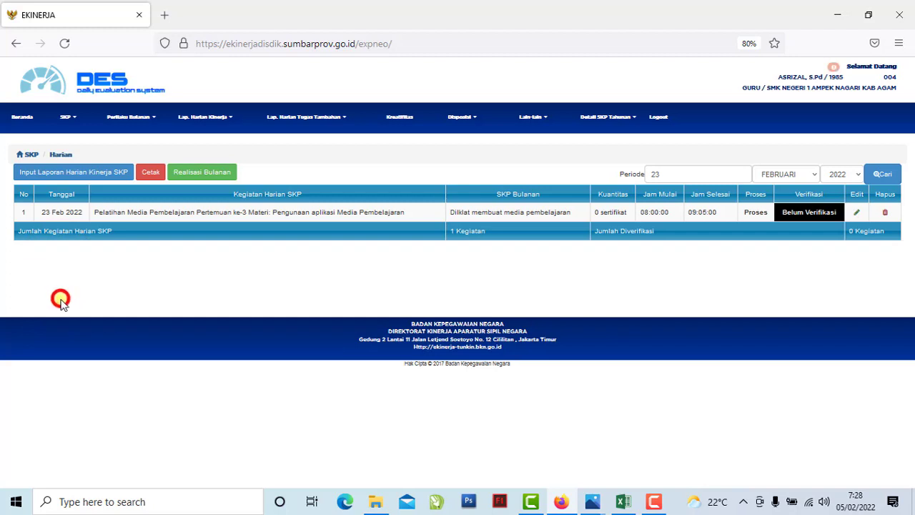
- Clear the Tanggal filter and list all daily SKP entries for FEBRUARI 2022
{"action": "left_click", "coordinate": [673, 176]}
{"action": "key", "text": "BackSpace"}
{"action": "key", "text": "BackSpace"}
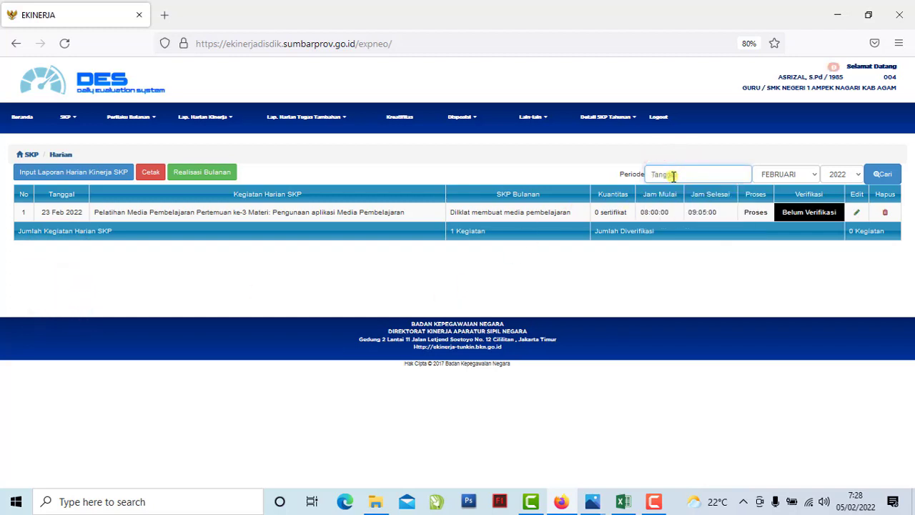
{"action": "left_click", "coordinate": [596, 177]}
{"action": "left_click", "coordinate": [771, 183]}
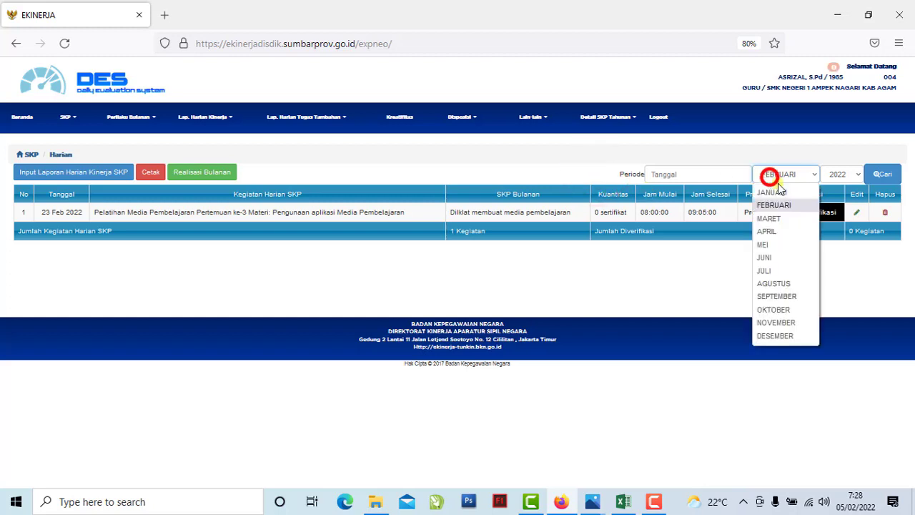
{"action": "left_click", "coordinate": [775, 204]}
{"action": "left_click", "coordinate": [841, 174]}
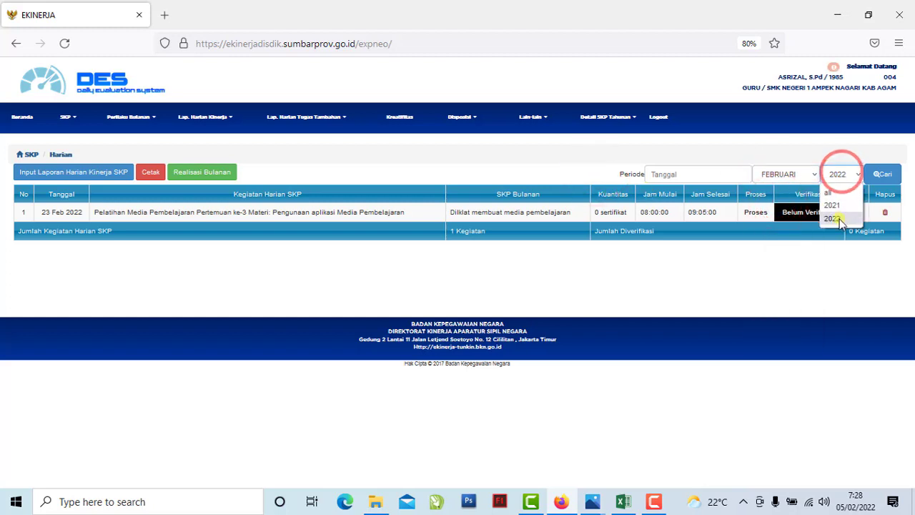
{"action": "left_click", "coordinate": [832, 218]}
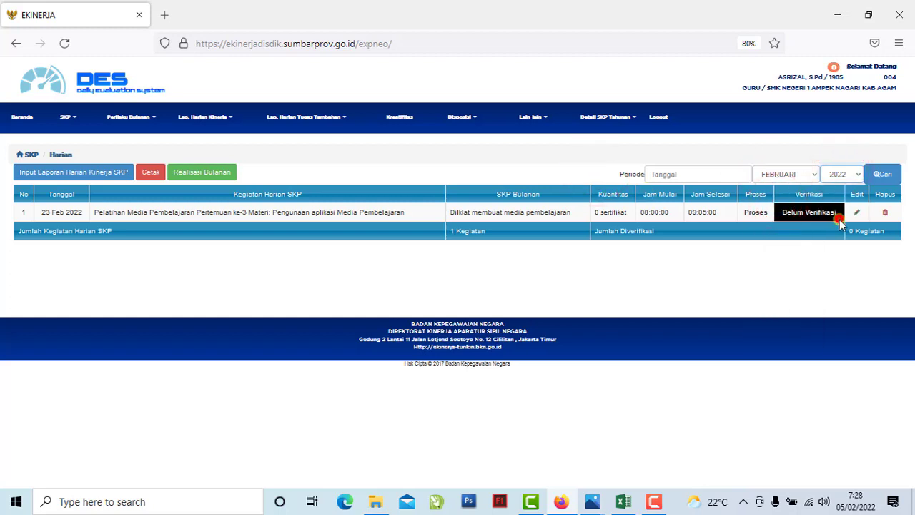
{"action": "left_click", "coordinate": [881, 179]}
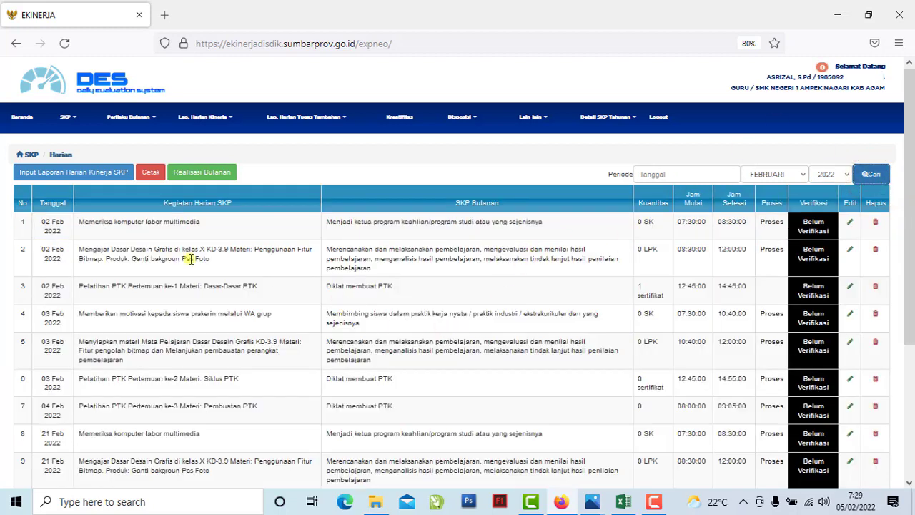
- Examine the dates, activities and Kuantitas of all daily SKP entries recorded for Februari 2022
{"action": "left_click", "coordinate": [50, 225]}
{"action": "left_click", "coordinate": [50, 273]}
{"action": "left_click", "coordinate": [47, 289]}
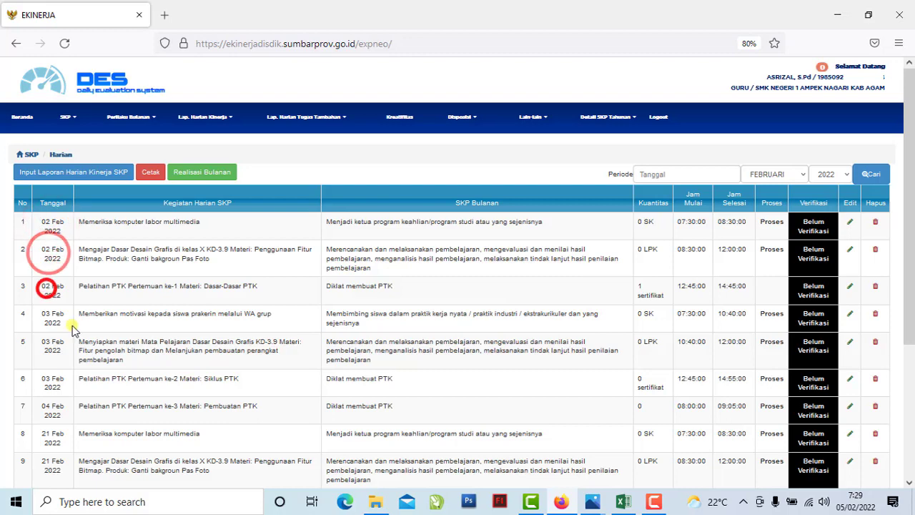
{"action": "left_click", "coordinate": [55, 322]}
{"action": "left_click", "coordinate": [54, 353]}
{"action": "scroll", "coordinate": [68, 366], "scroll_direction": "down", "scroll_amount": 3}
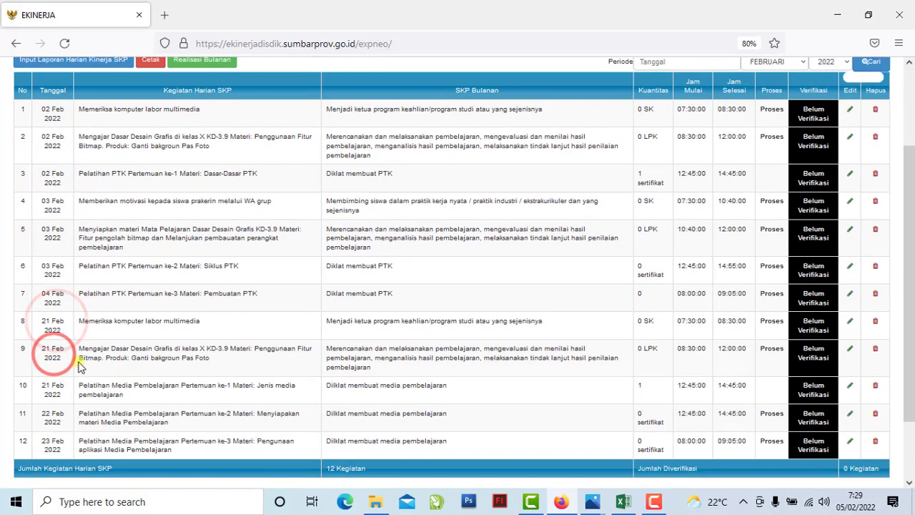
{"action": "left_click", "coordinate": [58, 289]}
{"action": "left_click", "coordinate": [49, 327]}
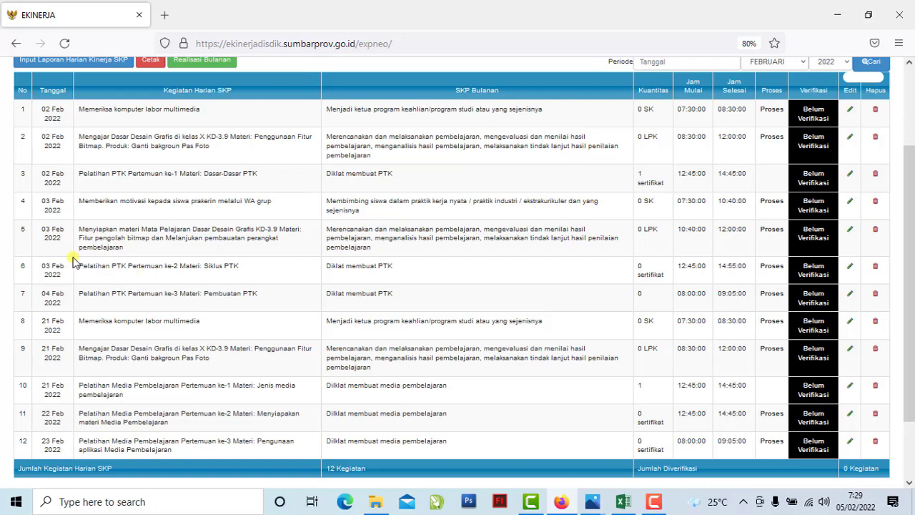
{"action": "left_click", "coordinate": [58, 327]}
{"action": "left_click", "coordinate": [57, 354]}
{"action": "left_click", "coordinate": [54, 384]}
{"action": "left_click", "coordinate": [52, 412]}
{"action": "scroll", "coordinate": [57, 406], "scroll_direction": "down", "scroll_amount": 2}
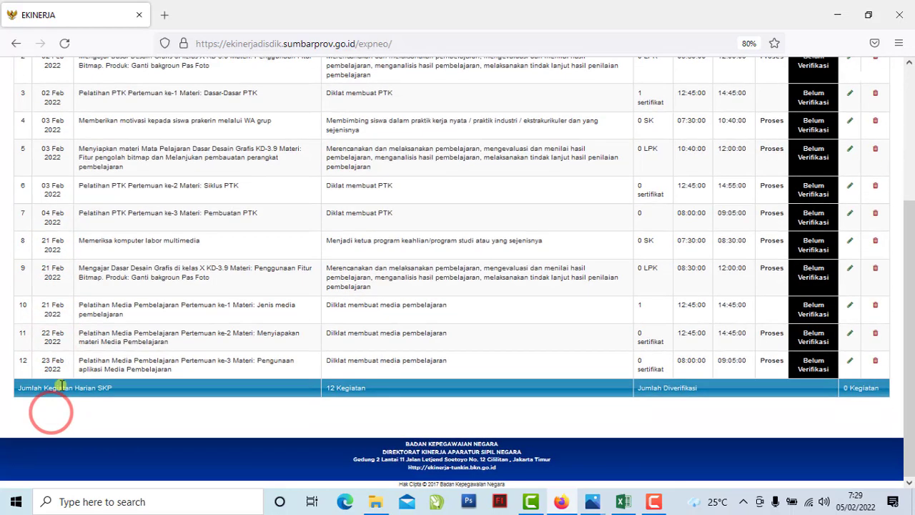
{"action": "left_click", "coordinate": [53, 360]}
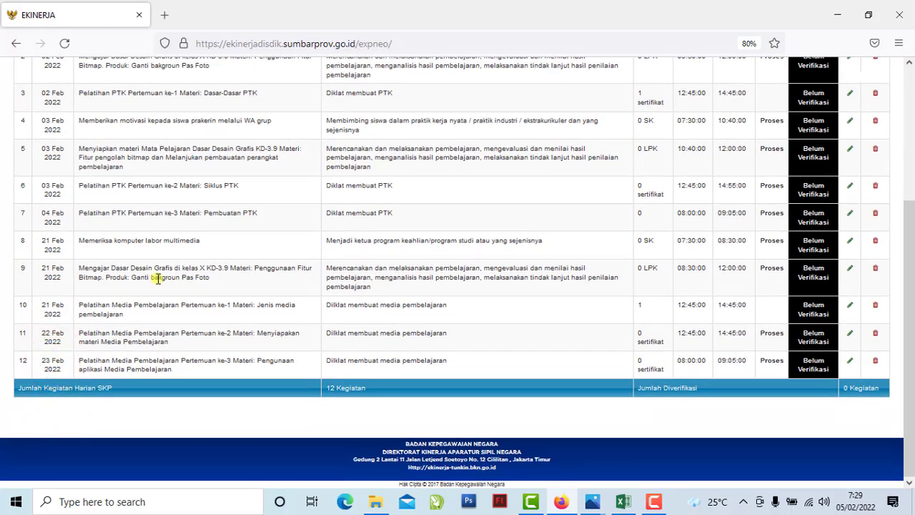
{"action": "scroll", "coordinate": [157, 278], "scroll_direction": "up", "scroll_amount": 3}
{"action": "scroll", "coordinate": [157, 279], "scroll_direction": "down", "scroll_amount": 3}
{"action": "scroll", "coordinate": [157, 279], "scroll_direction": "up", "scroll_amount": 3}
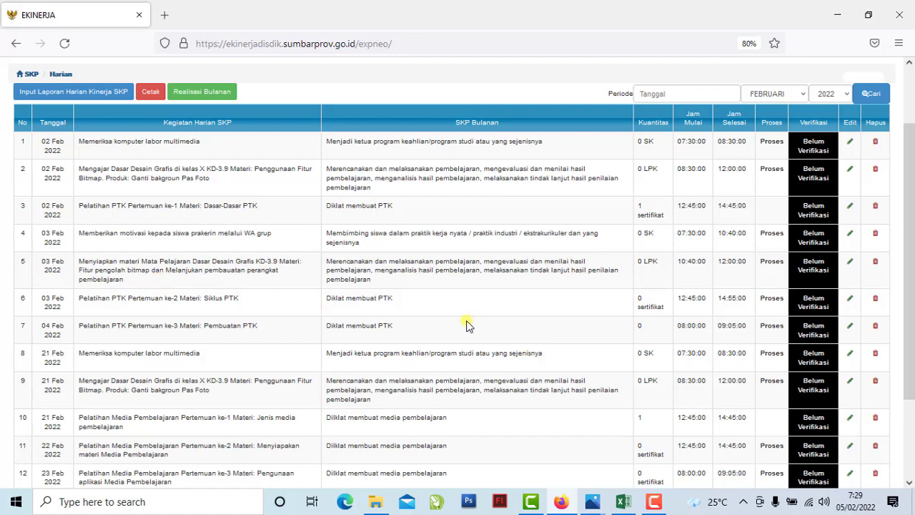
{"action": "left_click", "coordinate": [648, 211]}
{"action": "scroll", "coordinate": [276, 296], "scroll_direction": "up", "scroll_amount": 2}
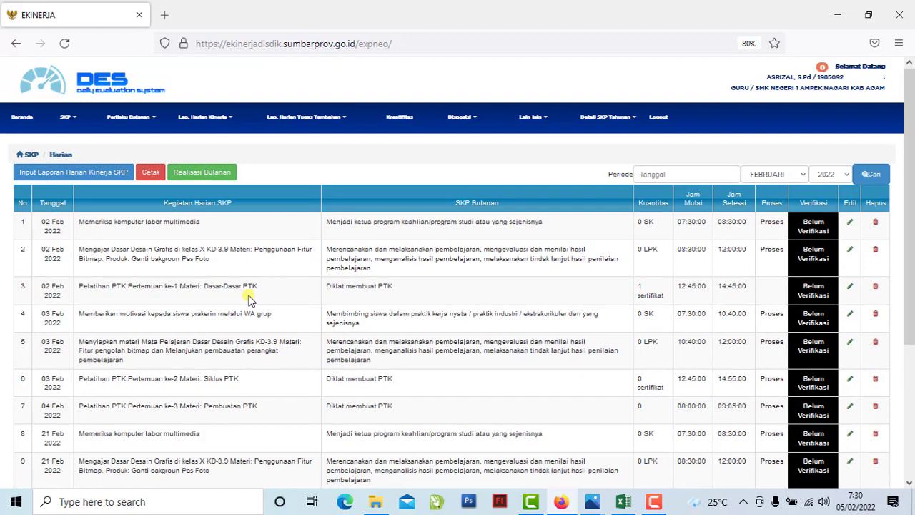
- Open the 2022 annual SKP's Realisasi and compare target and realised Kuantitas for "Mengikuti diklat fungsional lamanya antara 30 s.d 80 jam"
{"action": "left_click", "coordinate": [67, 118]}
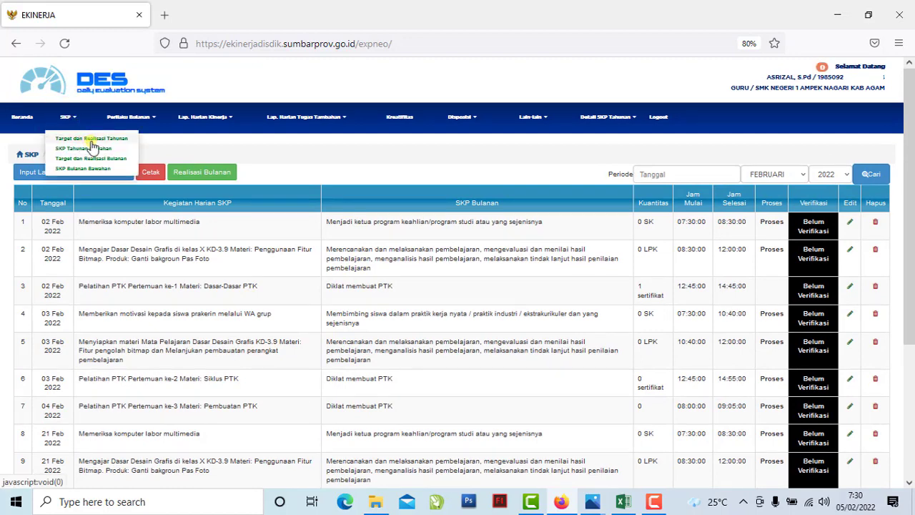
{"action": "left_click", "coordinate": [92, 140]}
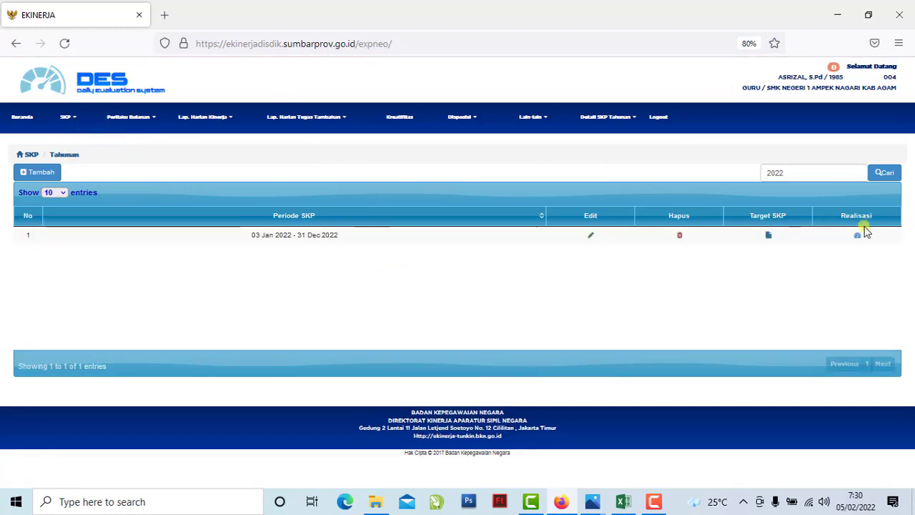
{"action": "left_click", "coordinate": [858, 238]}
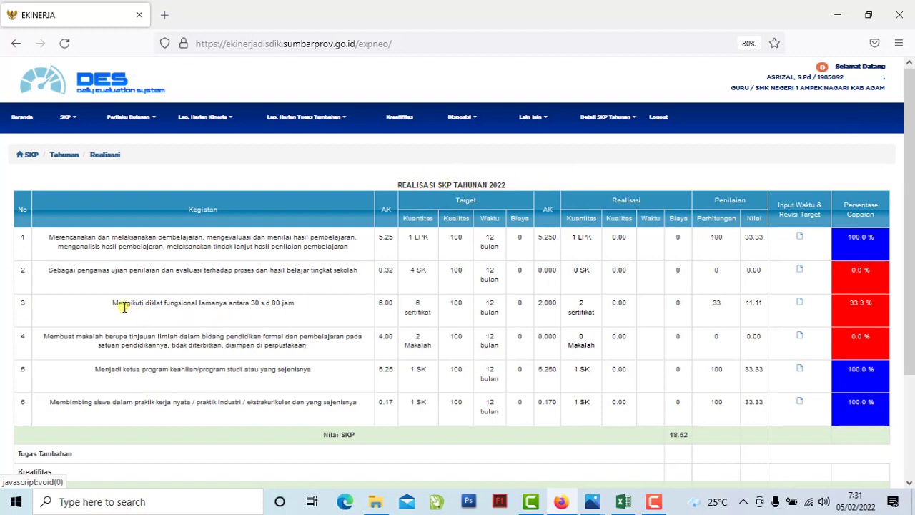
{"action": "left_click_drag", "start_coordinate": [118, 305], "coordinate": [295, 305]}
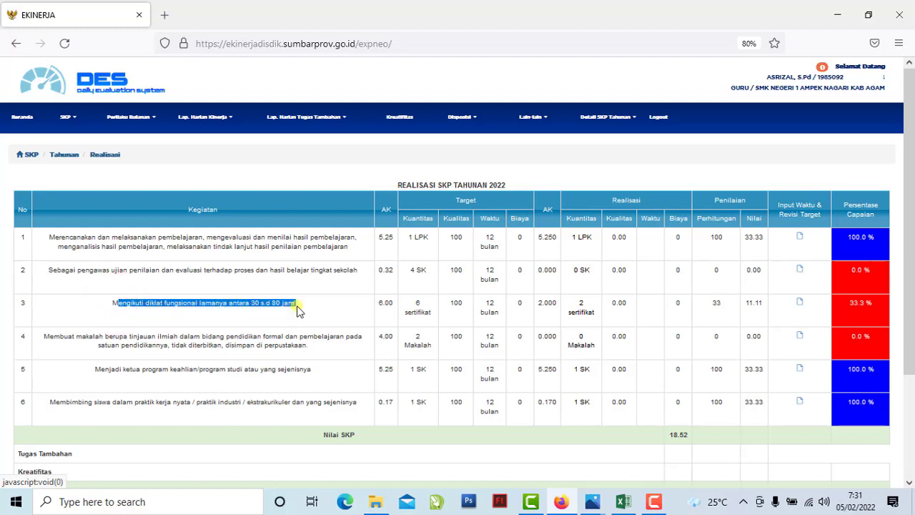
{"action": "left_click", "coordinate": [442, 203]}
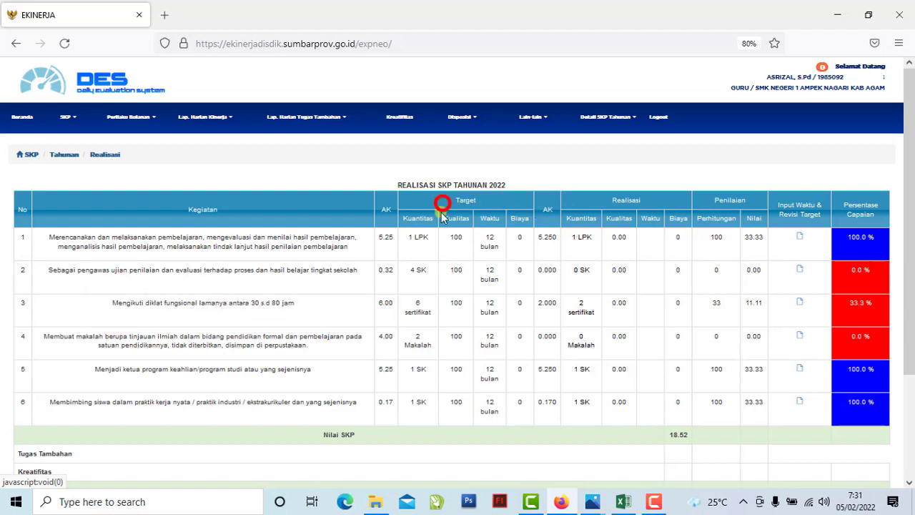
{"action": "left_click", "coordinate": [414, 309]}
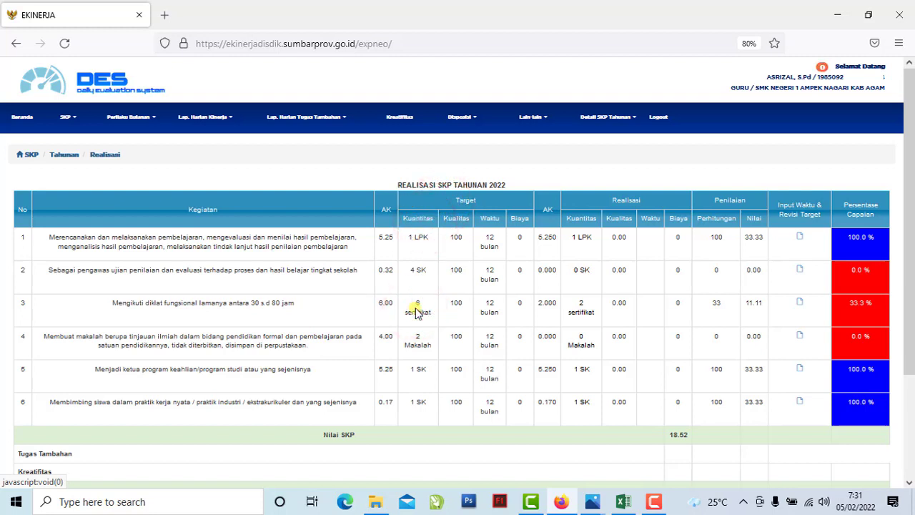
{"action": "left_click", "coordinate": [657, 201]}
{"action": "left_click", "coordinate": [589, 315]}
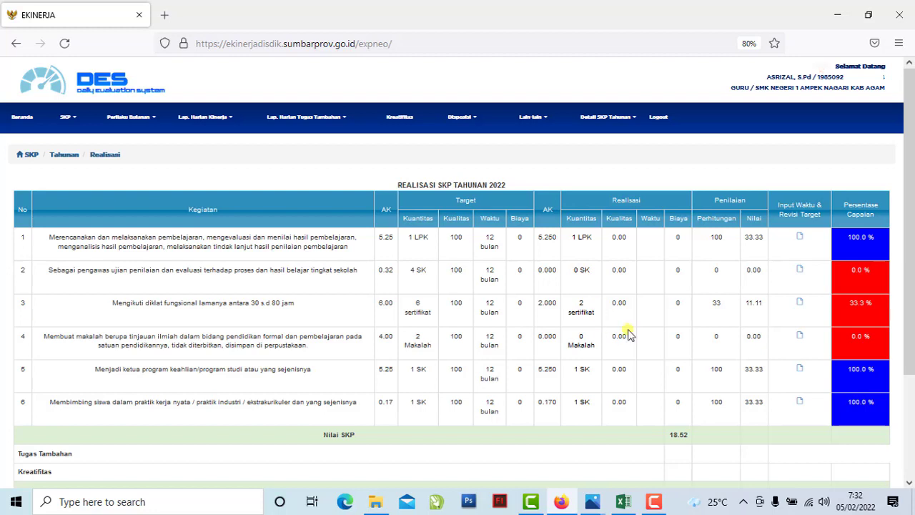
- Switch to the Photos app and view the monthly realisation image bulanan februari.png
{"action": "left_click", "coordinate": [592, 502]}
{"action": "left_click", "coordinate": [631, 456]}
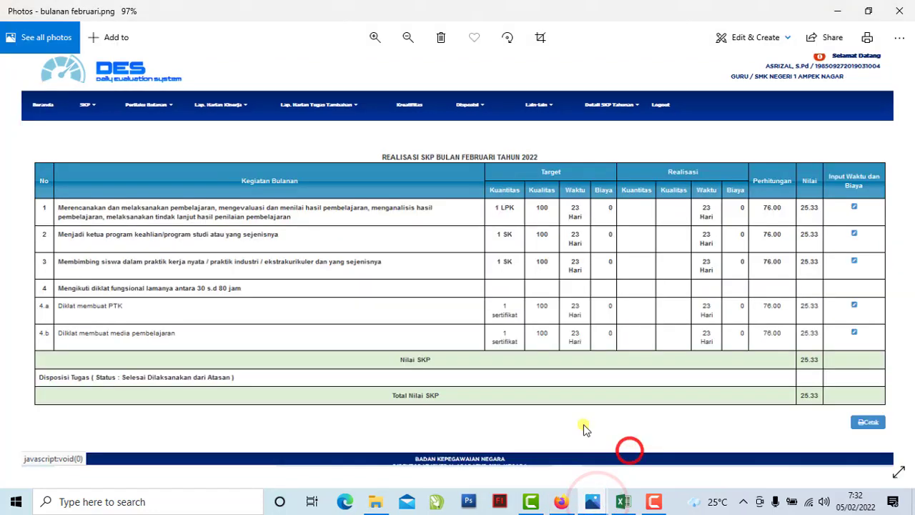
- Examine the sub-activities "Diklat membuat PTK" and "Diklat membuat media pembelajaran" in the February realisation image
{"action": "left_click", "coordinate": [143, 307]}
{"action": "left_click", "coordinate": [143, 342]}
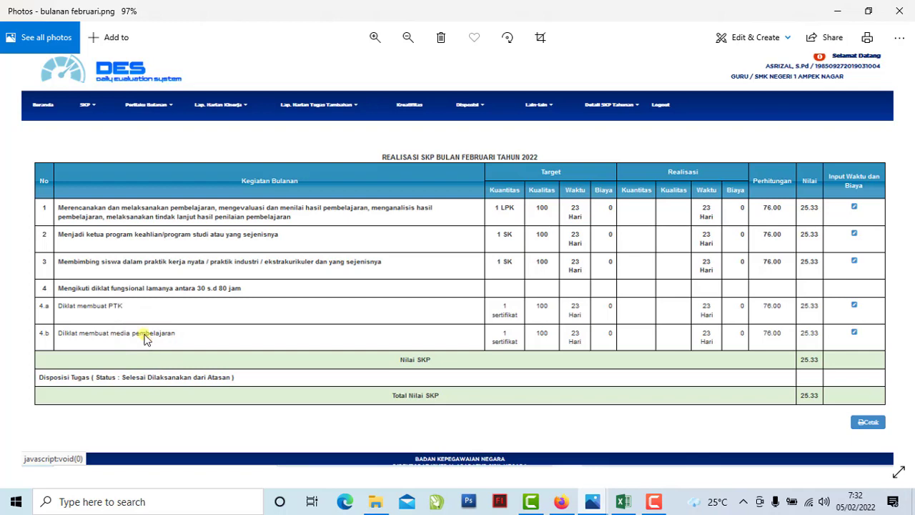
{"action": "left_click", "coordinate": [156, 319]}
- View the annual realisation image Tahunan 2022.png in Photos to check the earlier Kuantitas figures
{"action": "left_click", "coordinate": [595, 500]}
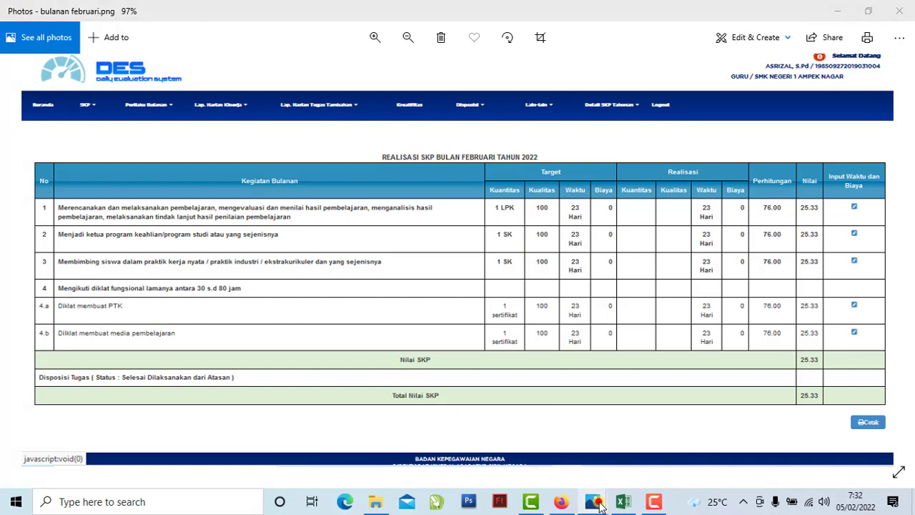
{"action": "left_click", "coordinate": [544, 436]}
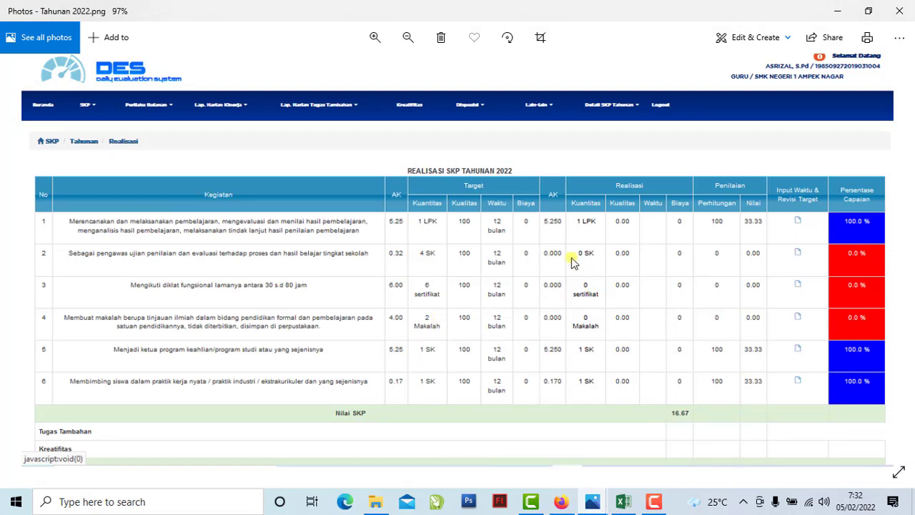
{"action": "left_click", "coordinate": [593, 499]}
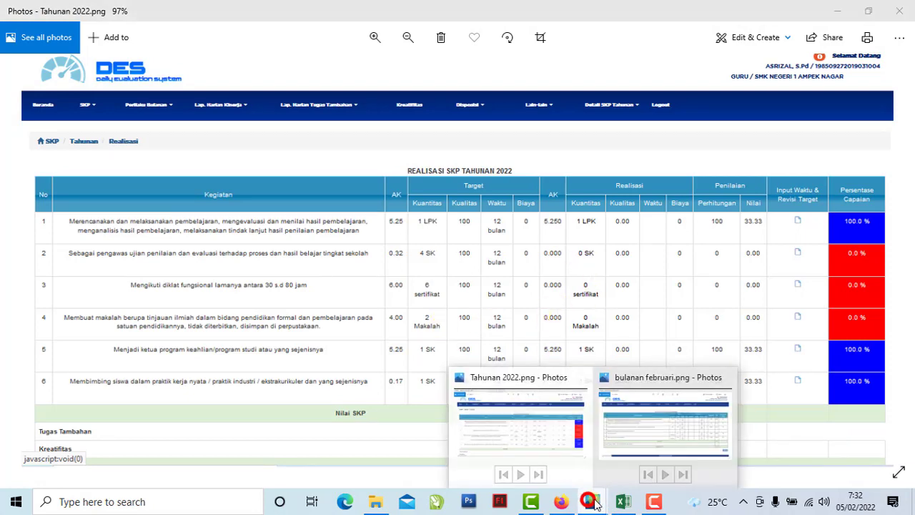
{"action": "left_click", "coordinate": [529, 429]}
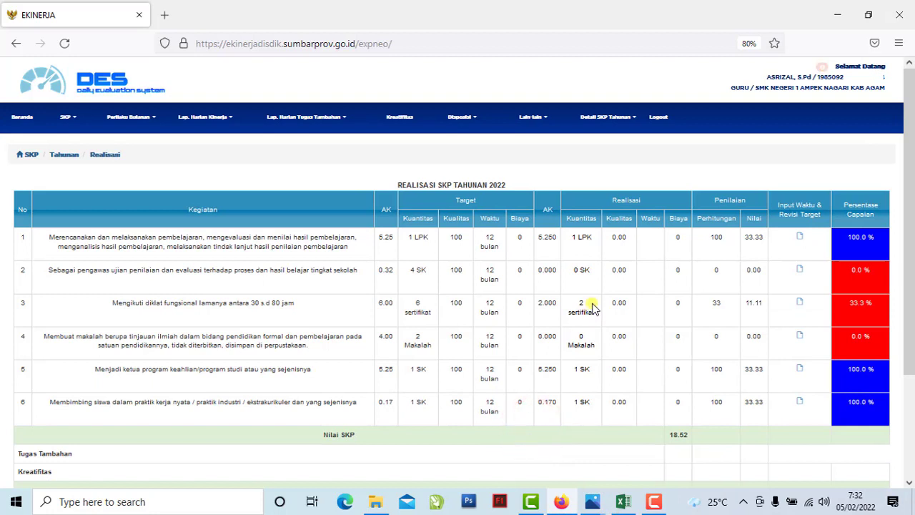
- Switch to EKINERJA in Firefox and compare the annual target and realised Kuantitas of "Mengikuti diklat fungsional lamanya antara 30 s.d 80 jam"
{"action": "left_click", "coordinate": [596, 315]}
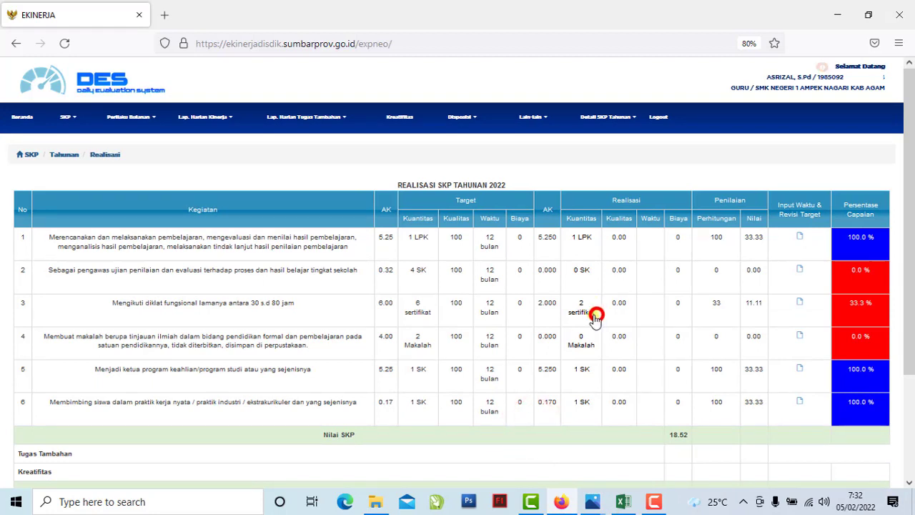
{"action": "left_click", "coordinate": [422, 318]}
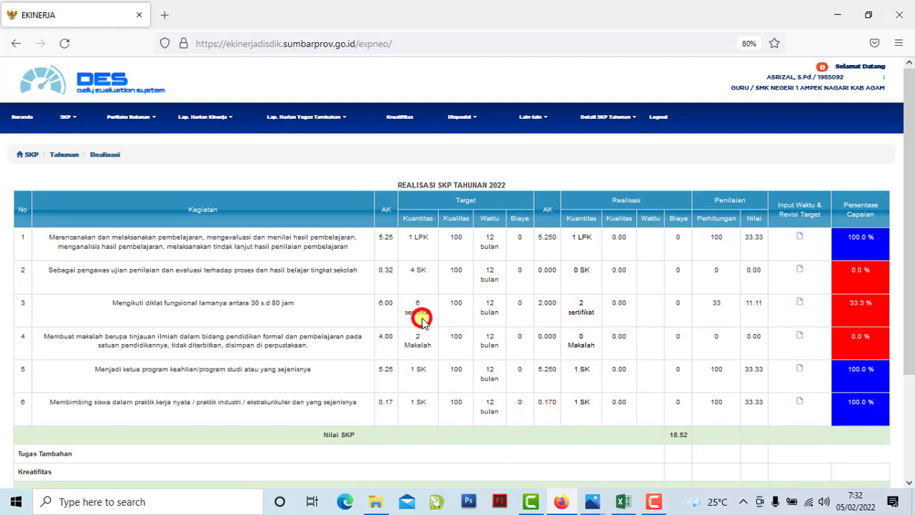
{"action": "left_click", "coordinate": [444, 201]}
{"action": "left_click", "coordinate": [408, 320]}
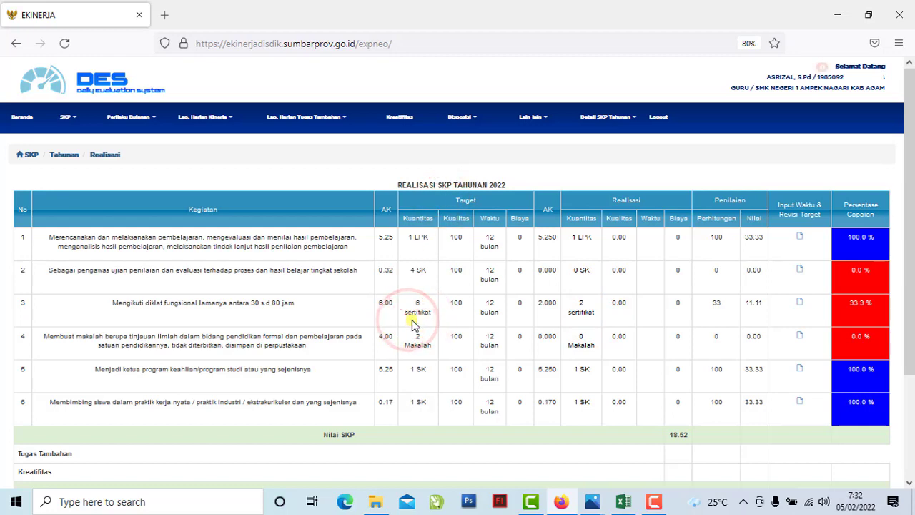
- Leave the browser and bring the monthly realisation image bulanan februari.png back up in Photos
{"action": "left_click", "coordinate": [562, 505]}
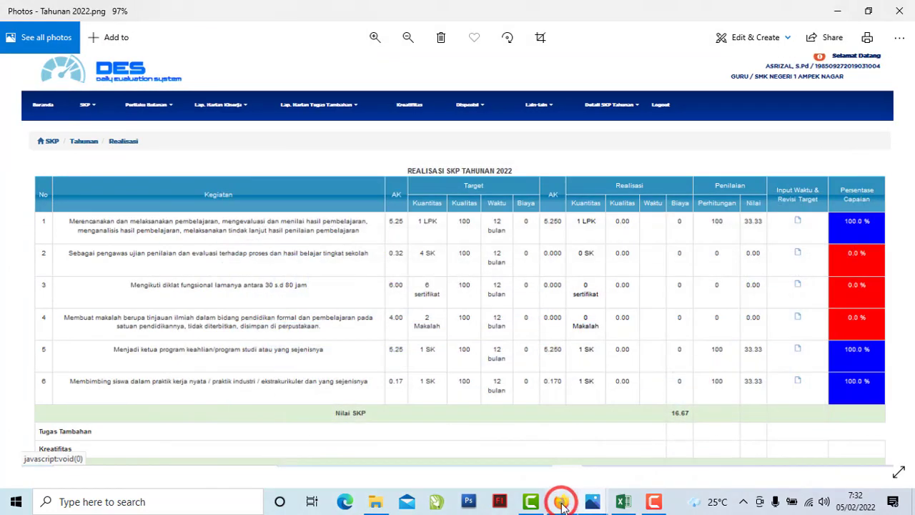
{"action": "mouse_move", "coordinate": [590, 505]}
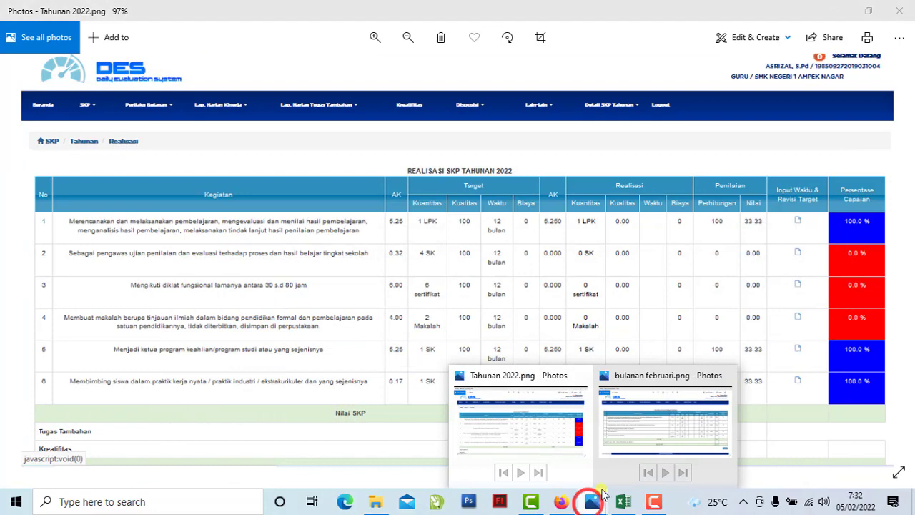
{"action": "left_click", "coordinate": [628, 438]}
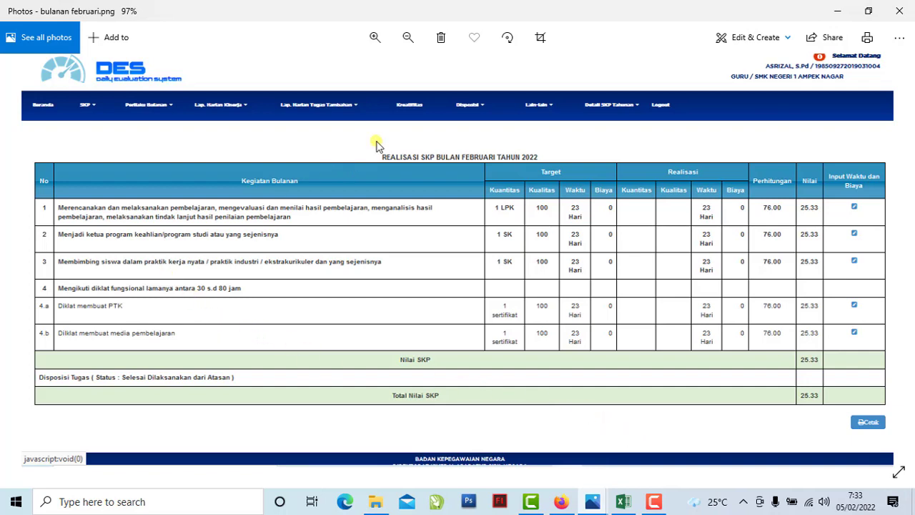
- Examine how activity 4, "Mengikuti diklat fungsional", is broken down into sub-activities 4.a and 4.b with their target Kuantitas
{"action": "left_click", "coordinate": [85, 286]}
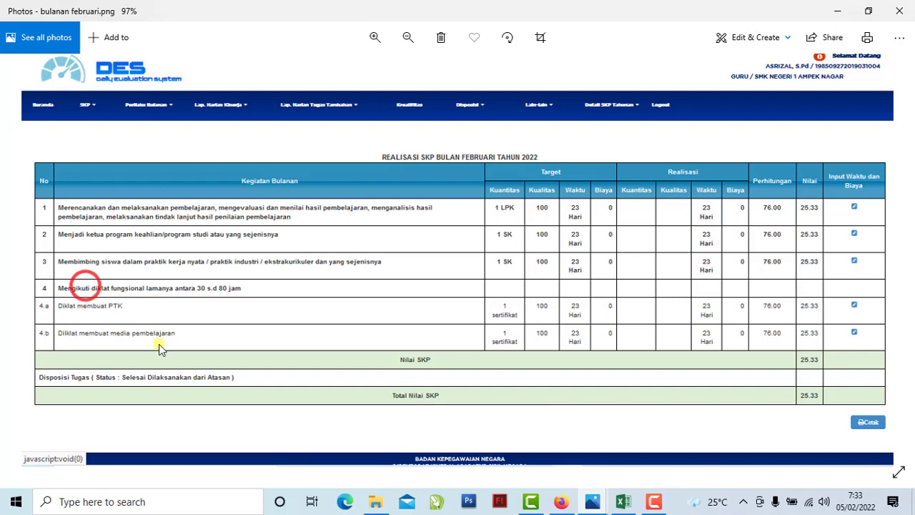
{"action": "left_click", "coordinate": [135, 314]}
{"action": "left_click", "coordinate": [136, 314]}
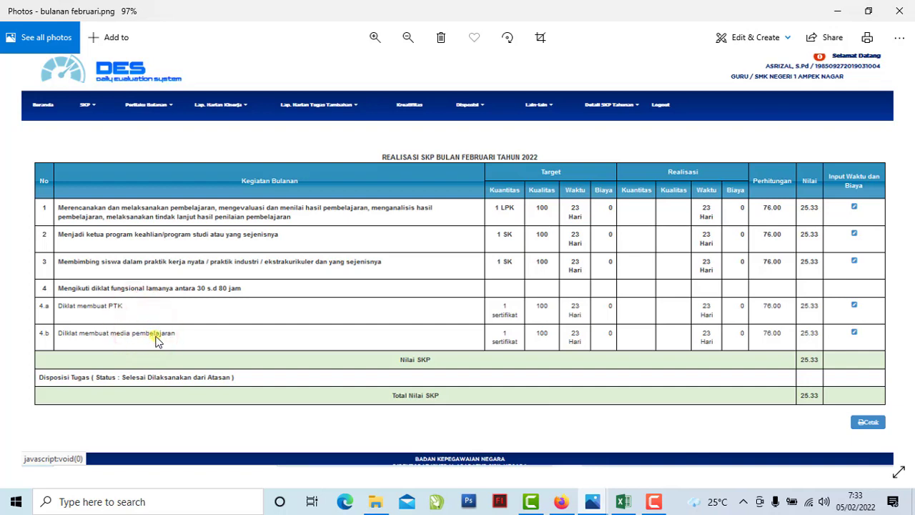
{"action": "left_click", "coordinate": [173, 286]}
{"action": "left_click_drag", "start_coordinate": [492, 309], "coordinate": [489, 309]}
{"action": "left_click", "coordinate": [81, 307]}
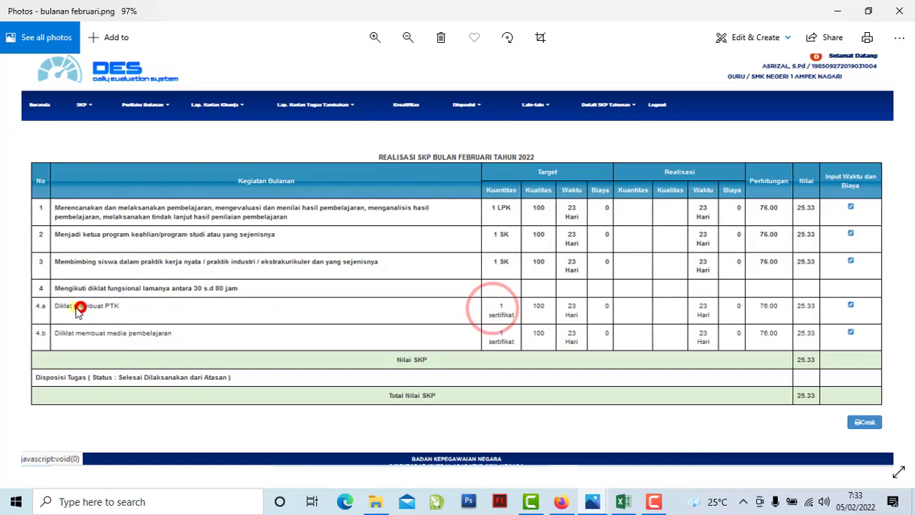
{"action": "left_click", "coordinate": [41, 288]}
{"action": "left_click", "coordinate": [40, 306]}
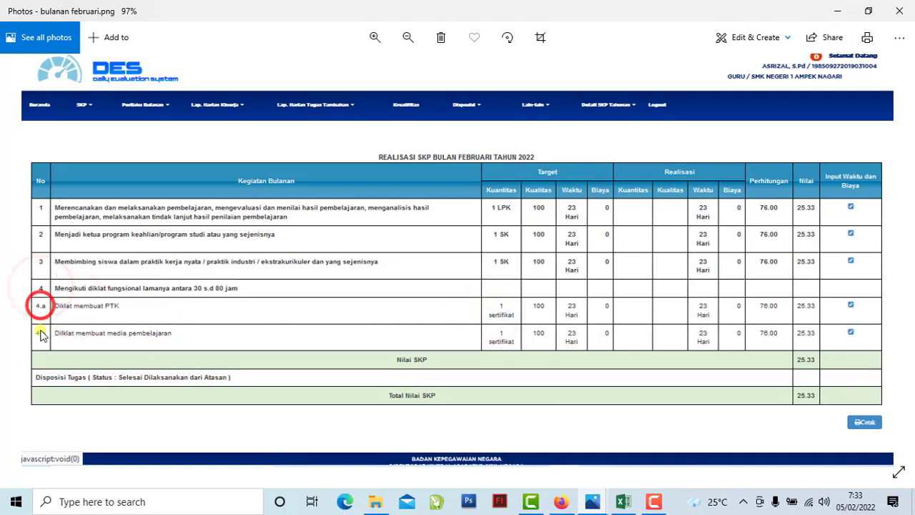
{"action": "left_click", "coordinate": [41, 329]}
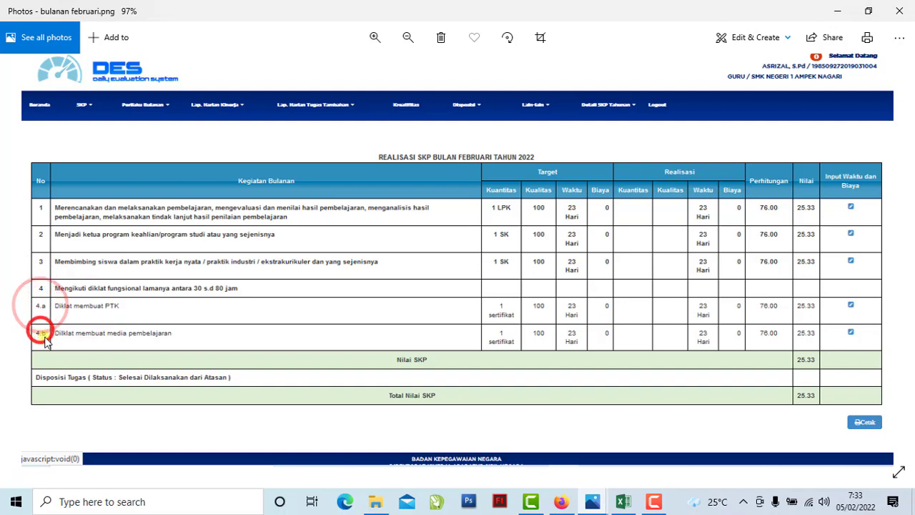
{"action": "left_click", "coordinate": [81, 308]}
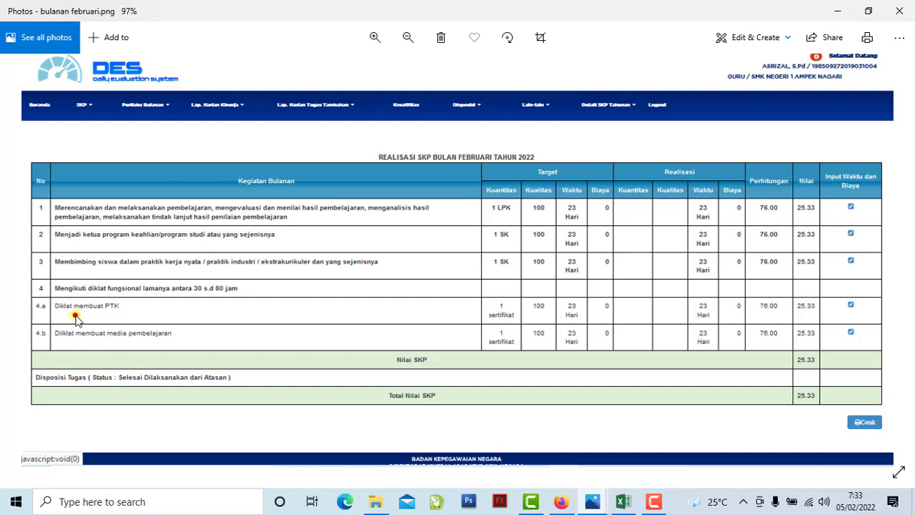
{"action": "left_click", "coordinate": [75, 312]}
{"action": "left_click", "coordinate": [130, 289]}
{"action": "left_click", "coordinate": [104, 315]}
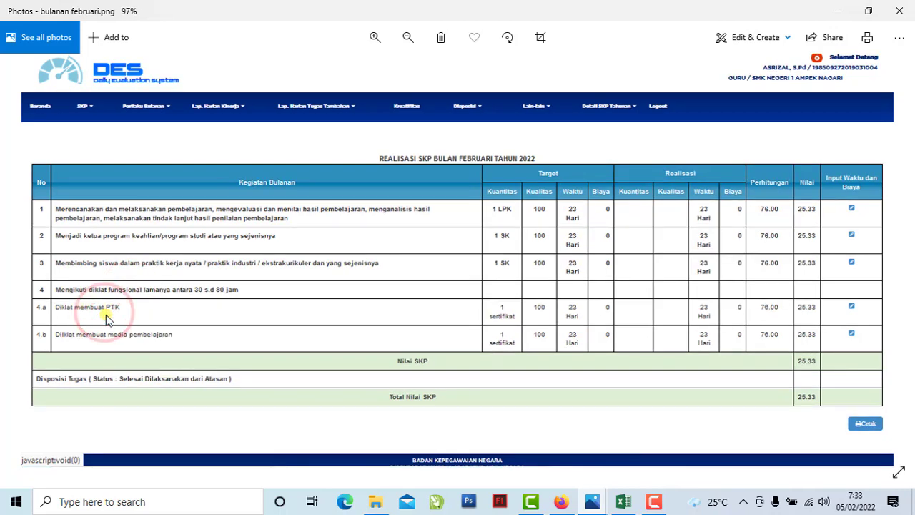